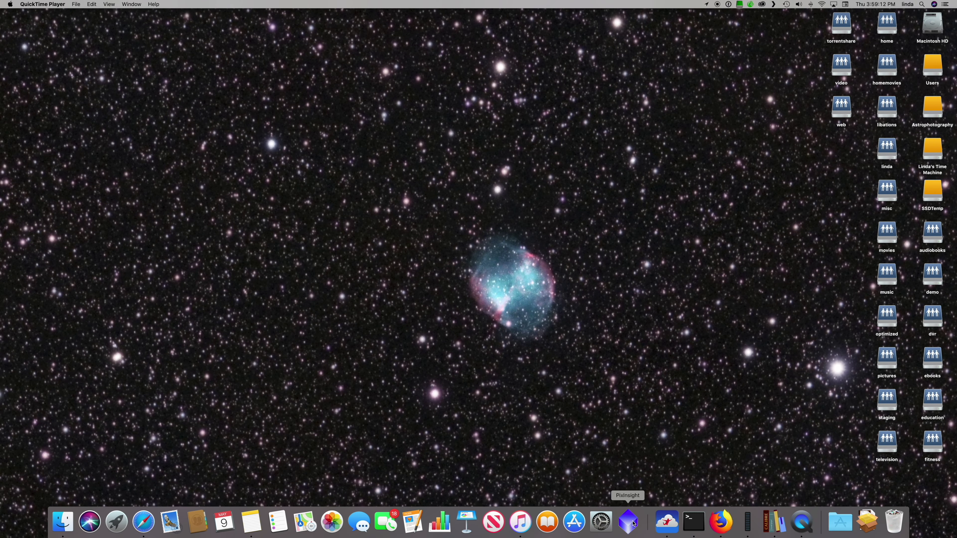
# Launch PixInsight from the Dock and let it finish loading its 49 modules
pyautogui.click(633, 521)
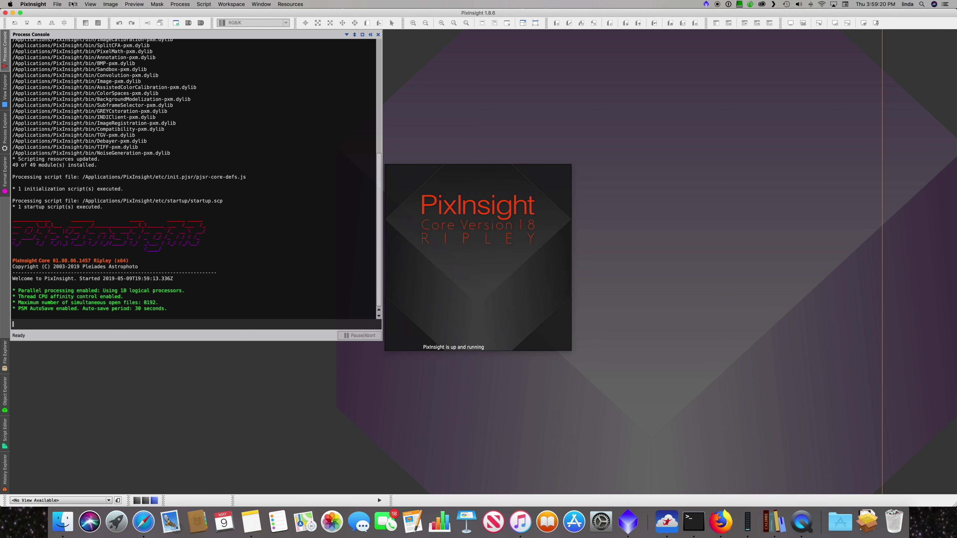
# Open the recent project 'PixInsight LRBG Template.pxiproject' from File > Open Recent
pyautogui.click(57, 3)
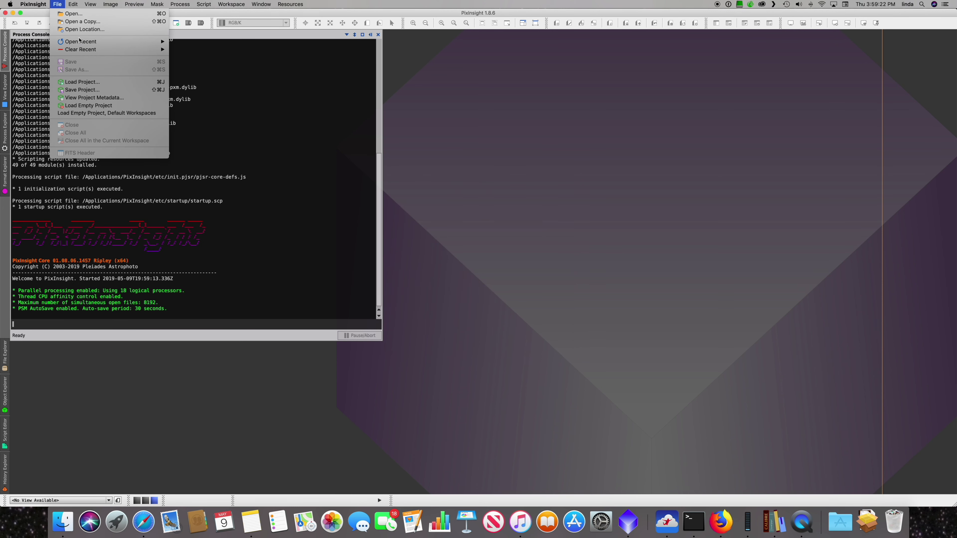
pyautogui.moveTo(86, 53)
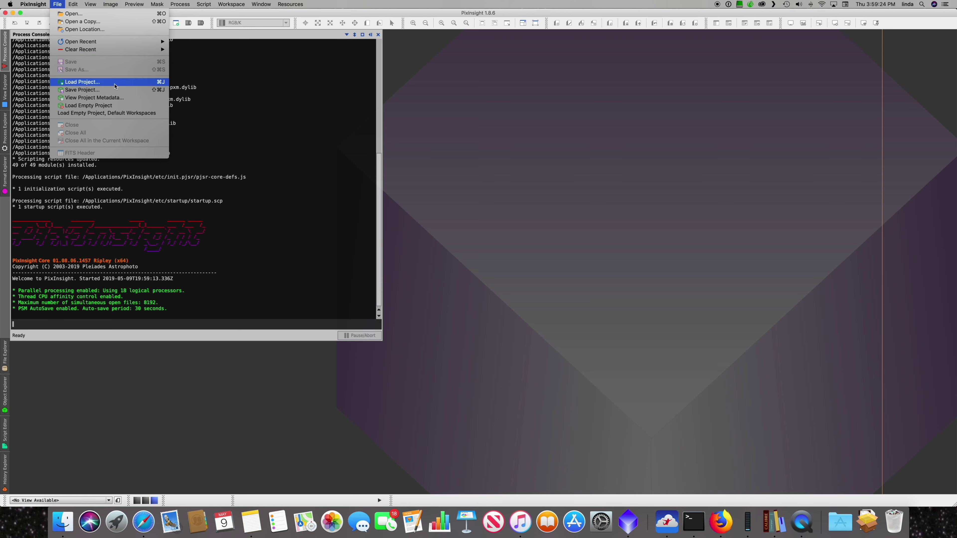
pyautogui.moveTo(202, 63)
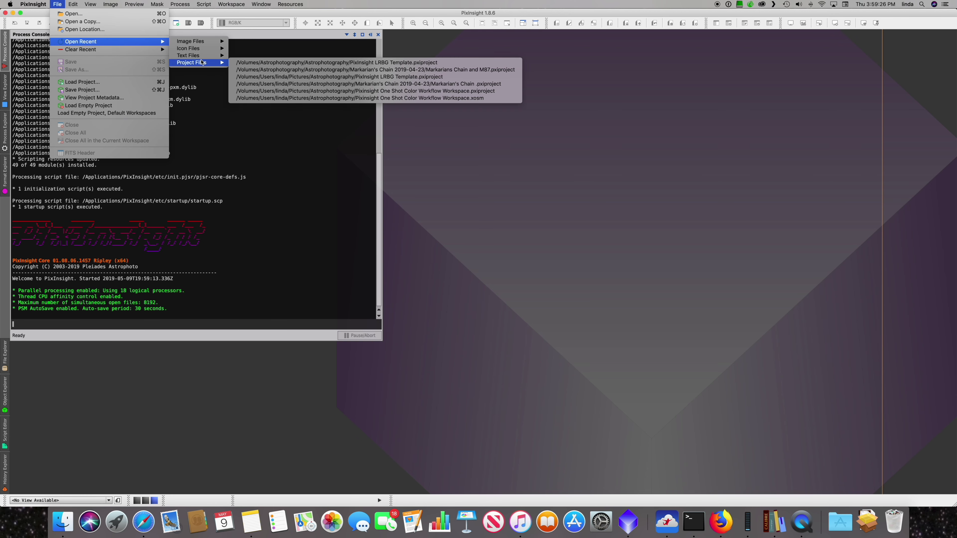
pyautogui.click(267, 63)
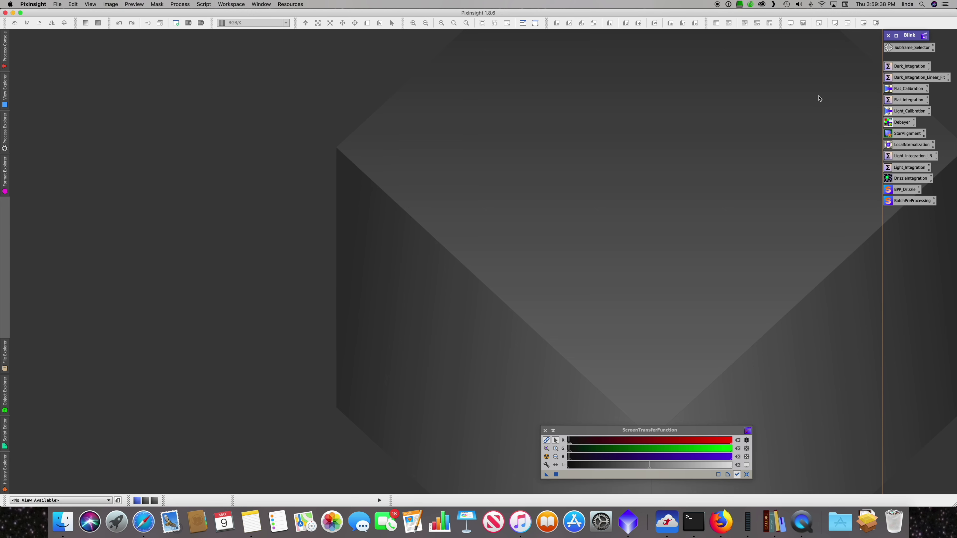
# Set the LocalNormalization Scale to 512
pyautogui.doubleClick(912, 145)
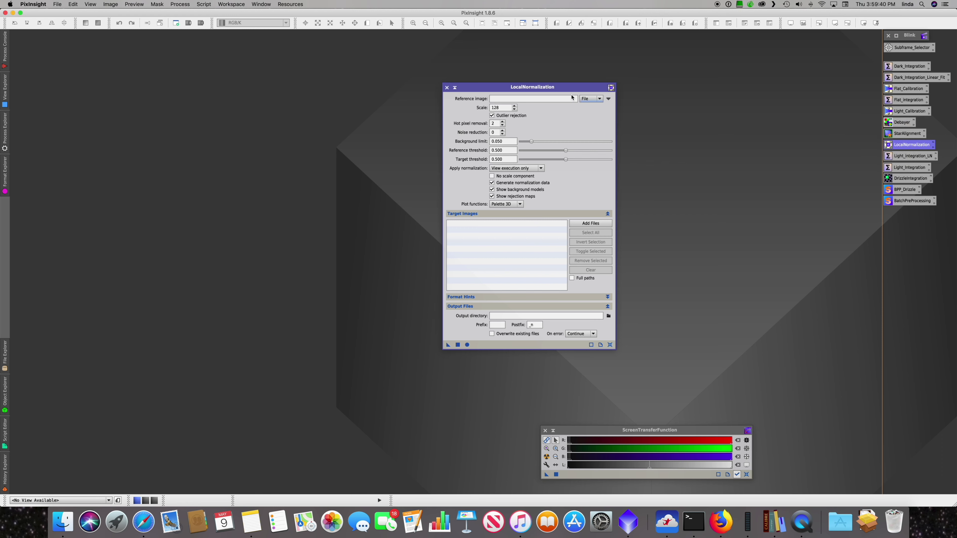
pyautogui.doubleClick(506, 108)
pyautogui.write('51')
# In Light_integration_LN, disable Clip low range and set Linear fit low 5.5, high 3.0
pyautogui.doubleClick(916, 156)
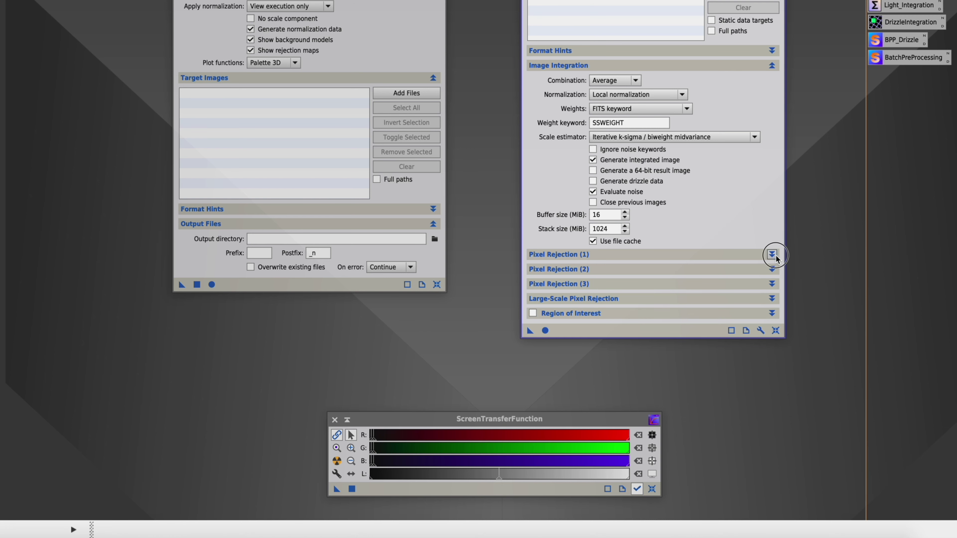
pyautogui.click(772, 254)
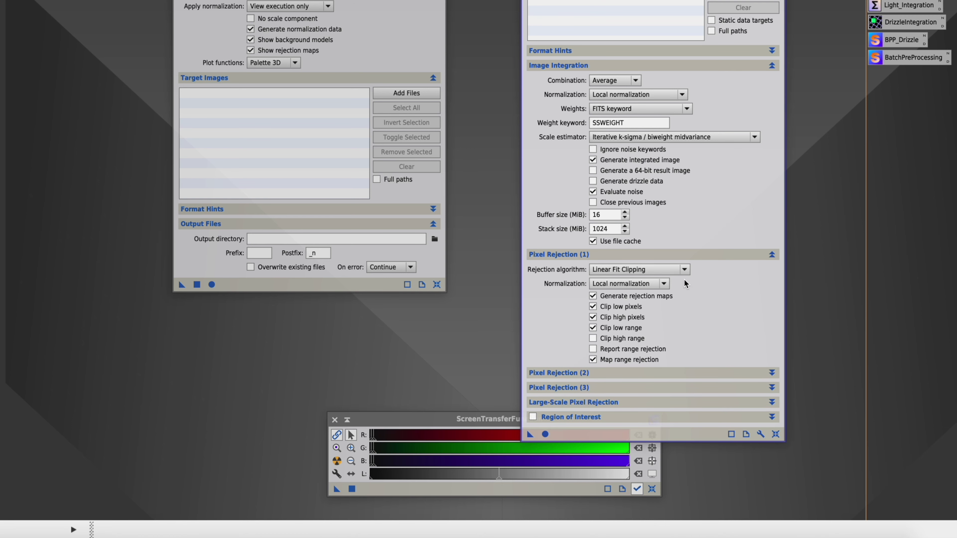
pyautogui.click(623, 330)
pyautogui.click(771, 373)
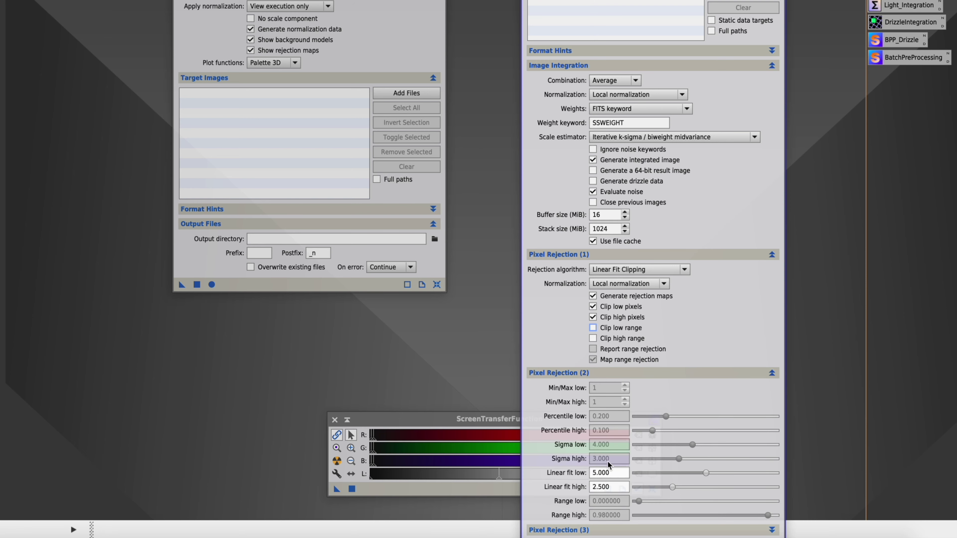
pyautogui.click(618, 472)
pyautogui.moveTo(619, 472); pyautogui.dragTo(573, 472)
pyautogui.write('5.5')
pyautogui.press('Tab')
pyautogui.write('3')
pyautogui.press('Return')
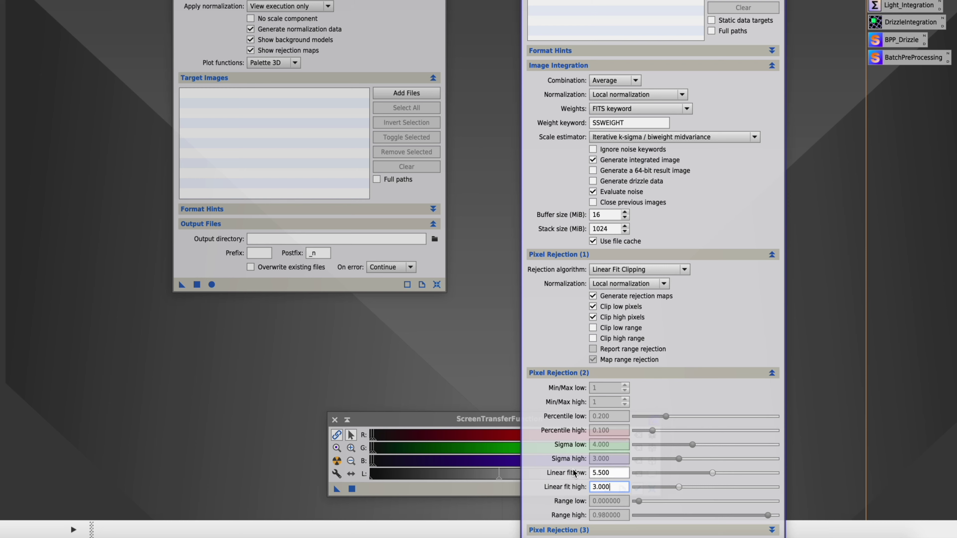
# Enable both low and high large-scale pixel rejection, then close ImageIntegration
pyautogui.click(768, 373)
pyautogui.click(776, 402)
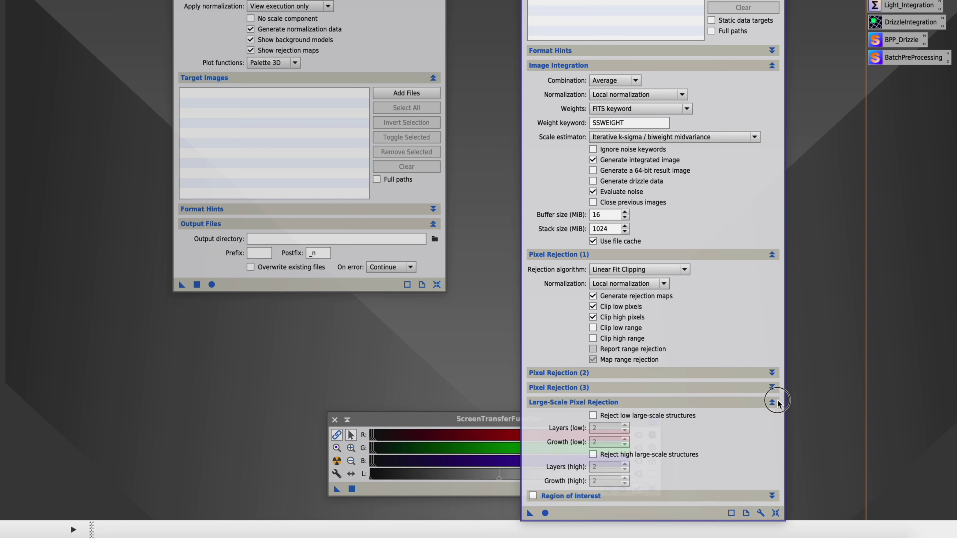
pyautogui.click(613, 416)
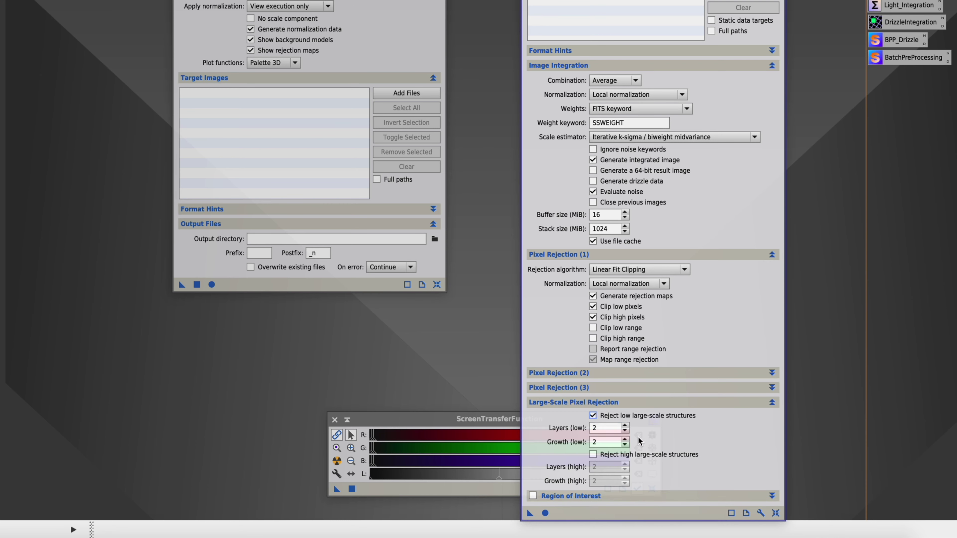
pyautogui.click(646, 453)
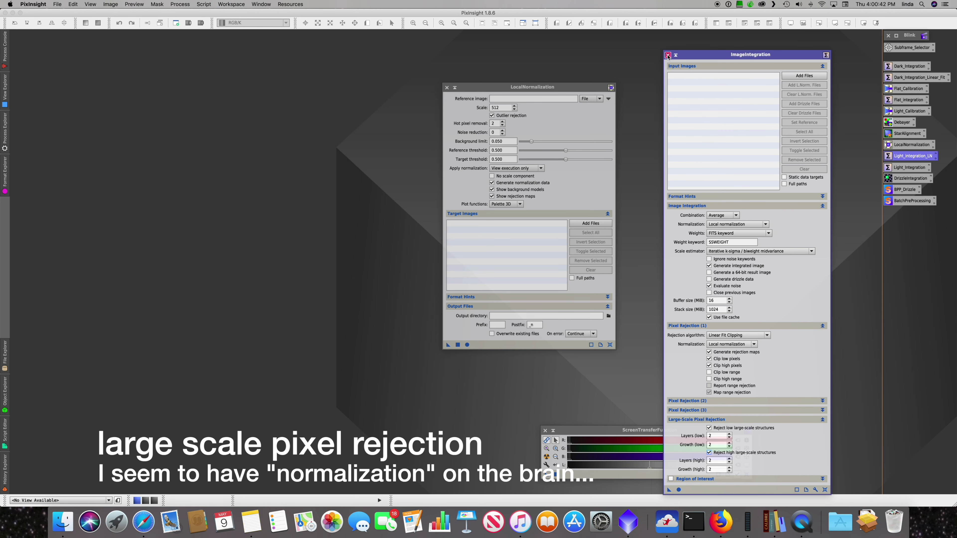
pyautogui.click(666, 57)
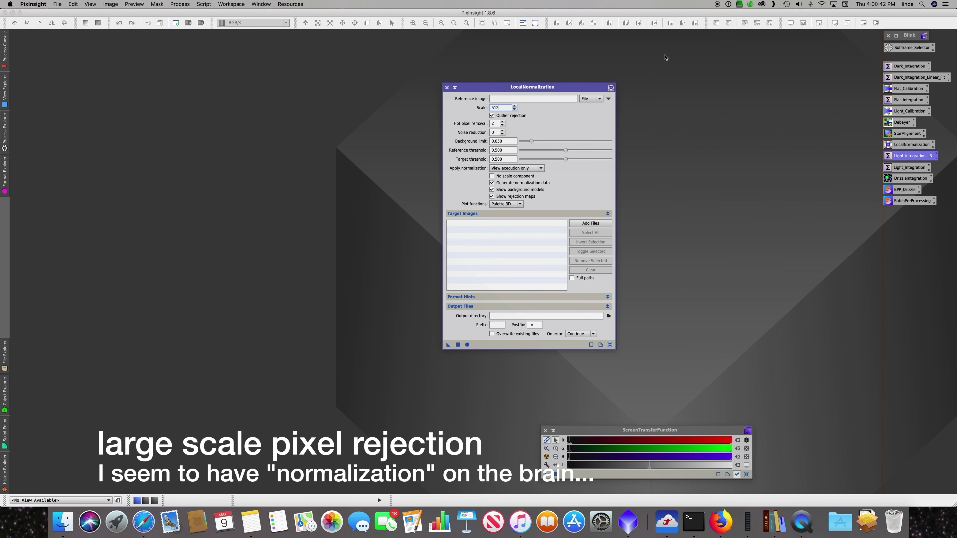
# Close LocalNormalization and, in workspace 2, open master_light blue, green, lum and red XISF files
pyautogui.click(446, 87)
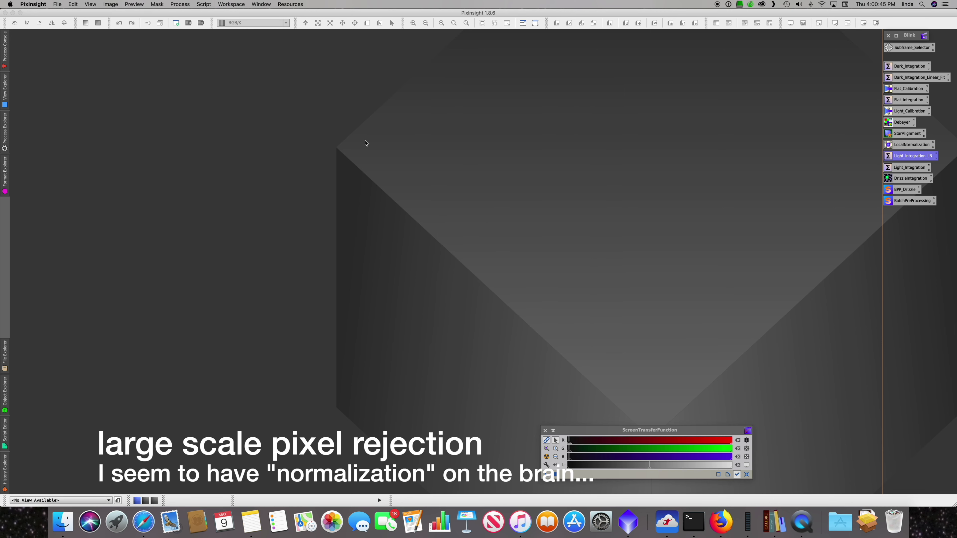
pyautogui.click(146, 500)
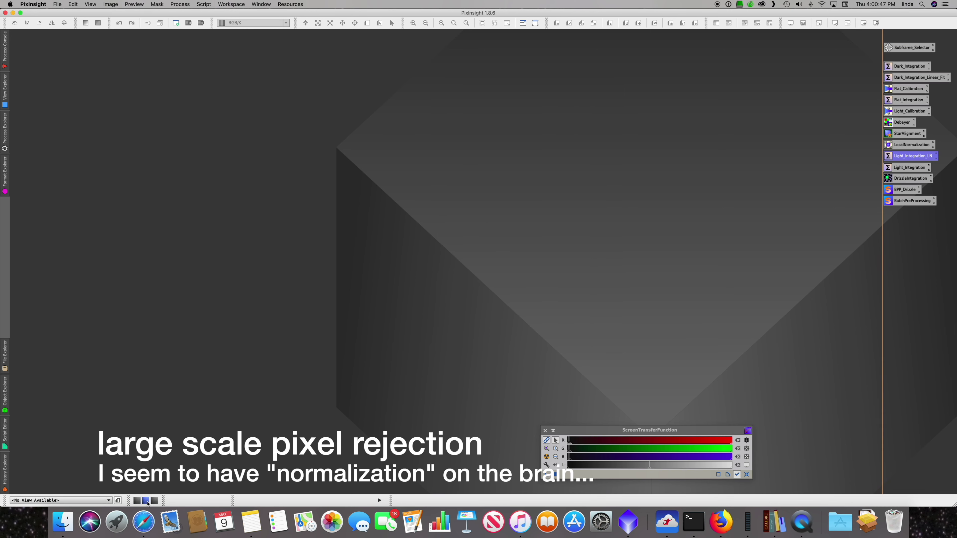
pyautogui.press('super+o')
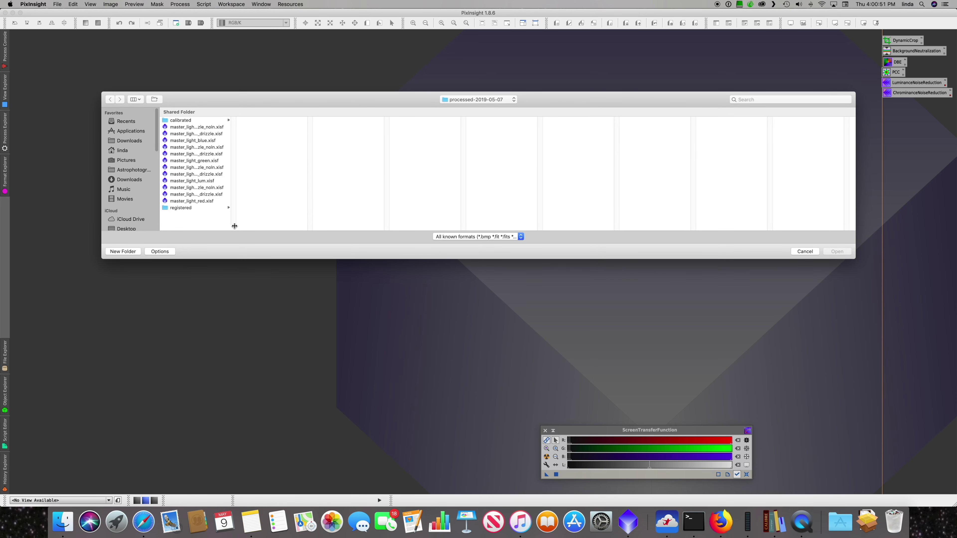
pyautogui.moveTo(232, 225); pyautogui.dragTo(303, 225)
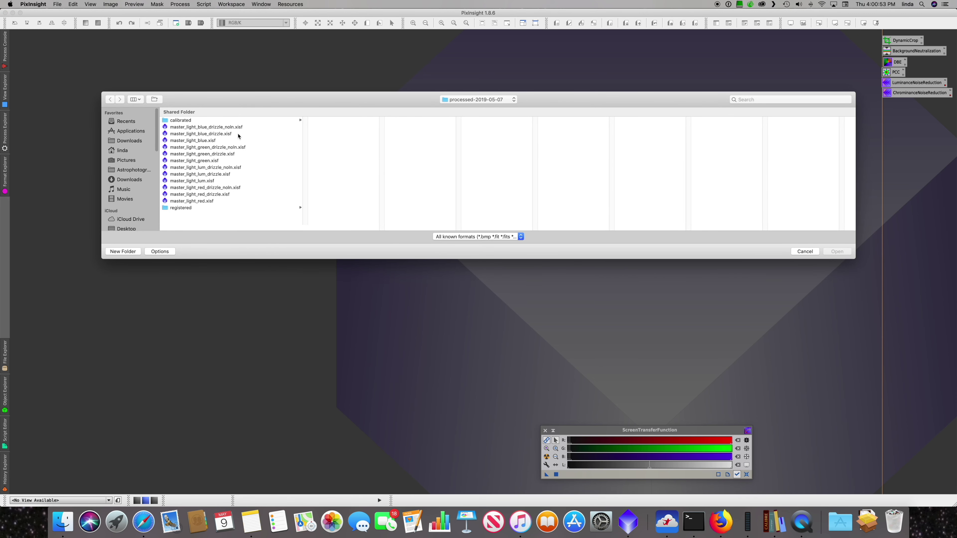
pyautogui.click(213, 142)
pyautogui.keyDown('super'); pyautogui.click(210, 162); pyautogui.keyUp('super')
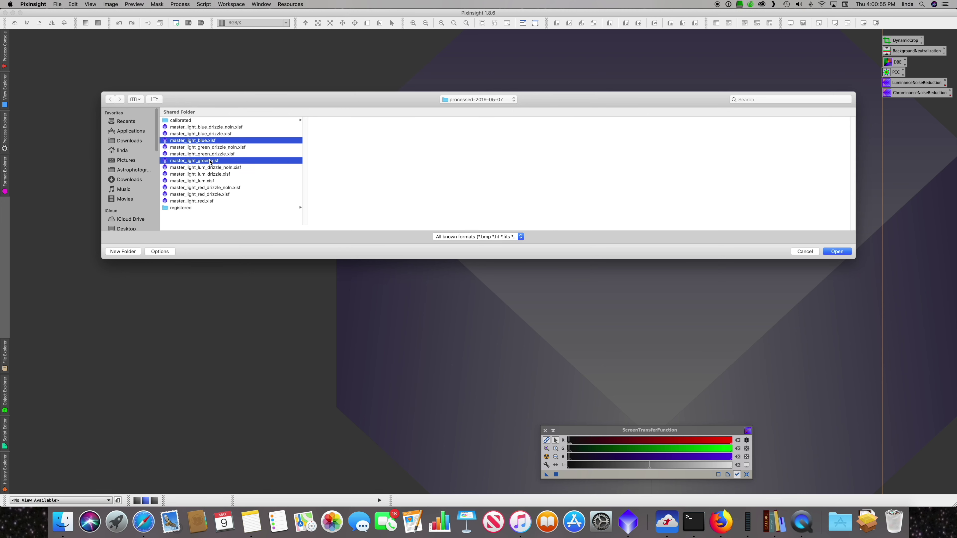
pyautogui.keyDown('super'); pyautogui.click(210, 183); pyautogui.keyUp('super')
pyautogui.keyDown('super'); pyautogui.click(211, 200); pyautogui.keyUp('super')
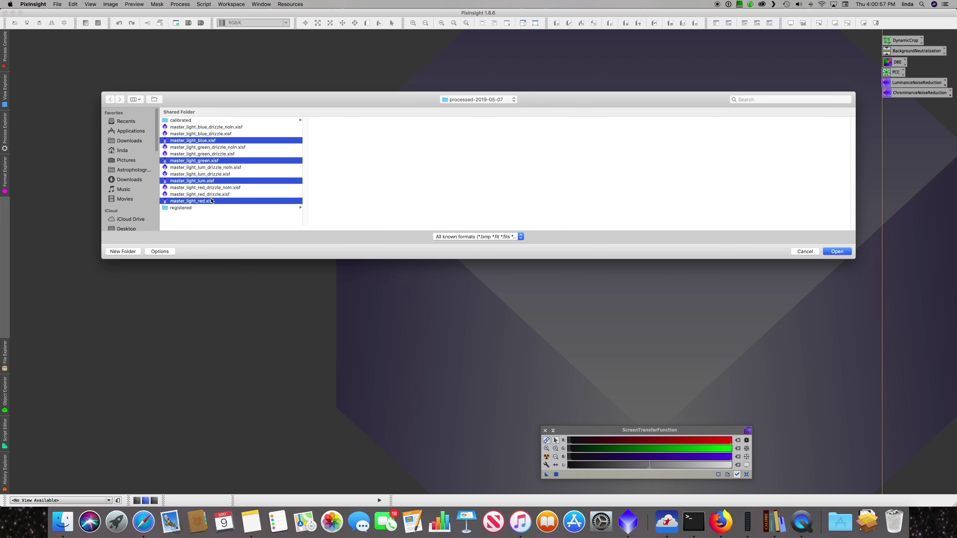
pyautogui.click(838, 251)
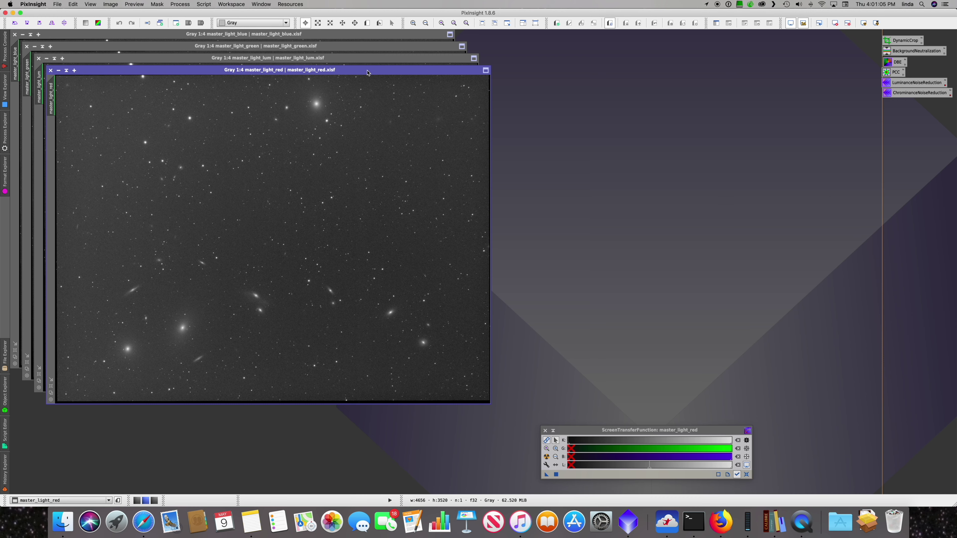
# Stagger the red, luminance, green and blue master windows across the workspace, blue in front
pyautogui.moveTo(367, 73); pyautogui.dragTo(733, 53)
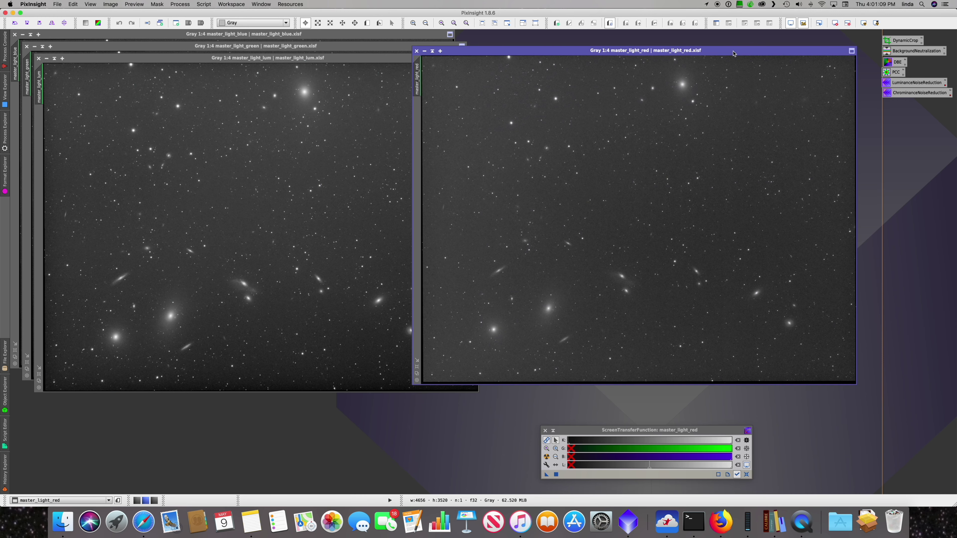
pyautogui.moveTo(342, 60); pyautogui.dragTo(656, 63)
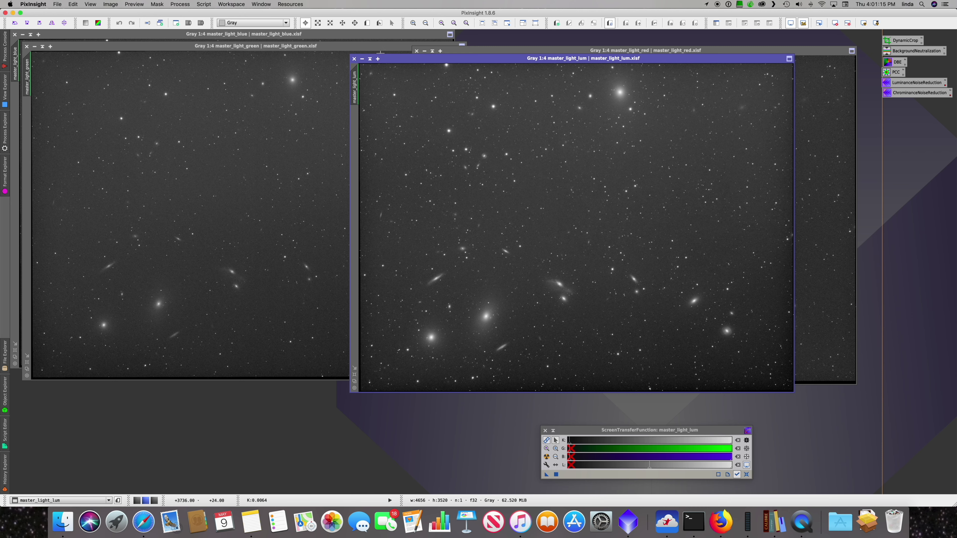
pyautogui.moveTo(326, 42); pyautogui.dragTo(583, 54)
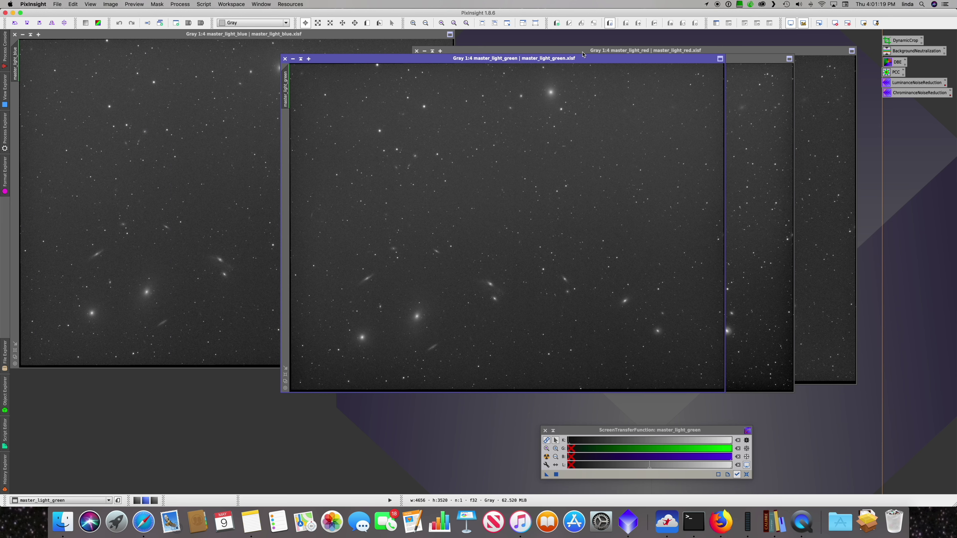
pyautogui.click(322, 44)
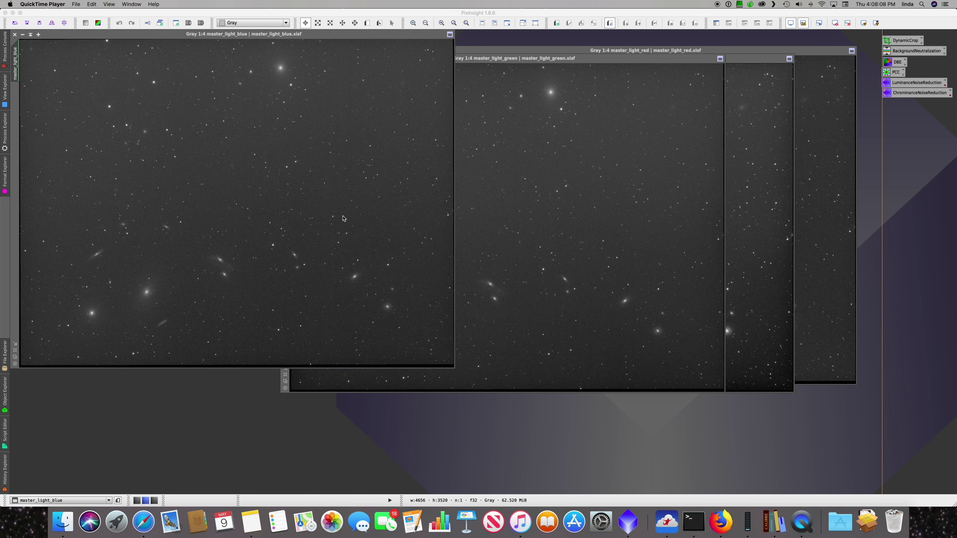
# View the blue master at 1:1 and pan it to the two galaxies
pyautogui.click(339, 194)
pyautogui.press('super+1')
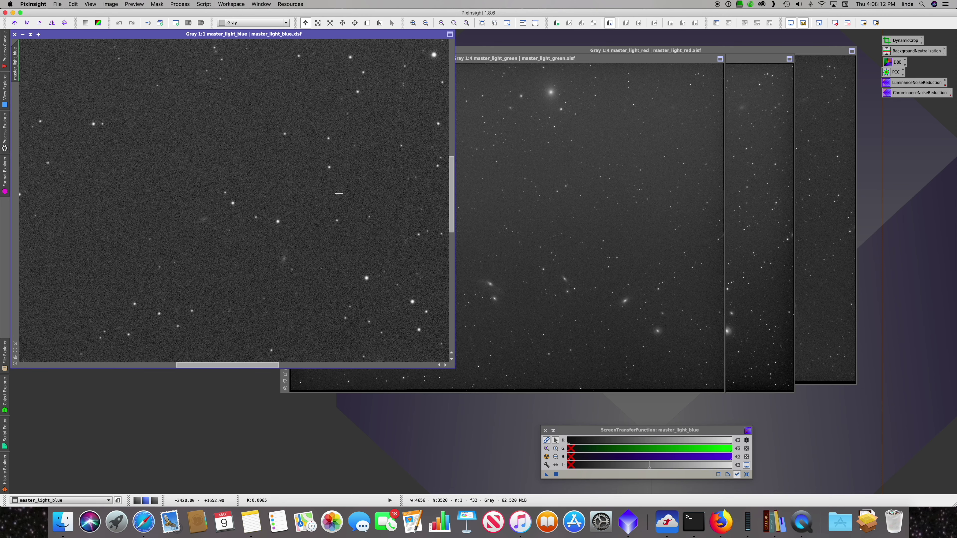
pyautogui.hotkey('alt', 'p')
pyautogui.moveTo(372, 222); pyautogui.dragTo(357, 126)
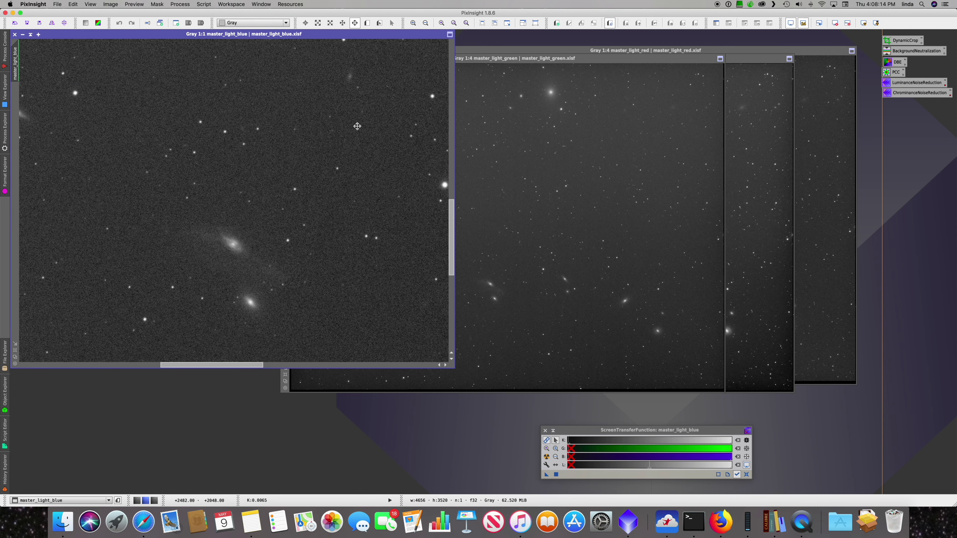
pyautogui.moveTo(335, 171); pyautogui.dragTo(331, 155)
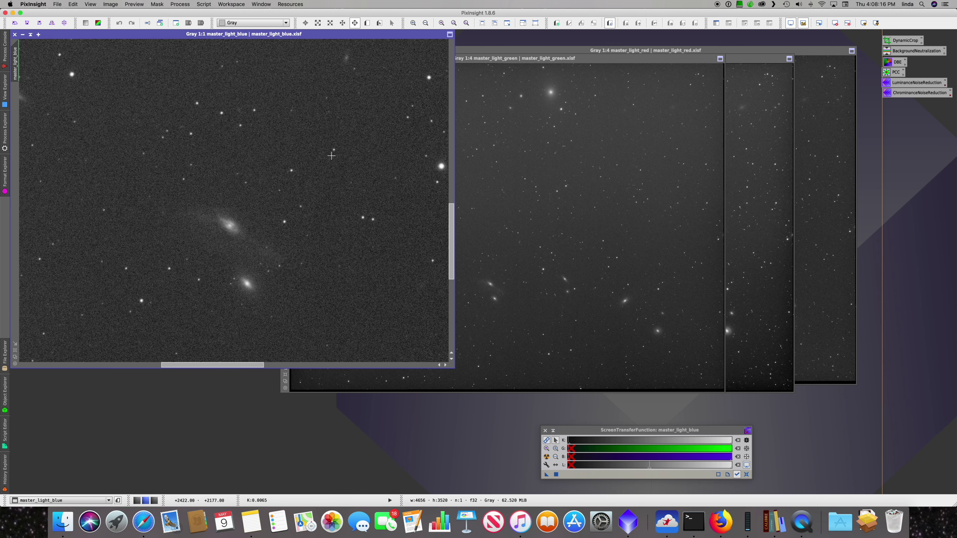
pyautogui.hotkey('alt', 'r')
# Show the green master at 1:1 panned to the galaxy pair
pyautogui.click(621, 192)
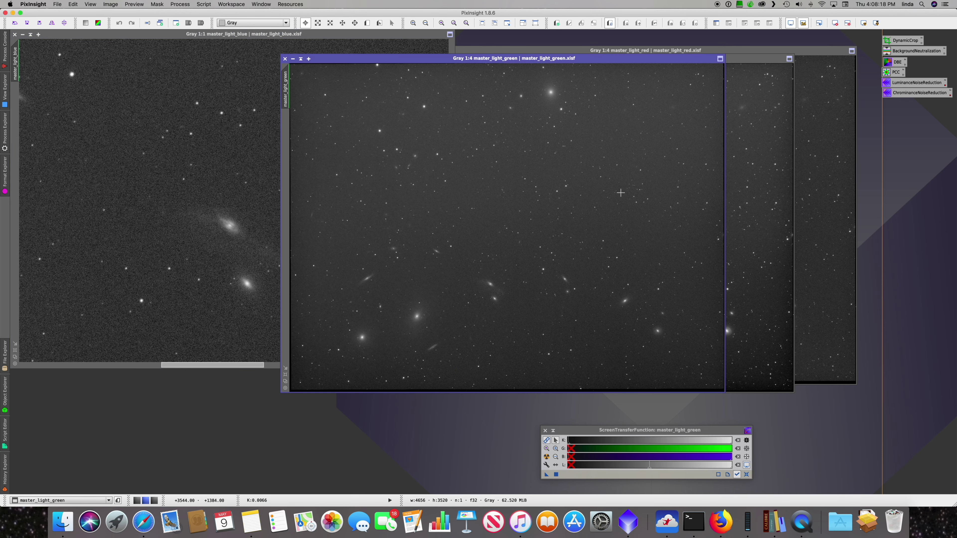
pyautogui.press('super+1')
pyautogui.hotkey('alt', 'p')
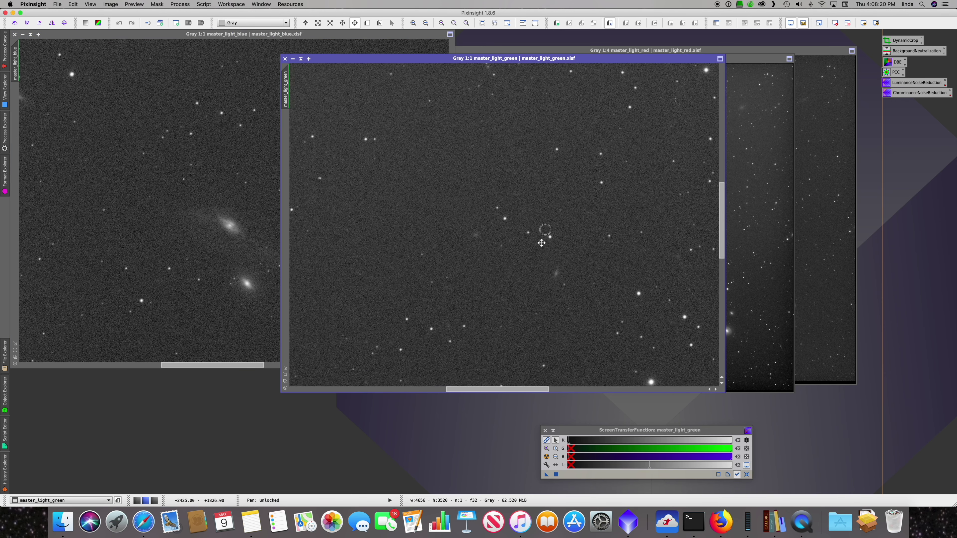
pyautogui.moveTo(541, 242); pyautogui.dragTo(576, 81)
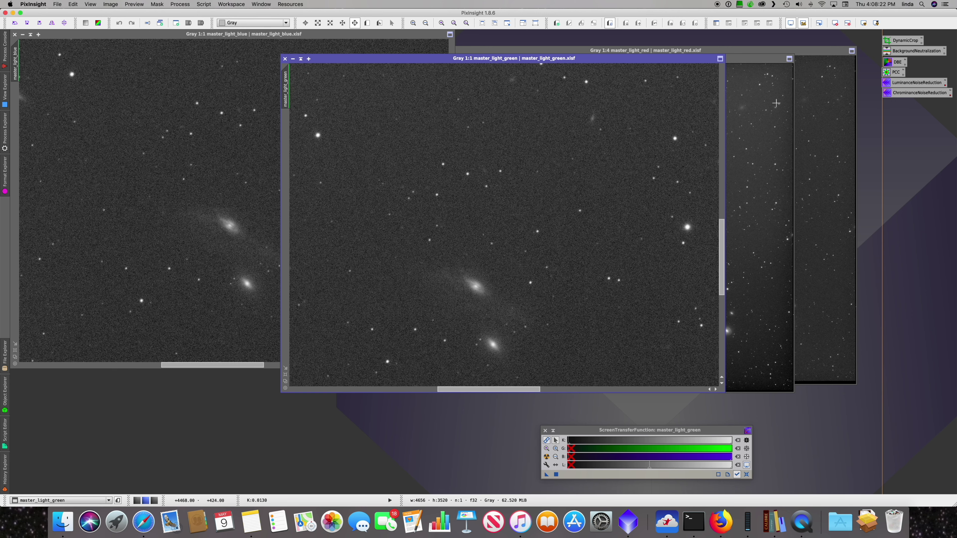
pyautogui.hotkey('alt', 'r')
# Zoom the luminance and red masters to 1:1, panning to the galaxy pair
pyautogui.click(772, 151)
pyautogui.press('super+1')
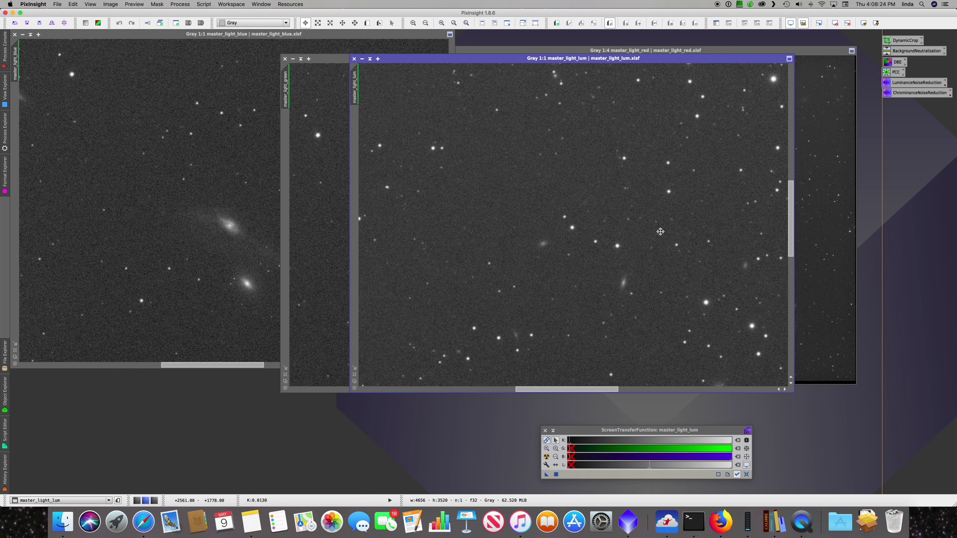
pyautogui.moveTo(660, 232); pyautogui.dragTo(682, 90)
pyautogui.hotkey('alt', 'r')
pyautogui.click(818, 120)
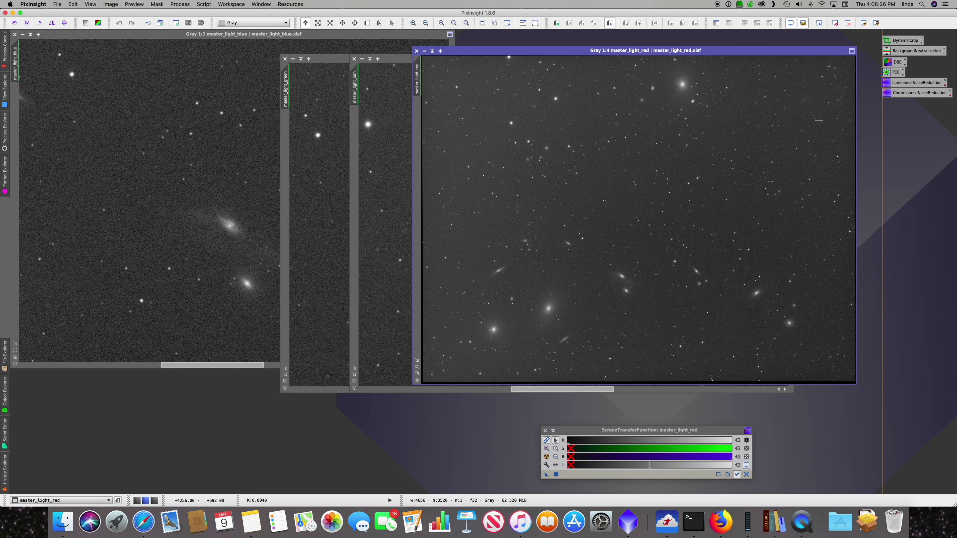
pyautogui.press('super+1')
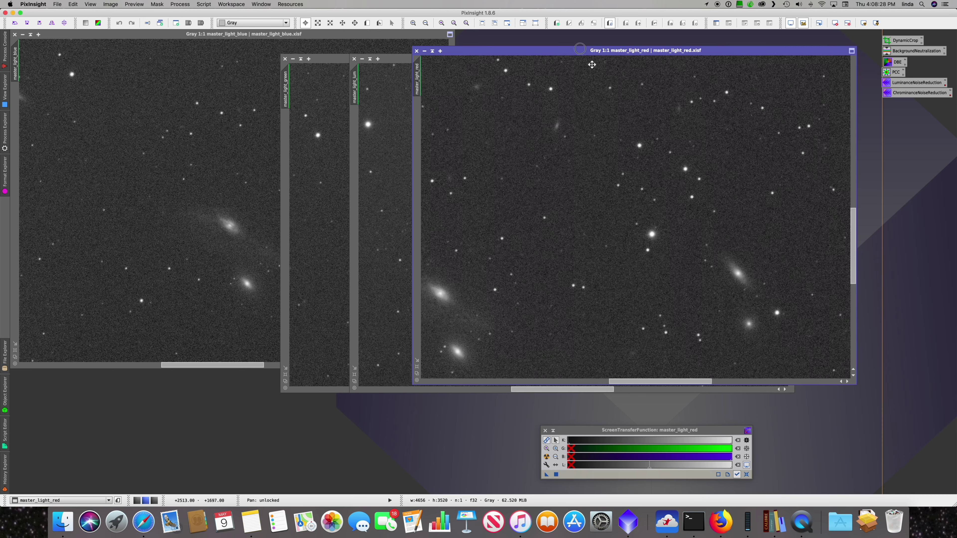
pyautogui.hscroll(-5, 694, 145)
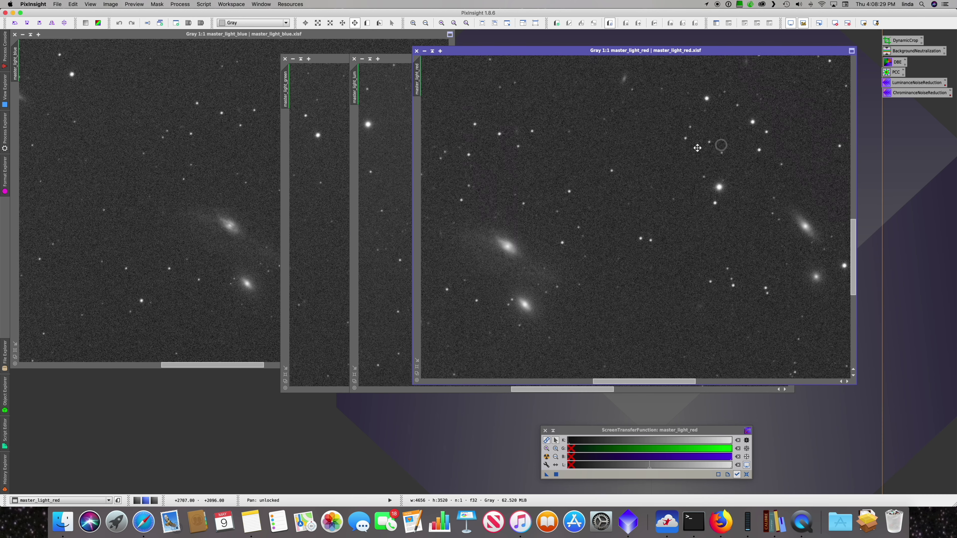
pyautogui.click(253, 4)
# Tile the four masters in a grid and park the collapsed STF panel at the right edge
pyautogui.click(287, 33)
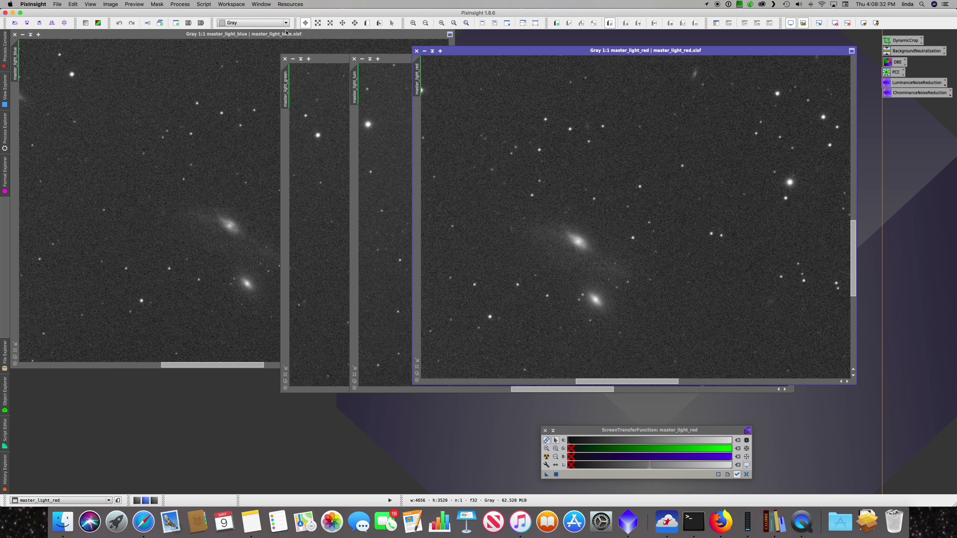
pyautogui.scroll(-3, 661, 66)
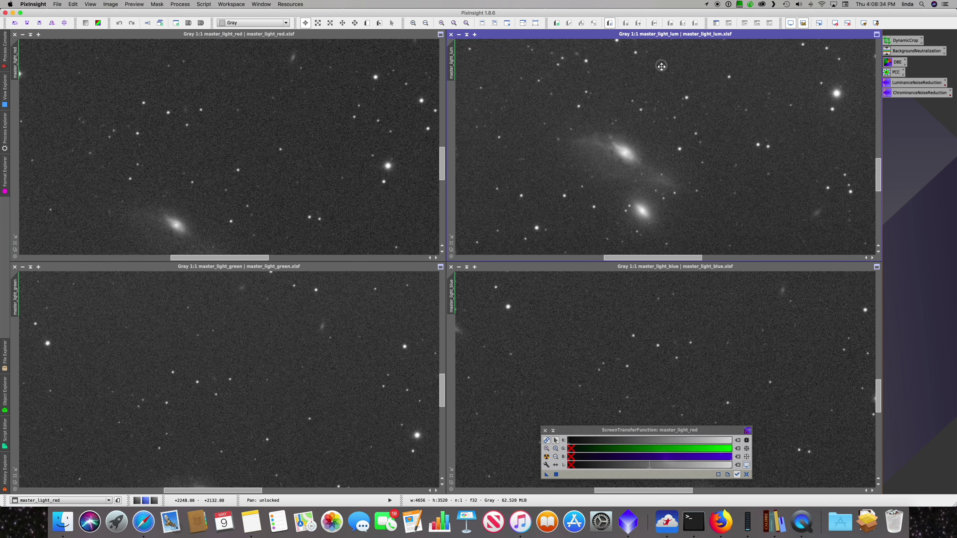
pyautogui.click(661, 67)
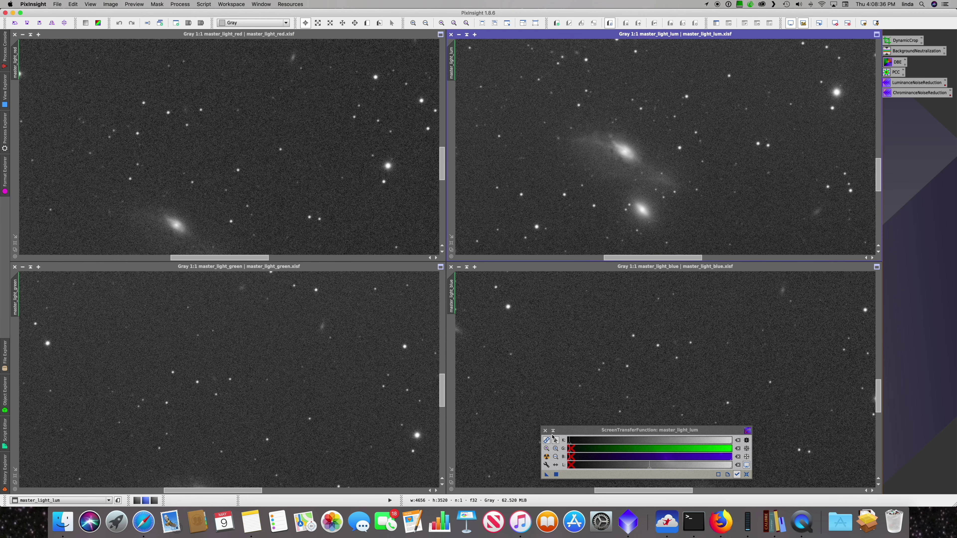
pyautogui.click(553, 432)
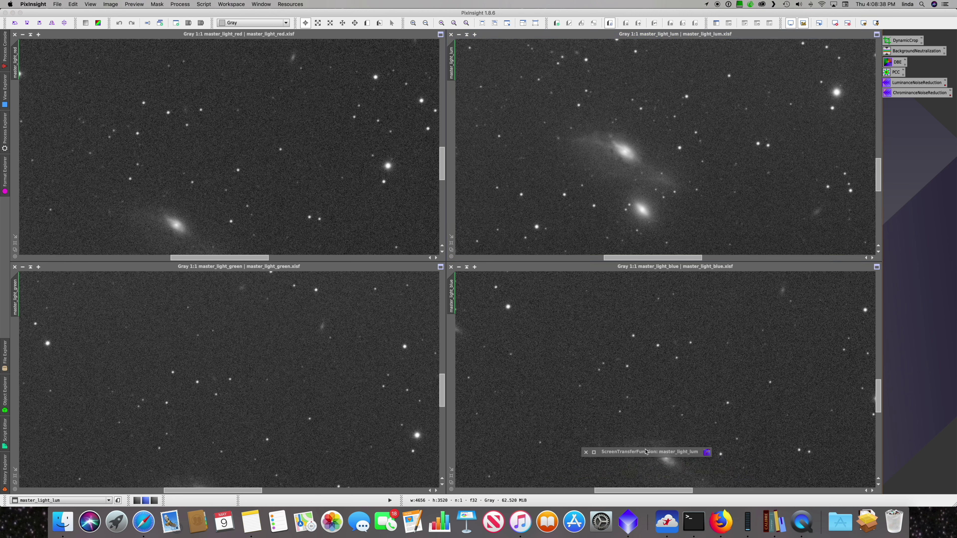
pyautogui.moveTo(645, 451); pyautogui.dragTo(769, 348)
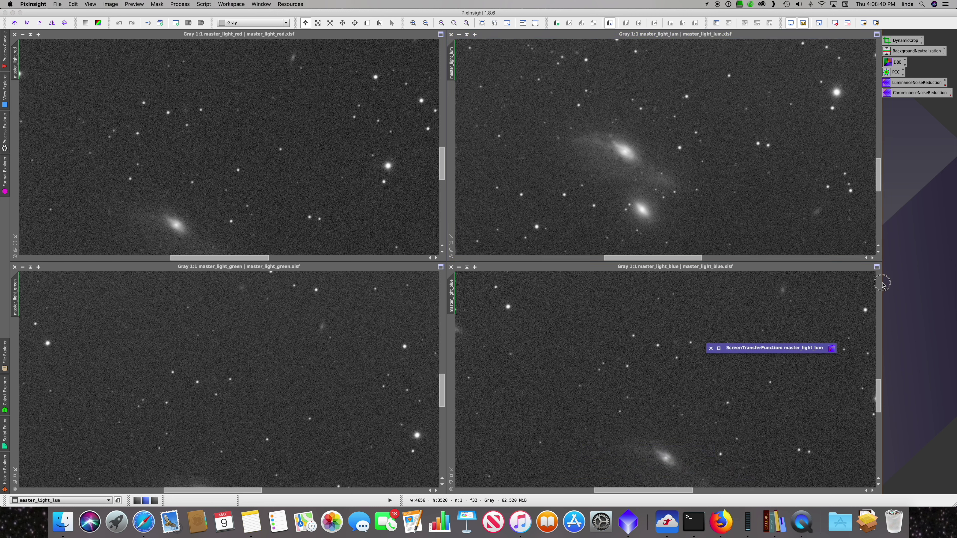
pyautogui.moveTo(786, 349); pyautogui.dragTo(895, 280)
pyautogui.click(727, 371)
# Pan the blue, green and red views so each shows the galaxy pair
pyautogui.click(732, 345)
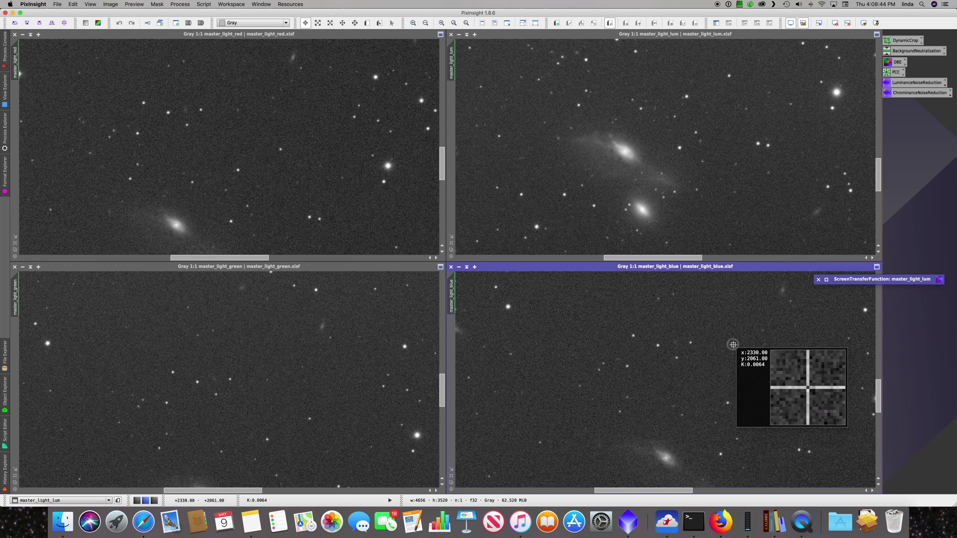
pyautogui.hotkey('alt', 'x')
pyautogui.moveTo(676, 412); pyautogui.dragTo(687, 344)
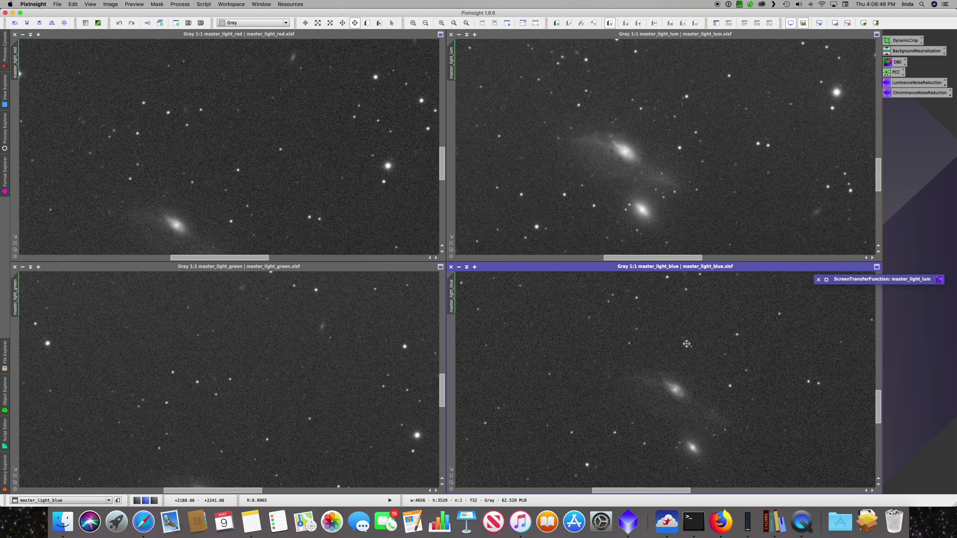
pyautogui.click(289, 417)
pyautogui.moveTo(288, 415); pyautogui.dragTo(305, 330)
pyautogui.click(251, 151)
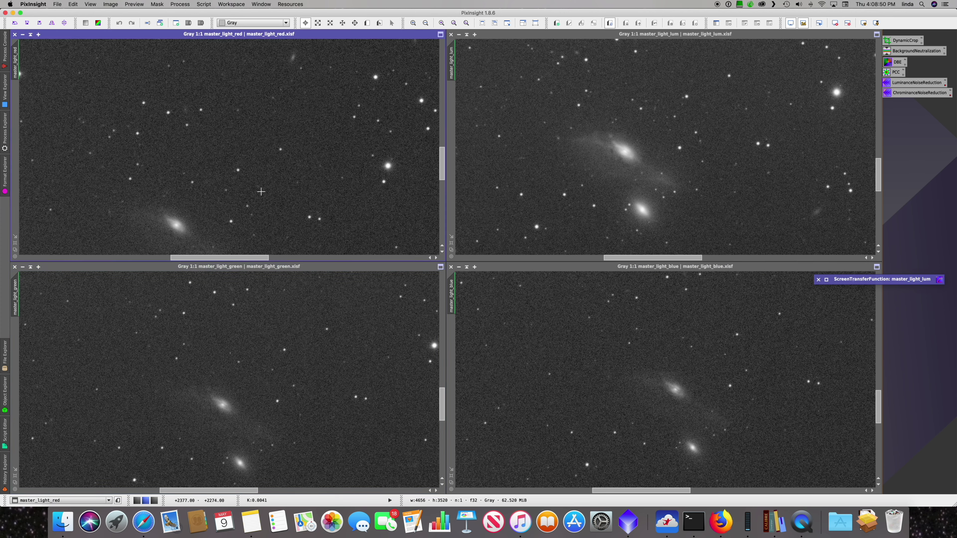
pyautogui.moveTo(261, 191); pyautogui.dragTo(310, 115)
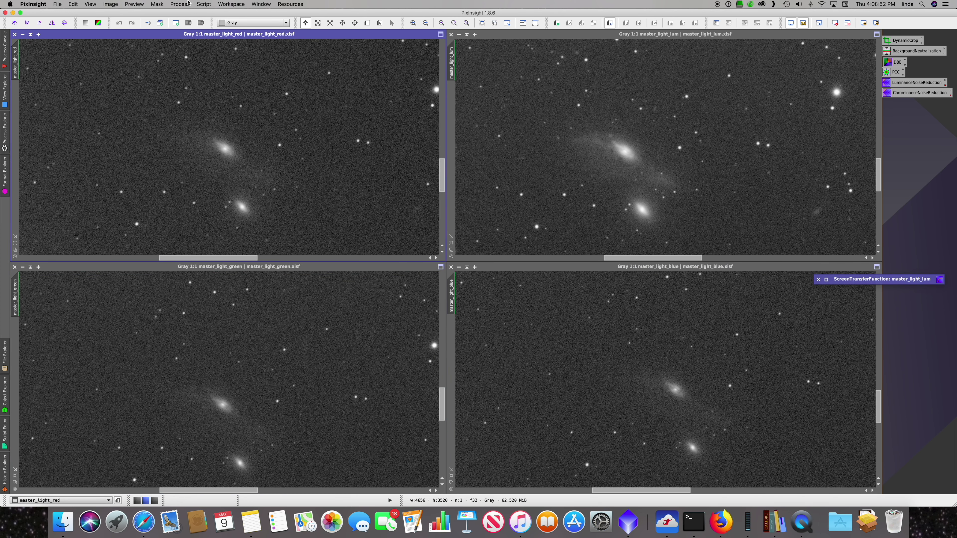
# Launch MureDenoise on master_light_red and load its 0.898 variance scale for 157 frames
pyautogui.click(201, 4)
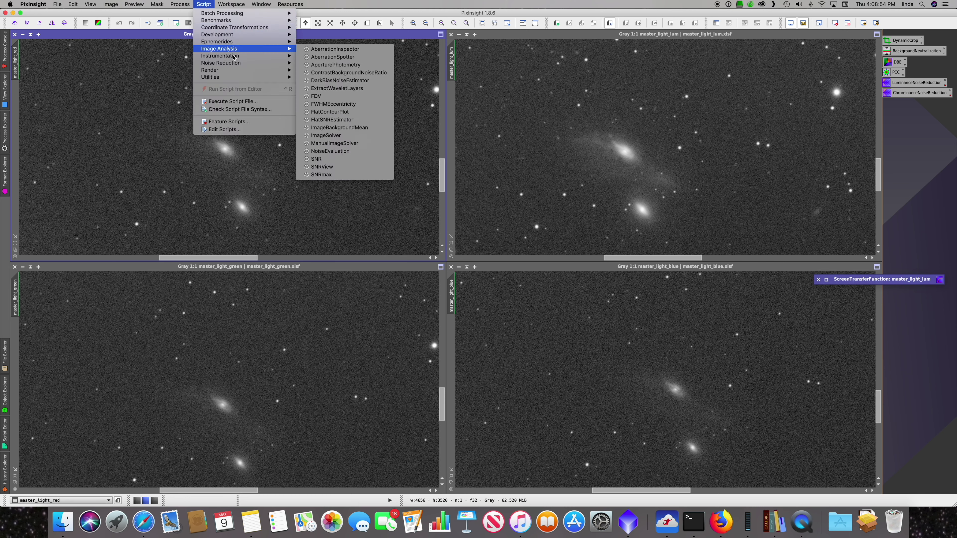
pyautogui.moveTo(263, 62)
pyautogui.click(326, 63)
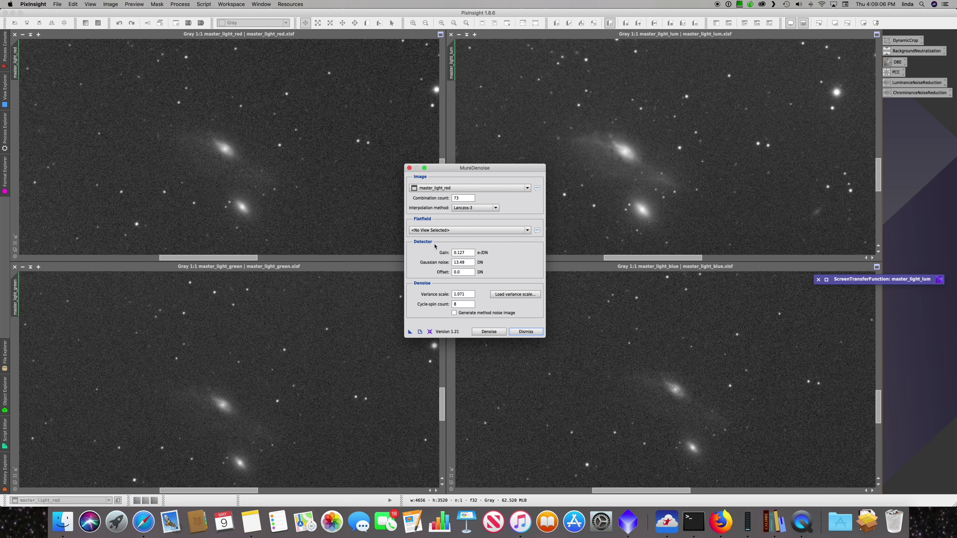
pyautogui.click(471, 253)
pyautogui.click(528, 295)
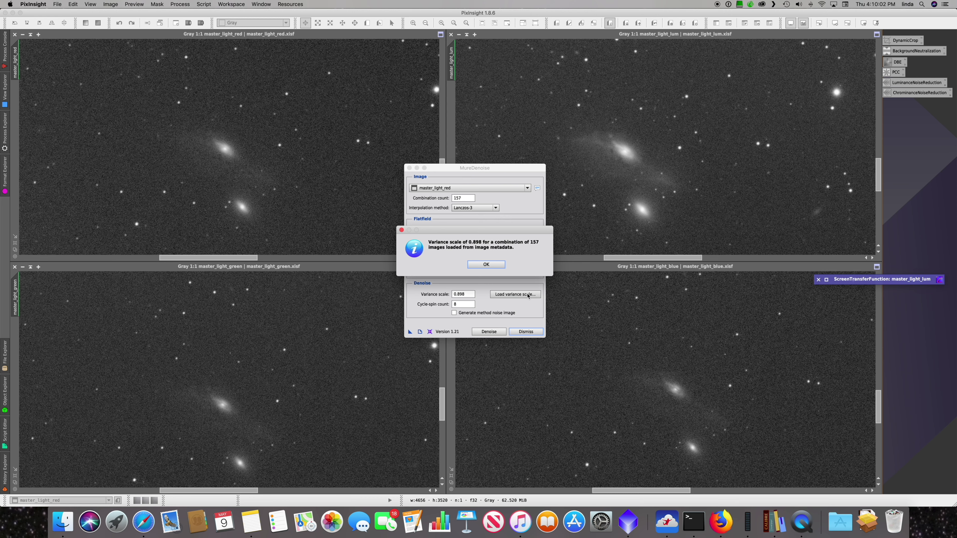
# Acknowledge the variance scale message and run the 8-cycle-spin denoise on master_light_red
pyautogui.click(489, 264)
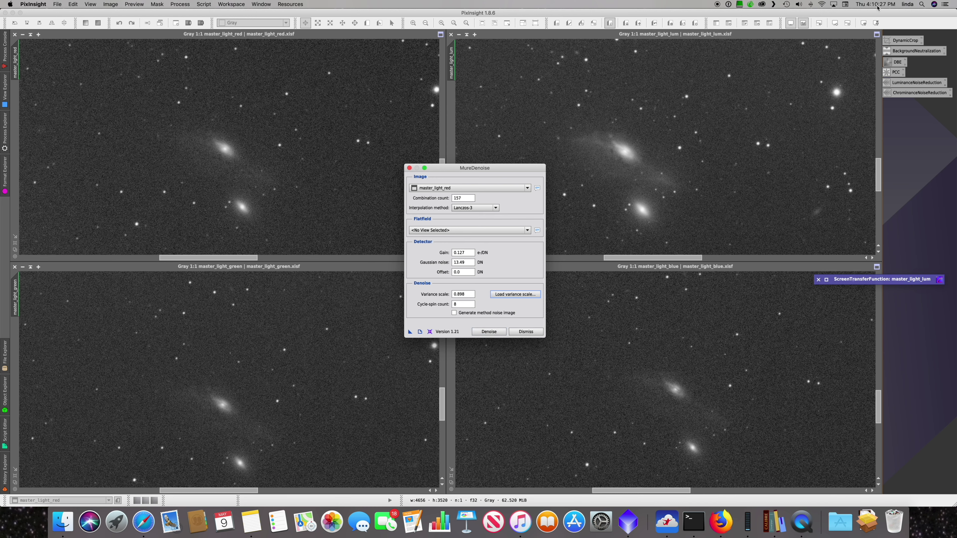
pyautogui.click(495, 335)
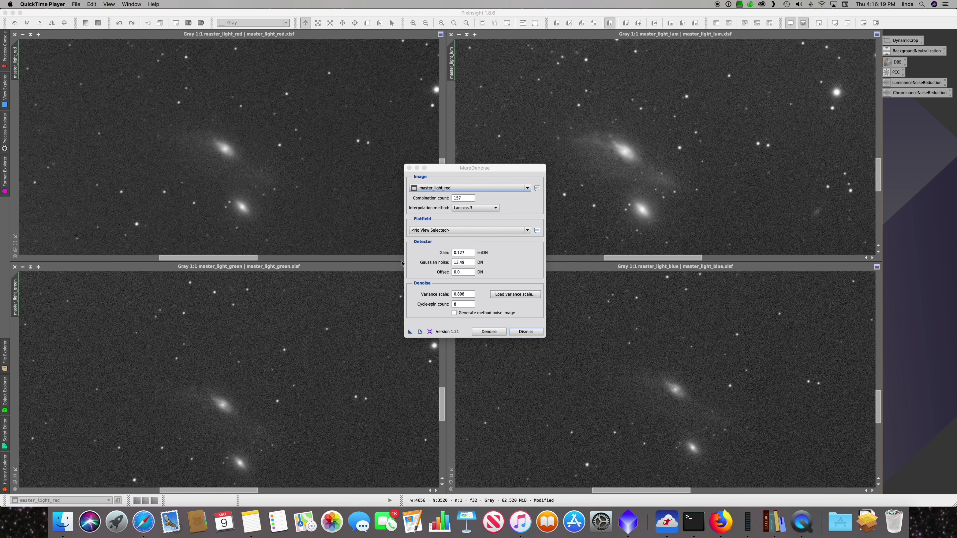
# Switch MureDenoise to master_light_lum, load its 1.037 variance scale and denoise it
pyautogui.click(452, 188)
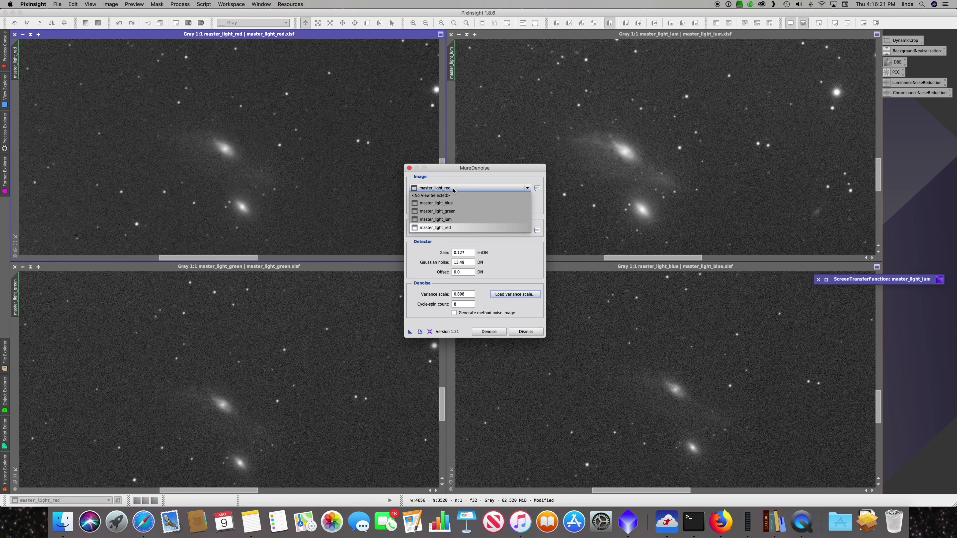
pyautogui.click(459, 219)
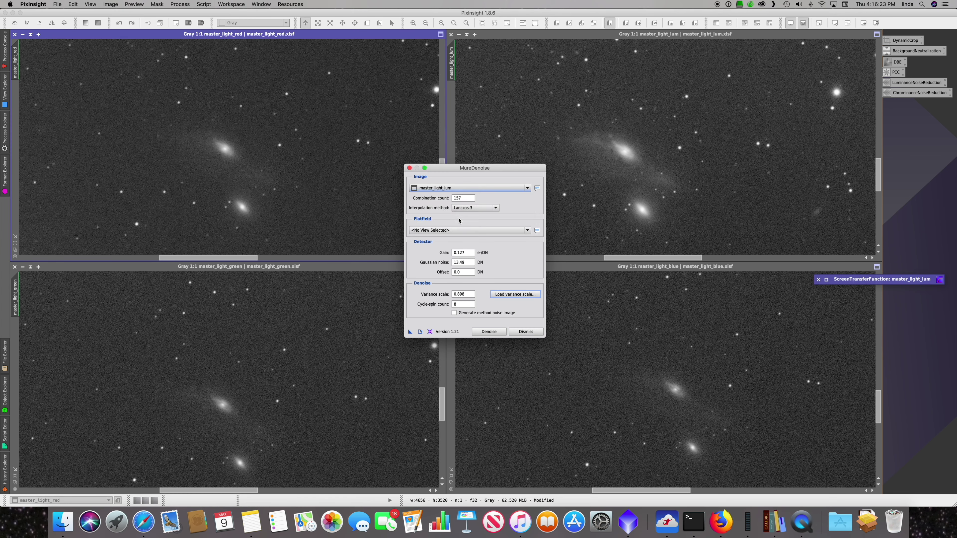
pyautogui.click(527, 294)
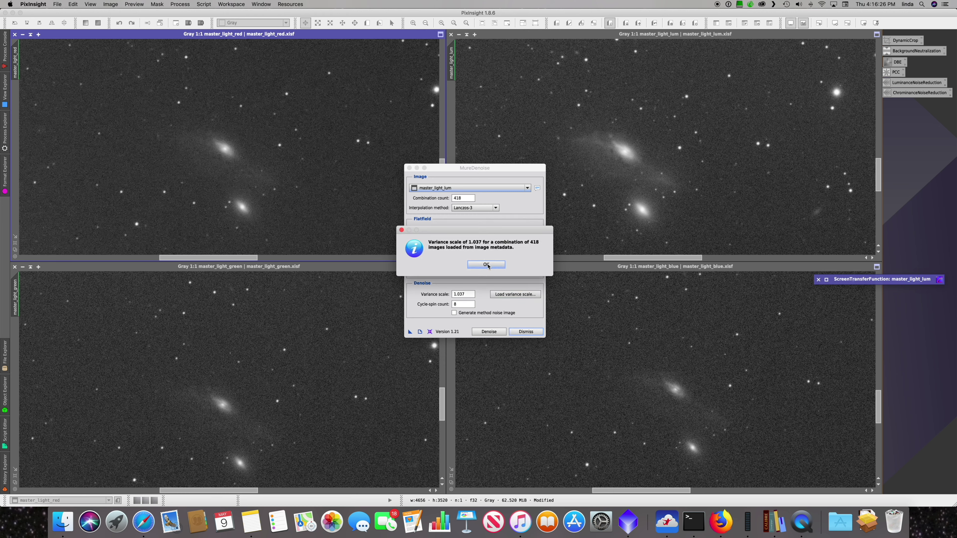
pyautogui.click(486, 265)
pyautogui.click(488, 331)
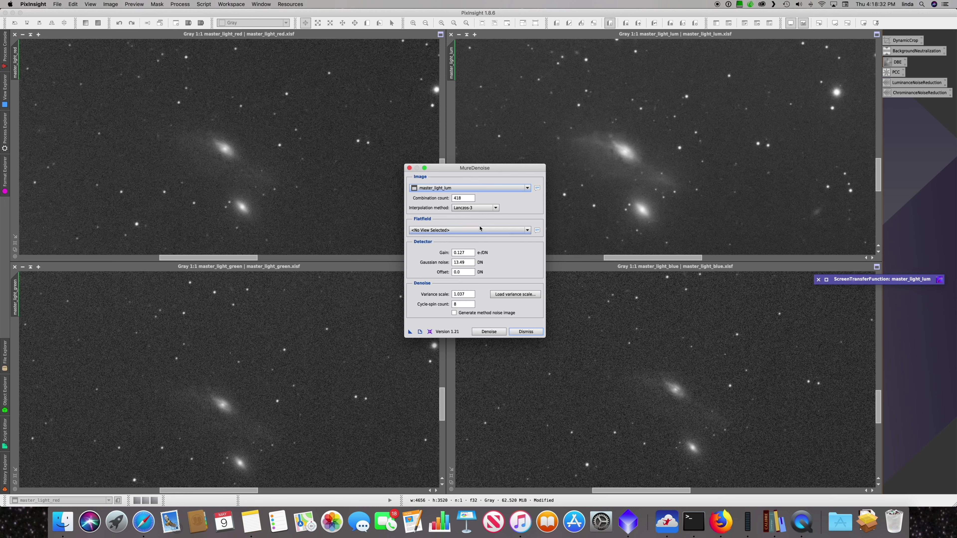
# Run MureDenoise on master_light_green with its loaded variance scale, then on master_light_blue, and dismiss
pyautogui.click(468, 188)
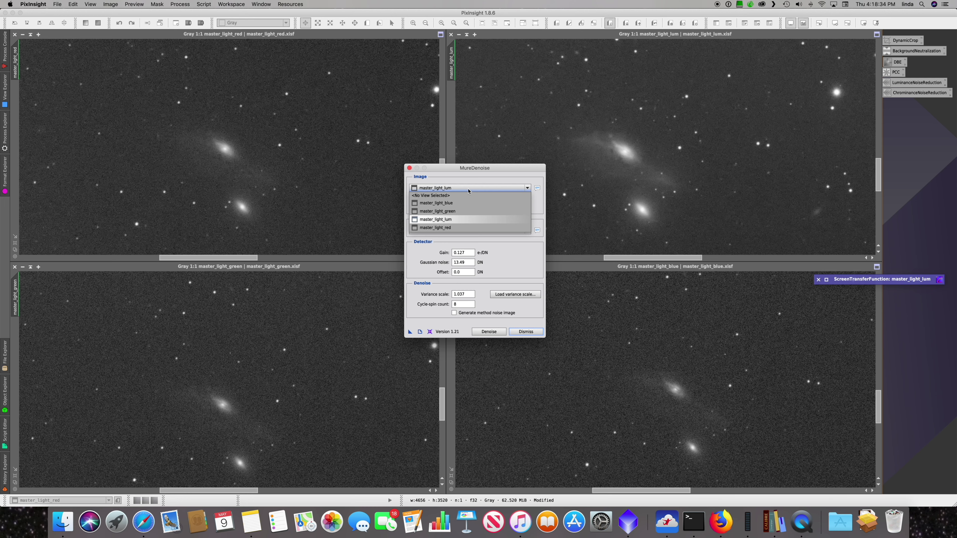
pyautogui.click(472, 211)
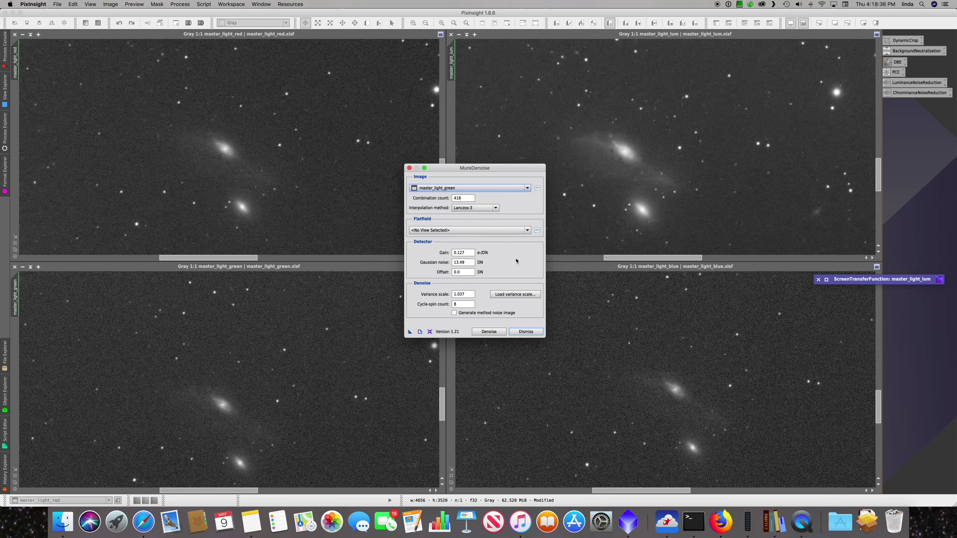
pyautogui.click(515, 295)
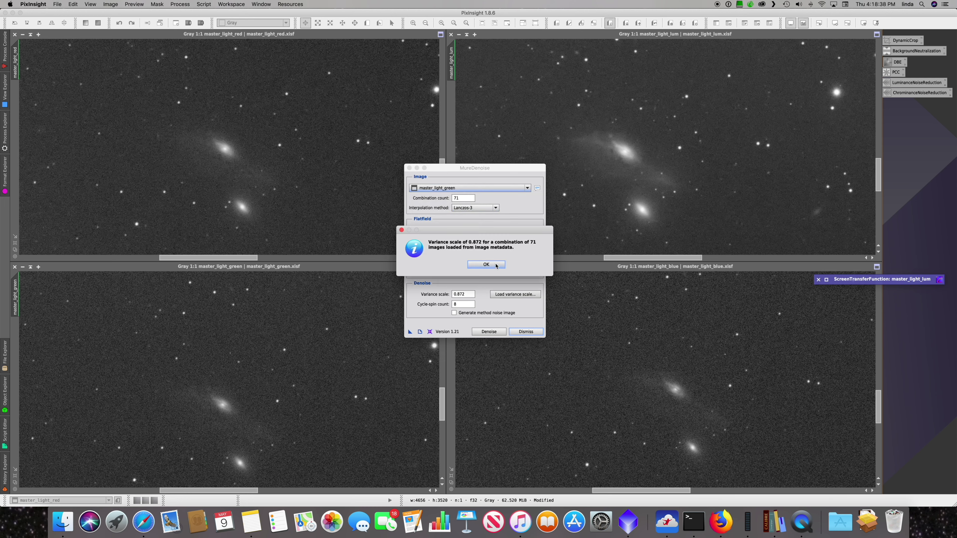
pyautogui.click(485, 265)
pyautogui.click(489, 331)
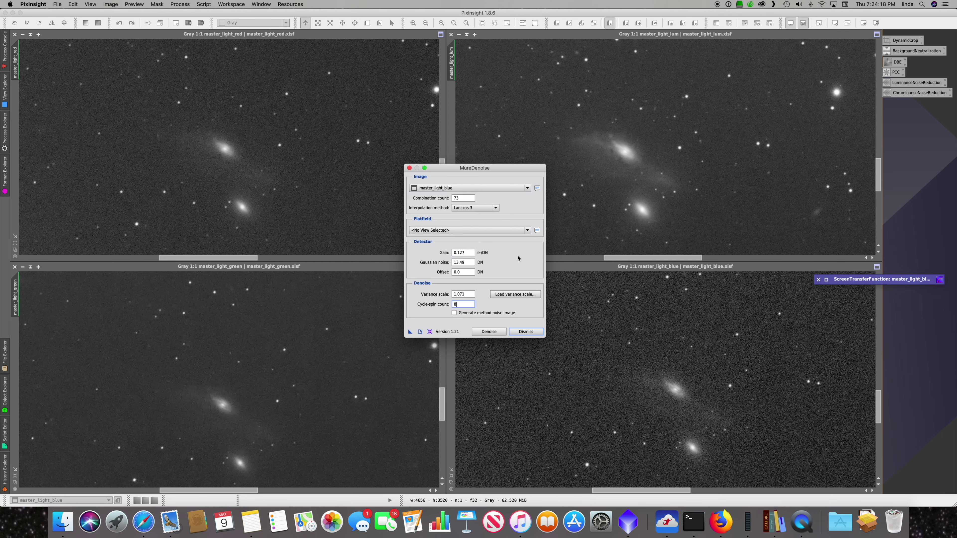
pyautogui.click(490, 331)
pyautogui.click(525, 332)
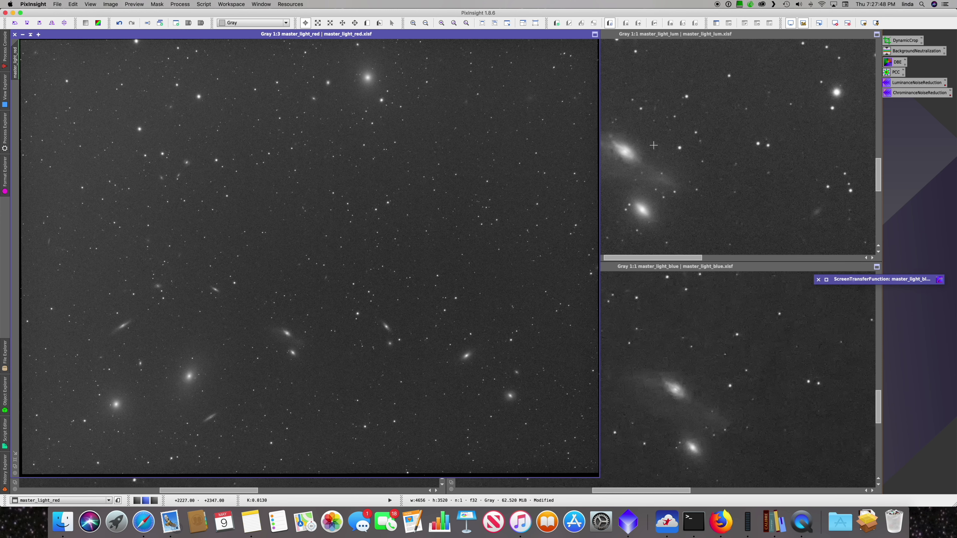
# Bring the luminance, green and blue masters to the front in turn, each enlarged to fill the workspace
pyautogui.click(668, 157)
pyautogui.press('super+0')
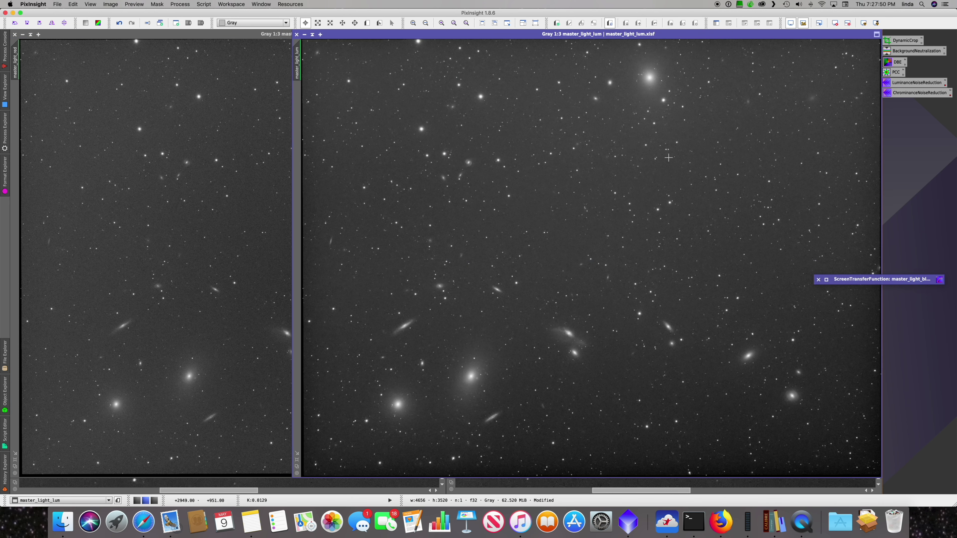
pyautogui.click(354, 485)
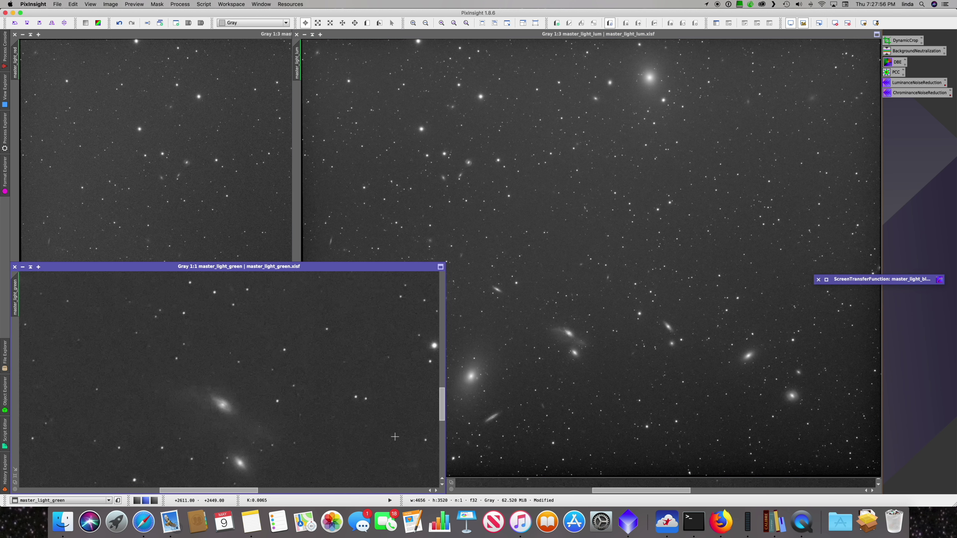
pyautogui.press('super+0')
pyautogui.click(659, 484)
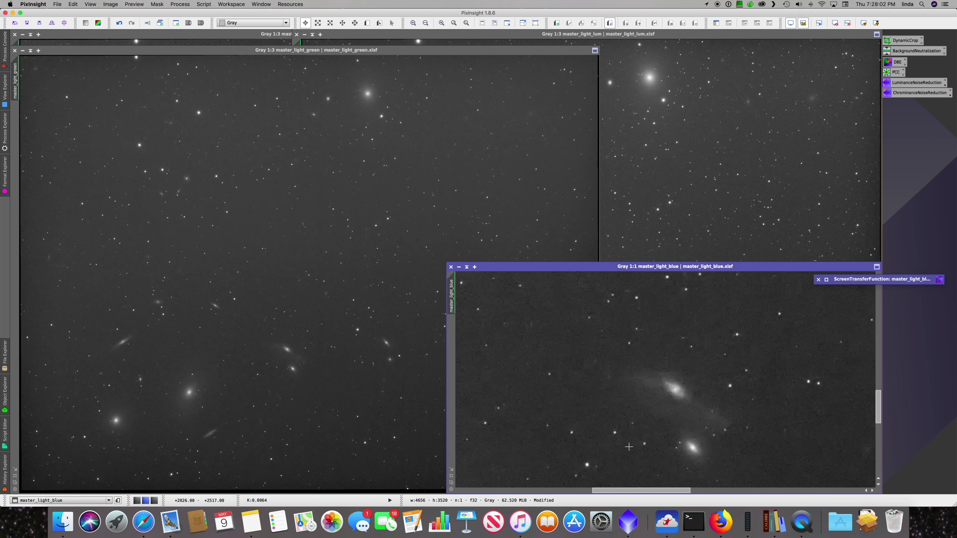
pyautogui.press('super+0')
pyautogui.scroll(-1, 628, 447)
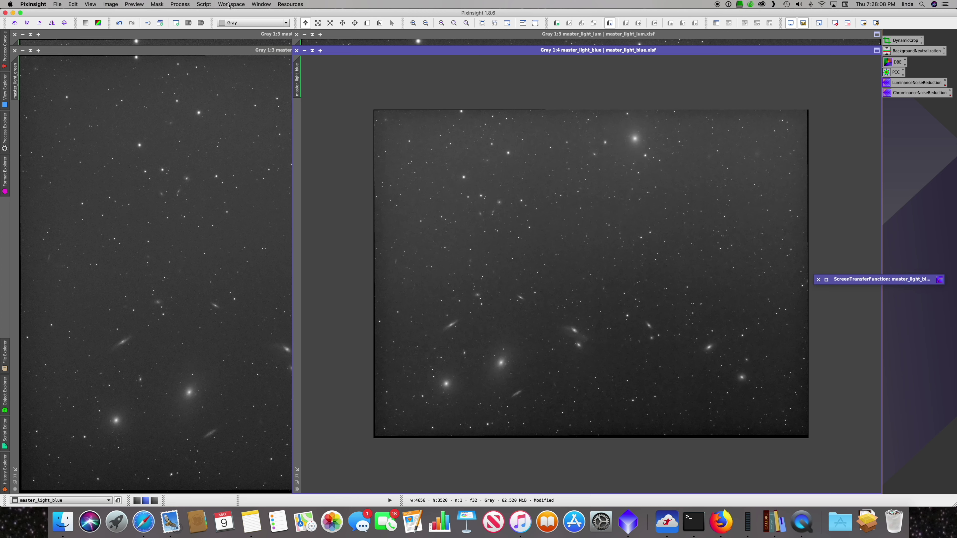
# Cascade the windows, zoom the blue master to 1:3, then bring luminance forward and enlarge its window
pyautogui.click(254, 5)
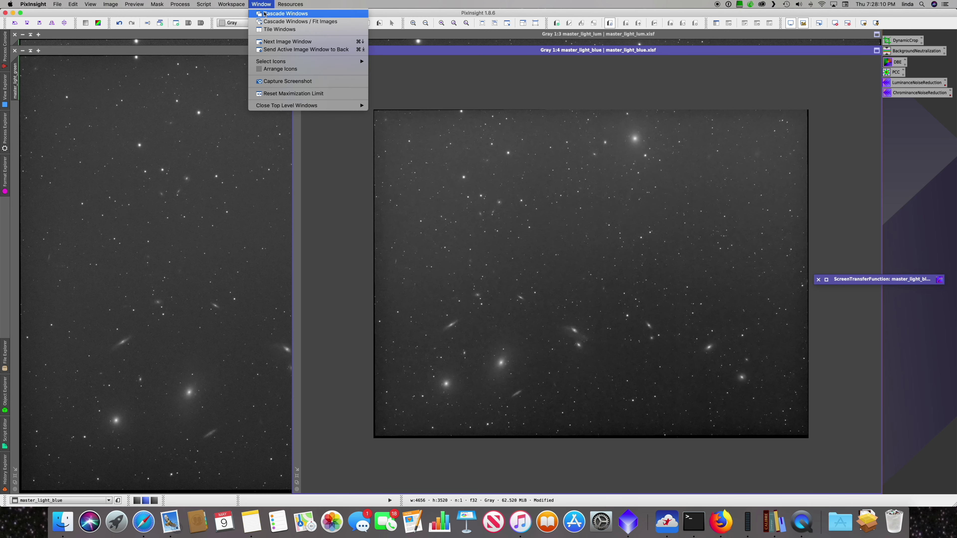
pyautogui.click(272, 14)
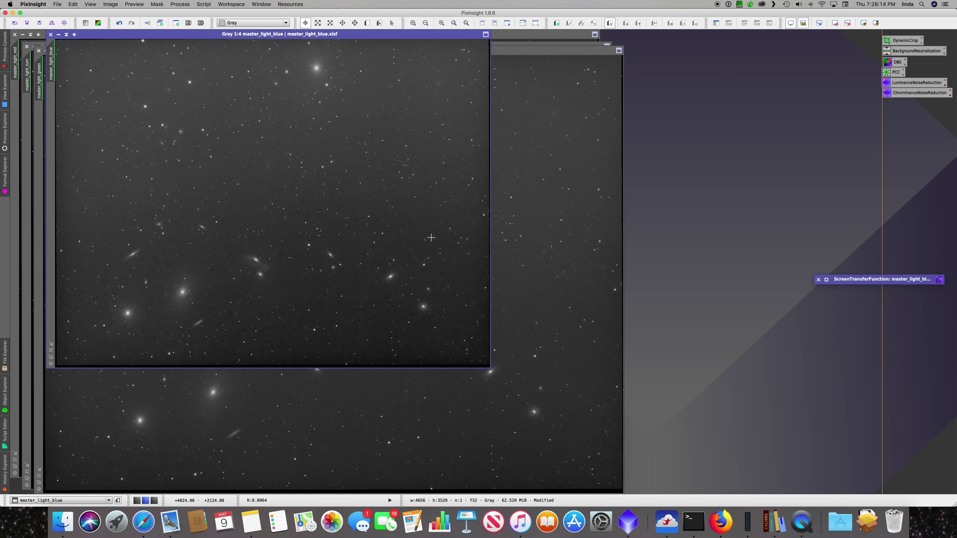
pyautogui.press('super+plus')
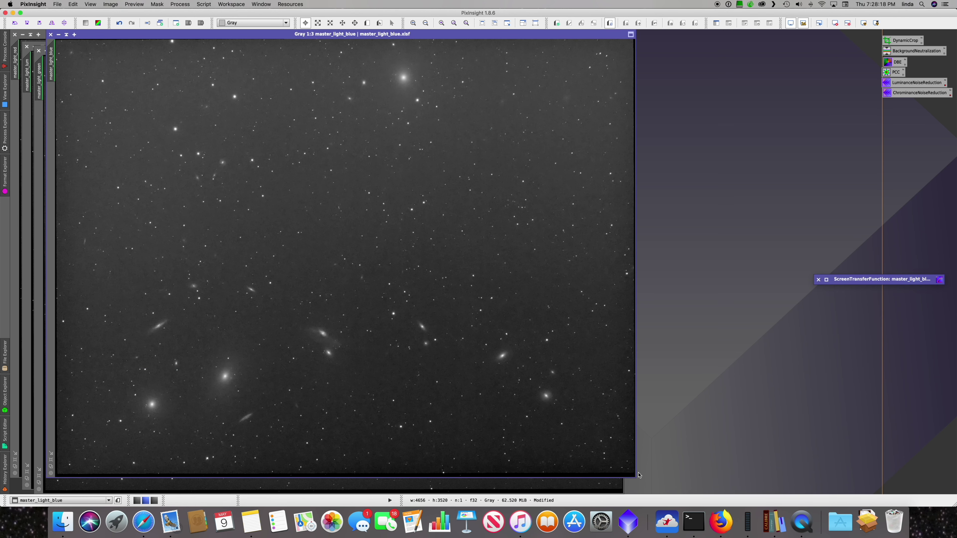
pyautogui.moveTo(636, 479); pyautogui.dragTo(704, 487)
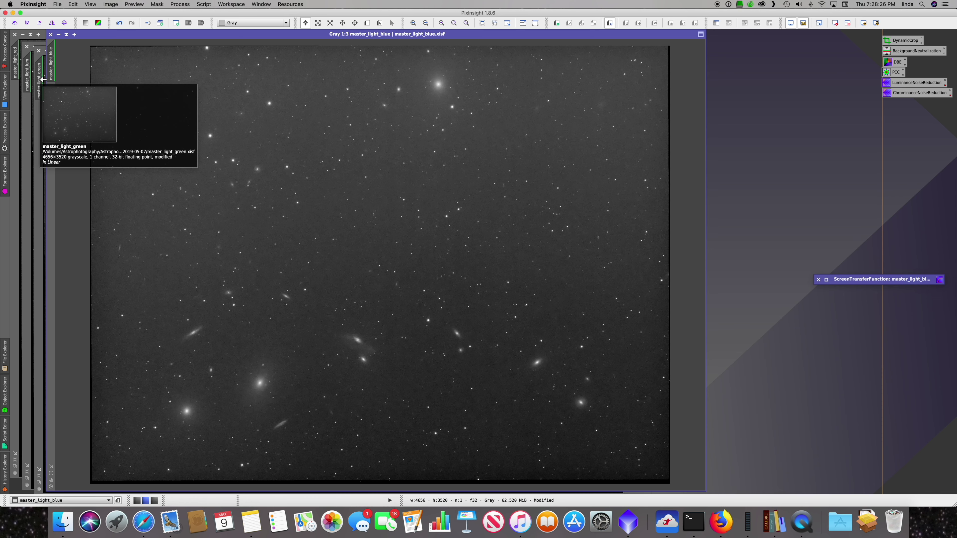
pyautogui.click(43, 79)
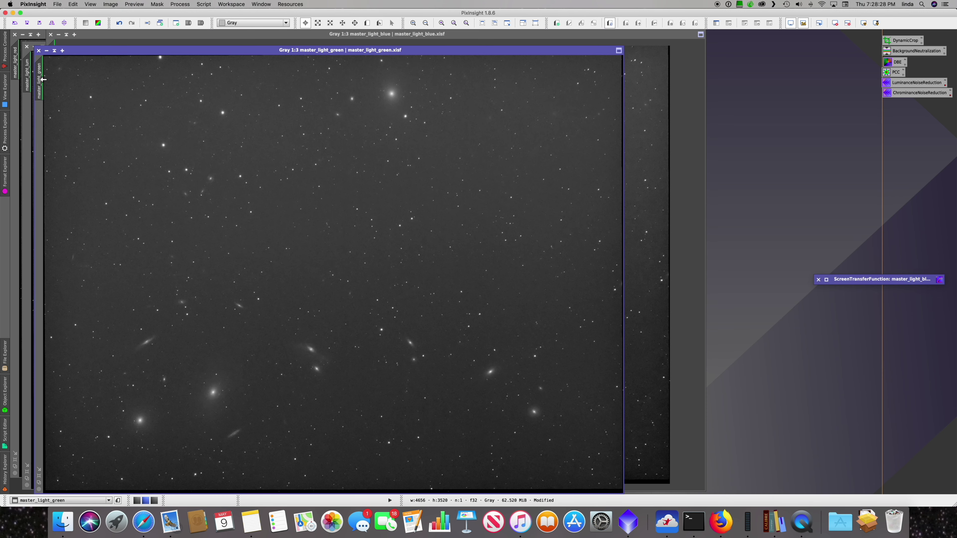
pyautogui.click(30, 67)
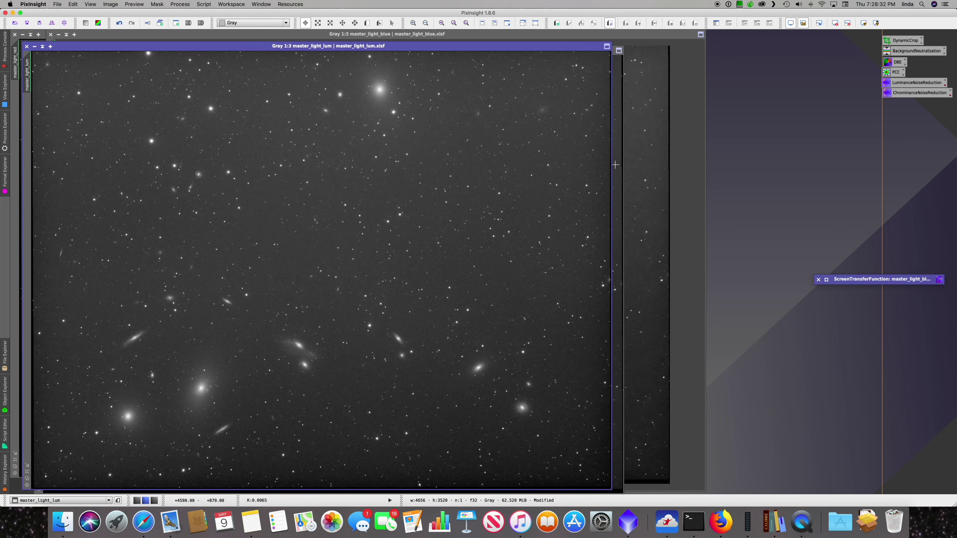
pyautogui.moveTo(611, 166); pyautogui.dragTo(741, 166)
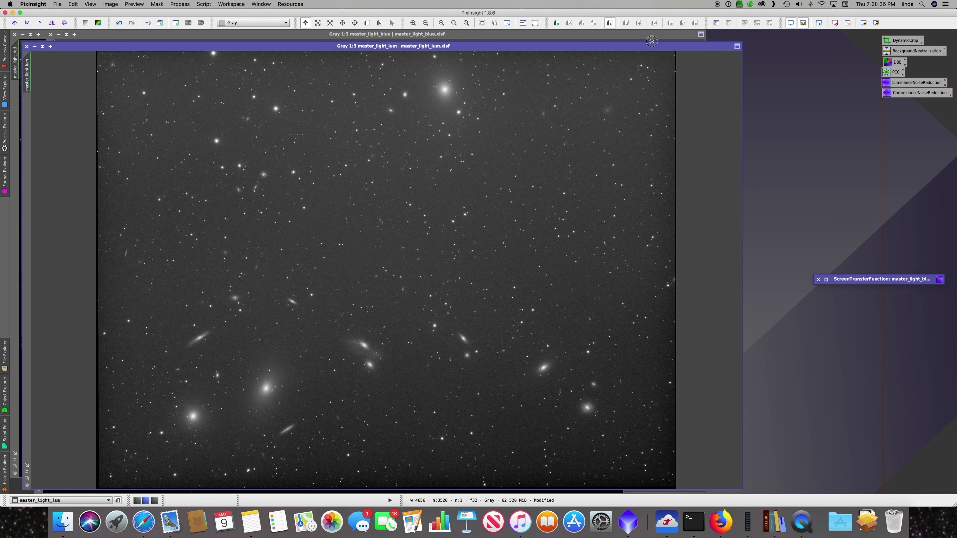
pyautogui.moveTo(651, 42); pyautogui.dragTo(652, 30)
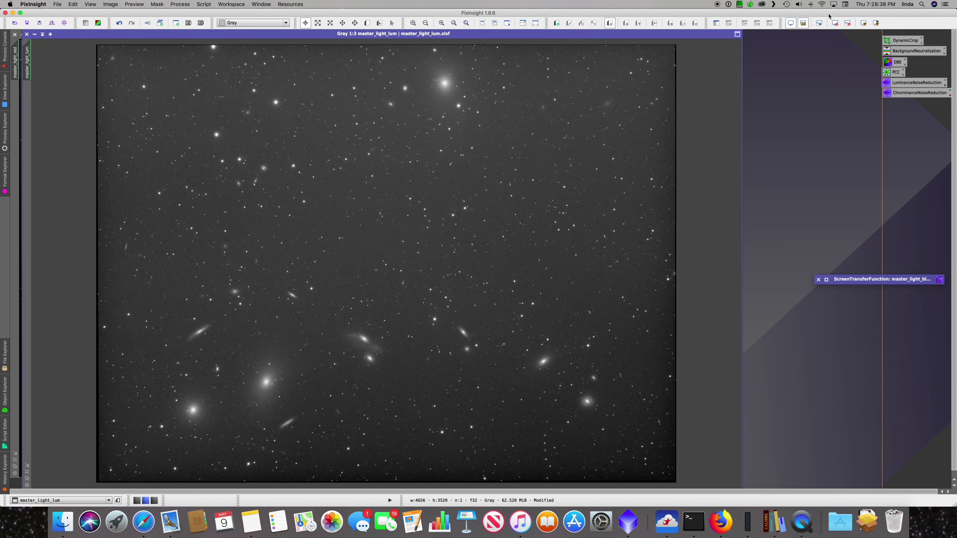
# Crop master_light_lum's ragged edges to 4224×3238 with DynamicCrop, saving the crop as a Process31 icon
pyautogui.doubleClick(904, 39)
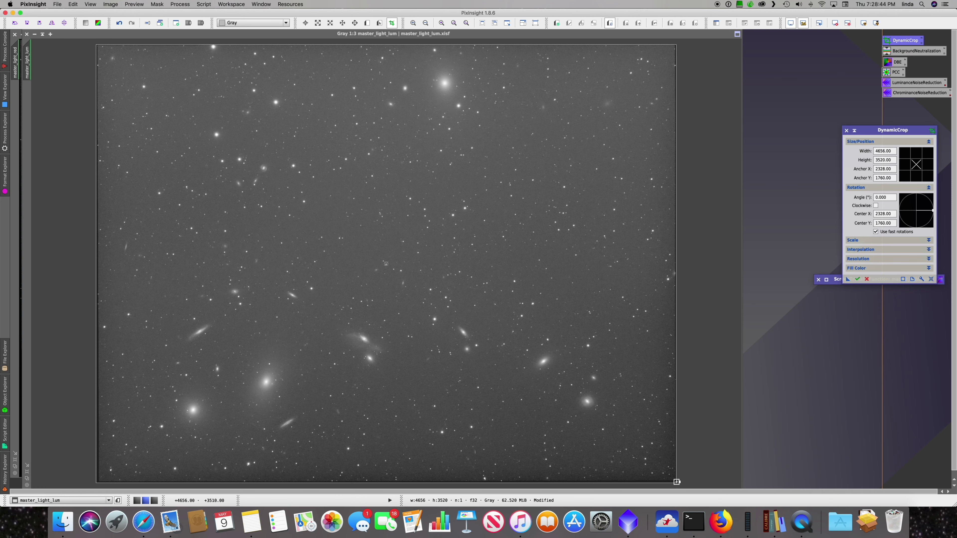
pyautogui.moveTo(675, 482); pyautogui.dragTo(651, 457)
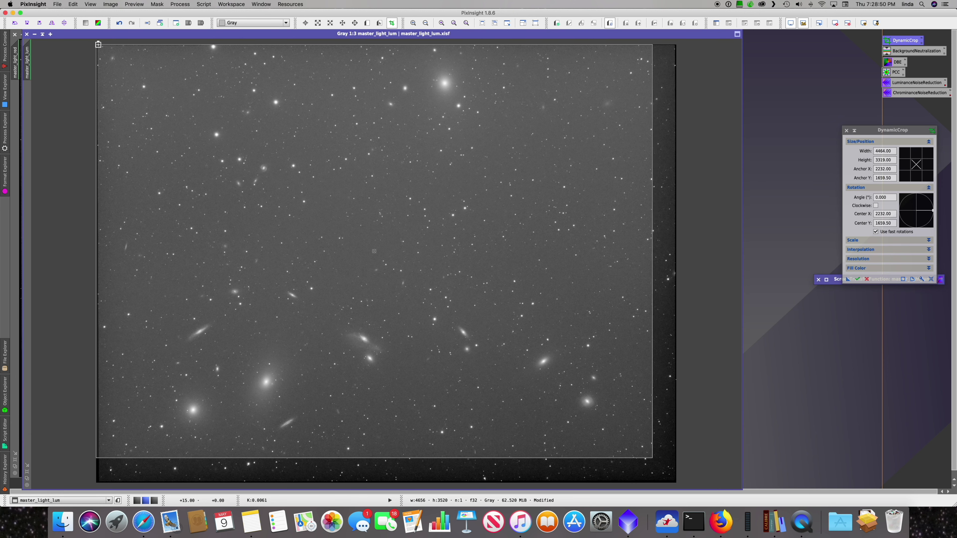
pyautogui.moveTo(98, 44); pyautogui.dragTo(113, 55)
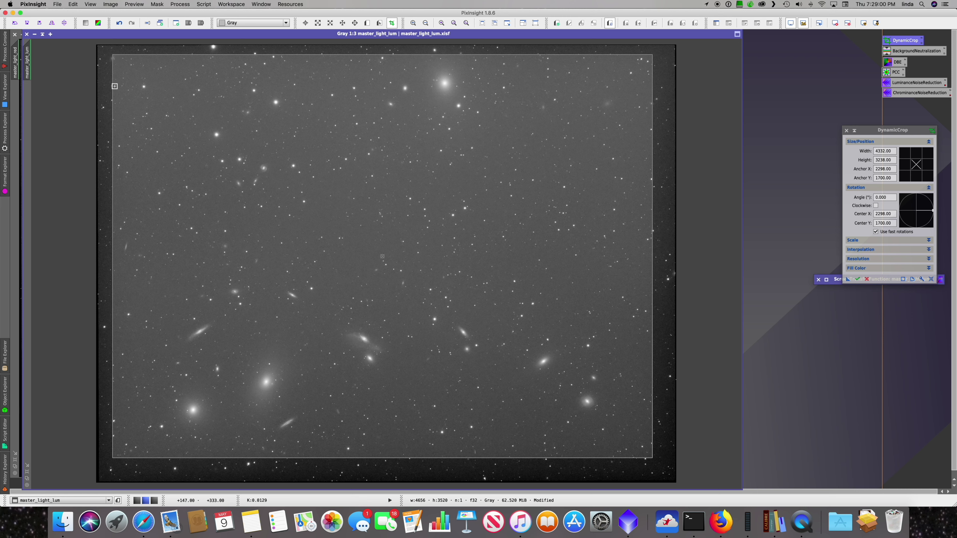
pyautogui.moveTo(112, 87); pyautogui.dragTo(126, 87)
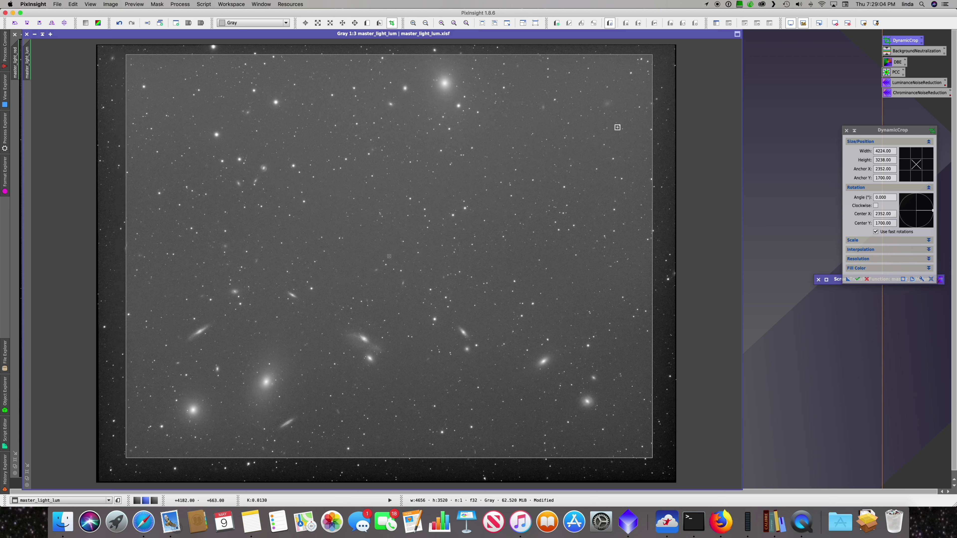
pyautogui.moveTo(848, 278); pyautogui.dragTo(842, 308)
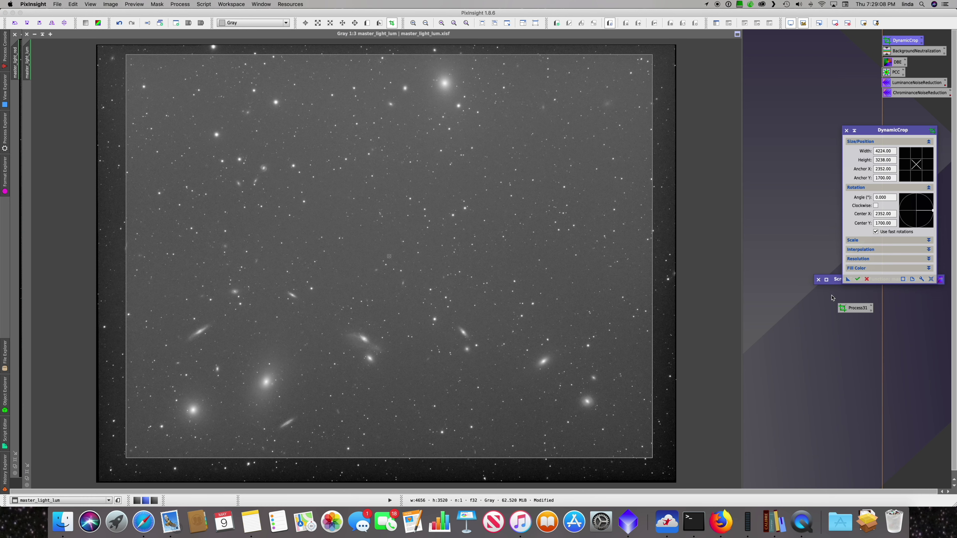
pyautogui.click(857, 280)
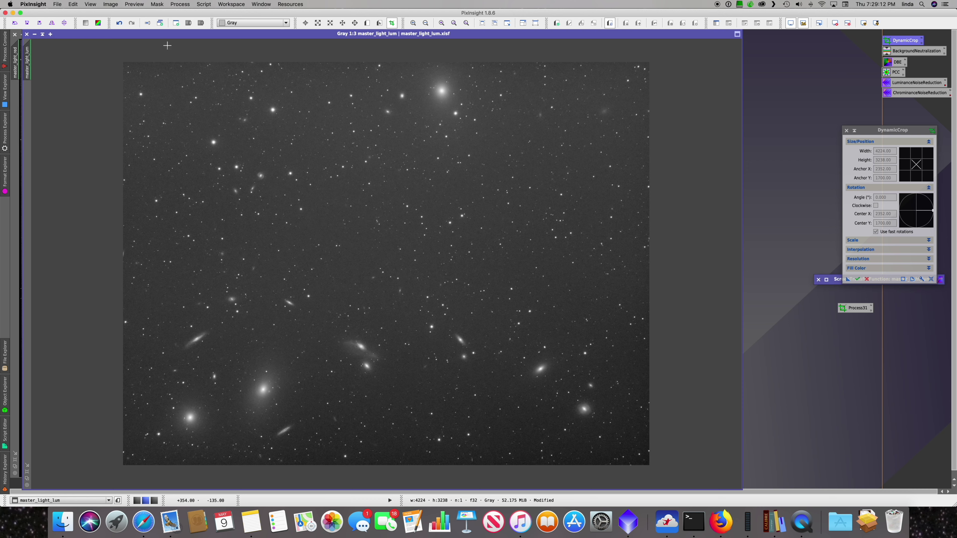
# Iconize the luminance master, close DynamicCrop, and apply the Process31 crop to the green master
pyautogui.click(35, 35)
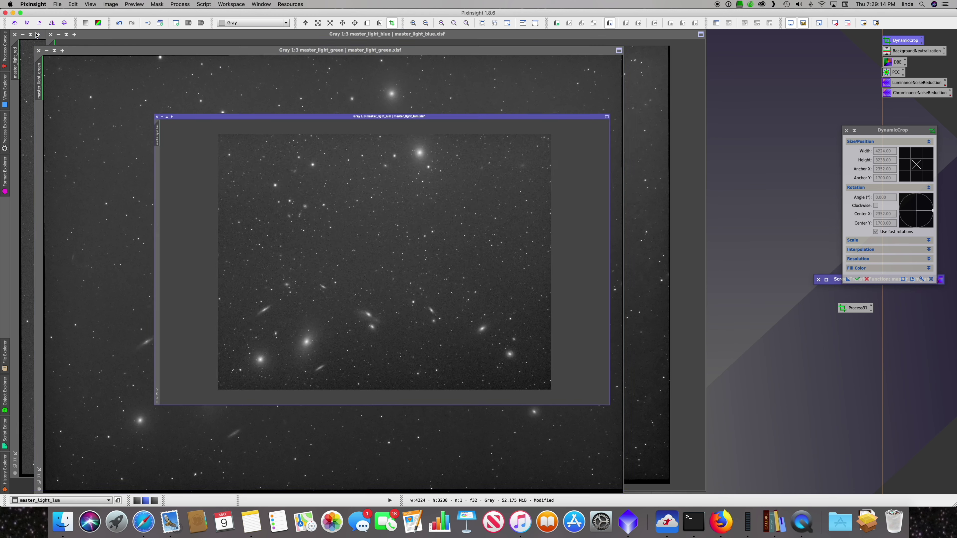
pyautogui.moveTo(402, 267); pyautogui.dragTo(828, 44)
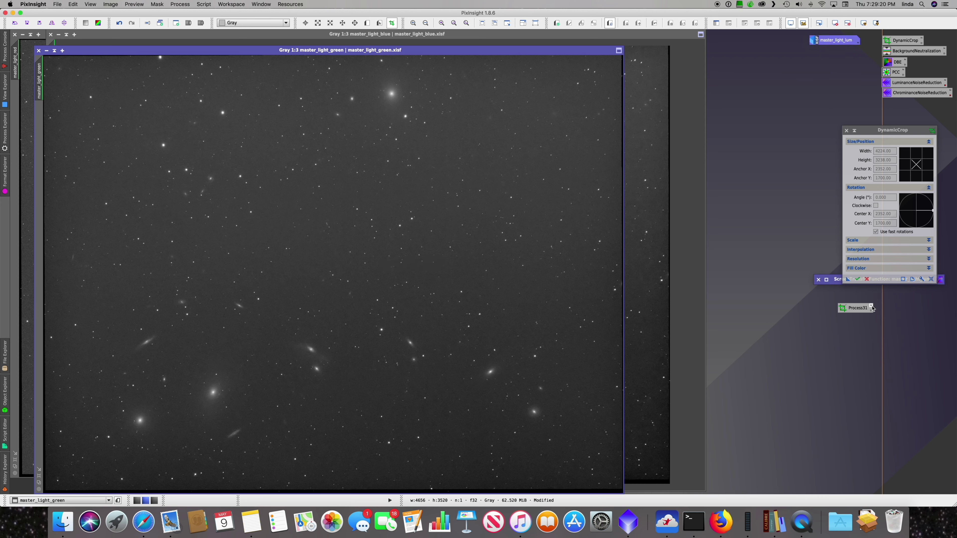
pyautogui.moveTo(873, 309); pyautogui.dragTo(846, 301)
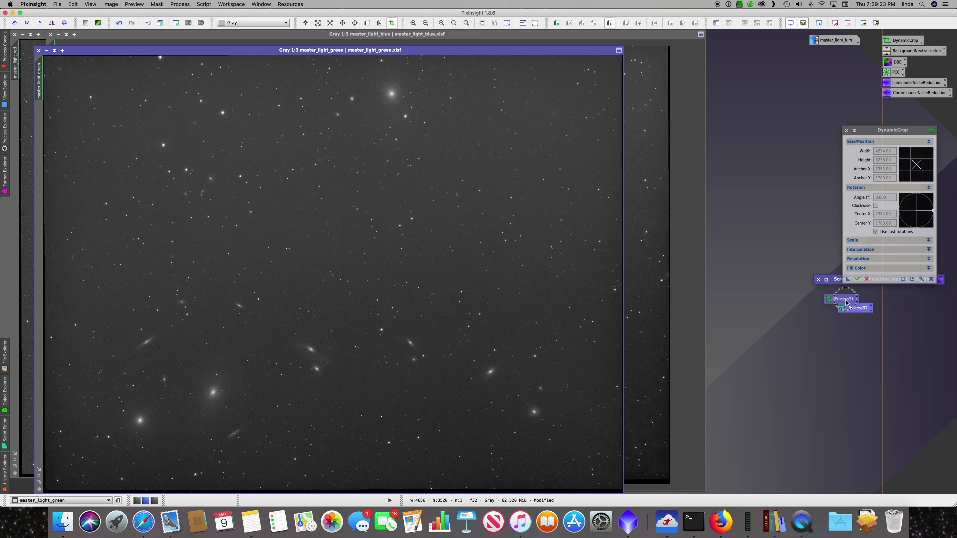
pyautogui.click(867, 279)
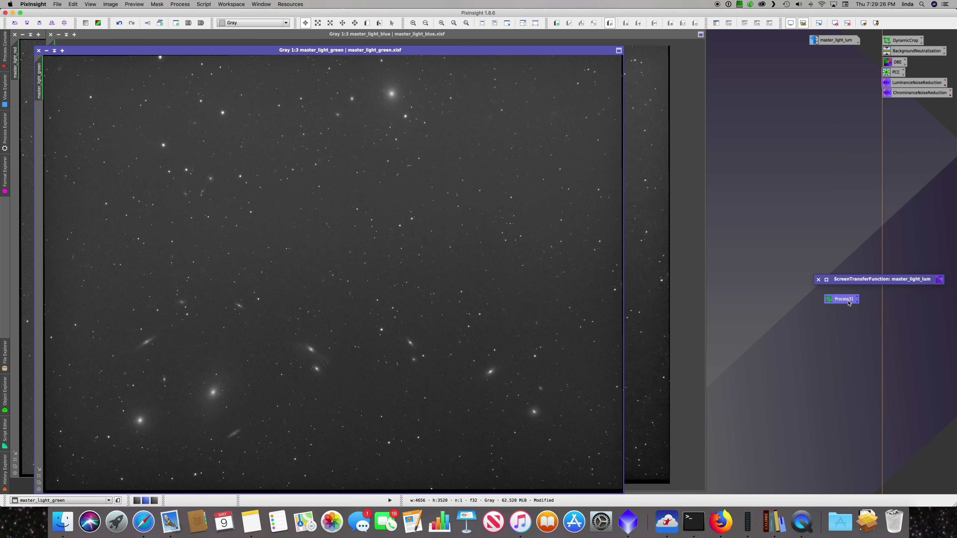
pyautogui.moveTo(848, 303); pyautogui.dragTo(486, 234)
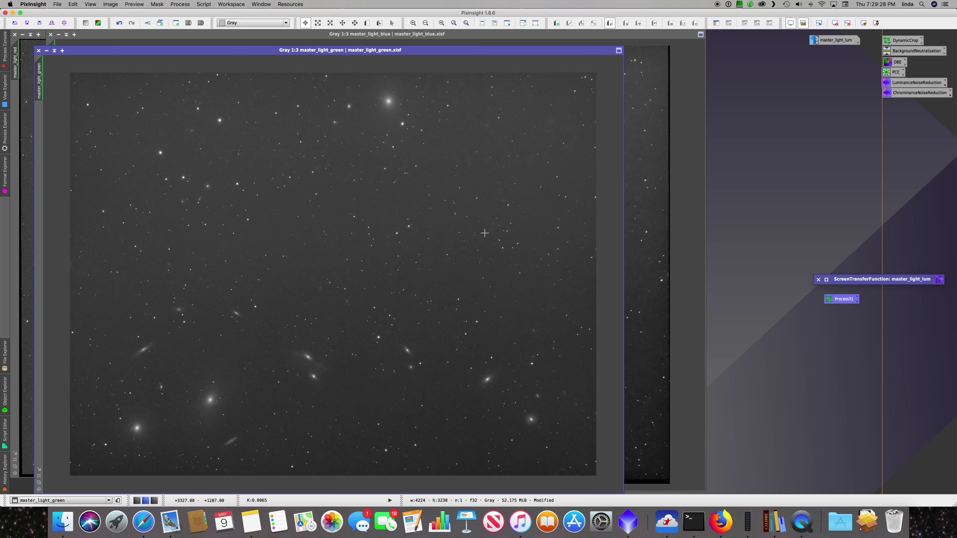
# Iconize the green master, crop the blue master, iconize it, and crop the red master to 4224×3238
pyautogui.click(46, 50)
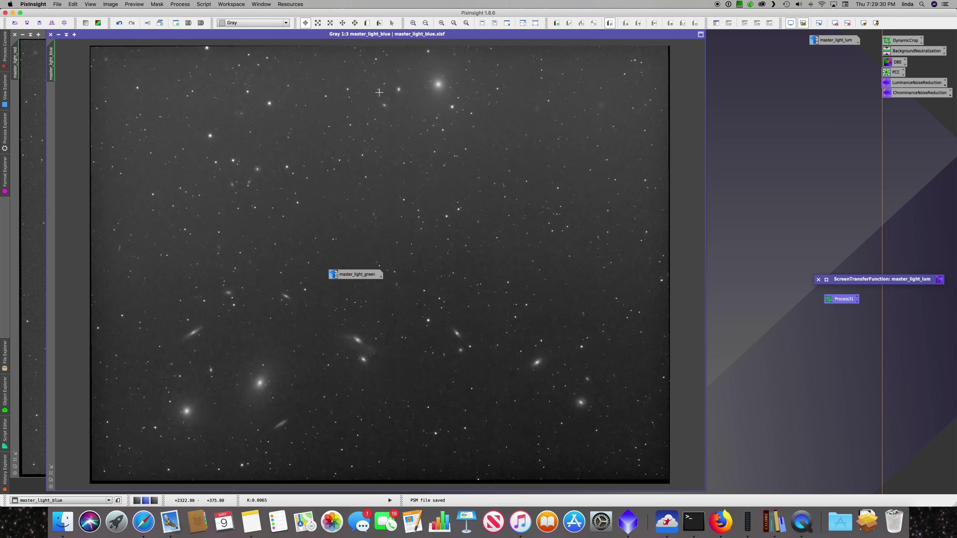
pyautogui.click(353, 277)
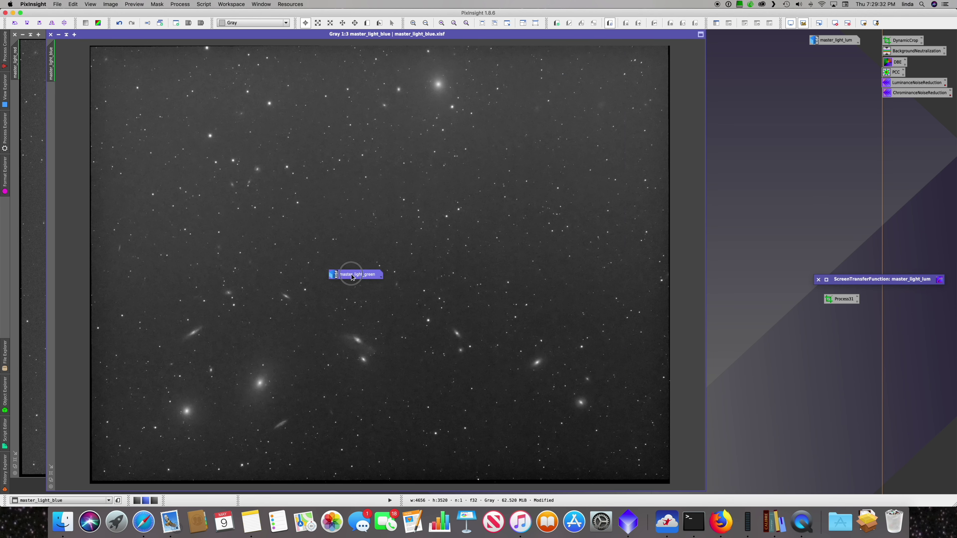
pyautogui.moveTo(353, 277); pyautogui.dragTo(832, 52)
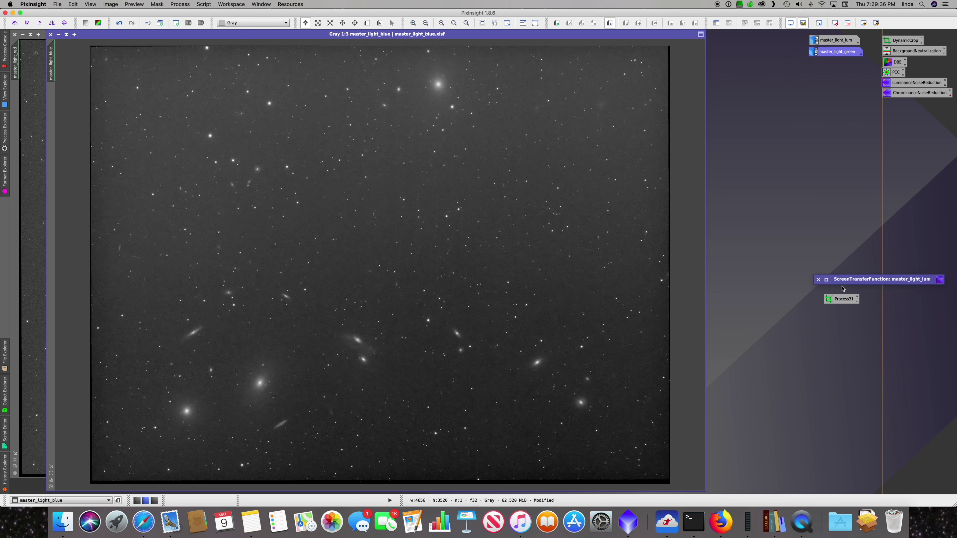
pyautogui.moveTo(842, 300); pyautogui.dragTo(501, 217)
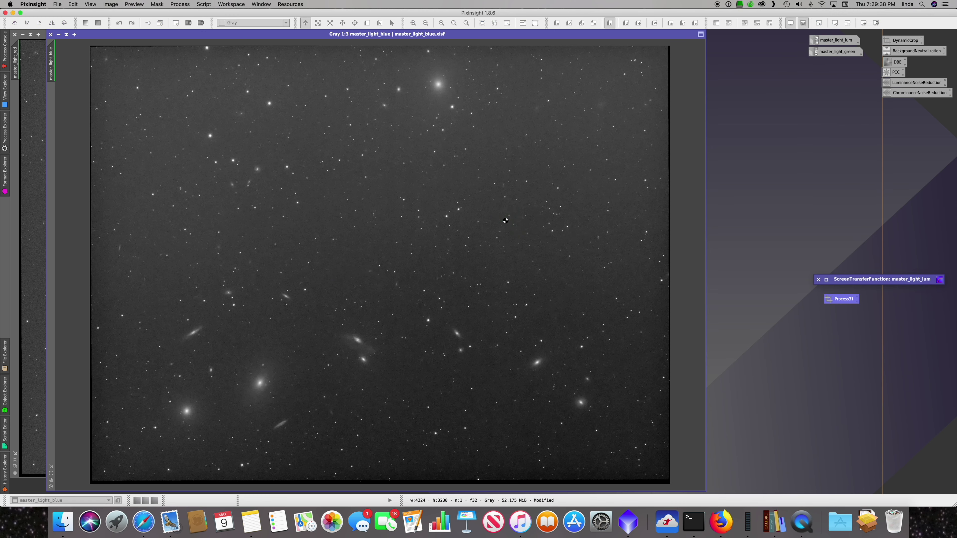
pyautogui.click(58, 34)
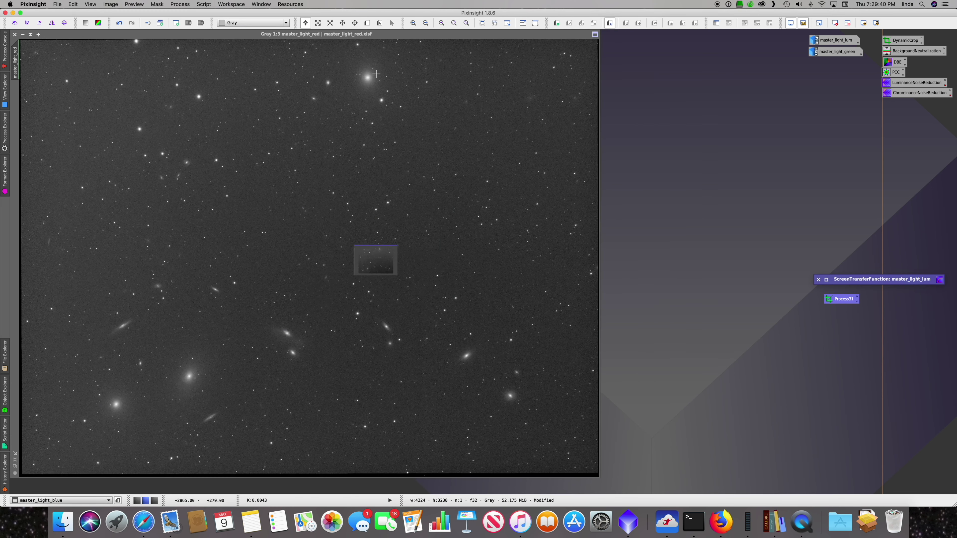
pyautogui.moveTo(401, 266); pyautogui.dragTo(831, 66)
pyautogui.moveTo(840, 302); pyautogui.dragTo(461, 209)
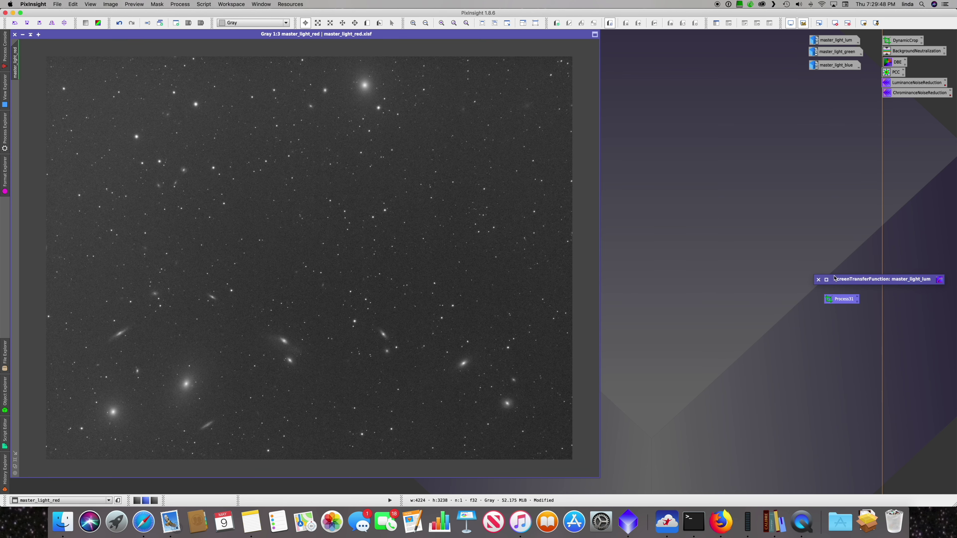
# Rename the Process31 crop icon to MarkariansCrop and move it next to the other process icons
pyautogui.click(858, 298)
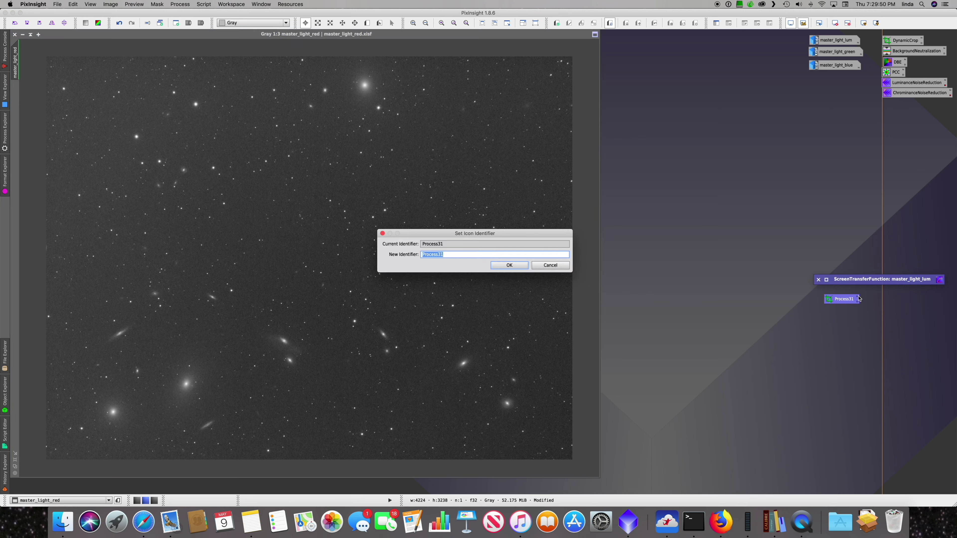
pyautogui.write('MarkariansCrop')
pyautogui.press('Return')
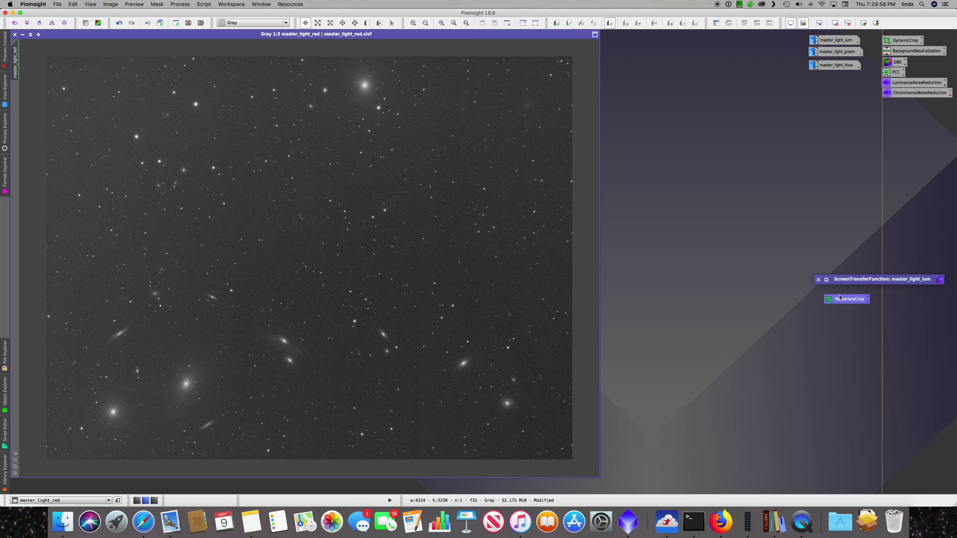
pyautogui.moveTo(844, 300); pyautogui.dragTo(905, 158)
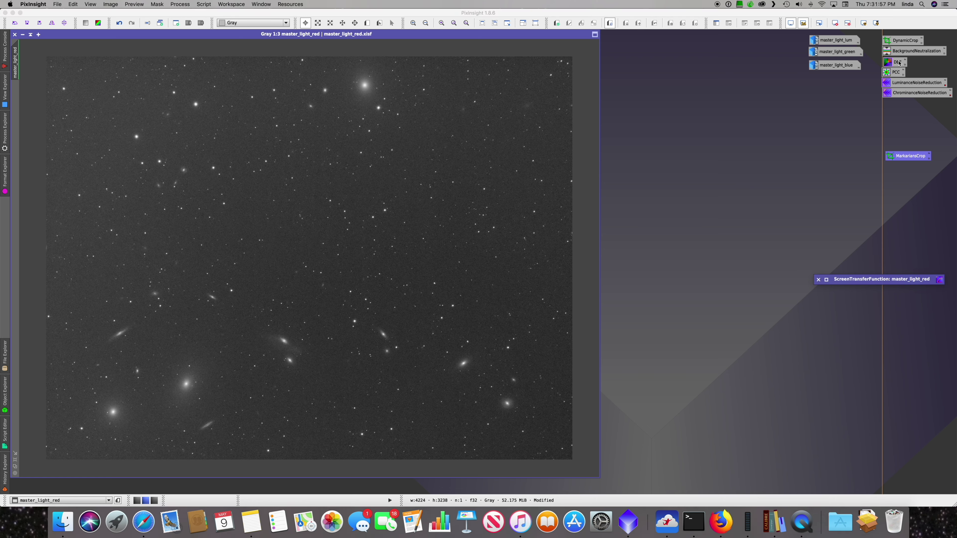
# Open DynamicBackgroundExtraction on master_light_red with Tolerance 1.000 and 6 samples per row, regenerating samples
pyautogui.doubleClick(897, 63)
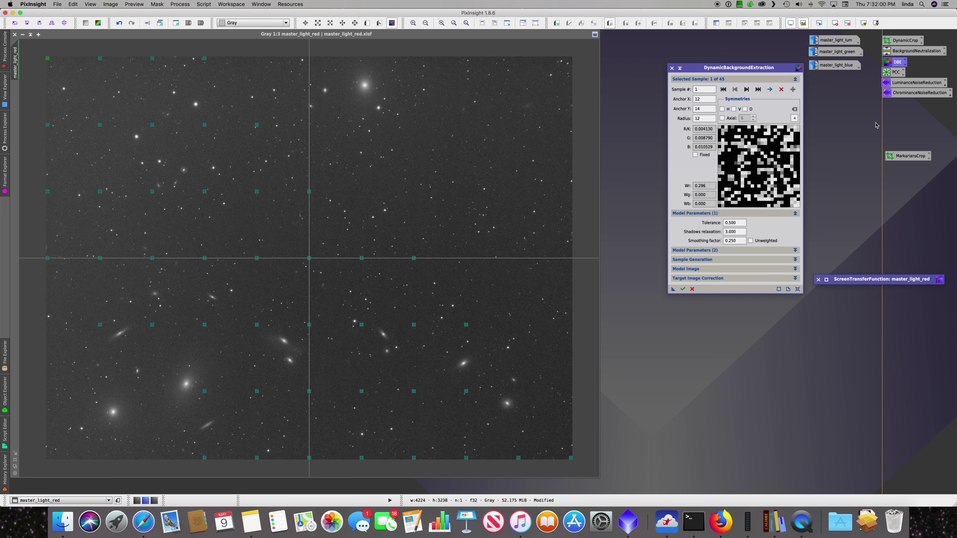
pyautogui.click(796, 260)
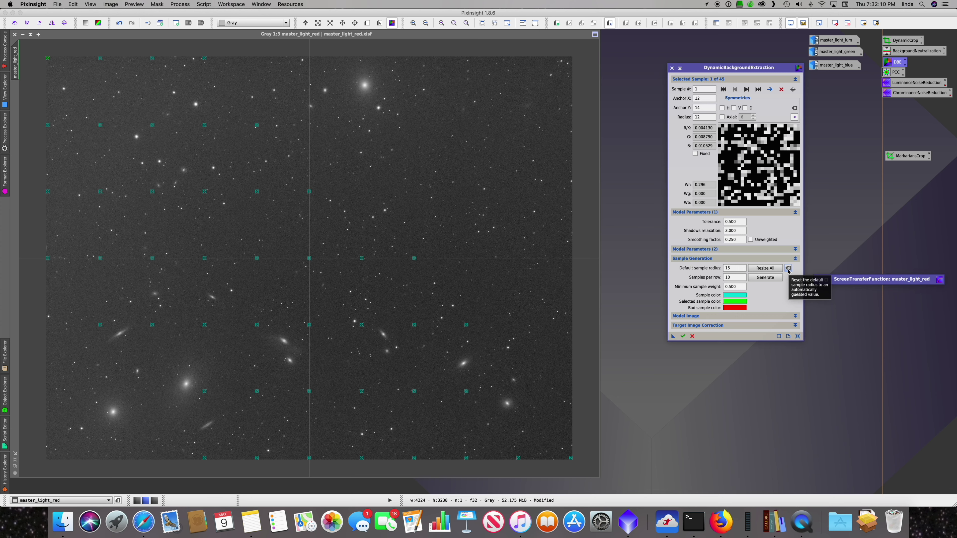
pyautogui.doubleClick(734, 221)
pyautogui.write('1')
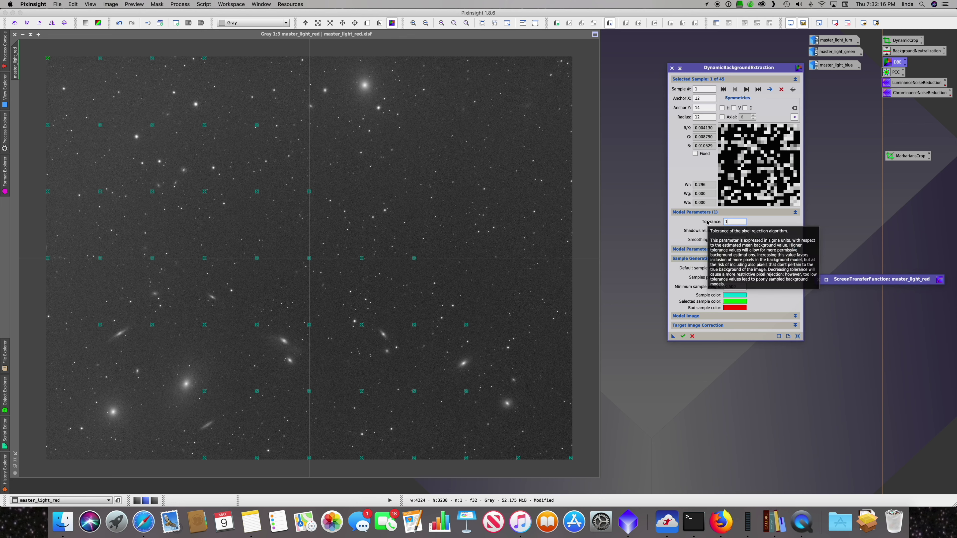
pyautogui.doubleClick(724, 278)
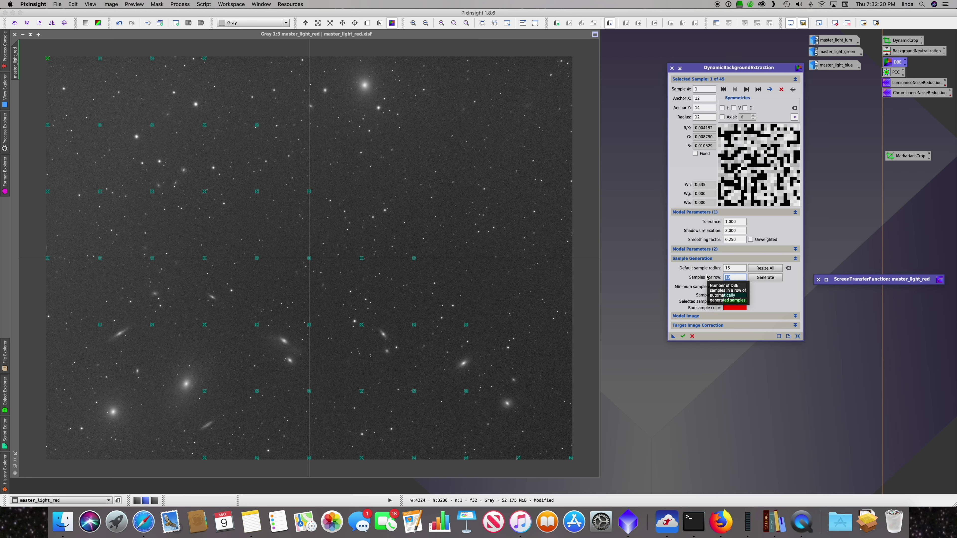
pyautogui.write('6')
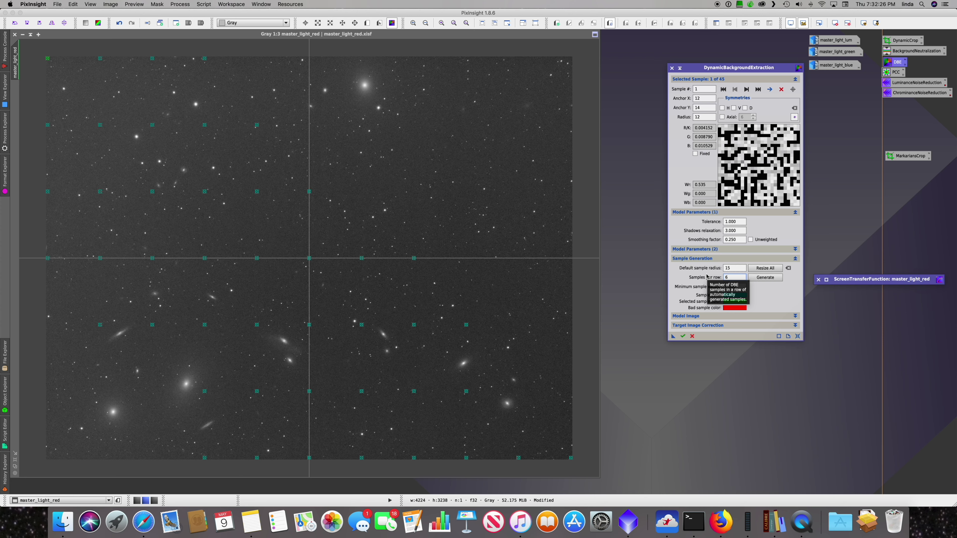
pyautogui.click(773, 279)
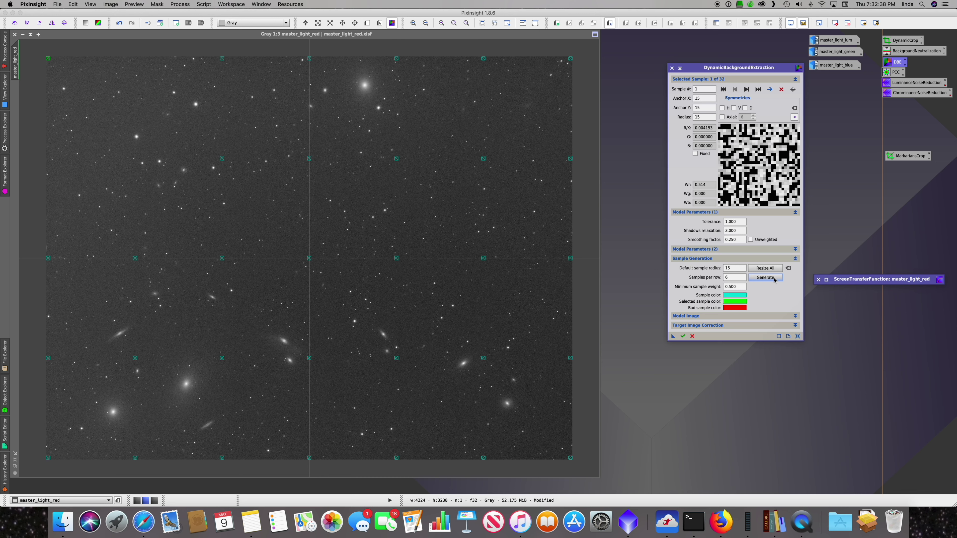
# Move samples 11, 16, 21, 26 and 18 off stars and galaxies, and add sample 33 on the left edge
pyautogui.click(419, 301)
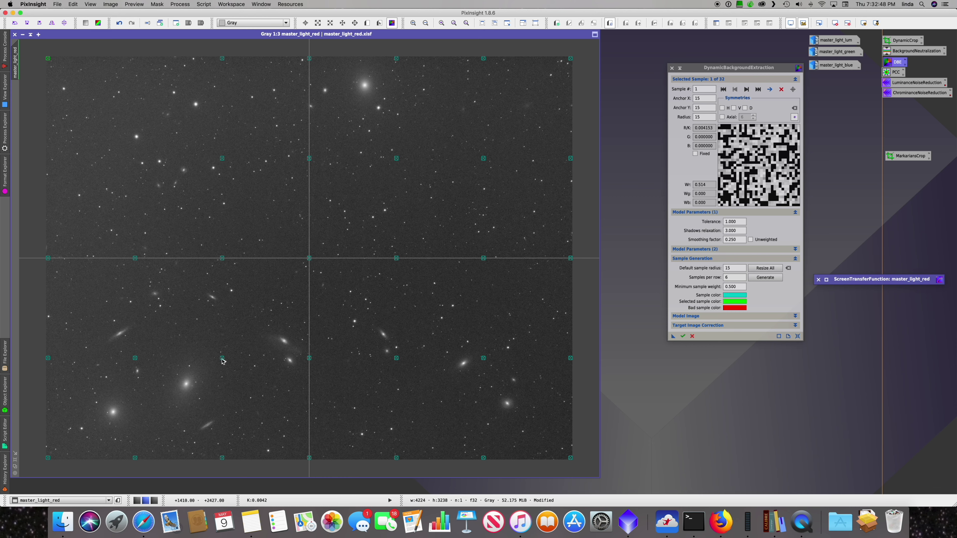
pyautogui.moveTo(223, 360); pyautogui.dragTo(218, 336)
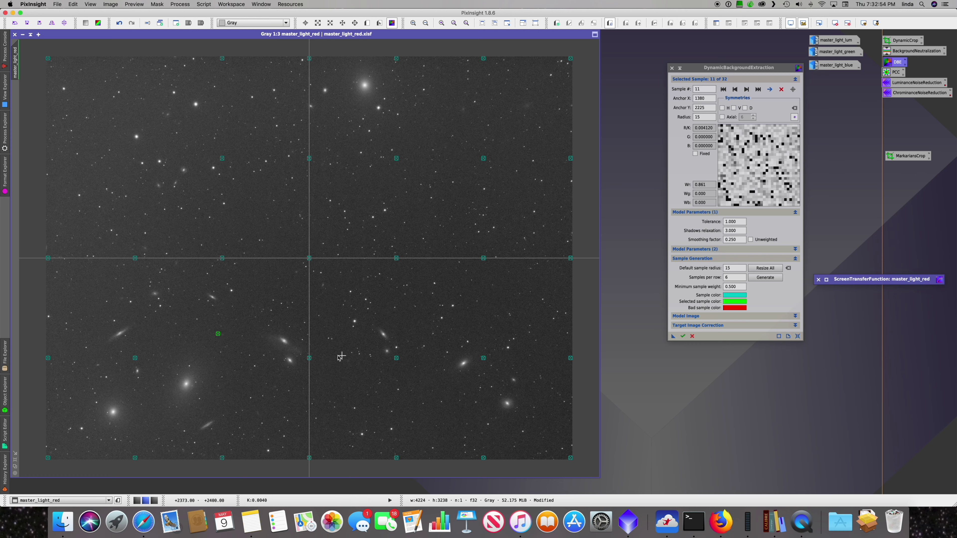
pyautogui.click(311, 359)
pyautogui.moveTo(311, 359); pyautogui.dragTo(327, 366)
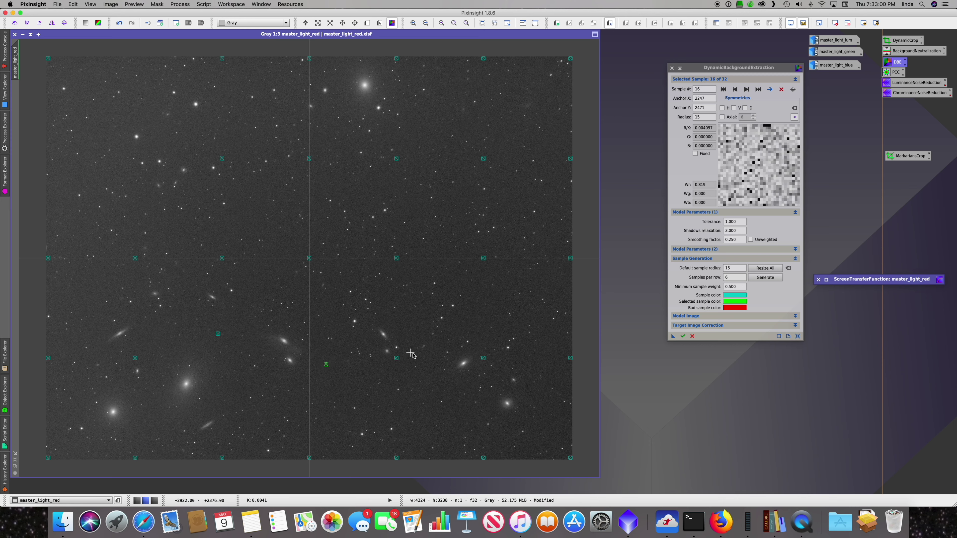
pyautogui.moveTo(398, 360); pyautogui.dragTo(400, 369)
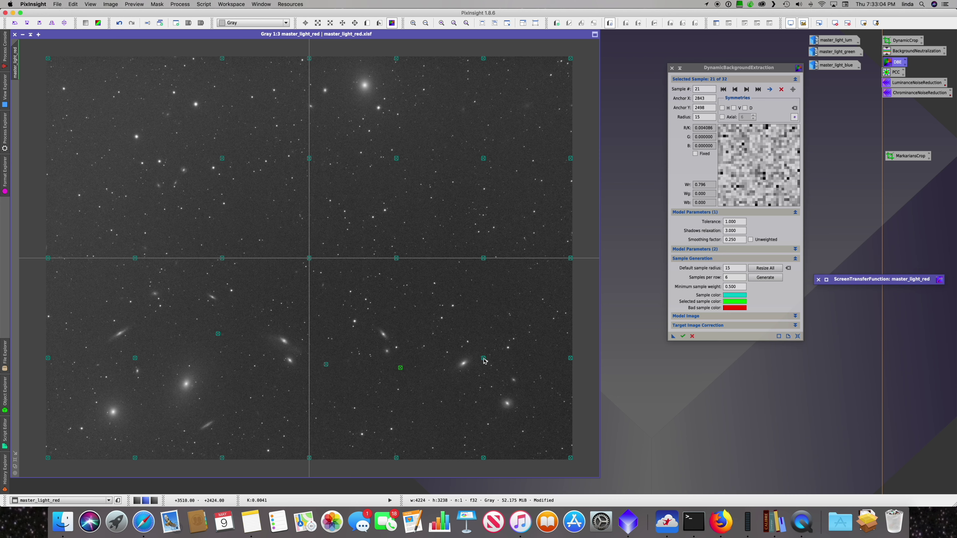
pyautogui.moveTo(484, 358); pyautogui.dragTo(486, 333)
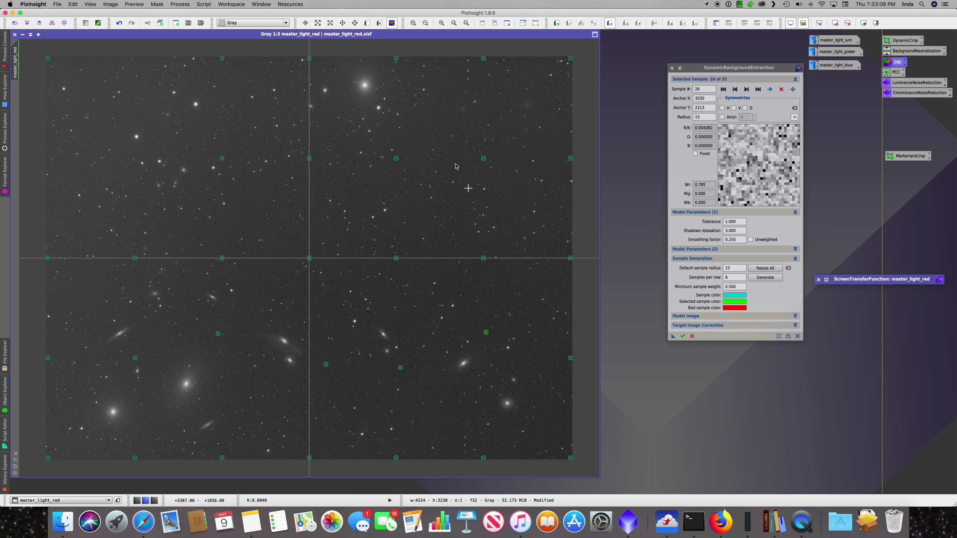
pyautogui.moveTo(396, 58); pyautogui.dragTo(422, 61)
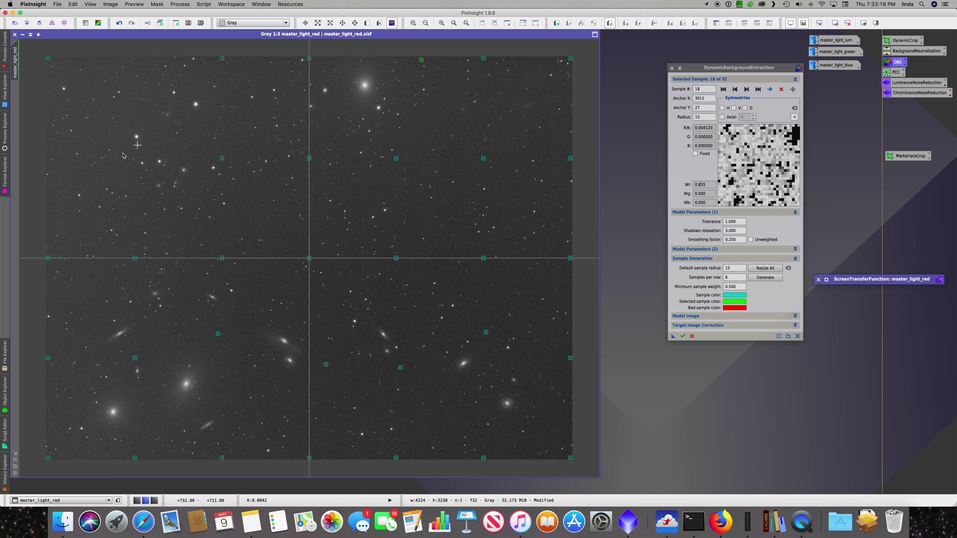
pyautogui.click(53, 195)
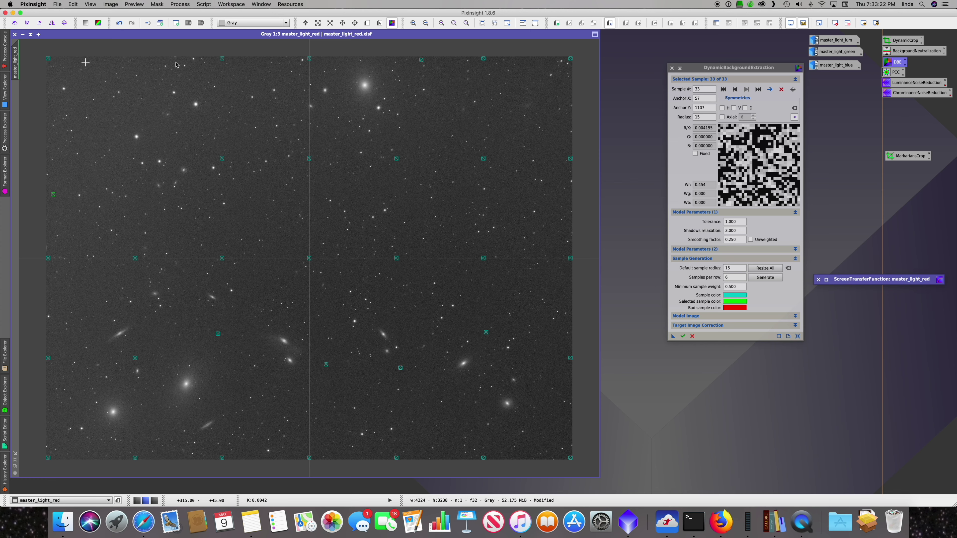
# Step through background samples 1 to 14 and shift sample 14 slightly right
pyautogui.click(723, 89)
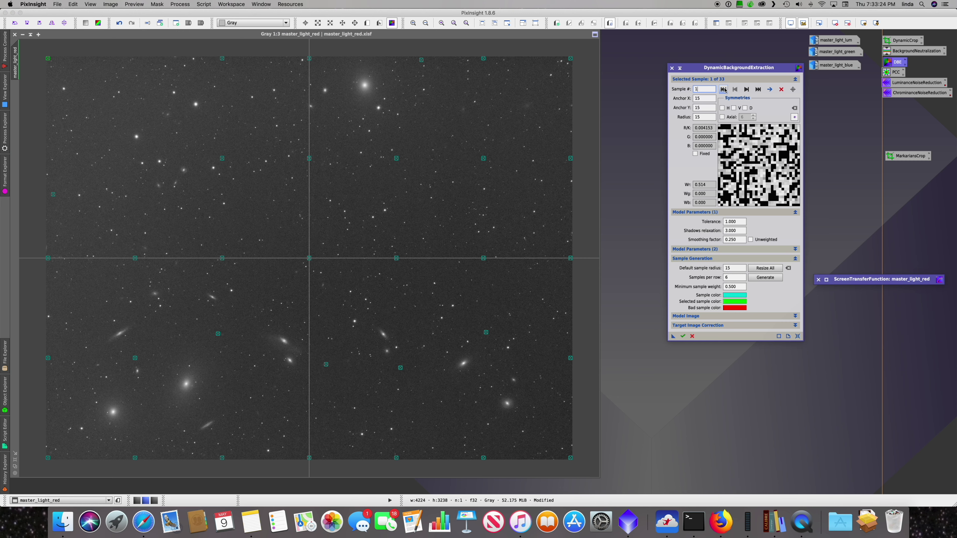
pyautogui.click(746, 89)
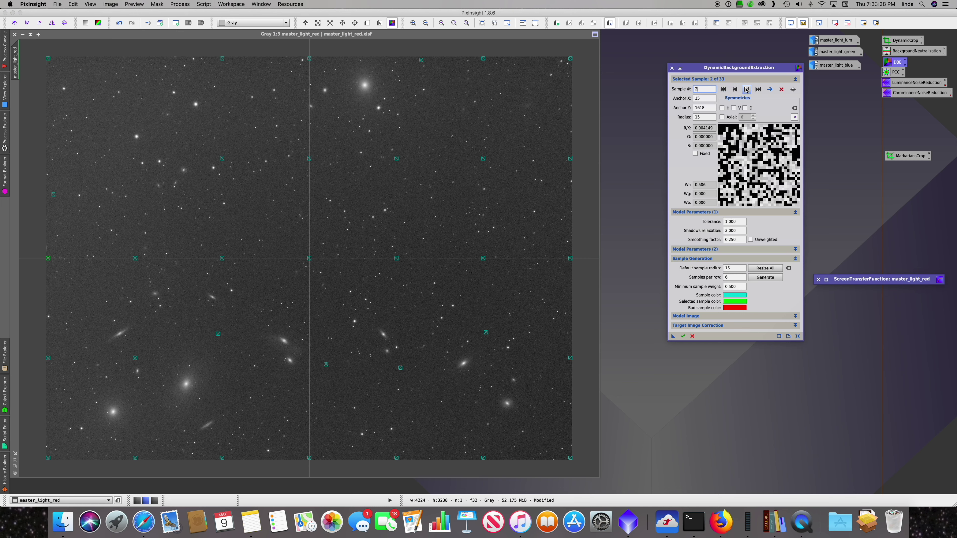
pyautogui.click(746, 89)
pyautogui.click(746, 89)
pyautogui.click(746, 89)
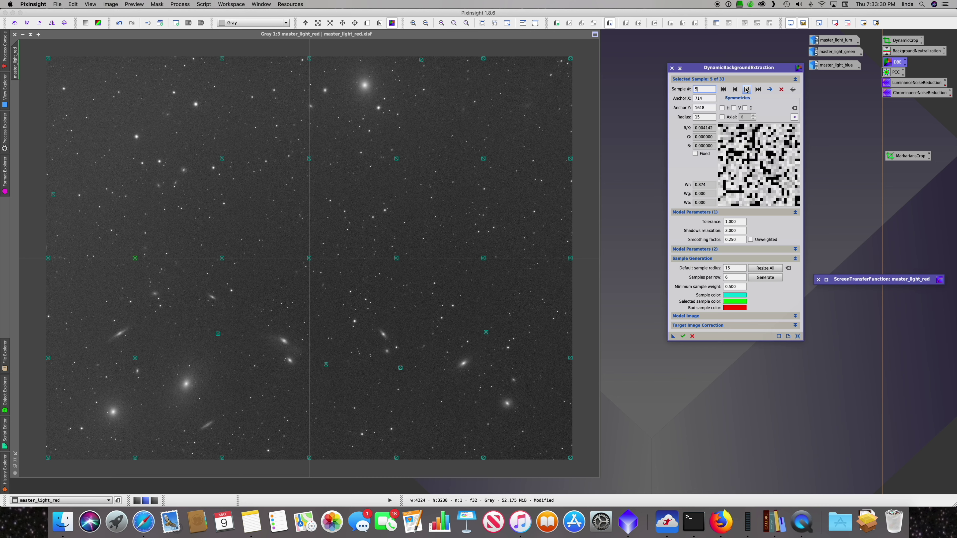
pyautogui.click(746, 89)
pyautogui.click(746, 89)
pyautogui.click(746, 90)
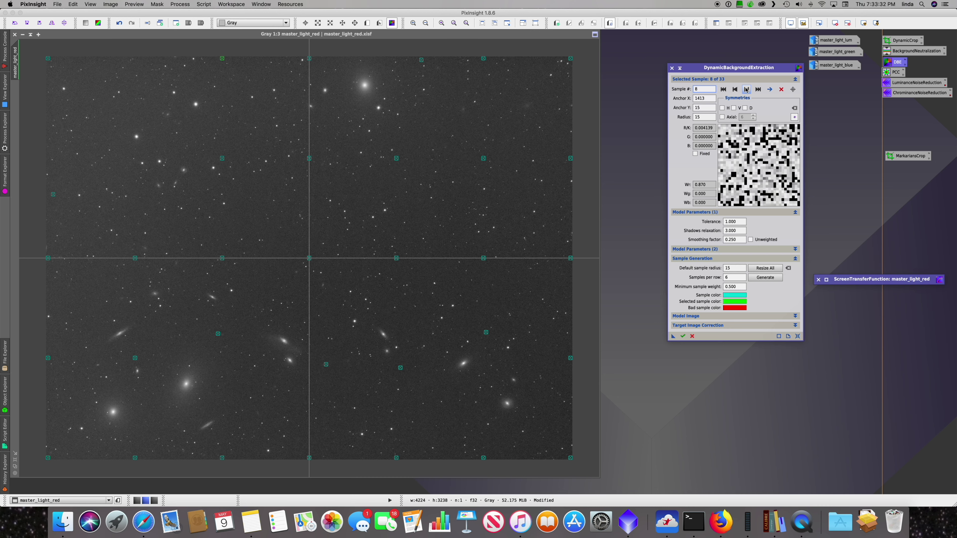
pyautogui.click(746, 89)
pyautogui.click(746, 89)
pyautogui.click(746, 90)
pyautogui.click(746, 89)
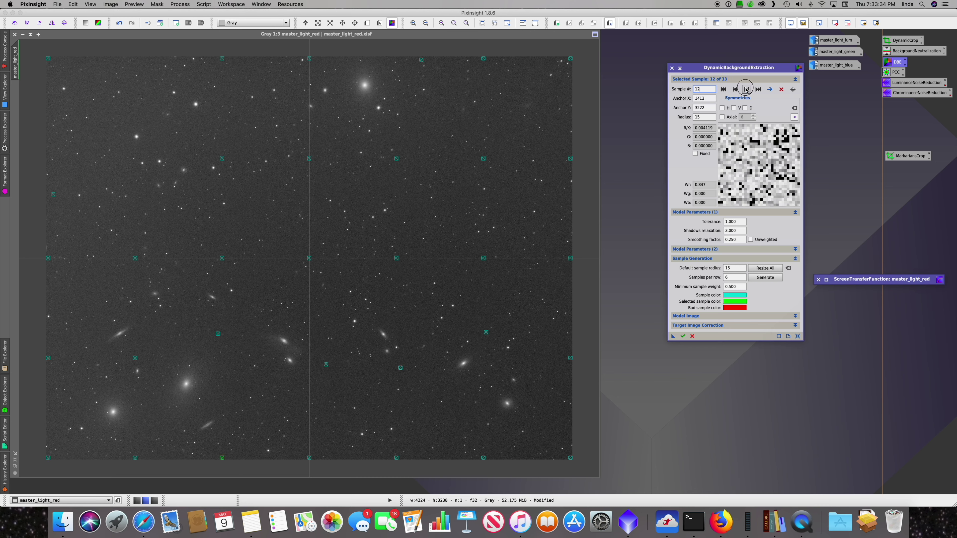
pyautogui.click(746, 89)
pyautogui.click(746, 89)
pyautogui.click(746, 89)
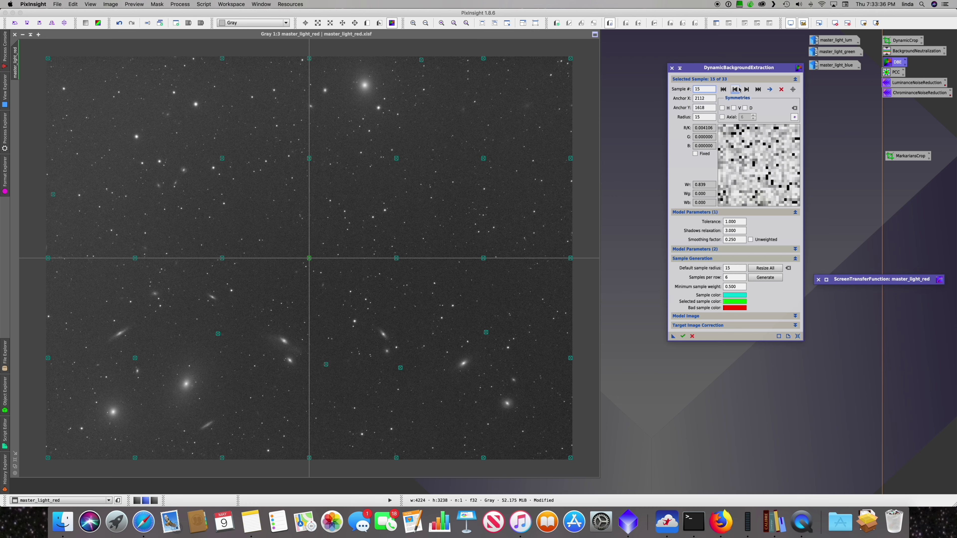
pyautogui.click(736, 89)
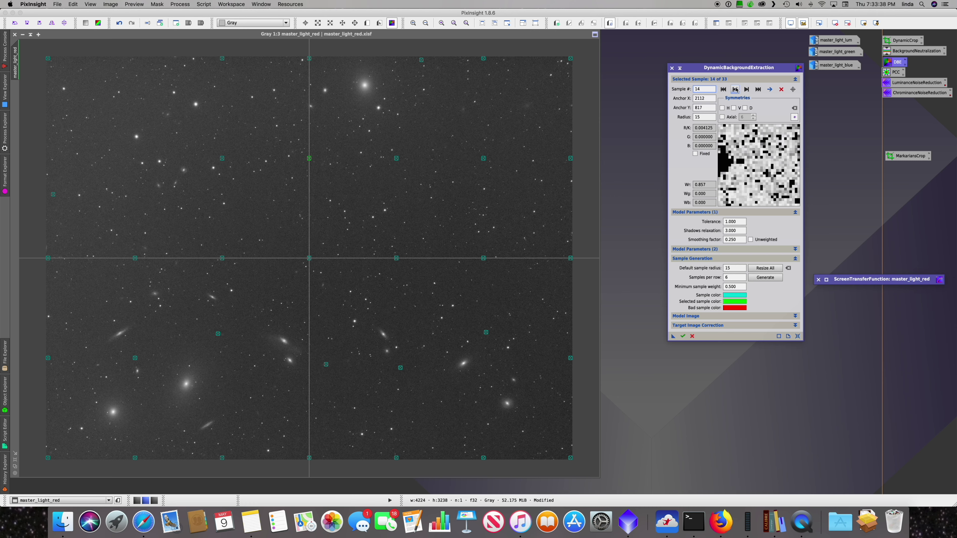
pyautogui.click(310, 160)
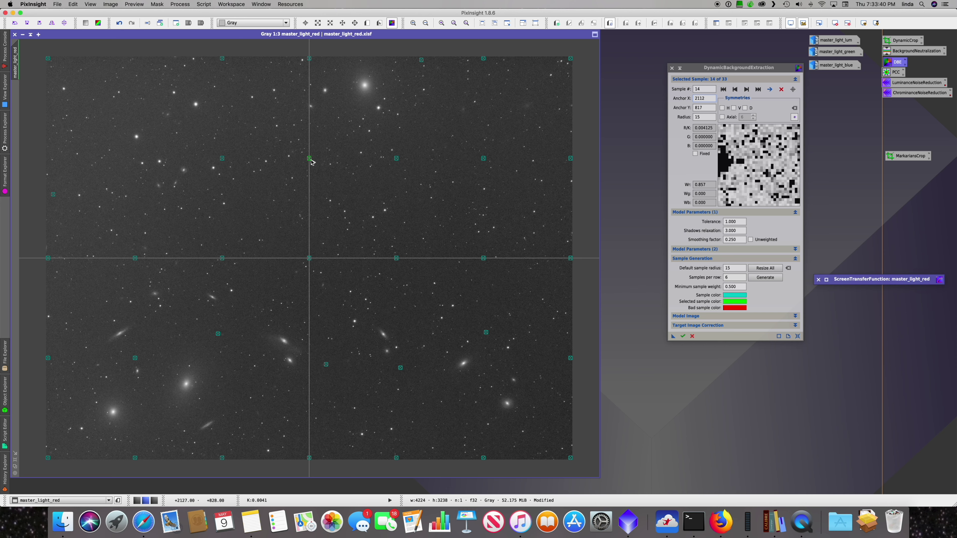
pyautogui.moveTo(311, 162); pyautogui.dragTo(317, 160)
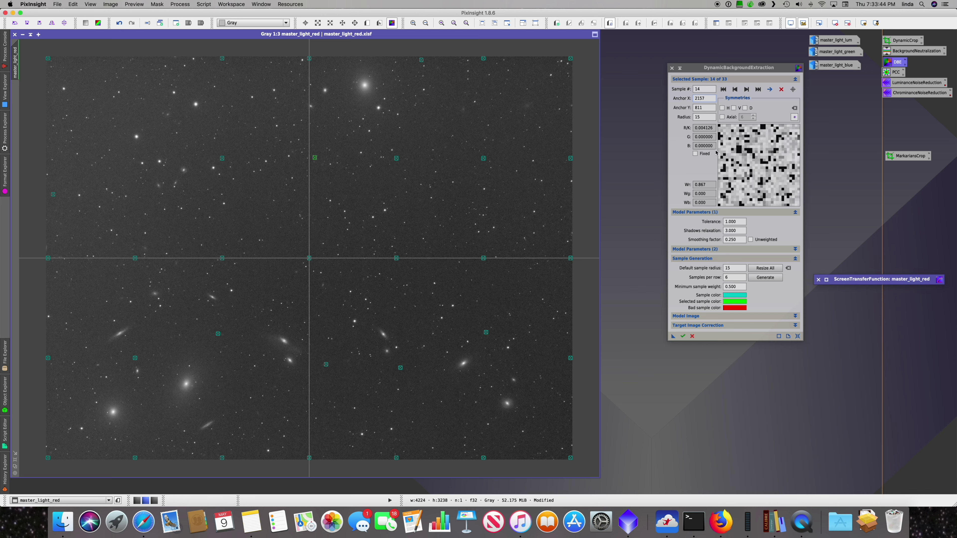
# Continue to sample 18, nudge it down and left, then review the remaining samples through 33
pyautogui.click(746, 90)
pyautogui.click(747, 90)
pyautogui.click(746, 90)
pyautogui.click(746, 89)
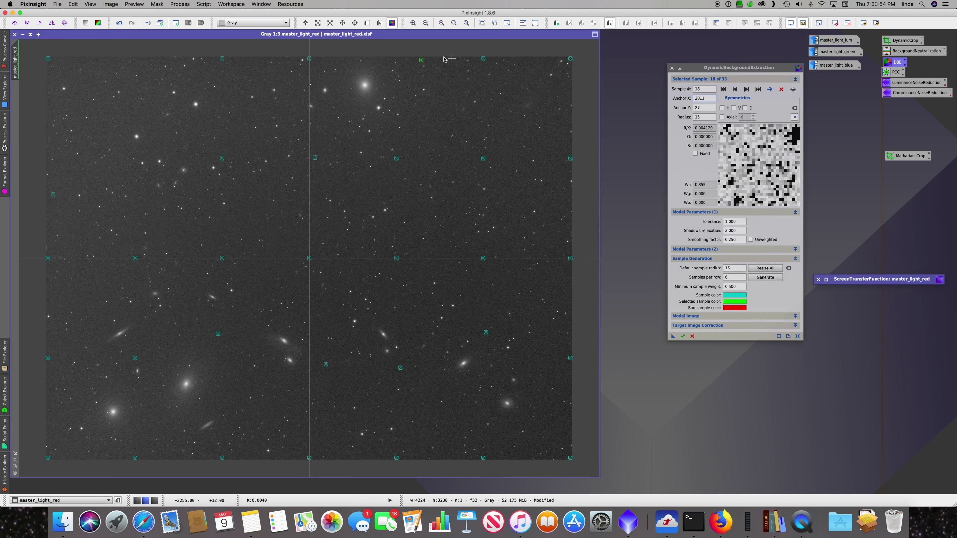
pyautogui.moveTo(421, 63); pyautogui.dragTo(420, 65)
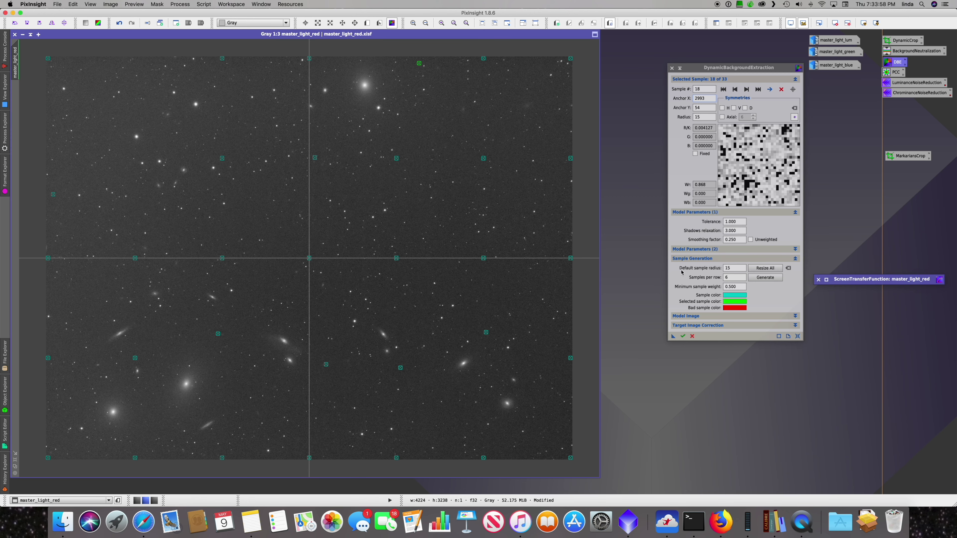
pyautogui.click(746, 89)
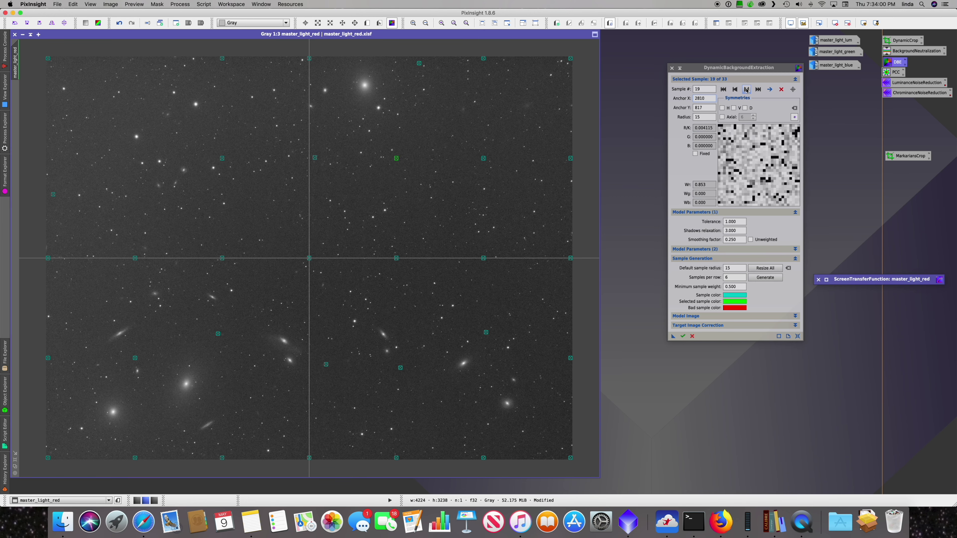
pyautogui.click(746, 89)
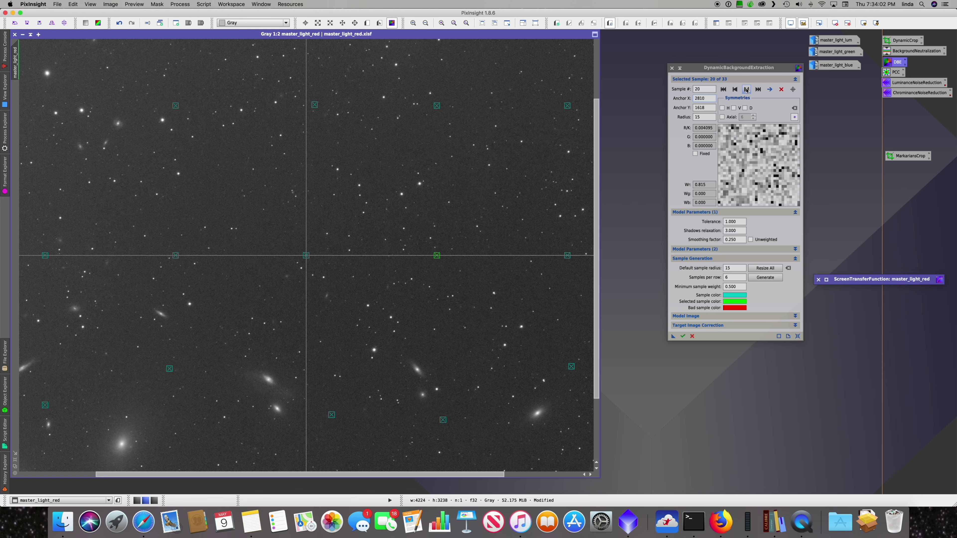
pyautogui.click(746, 89)
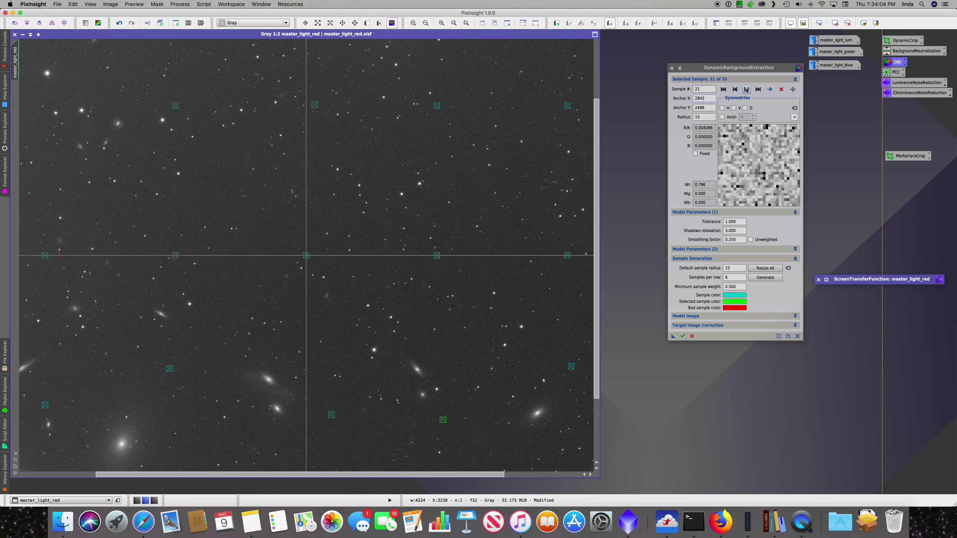
pyautogui.click(746, 89)
pyautogui.click(746, 89)
pyautogui.click(746, 89)
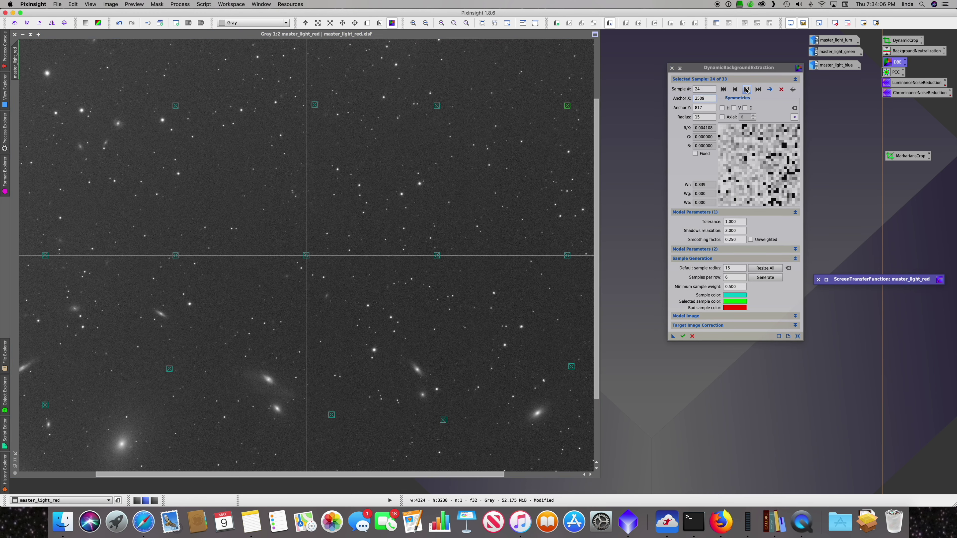
pyautogui.click(746, 89)
pyautogui.click(746, 89)
pyautogui.click(746, 89)
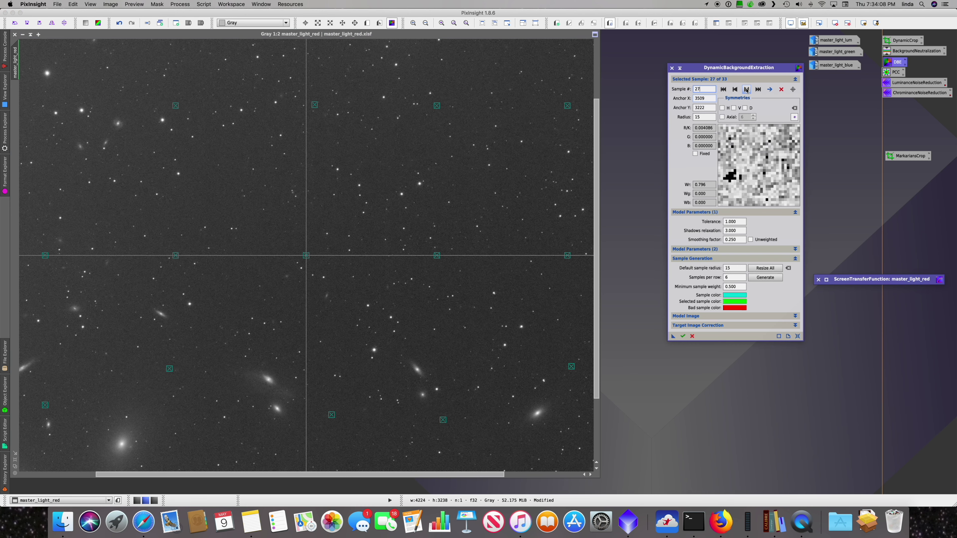
pyautogui.click(746, 89)
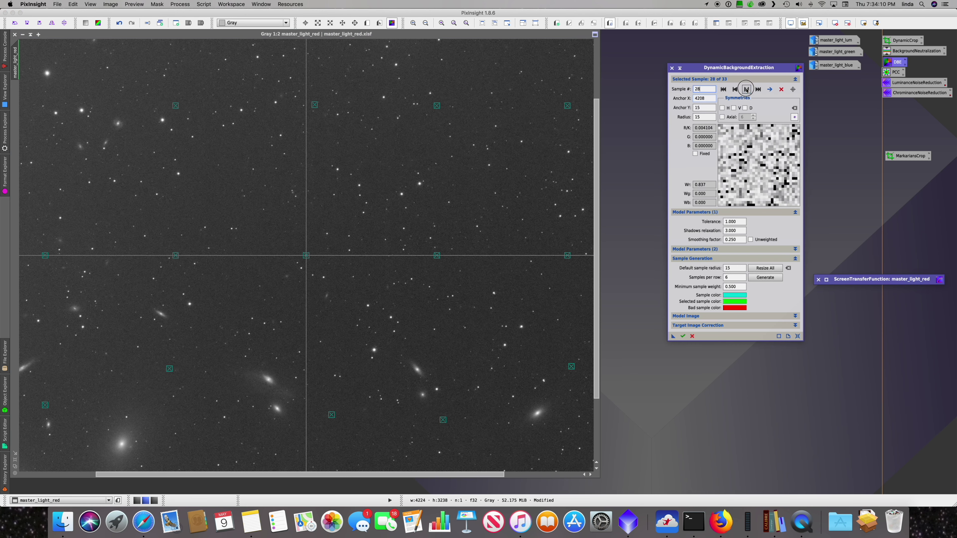
pyautogui.click(746, 89)
pyautogui.click(746, 89)
pyautogui.click(746, 90)
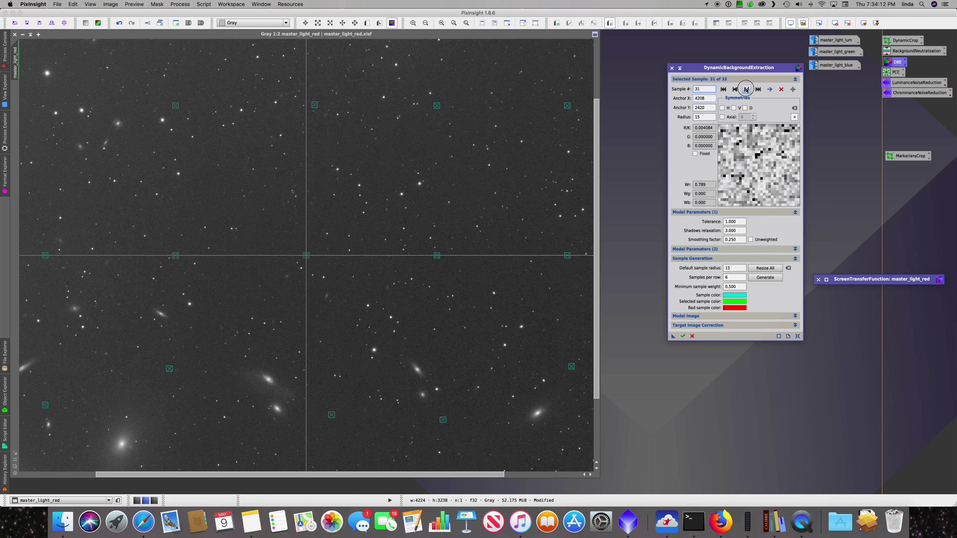
pyautogui.click(746, 89)
pyautogui.click(746, 89)
pyautogui.click(746, 89)
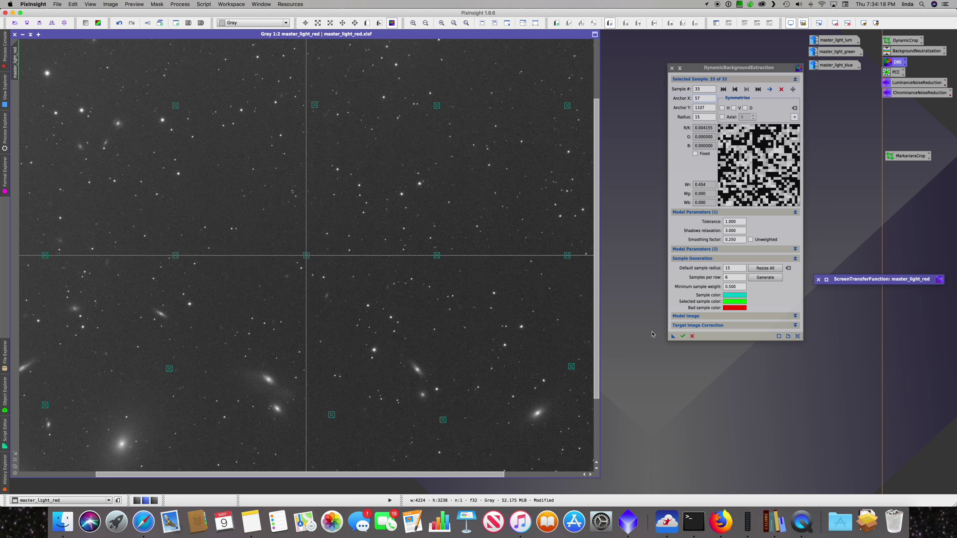
# Save the DBE settings as a process icon named MarkariansDBE and place it beneath MarkariansCrop
pyautogui.click(673, 337)
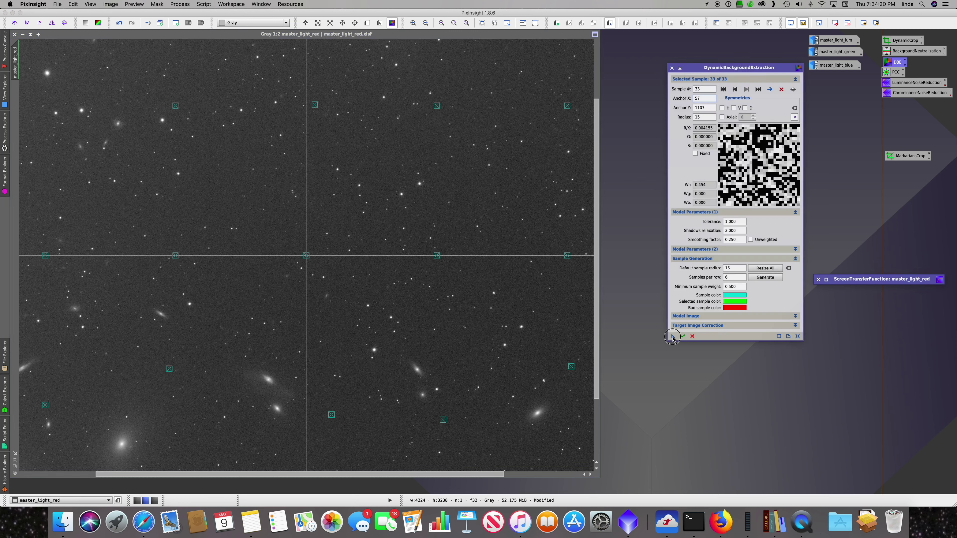
pyautogui.moveTo(672, 338); pyautogui.dragTo(679, 386)
pyautogui.click(706, 383)
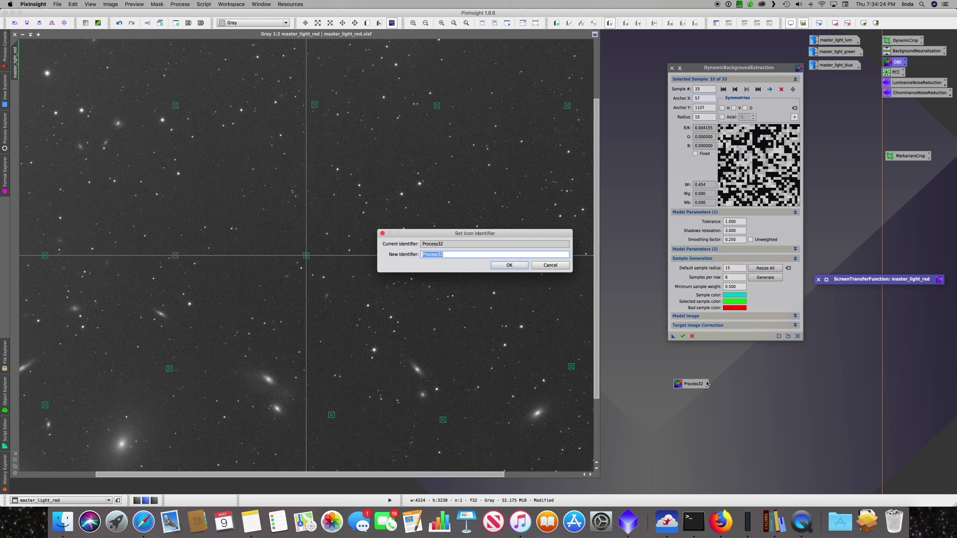
pyautogui.write('MarkariansDBE')
pyautogui.press('Return')
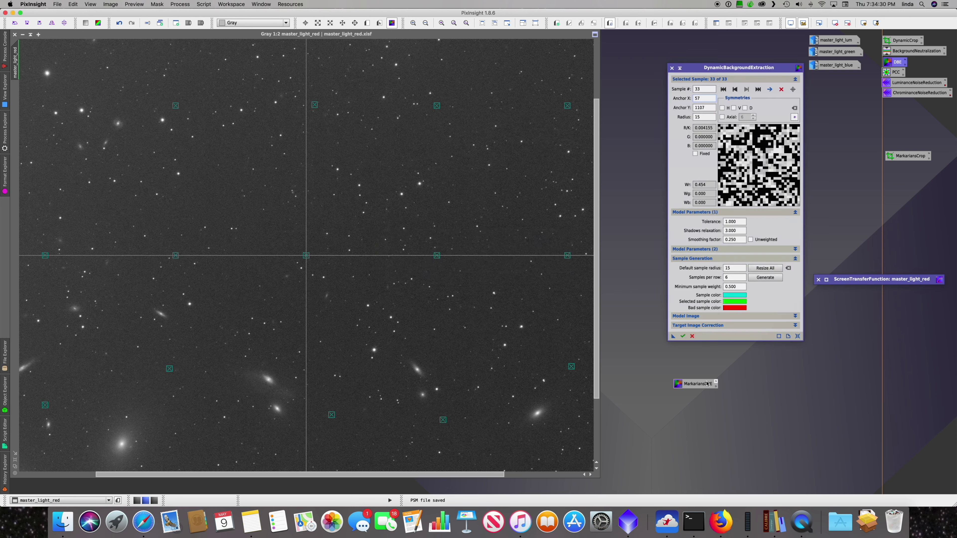
pyautogui.moveTo(690, 380); pyautogui.dragTo(903, 172)
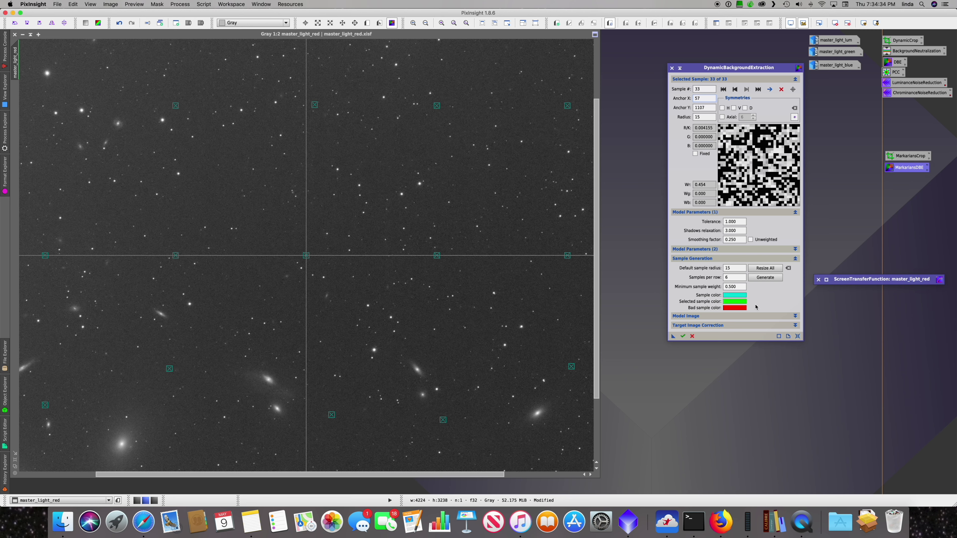
# Generate master_light_red's background model with correction set to None, inspect it, then close the model
pyautogui.click(795, 325)
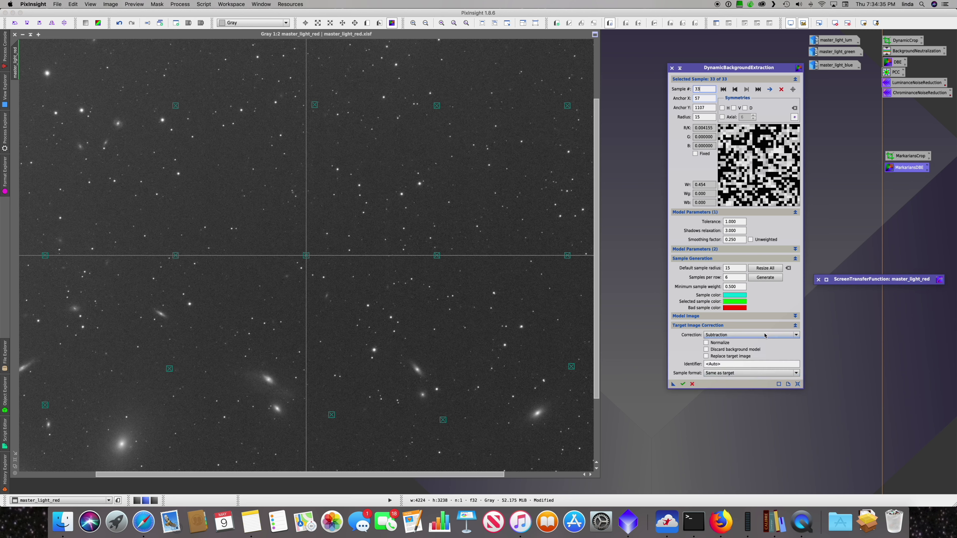
pyautogui.click(725, 336)
pyautogui.click(725, 341)
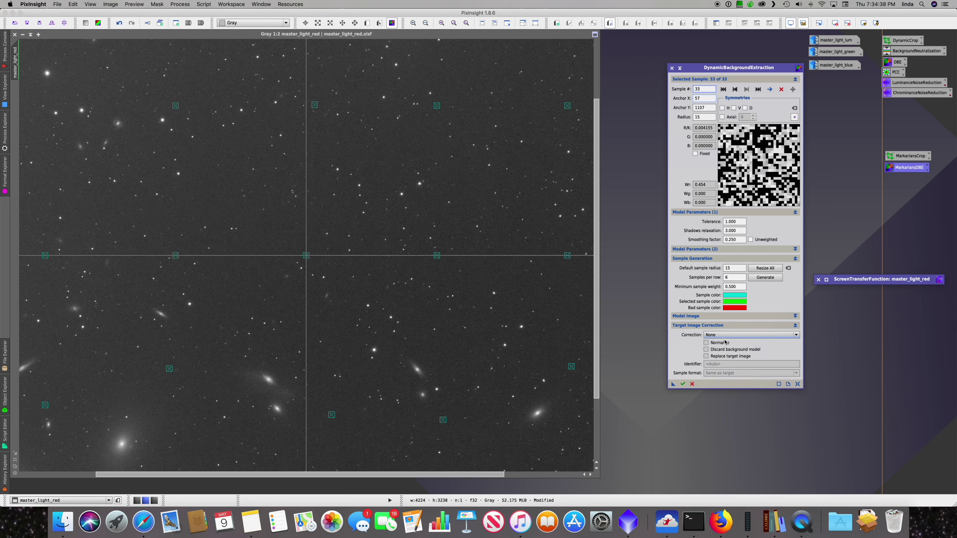
pyautogui.click(683, 383)
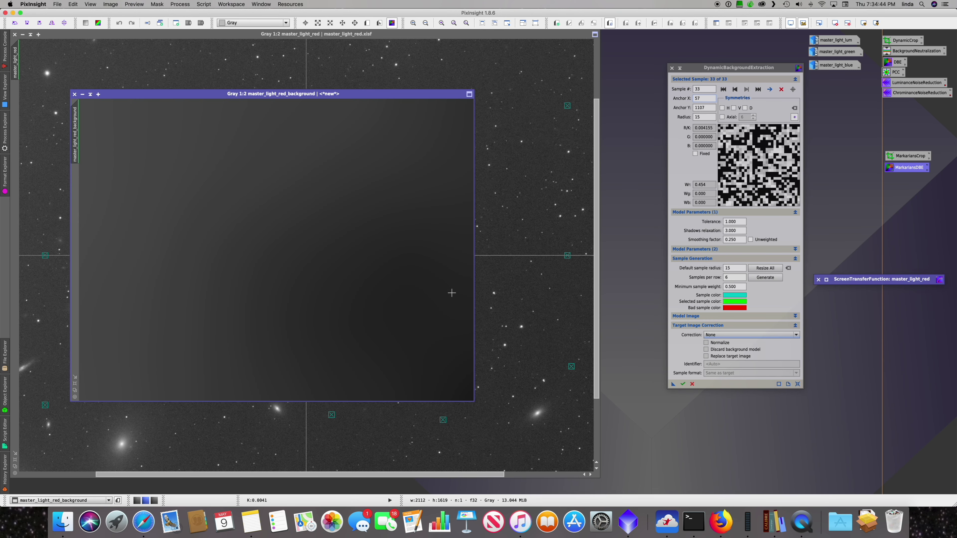
pyautogui.click(517, 252)
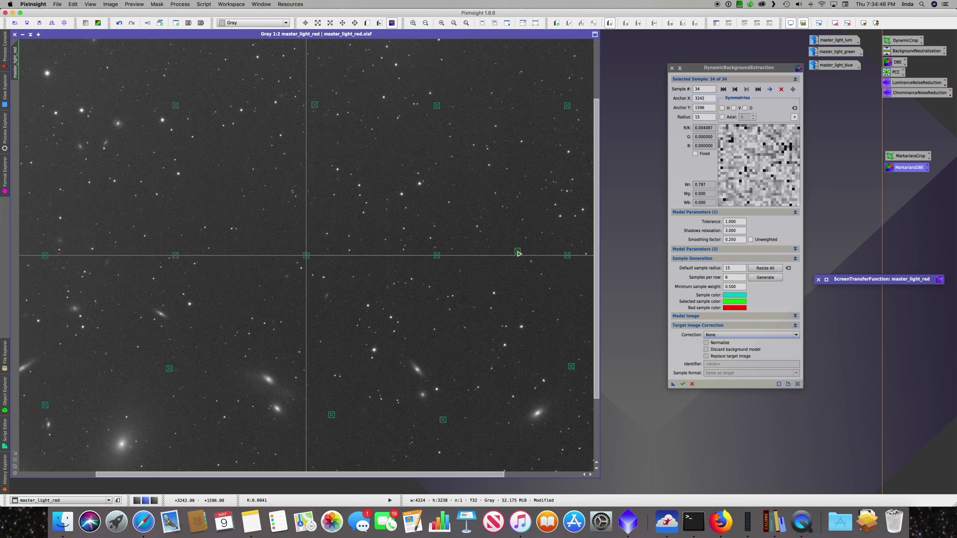
pyautogui.scroll(-8, 519, 253)
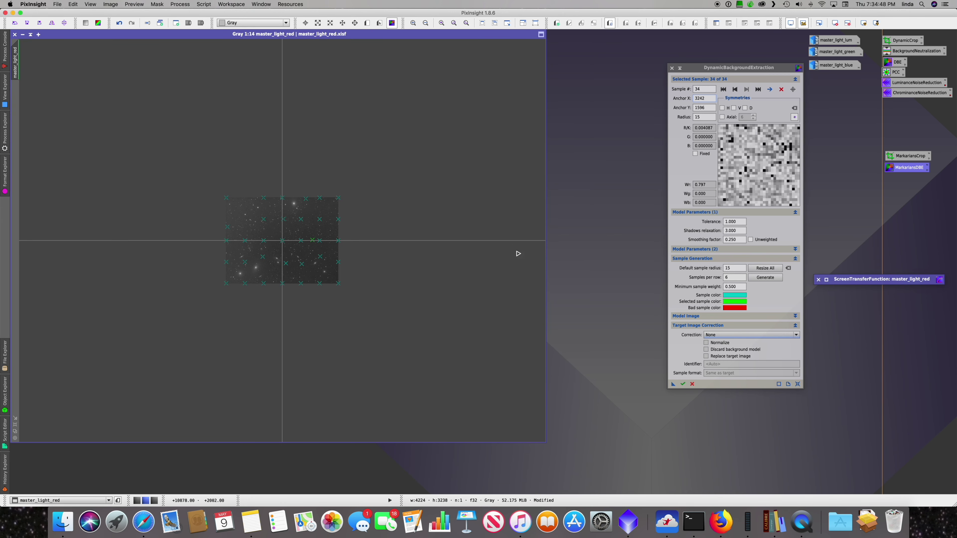
pyautogui.hotkey('ctrl', 'alt', '0')
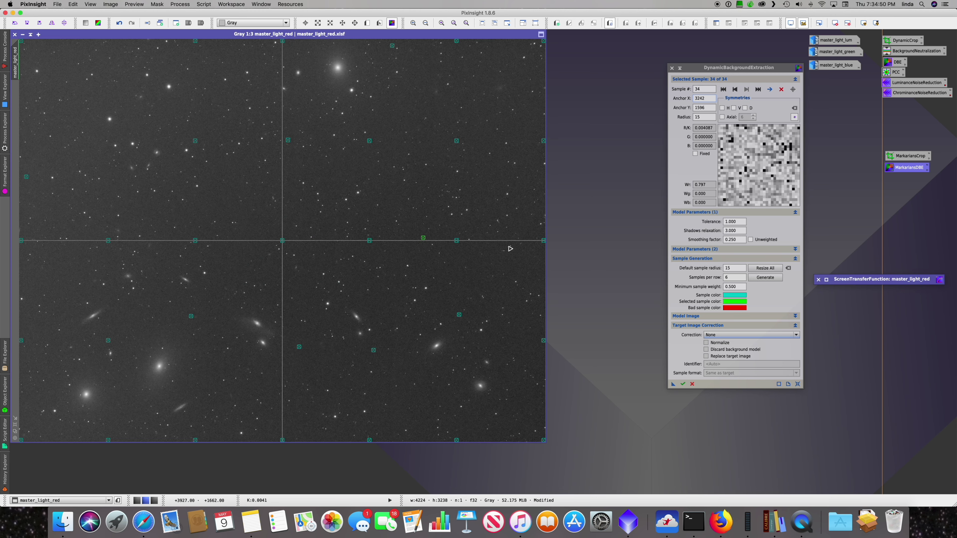
pyautogui.moveTo(376, 36); pyautogui.dragTo(455, 60)
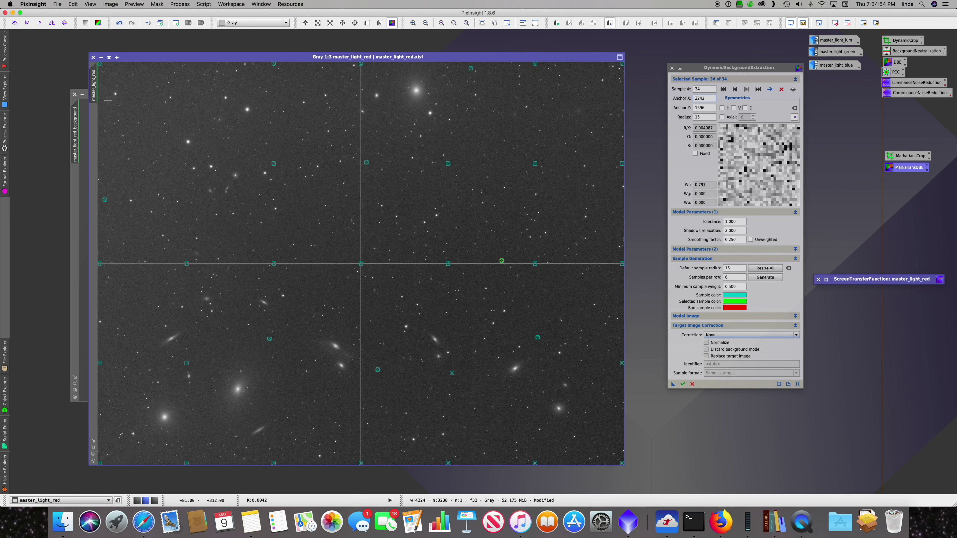
pyautogui.click(82, 118)
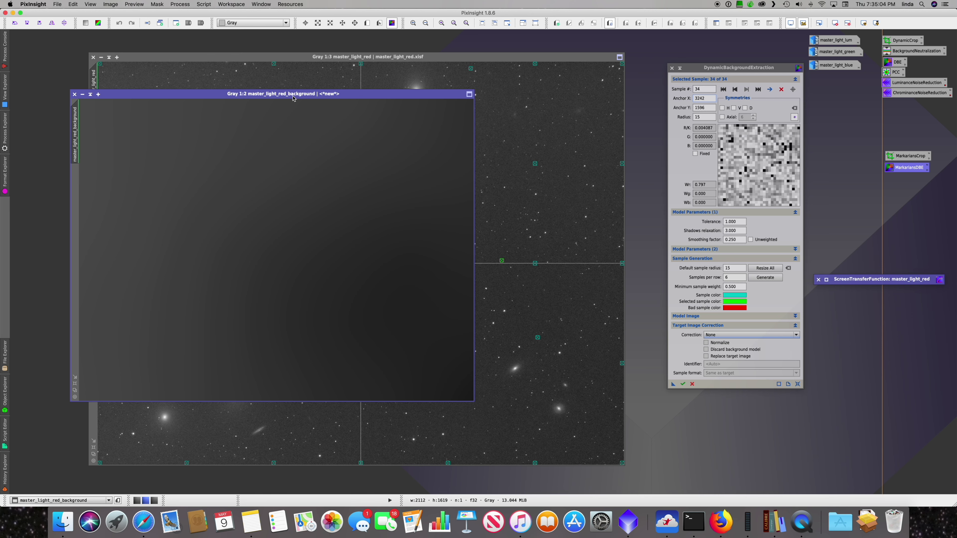
pyautogui.moveTo(285, 98); pyautogui.dragTo(301, 79)
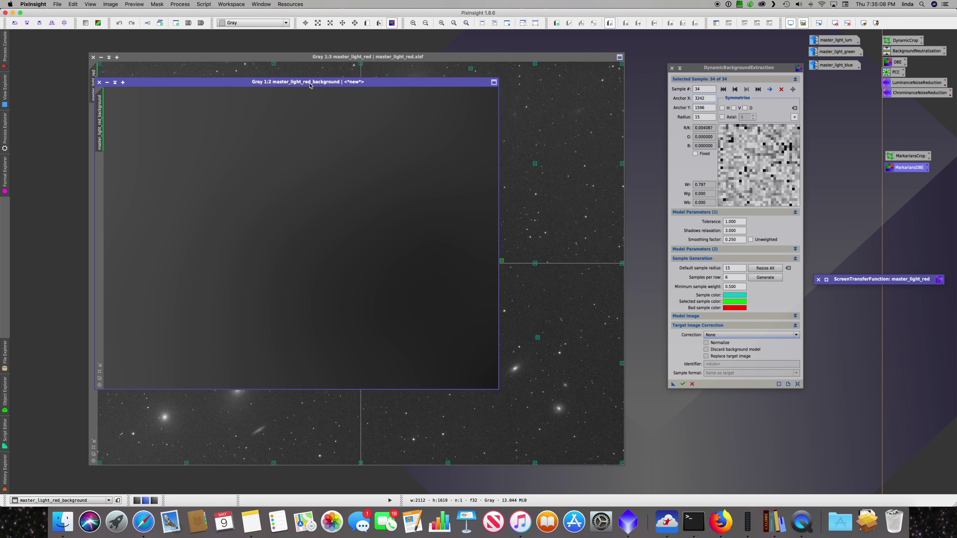
pyautogui.click(99, 82)
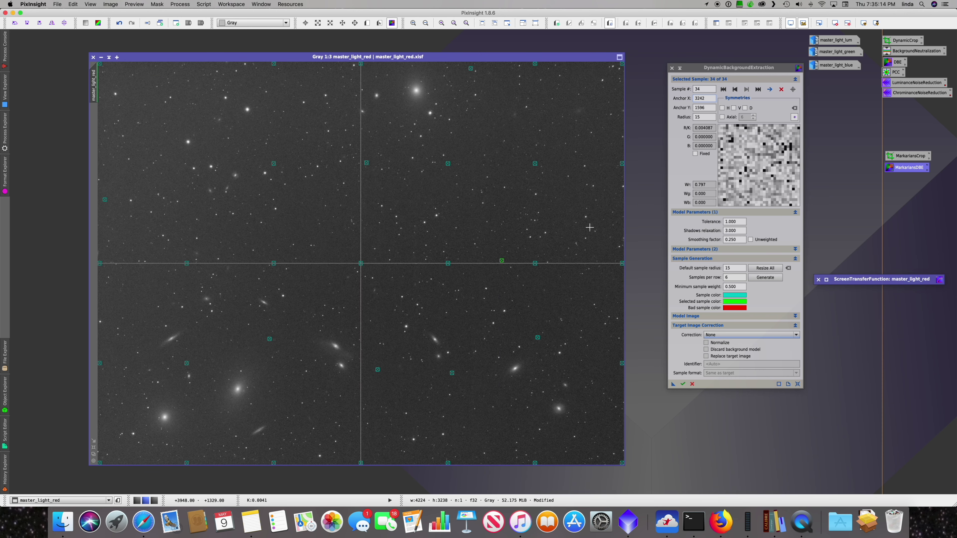
# Subtract the background from master_light_red, re-stretch the result, and close DBE
pyautogui.click(729, 334)
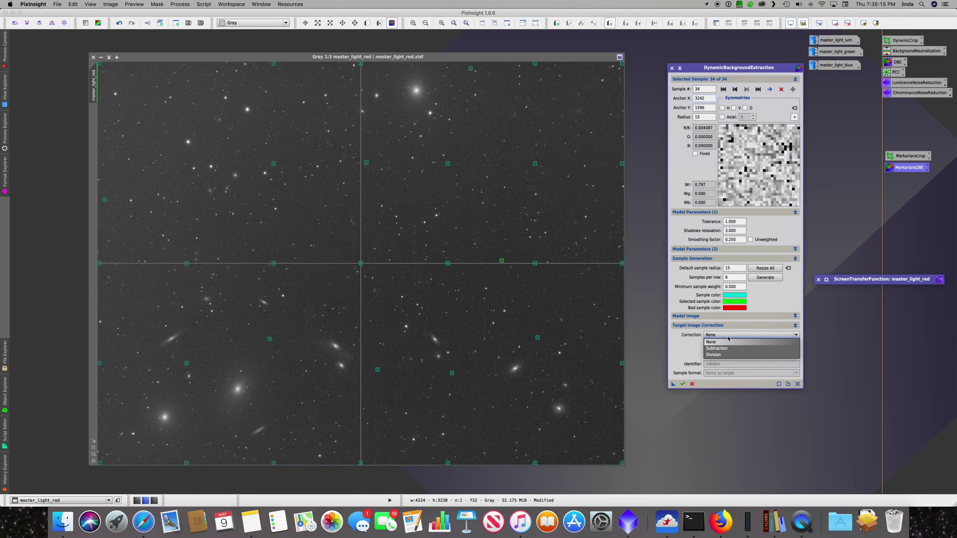
pyautogui.click(727, 349)
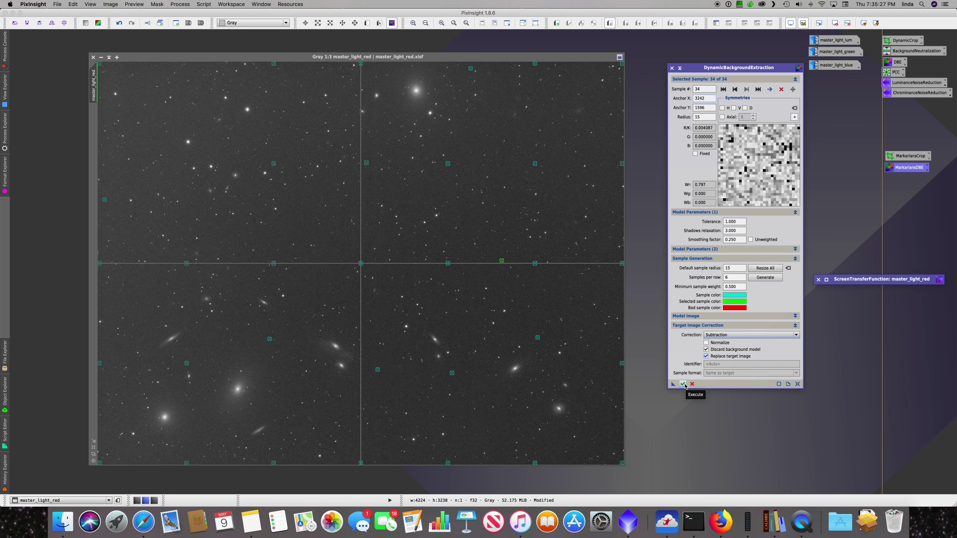
pyautogui.click(683, 384)
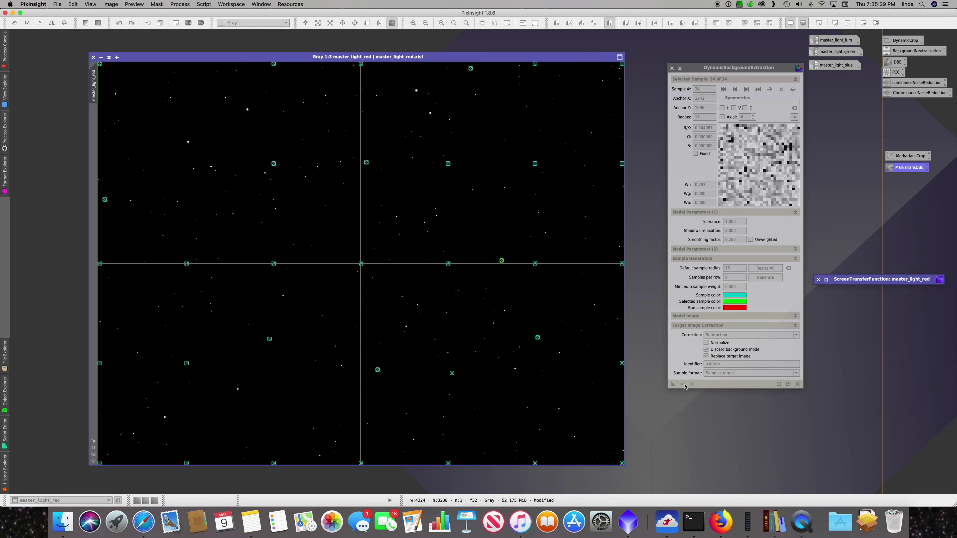
pyautogui.click(550, 279)
pyautogui.press('super+a')
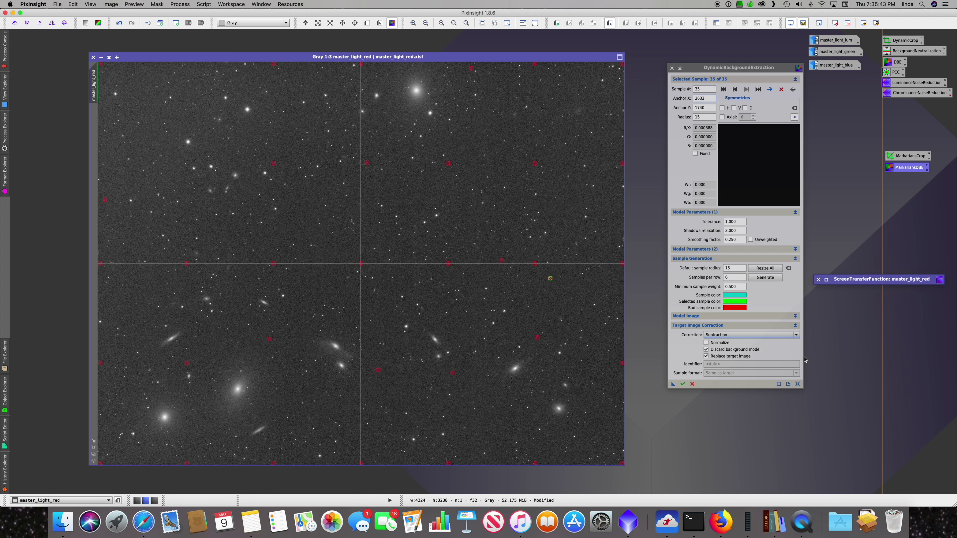
pyautogui.click(692, 384)
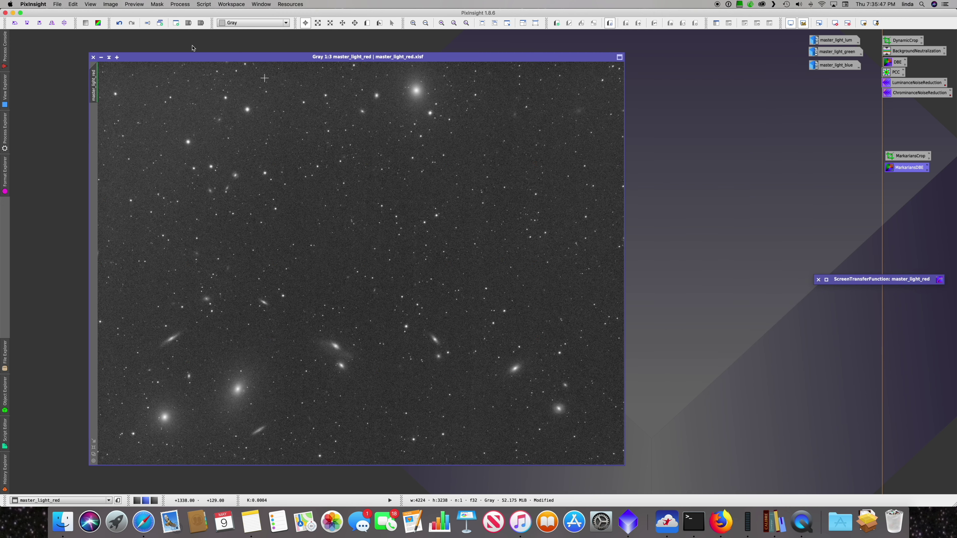
# Iconize master_light_red, open master_light_lum, and preview its MarkariansDBE background model with Correction None
pyautogui.click(101, 57)
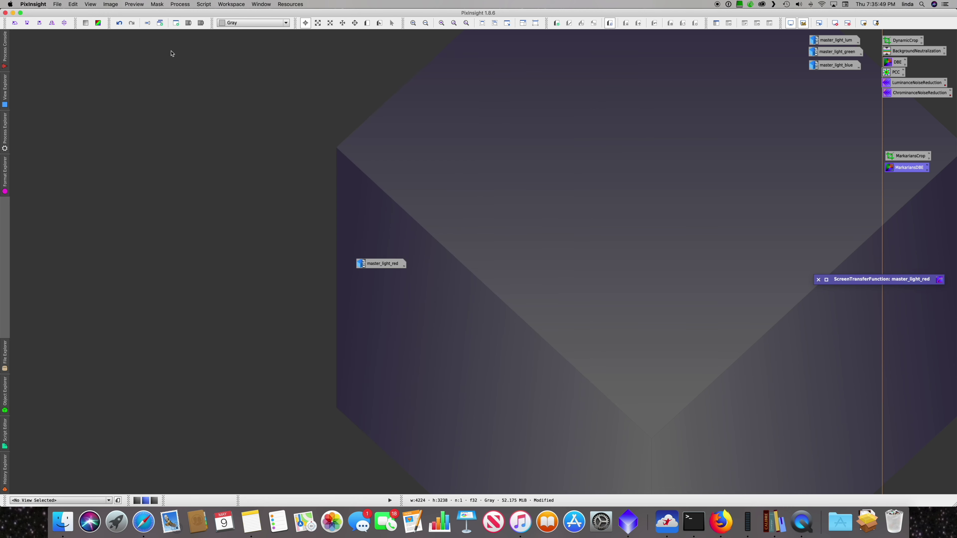
pyautogui.moveTo(375, 264); pyautogui.dragTo(833, 87)
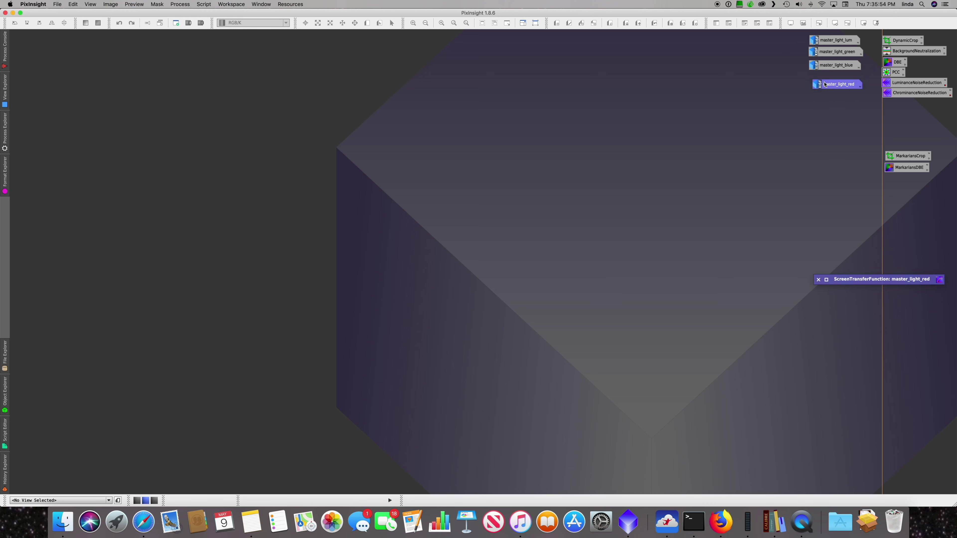
pyautogui.doubleClick(836, 40)
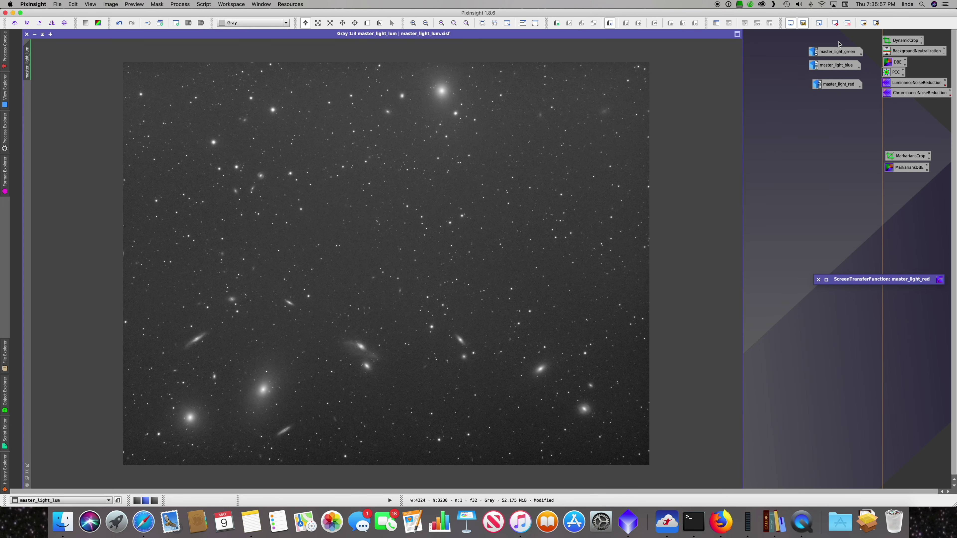
pyautogui.doubleClick(901, 169)
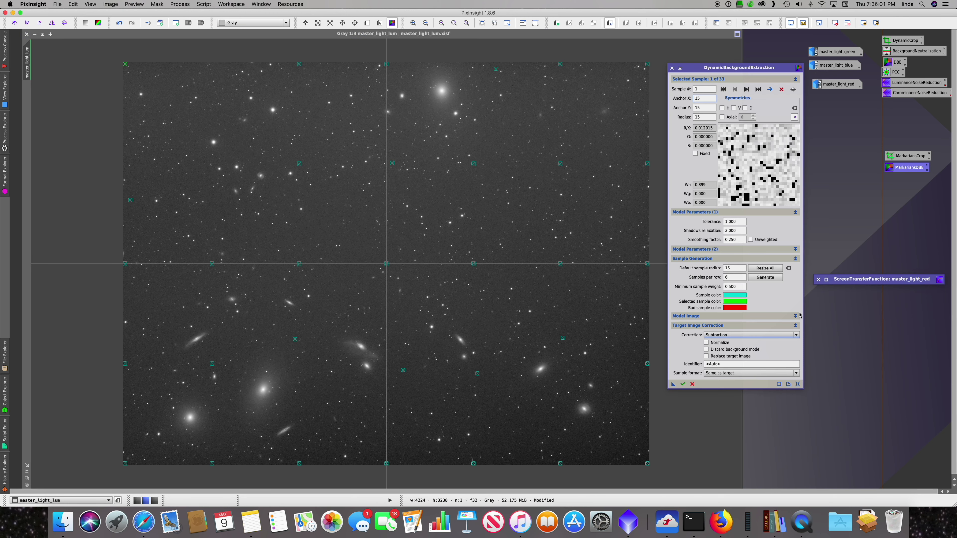
pyautogui.click(749, 334)
pyautogui.click(721, 328)
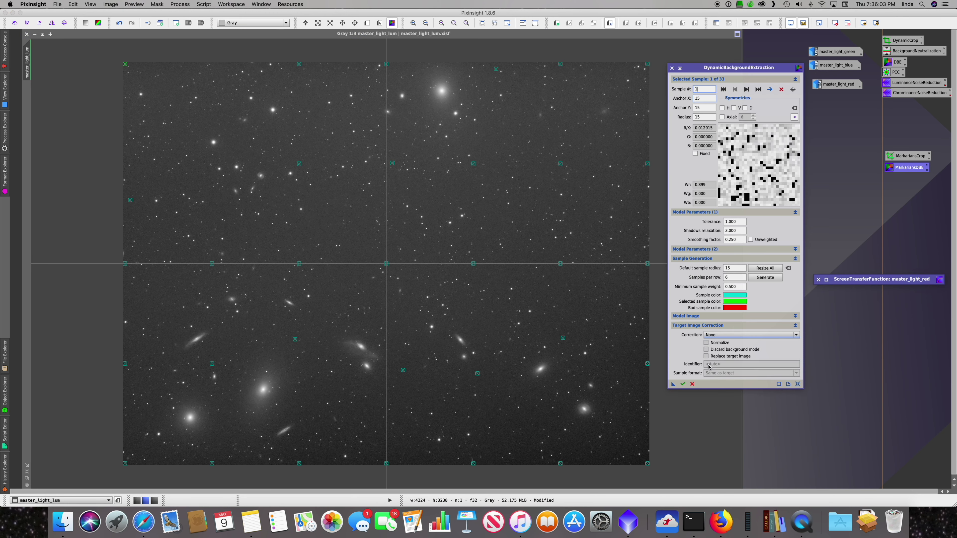
pyautogui.click(683, 383)
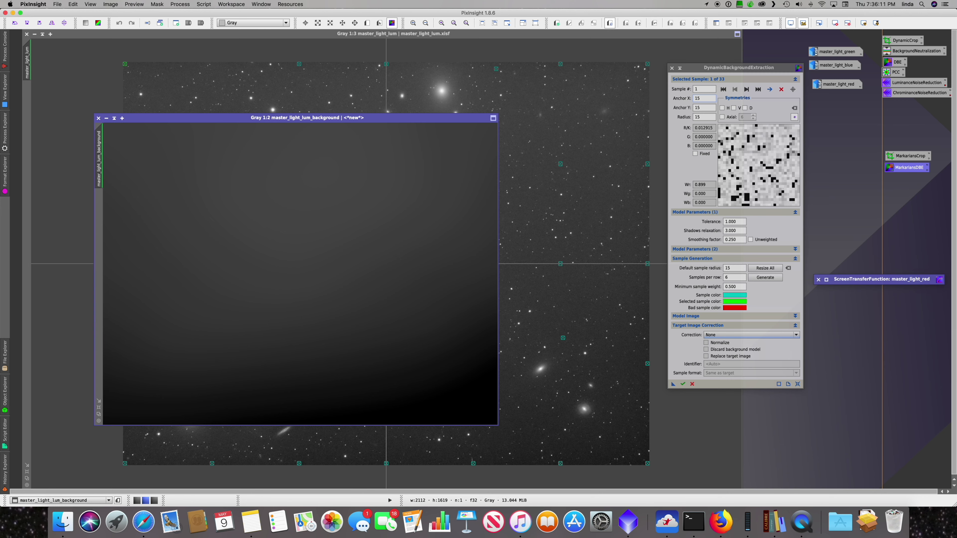
# Subtract the background from master_light_lum with Discard and Replace, auto-stretch it, then iconize it
pyautogui.click(98, 118)
pyautogui.click(724, 335)
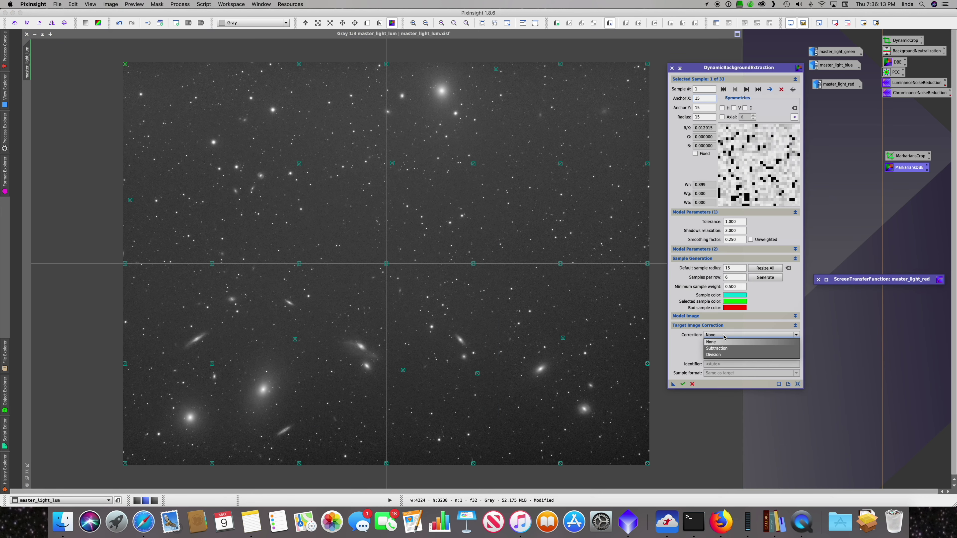
pyautogui.click(719, 348)
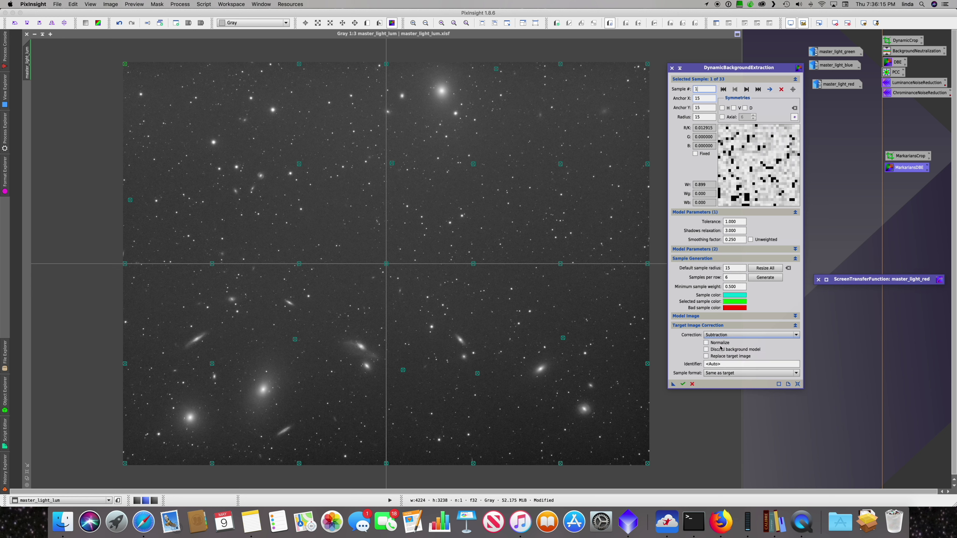
pyautogui.click(721, 349)
pyautogui.click(721, 356)
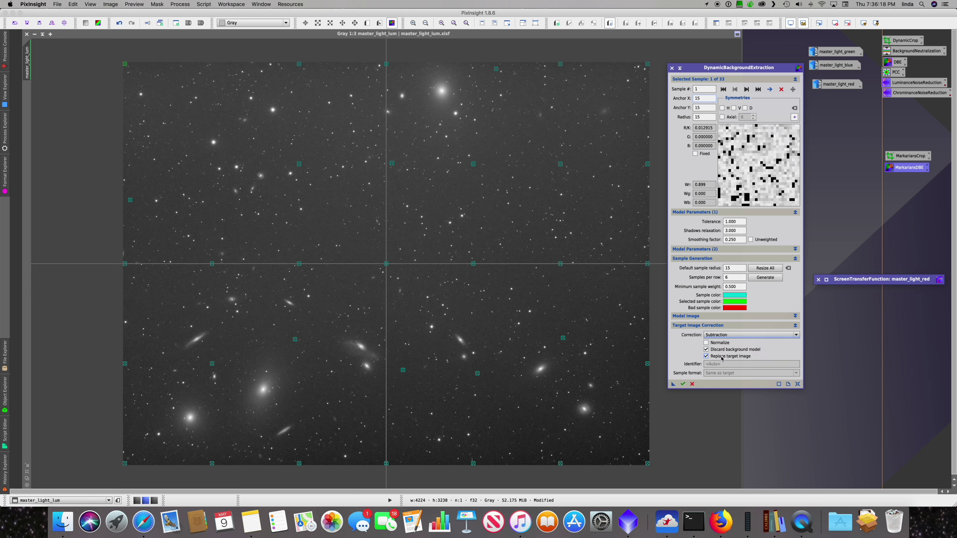
pyautogui.click(682, 384)
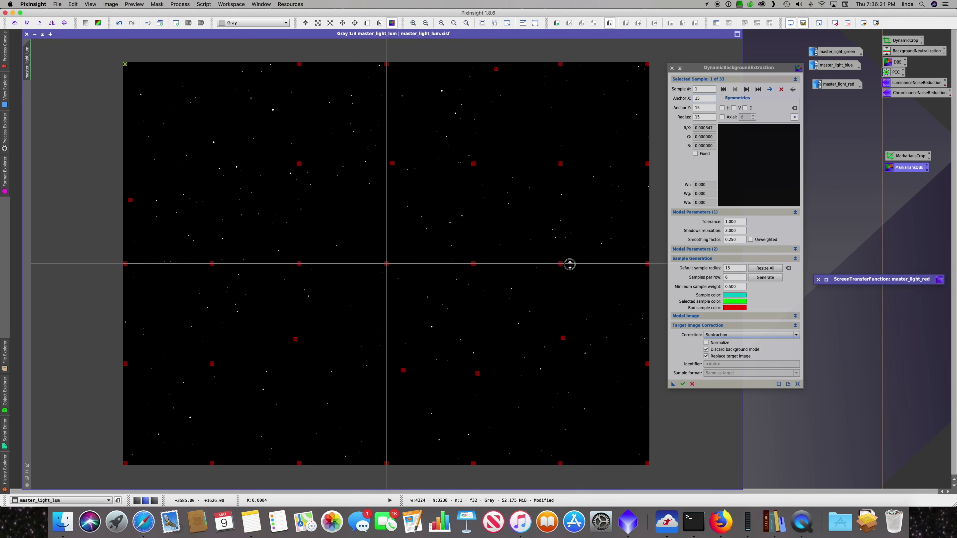
pyautogui.press('super+a')
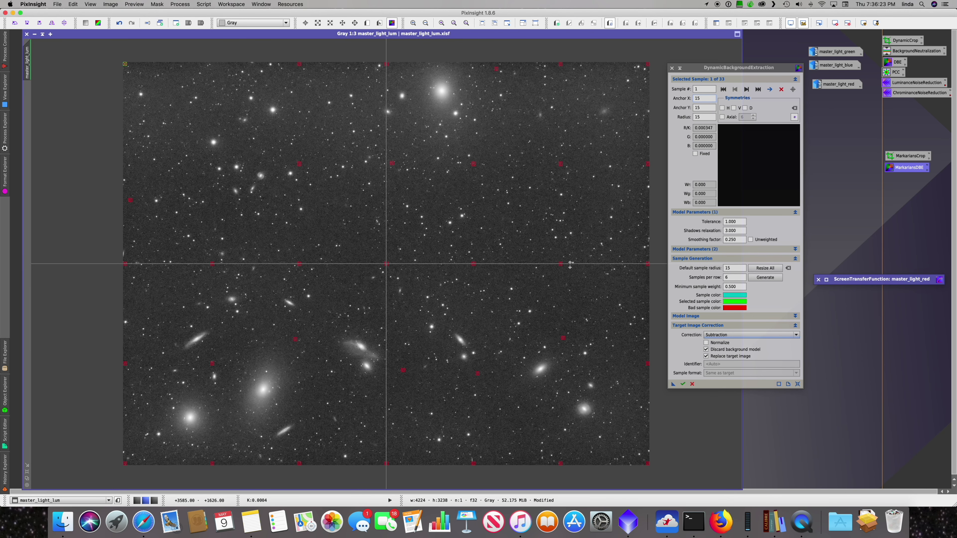
pyautogui.click(693, 384)
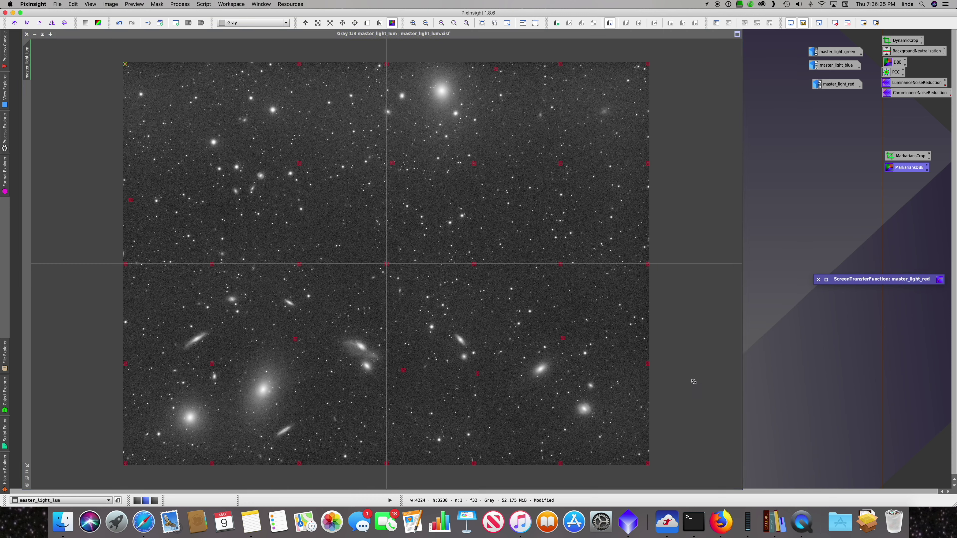
pyautogui.click(34, 34)
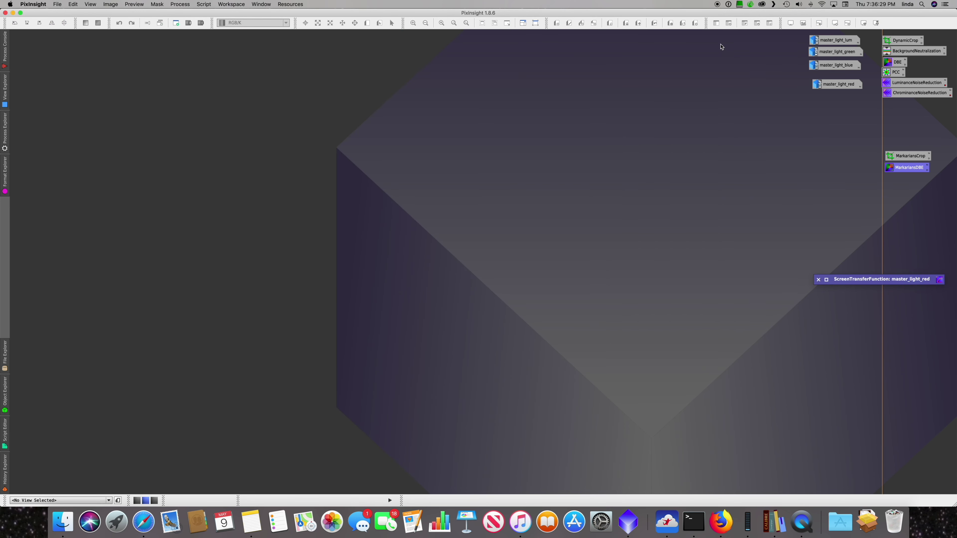
# Restore master_light_green and preview its MarkariansDBE background model with Correction None
pyautogui.doubleClick(836, 54)
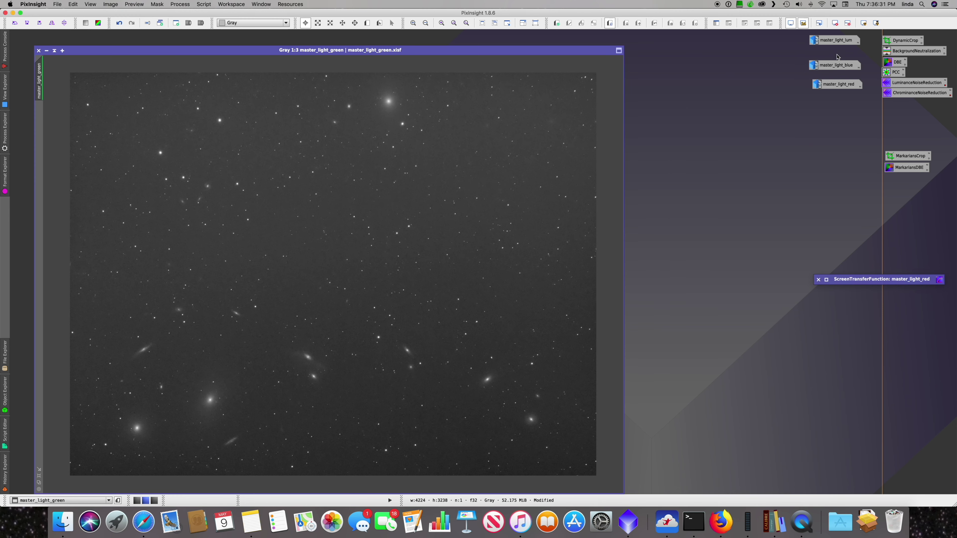
pyautogui.doubleClick(907, 171)
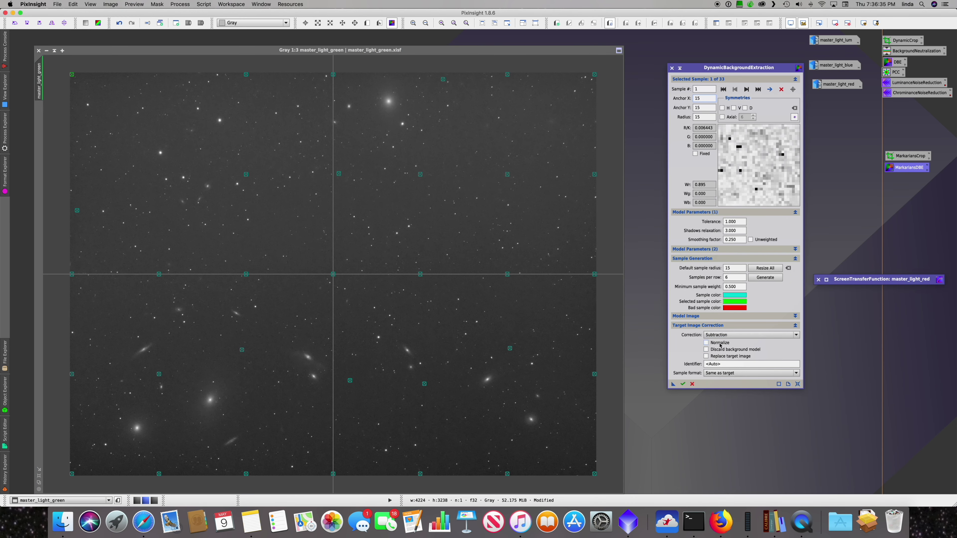
pyautogui.click(719, 334)
pyautogui.click(711, 342)
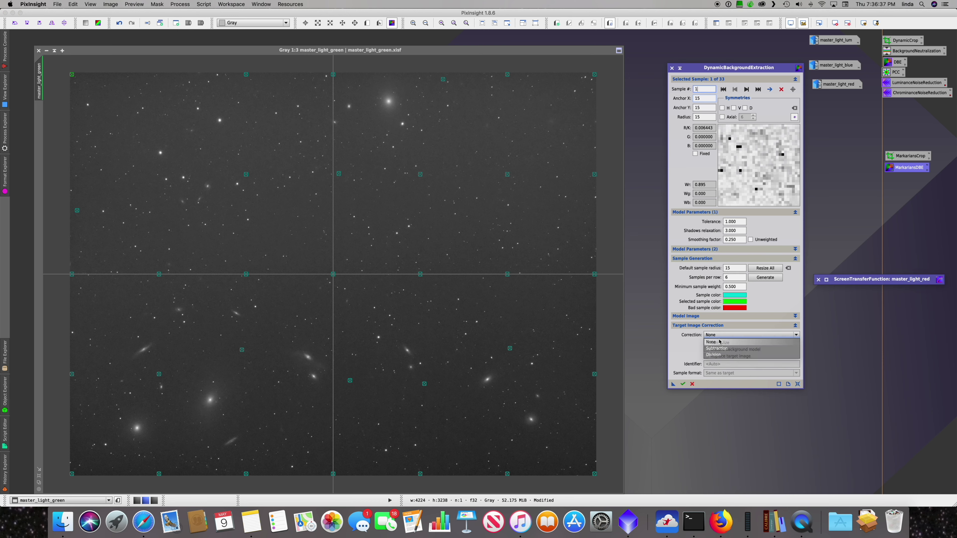
pyautogui.click(683, 384)
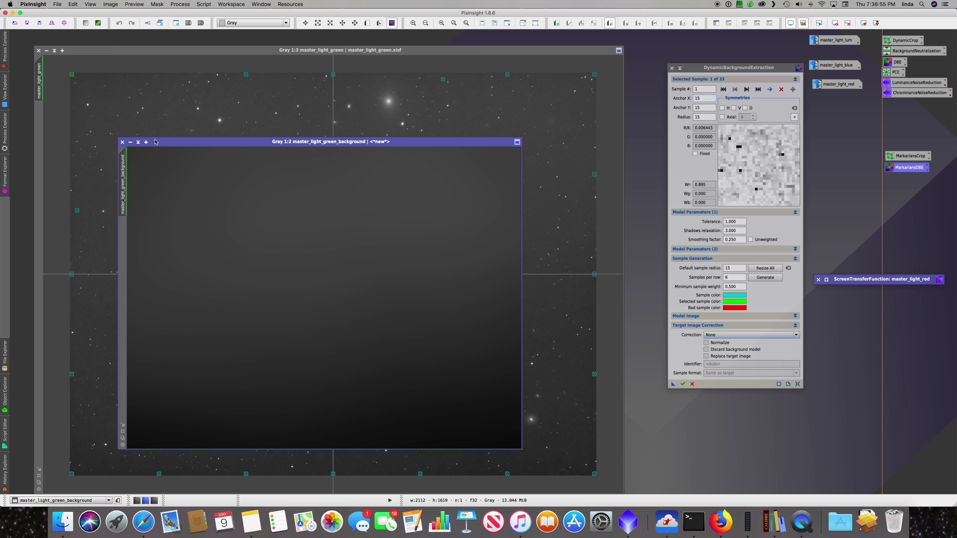
pyautogui.moveTo(155, 142); pyautogui.dragTo(503, 155)
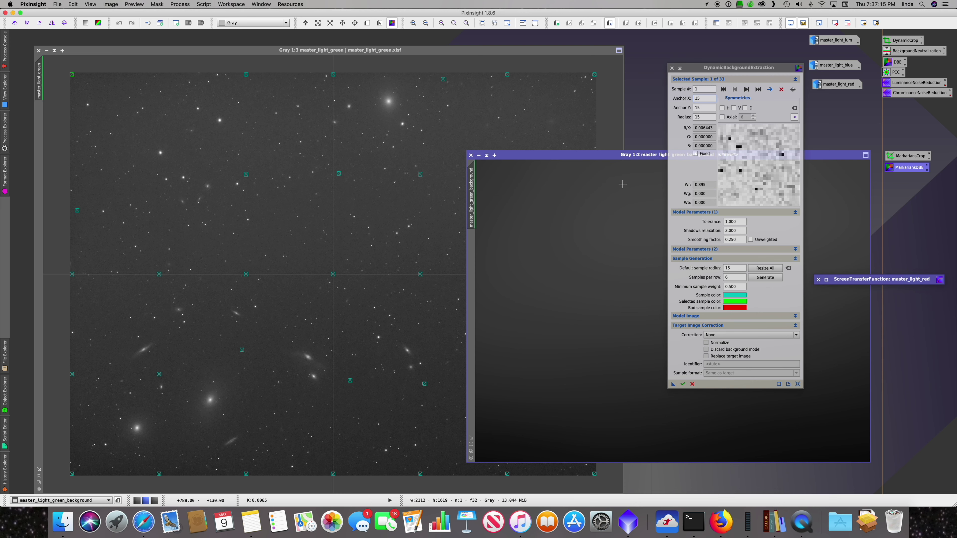
pyautogui.click(471, 155)
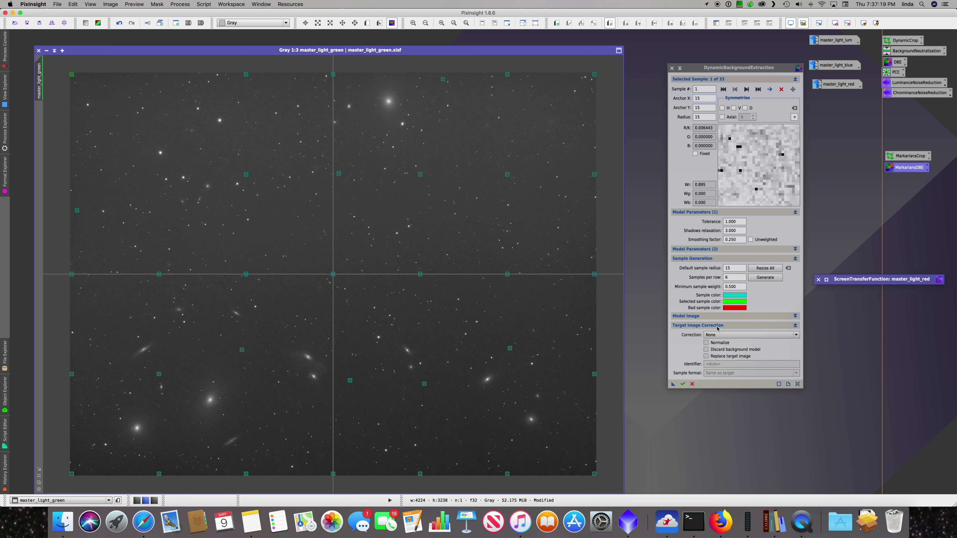
# Apply Subtraction correction to master_light_green, auto-stretch the result, and close DBE
pyautogui.click(718, 334)
pyautogui.click(723, 348)
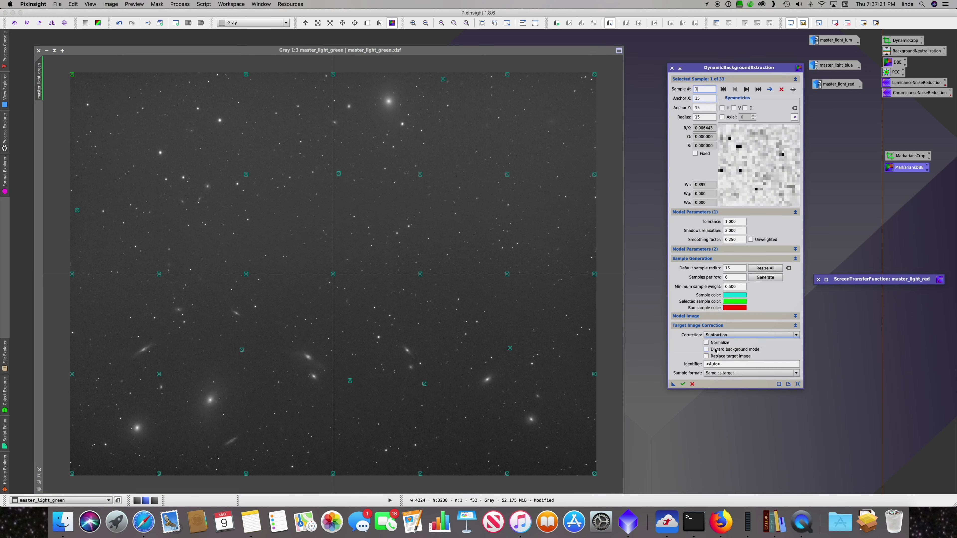
pyautogui.click(681, 384)
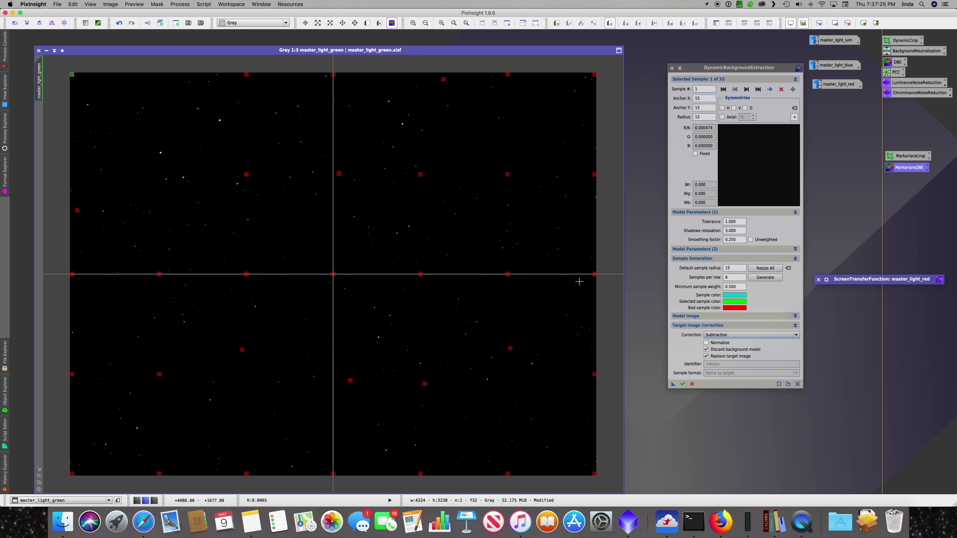
pyautogui.click(515, 227)
pyautogui.press('super+a')
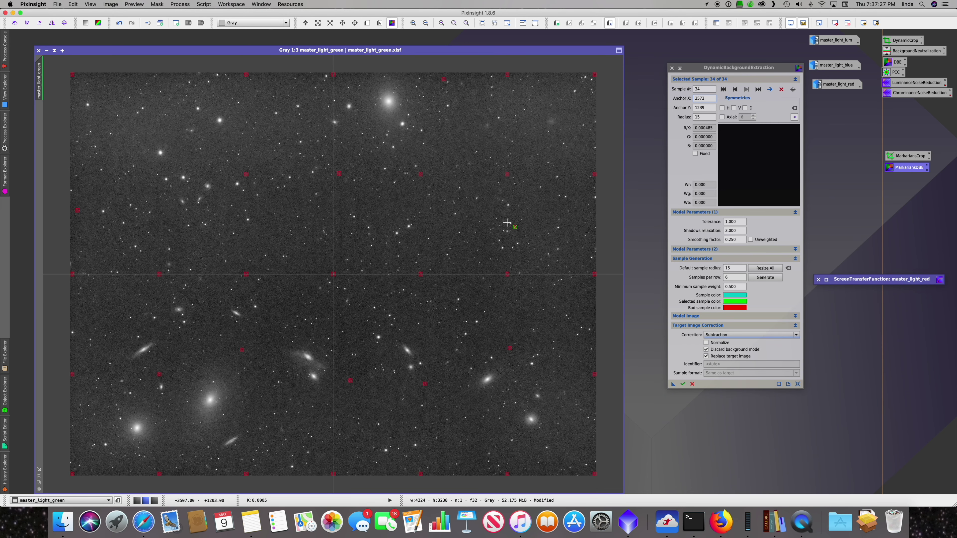
pyautogui.click(691, 384)
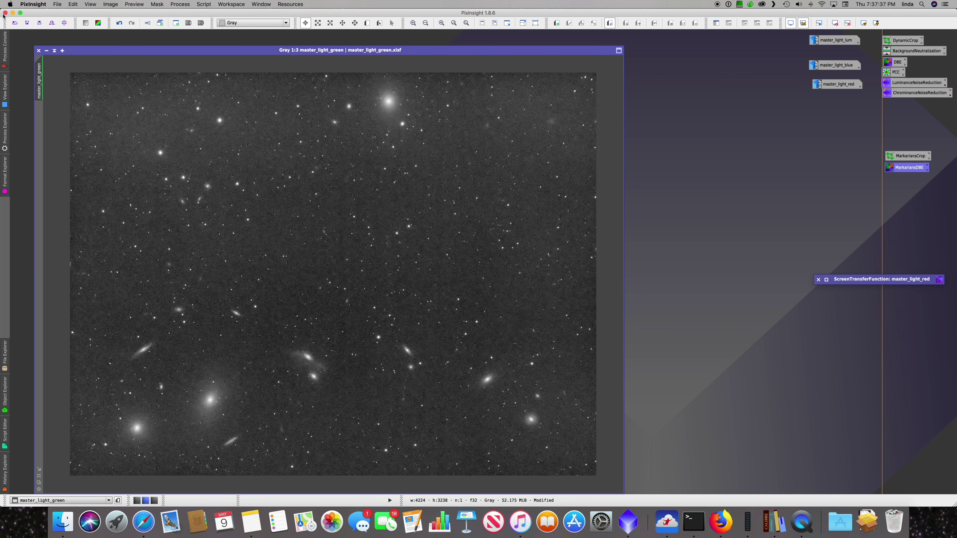
# Iconize the green image, restore master_light_blue, and preview its MarkariansDBE background model
pyautogui.click(46, 51)
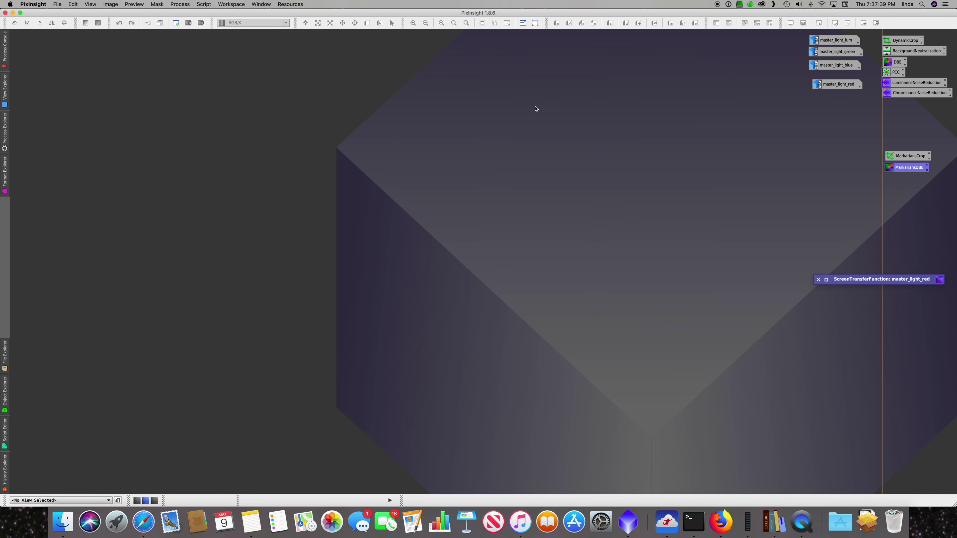
pyautogui.doubleClick(827, 67)
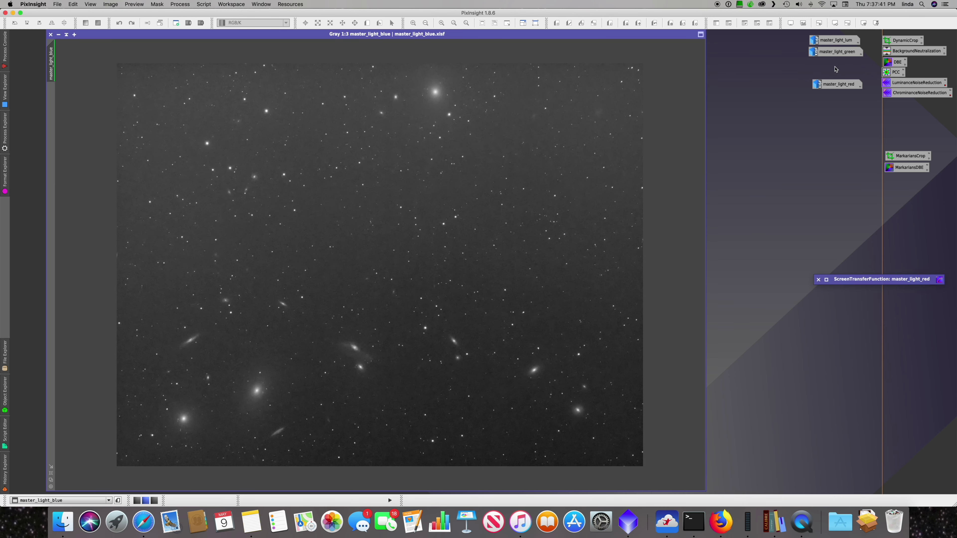
pyautogui.doubleClick(913, 168)
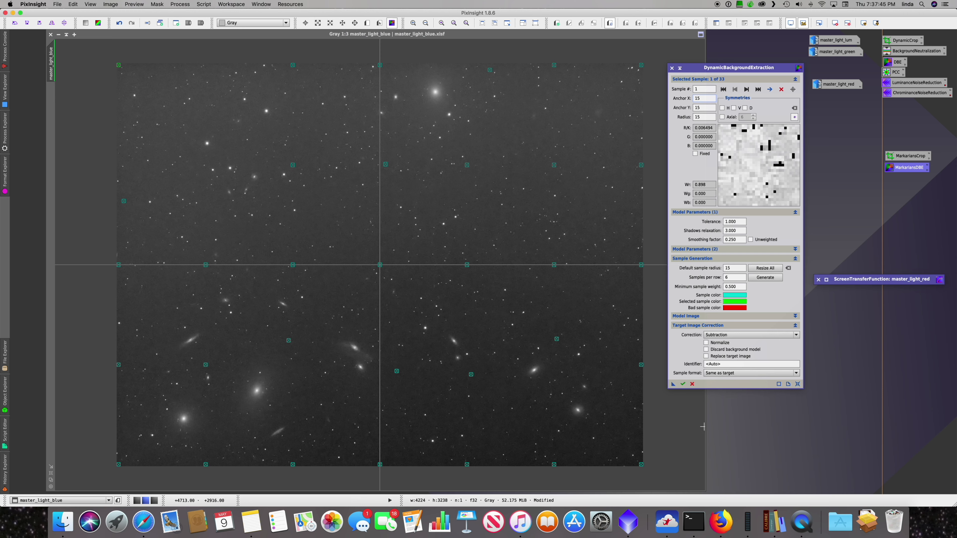
pyautogui.click(719, 335)
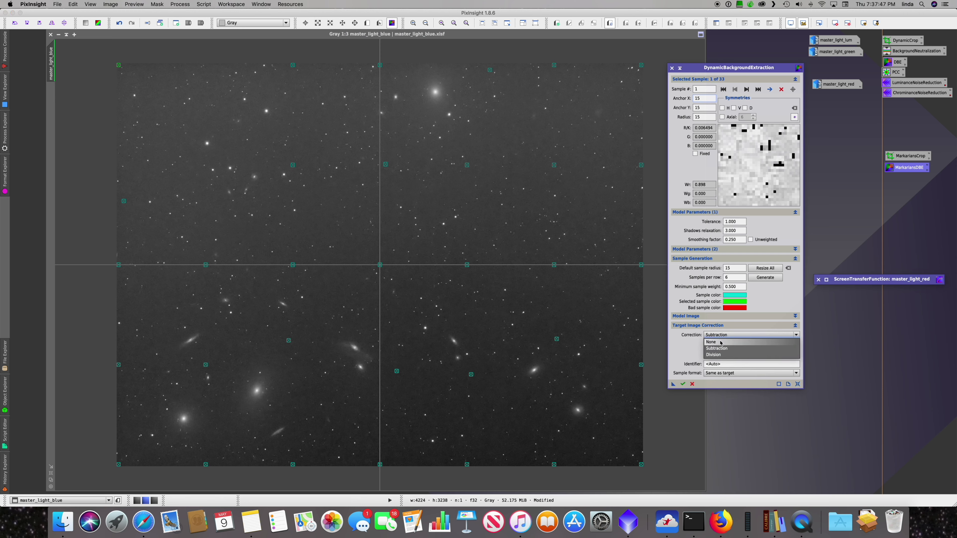
pyautogui.click(720, 342)
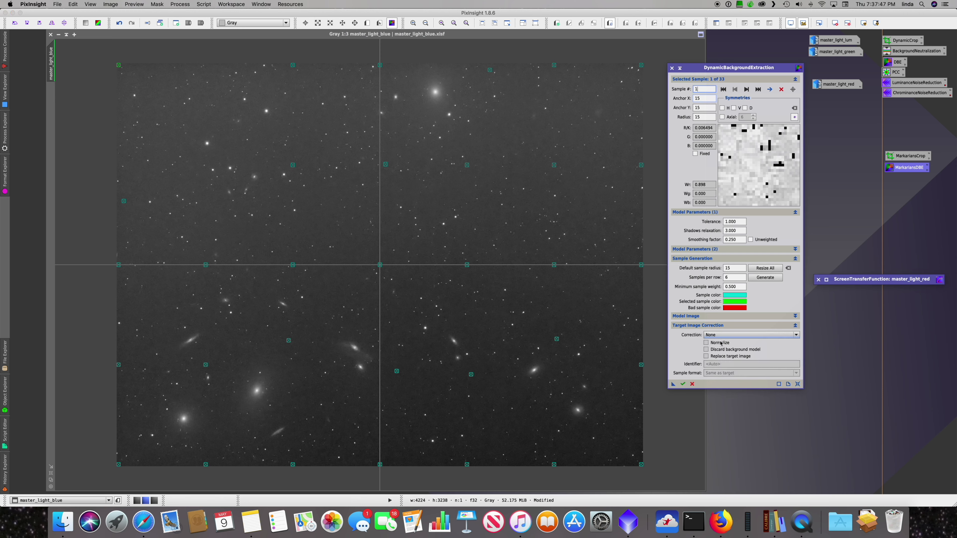
pyautogui.click(682, 384)
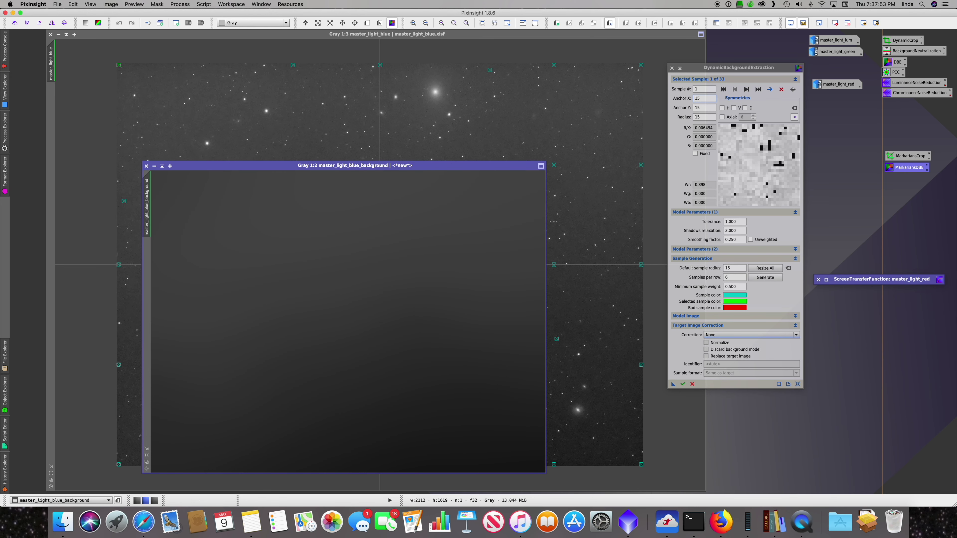
pyautogui.click(147, 166)
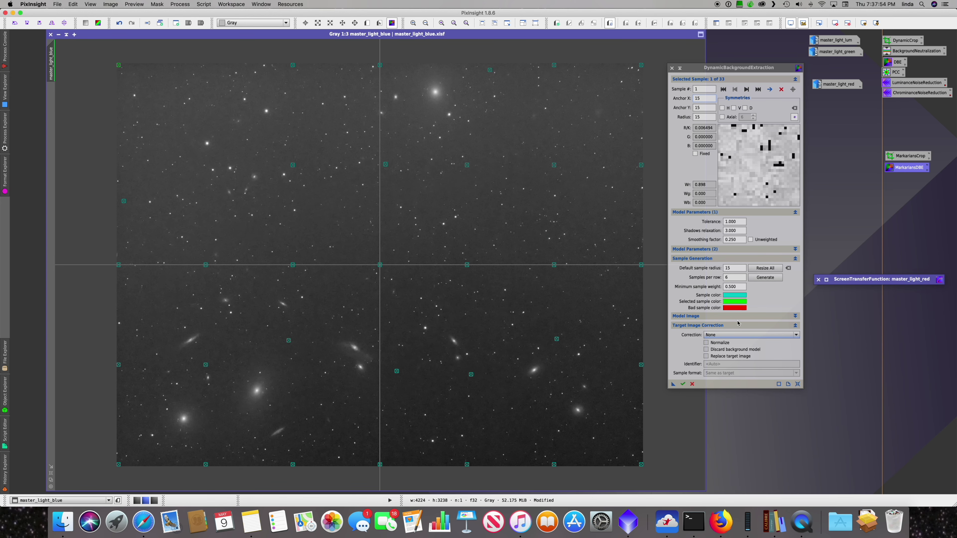
# Subtract the background from master_light_blue with Discard and Replace, then auto-stretch it
pyautogui.click(730, 335)
pyautogui.click(724, 348)
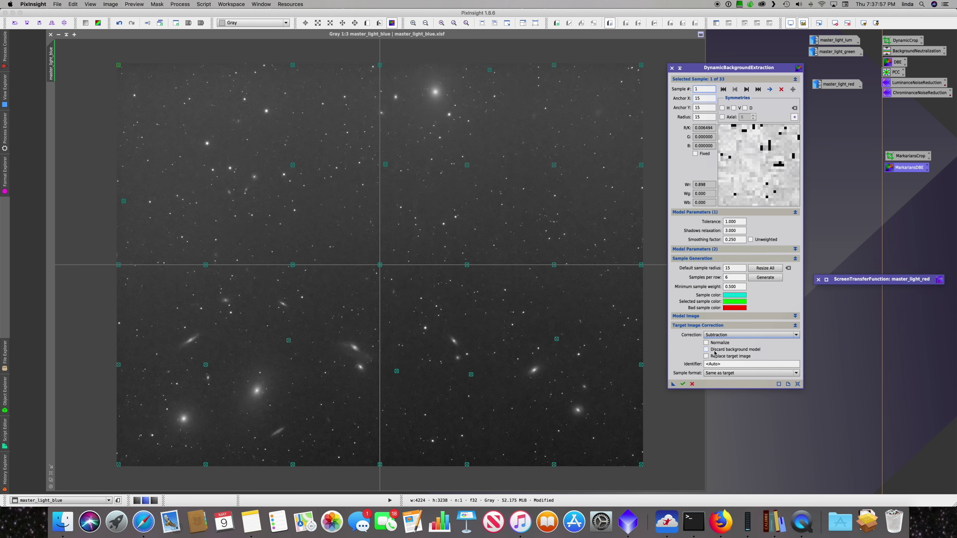
pyautogui.click(715, 349)
pyautogui.click(715, 356)
pyautogui.moveTo(673, 384); pyautogui.dragTo(641, 331)
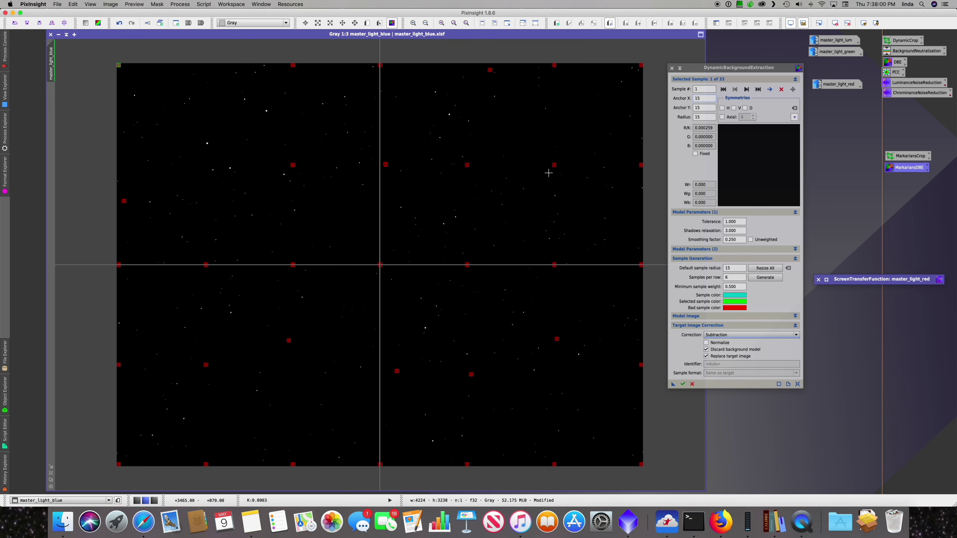
pyautogui.click(542, 172)
pyautogui.press('super+a')
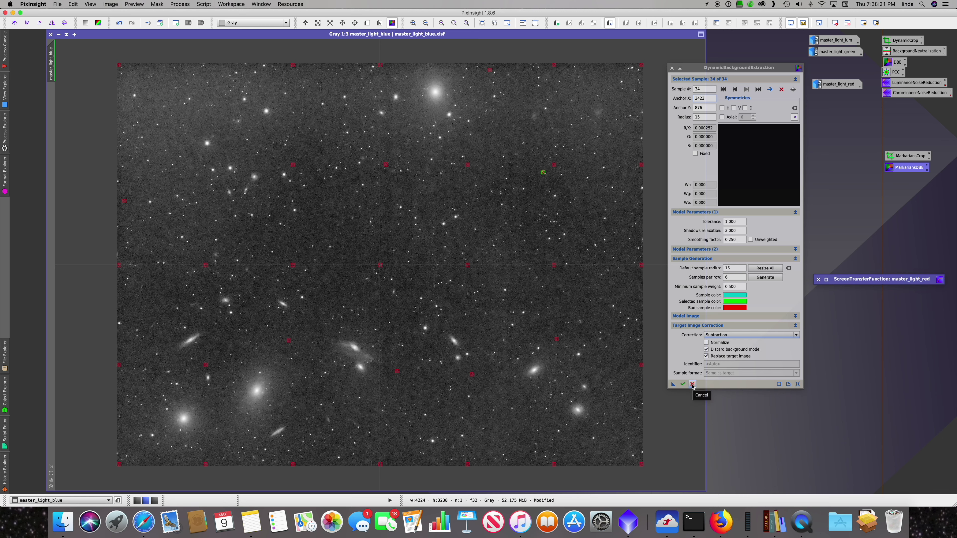
pyautogui.click(692, 384)
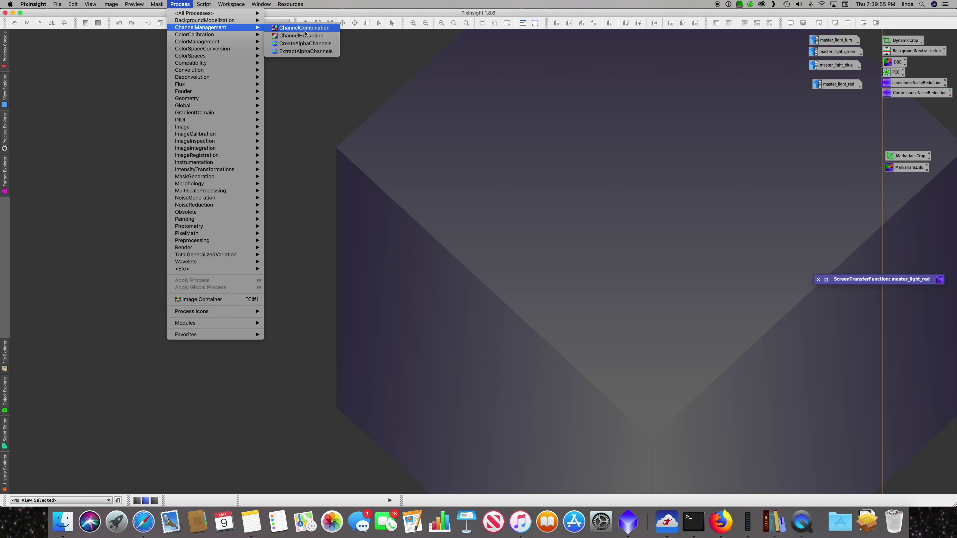
# Open ChannelCombination and assign master_light_red as the R channel source
pyautogui.click(305, 33)
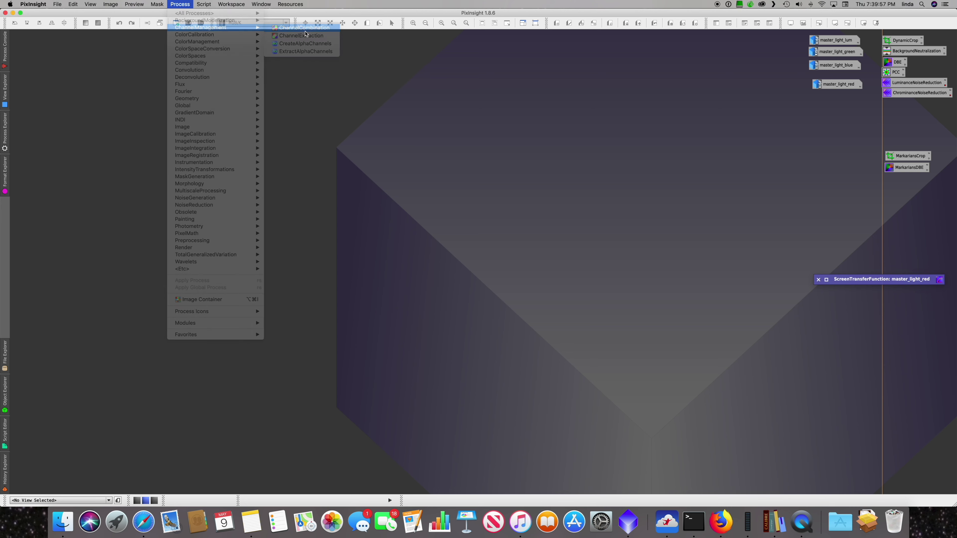
pyautogui.click(294, 45)
pyautogui.moveTo(293, 46); pyautogui.dragTo(546, 133)
pyautogui.click(590, 152)
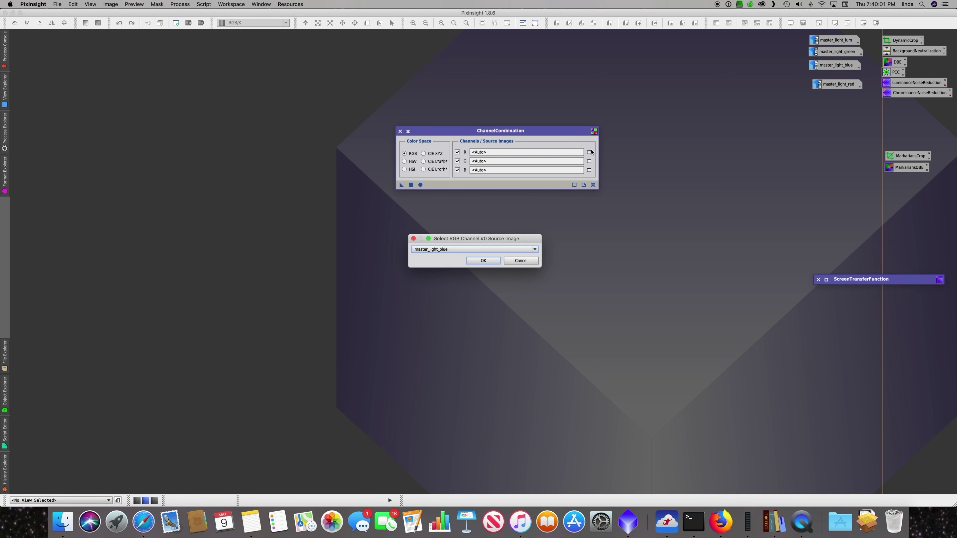
pyautogui.click(463, 251)
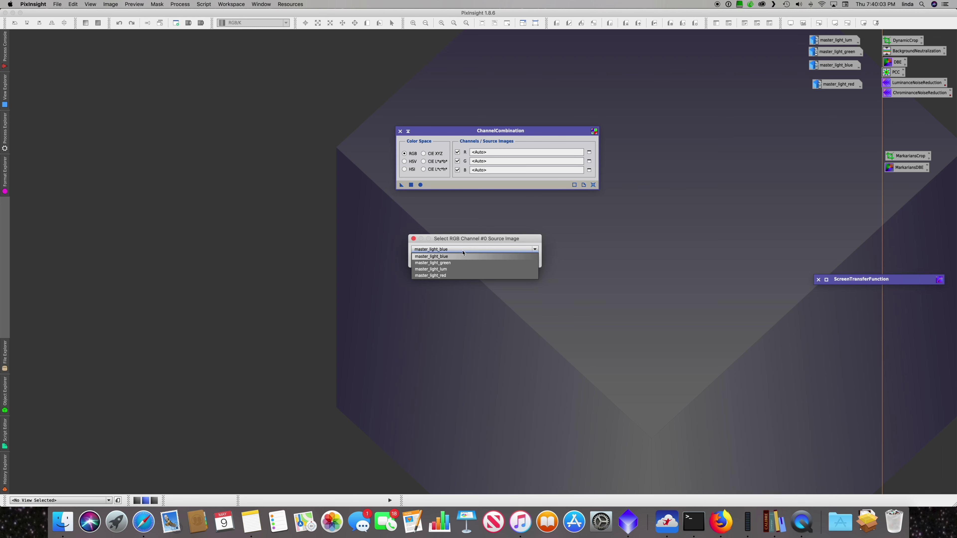
pyautogui.click(453, 276)
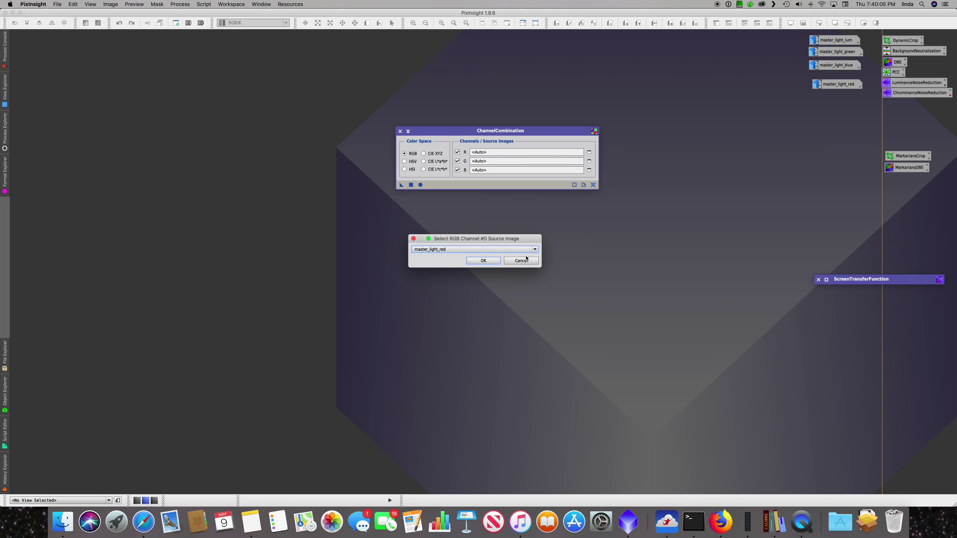
pyautogui.click(485, 260)
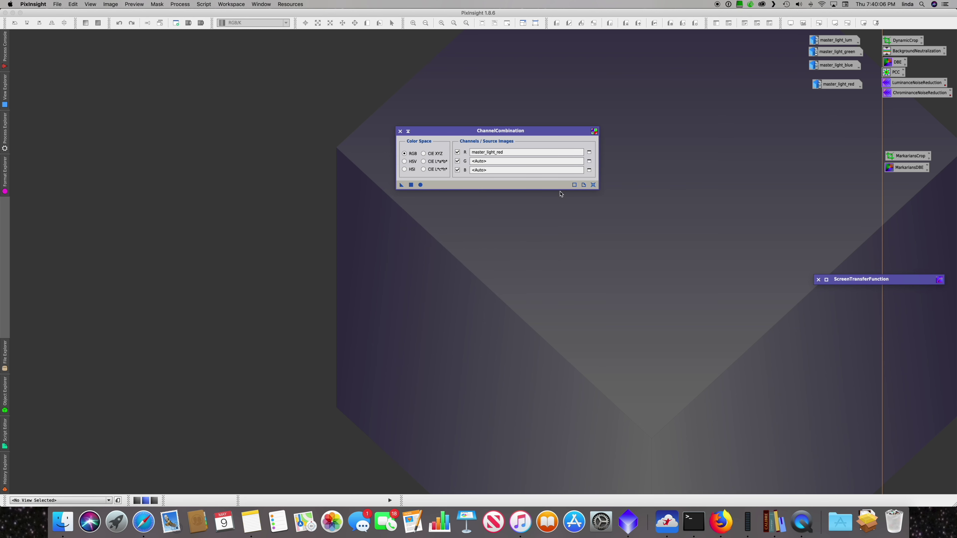
# Assign master_light_green and master_light_blue to G and B, then combine into an RGB image
pyautogui.click(589, 160)
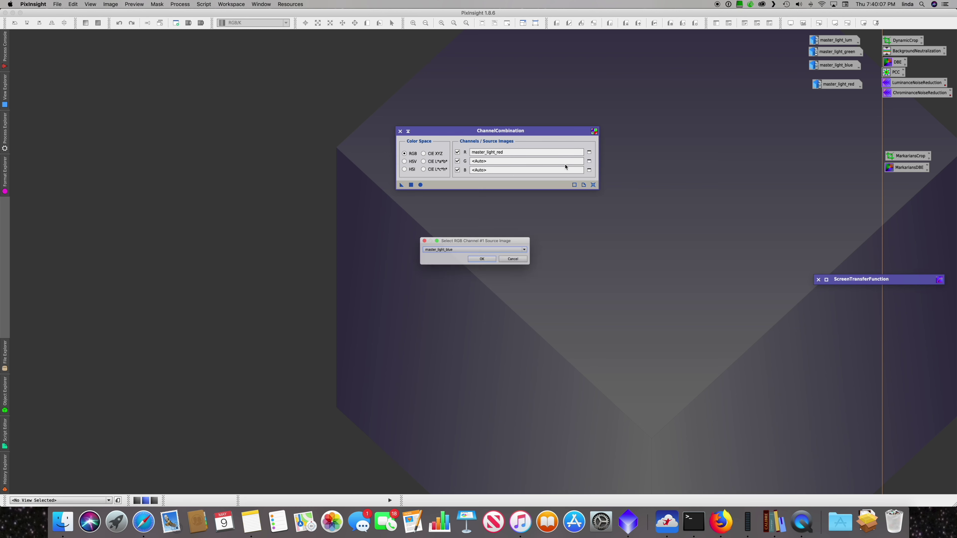
pyautogui.click(457, 249)
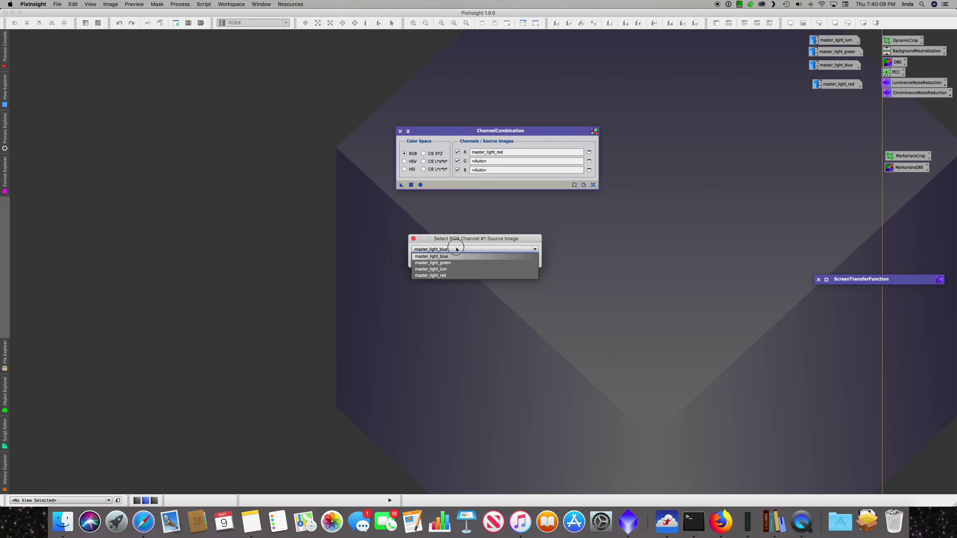
pyautogui.click(456, 264)
pyautogui.click(485, 260)
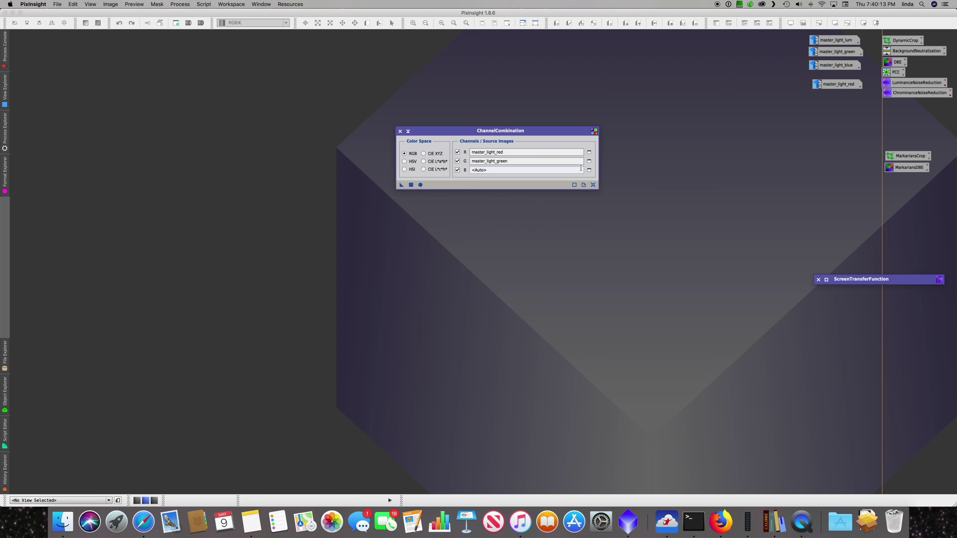
pyautogui.click(589, 170)
pyautogui.click(489, 261)
pyautogui.click(420, 186)
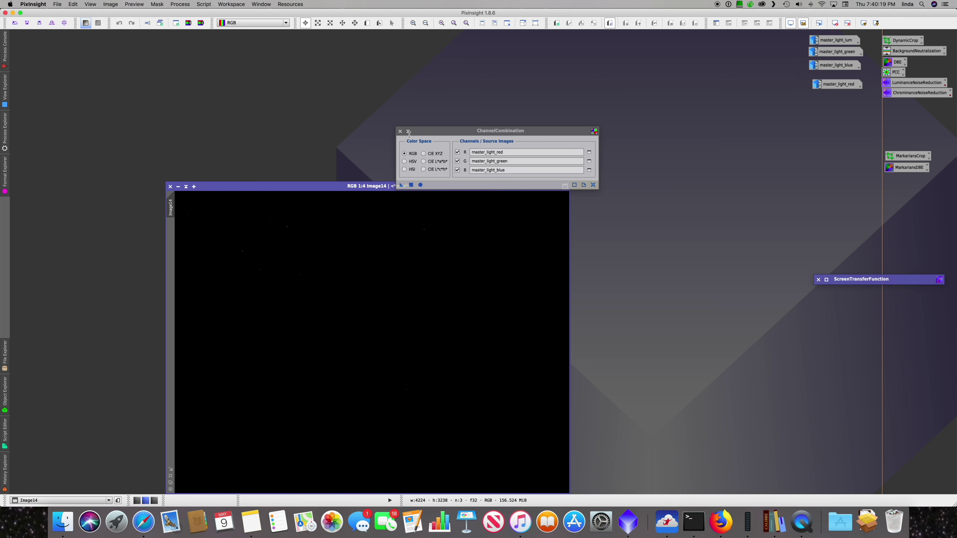
# Auto-stretch Image14 with unlinked ScreenTransferFunction channels for a neutral colour view
pyautogui.click(400, 131)
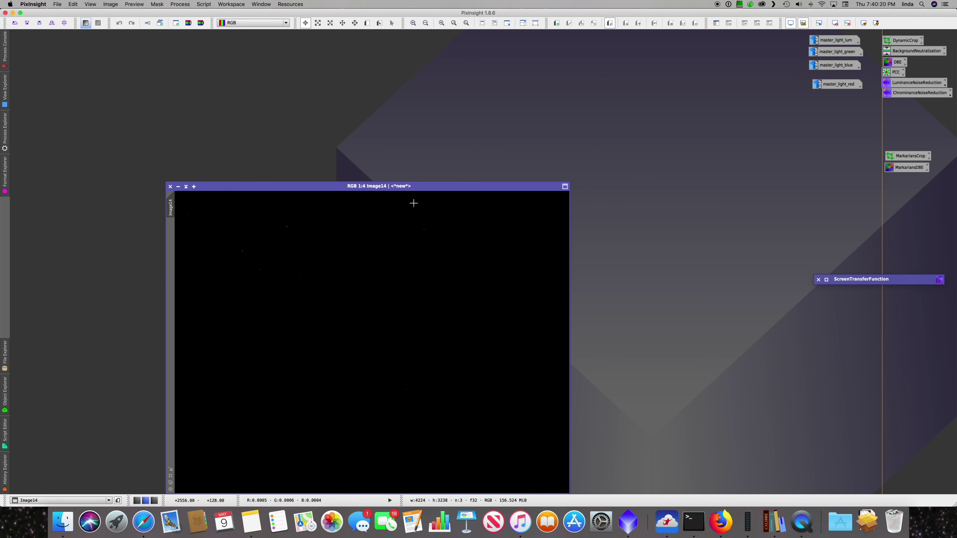
pyautogui.press('super+a')
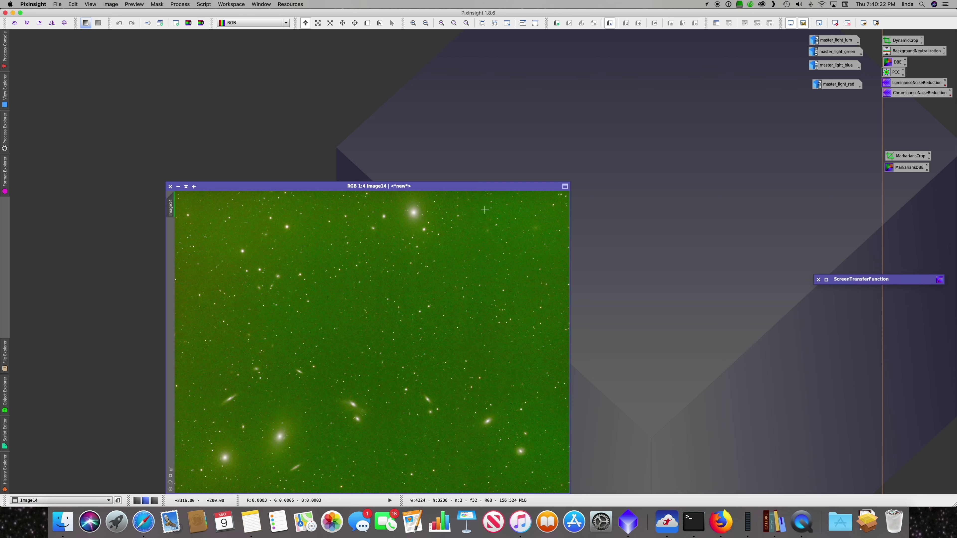
pyautogui.doubleClick(846, 279)
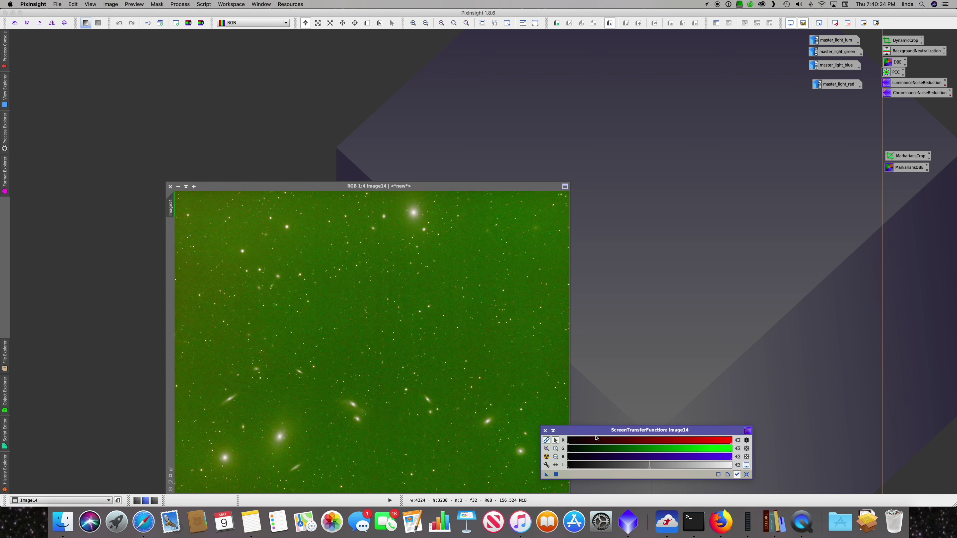
pyautogui.click(537, 389)
pyautogui.press('super+a')
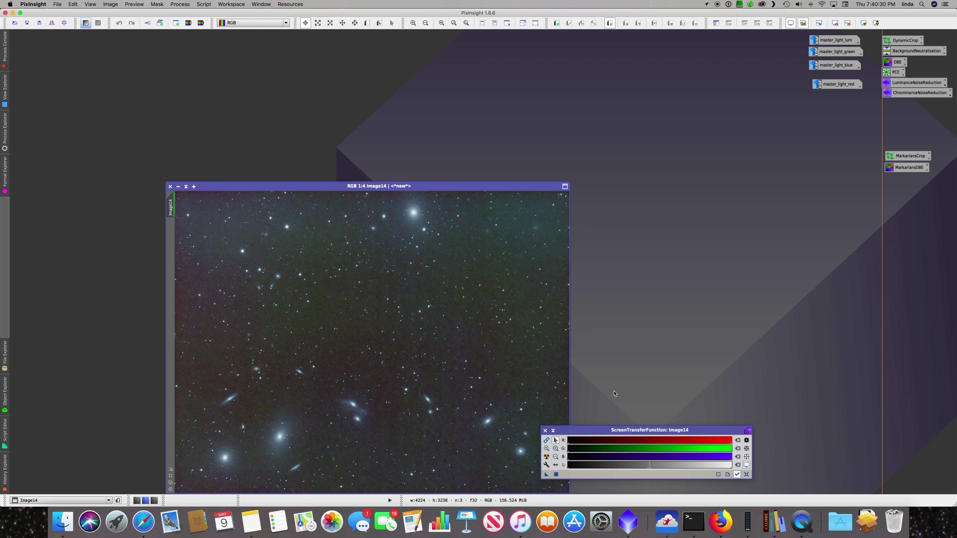
pyautogui.moveTo(648, 429); pyautogui.dragTo(851, 437)
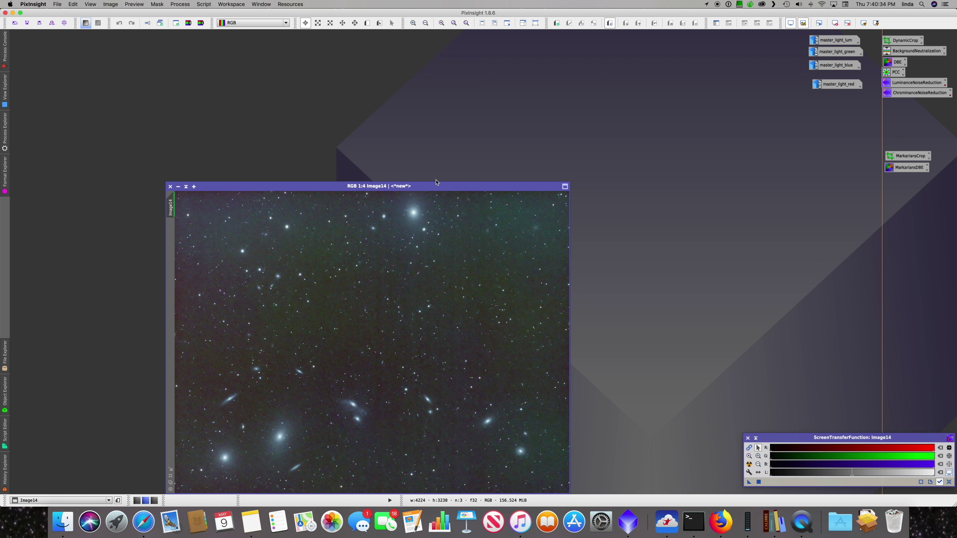
pyautogui.moveTo(436, 182); pyautogui.dragTo(455, 68)
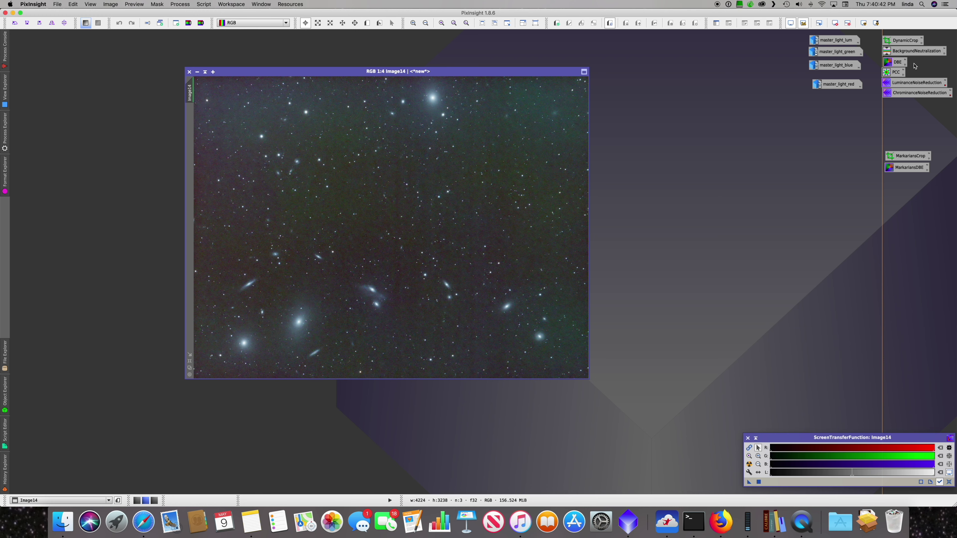
# Fill in M87's coordinates in PhotometricColorCalibration via the online search
pyautogui.doubleClick(895, 72)
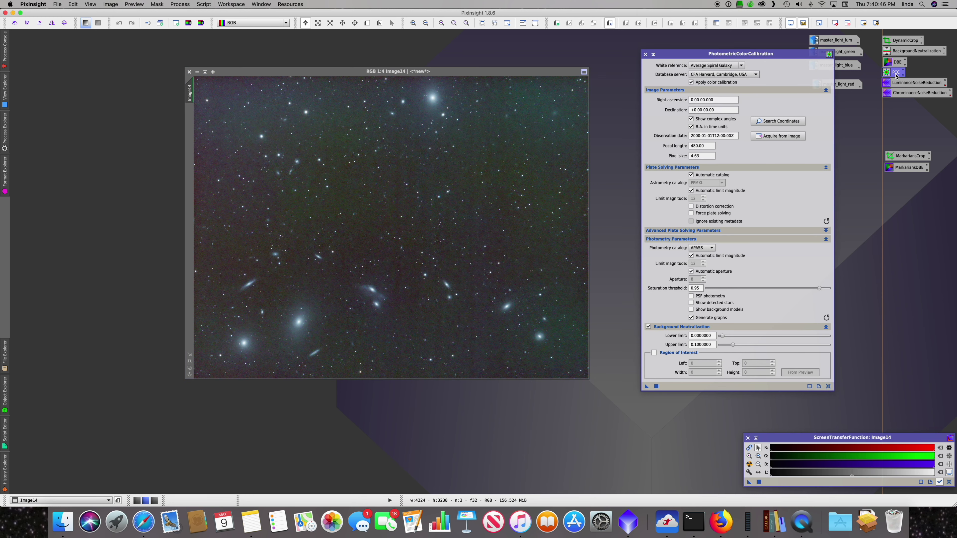
pyautogui.click(778, 122)
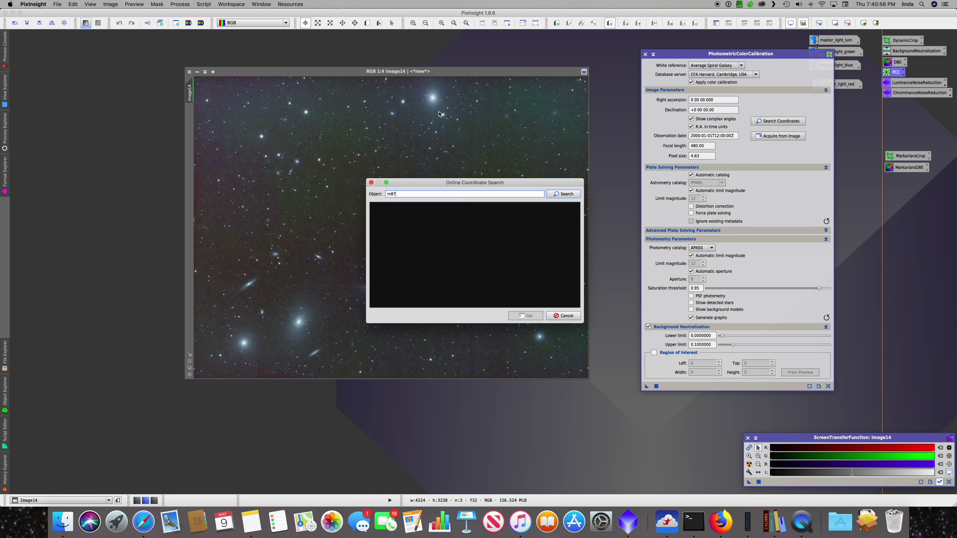
pyautogui.write('m87')
pyautogui.click(564, 194)
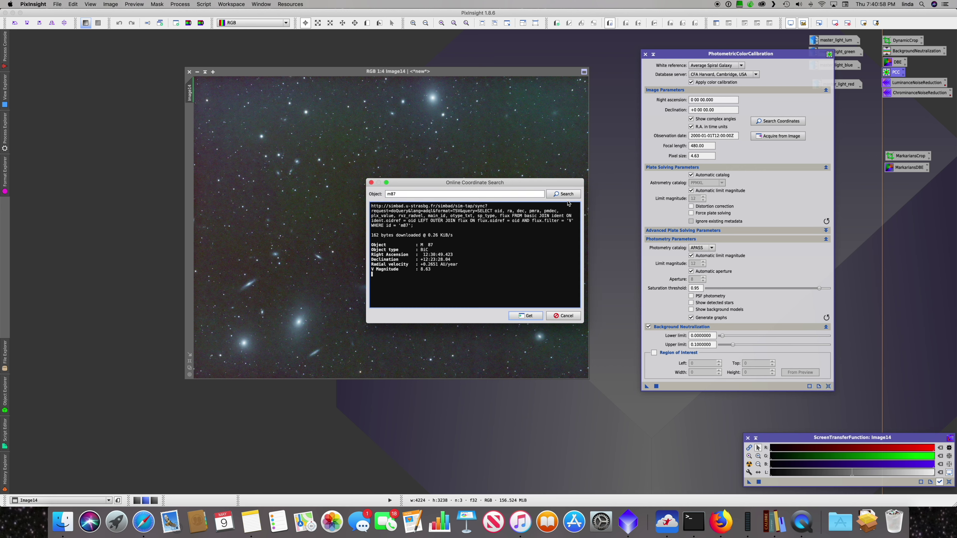
pyautogui.click(525, 315)
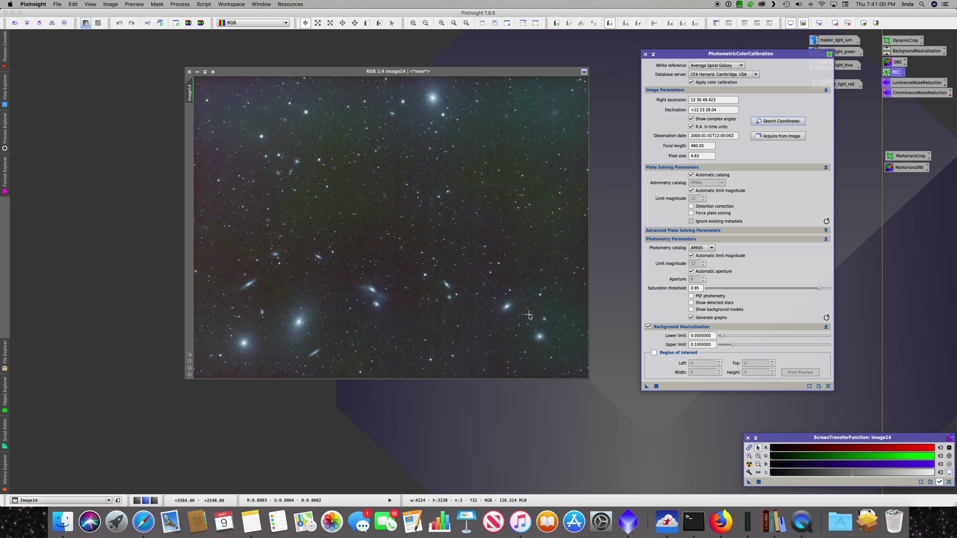
# Set the white reference to Elliptical Galaxy and apply the calibration to Image14
pyautogui.click(706, 66)
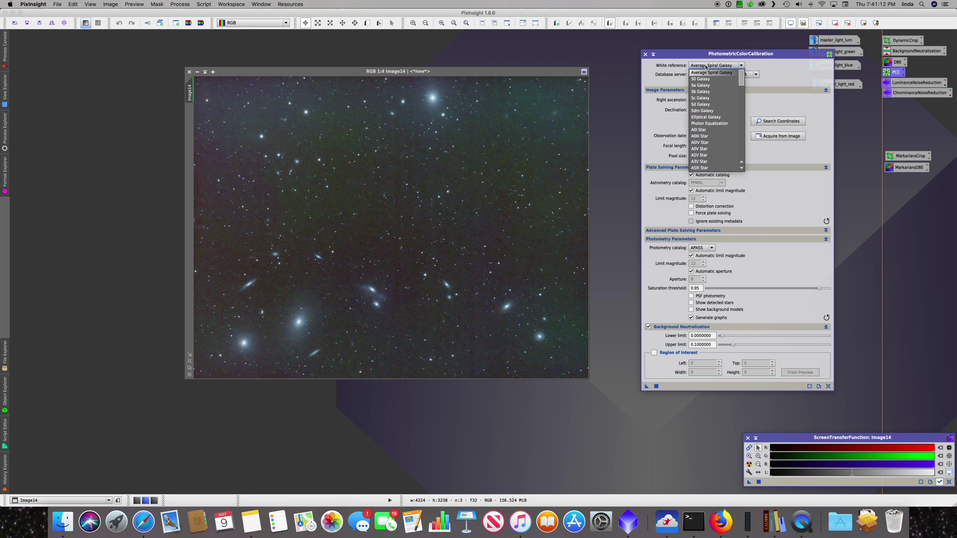
pyautogui.click(711, 117)
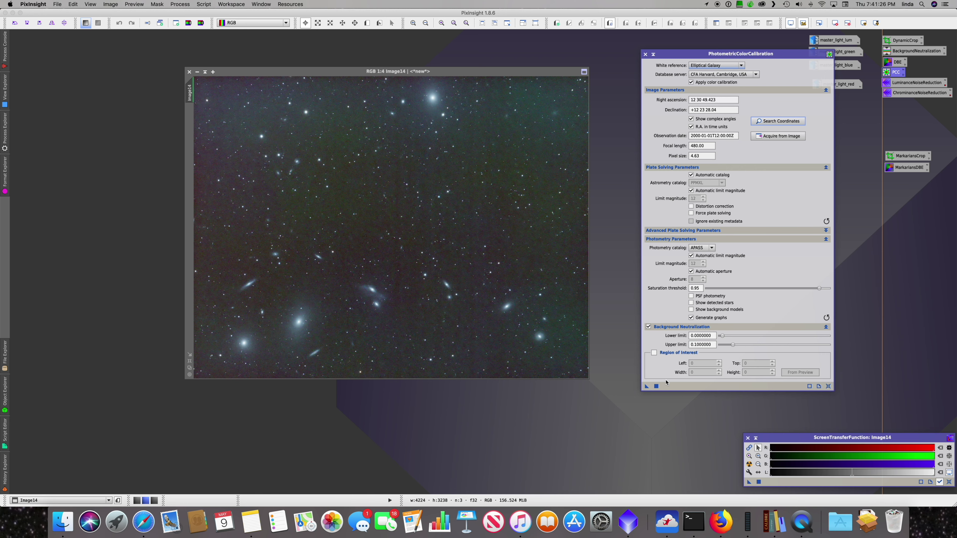
pyautogui.moveTo(664, 380)
pyautogui.moveTo(647, 386); pyautogui.dragTo(661, 389)
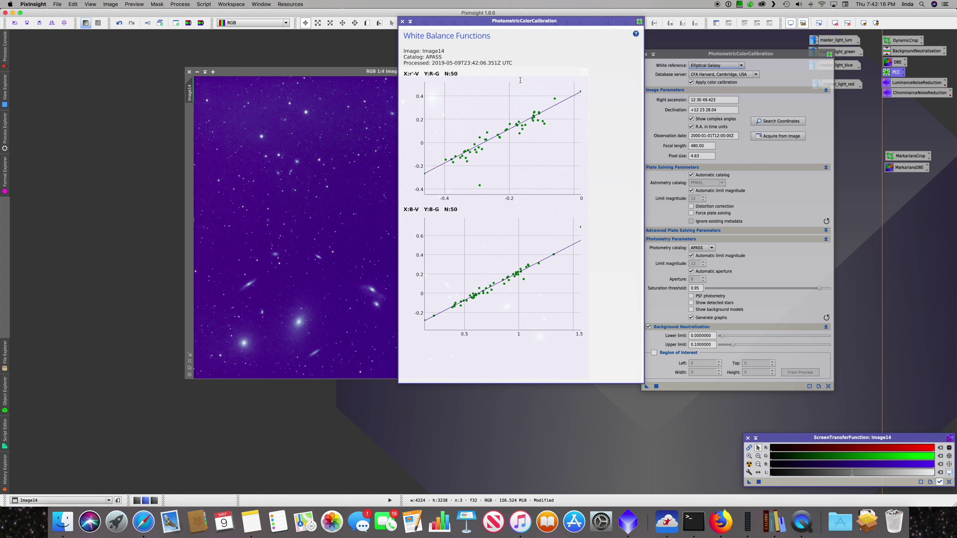
# Close the White Balance Functions graphs and re-apply auto-stretch to calibrated Image14
pyautogui.moveTo(513, 101)
pyautogui.click(402, 22)
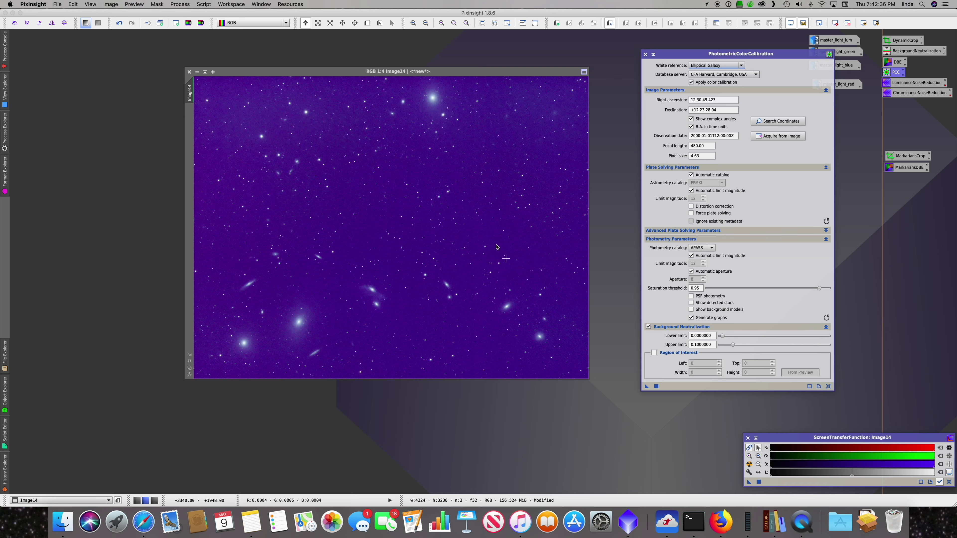
pyautogui.click(481, 222)
pyautogui.press('super+a')
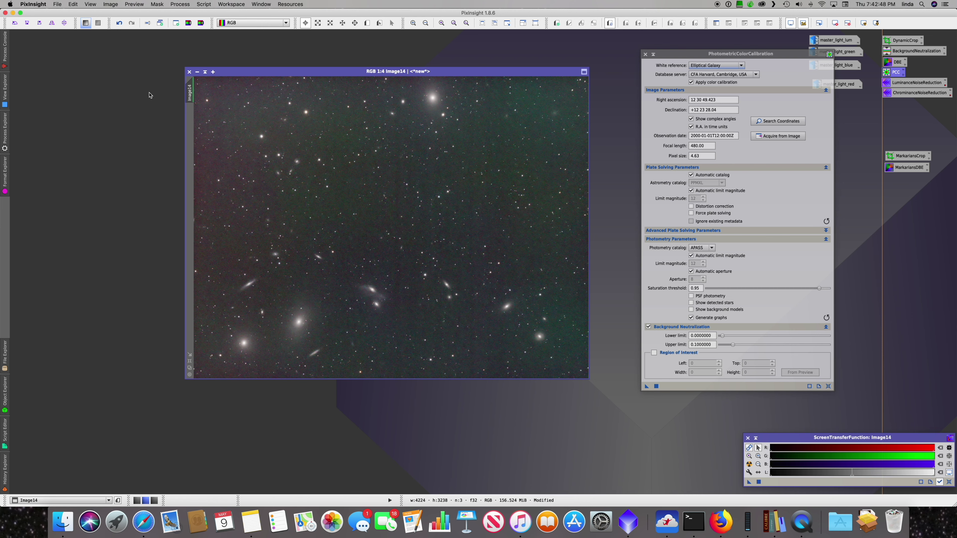
# Rename Image14 to rbg and close PhotometricColorCalibration
pyautogui.click(190, 95)
pyautogui.click(189, 95)
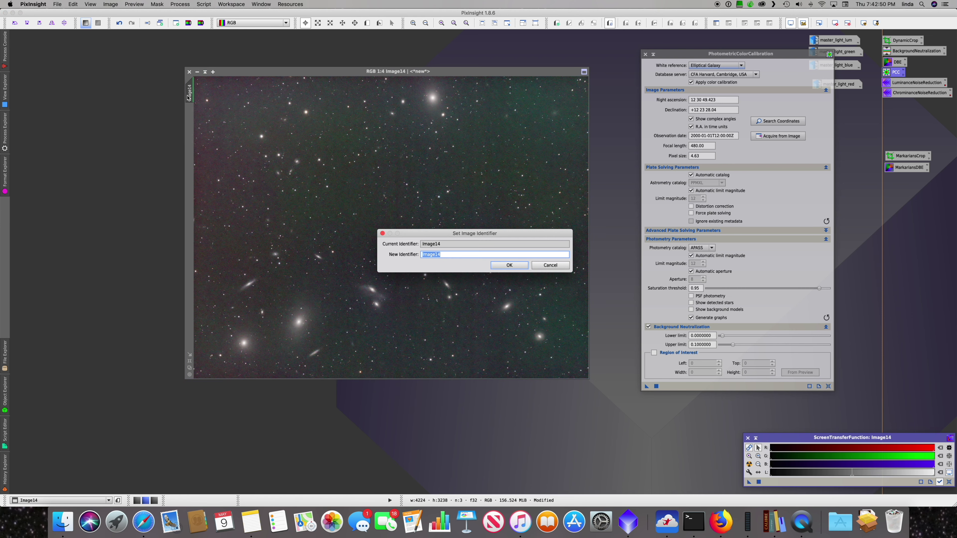
pyautogui.write('rbg')
pyautogui.press('Return')
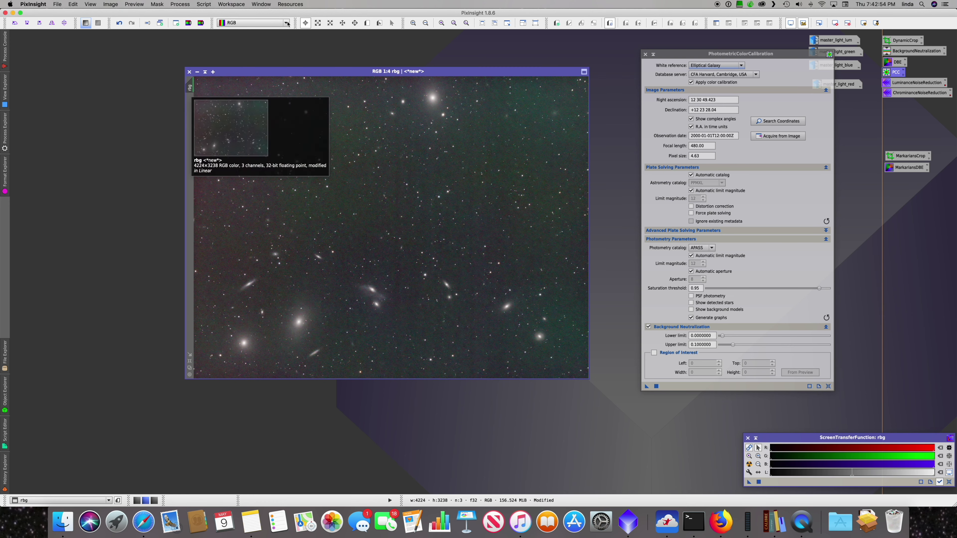
pyautogui.click(644, 54)
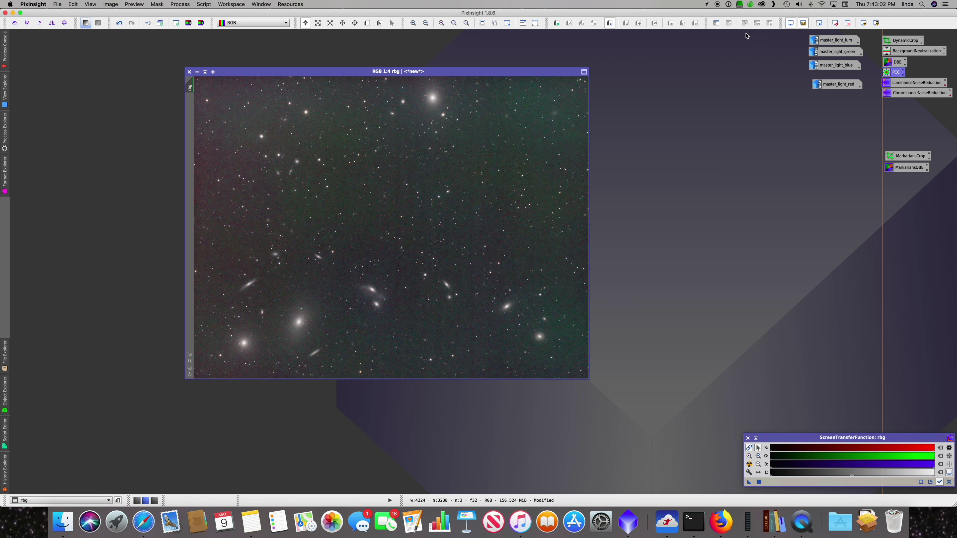
# Send rbg and master_light_lum to the Nonlinear workspace and switch to it
pyautogui.click(716, 5)
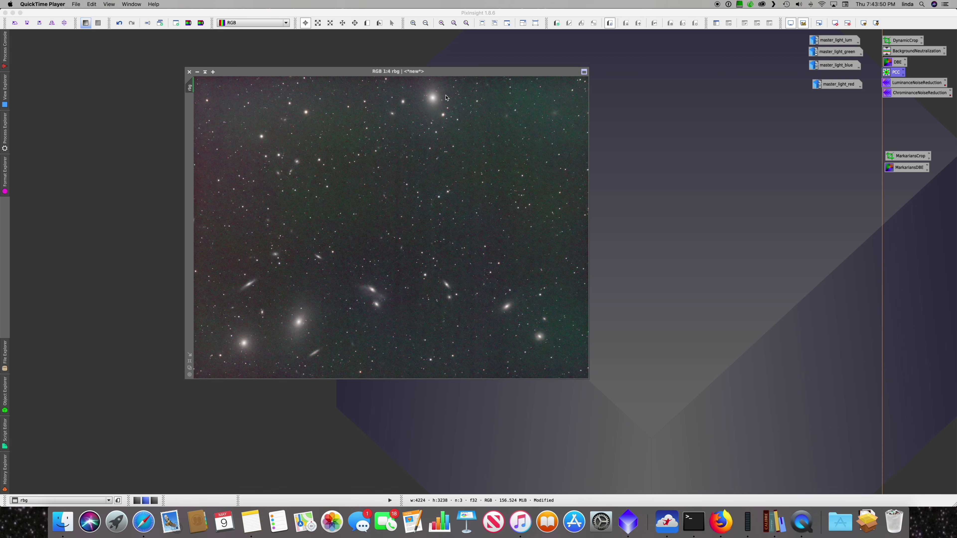
pyautogui.rightClick(463, 72)
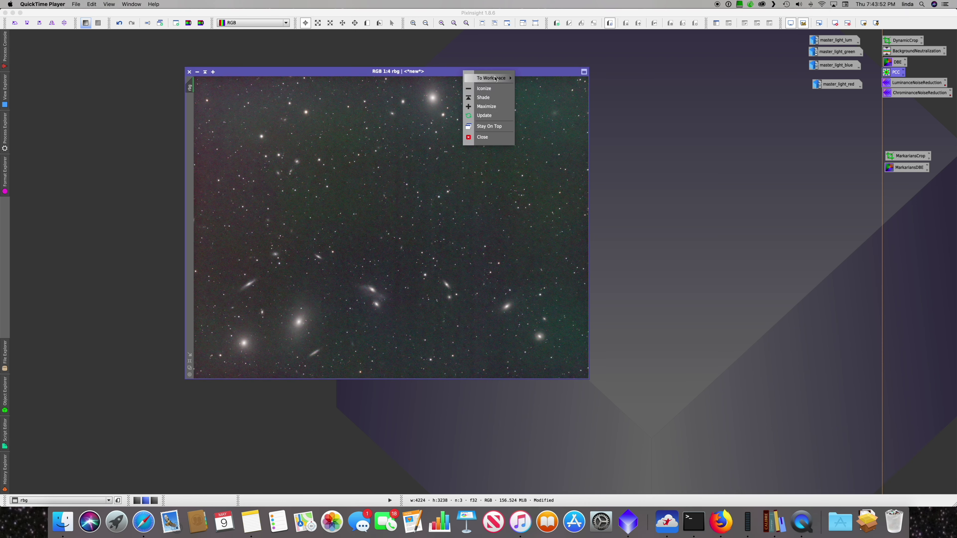
pyautogui.moveTo(501, 78)
pyautogui.click(542, 97)
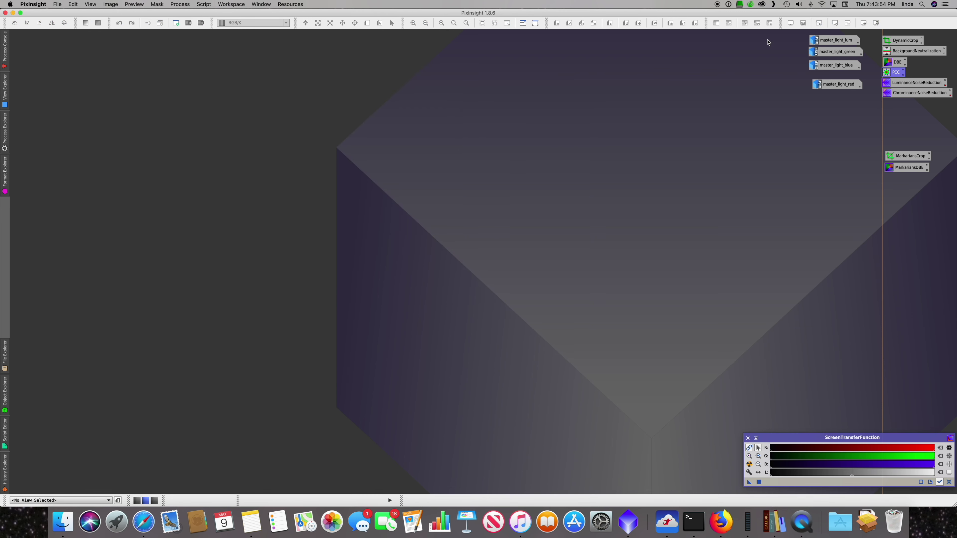
pyautogui.rightClick(835, 41)
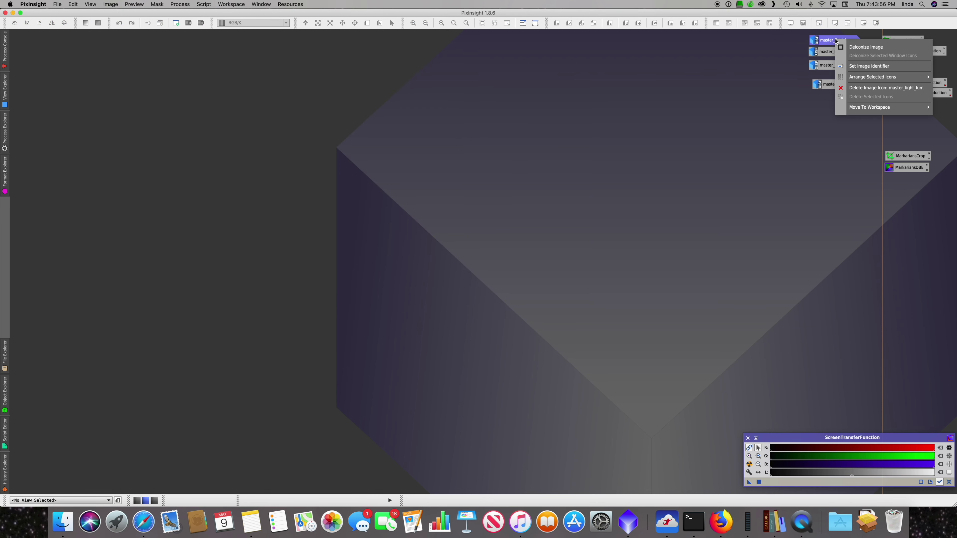
pyautogui.moveTo(880, 110)
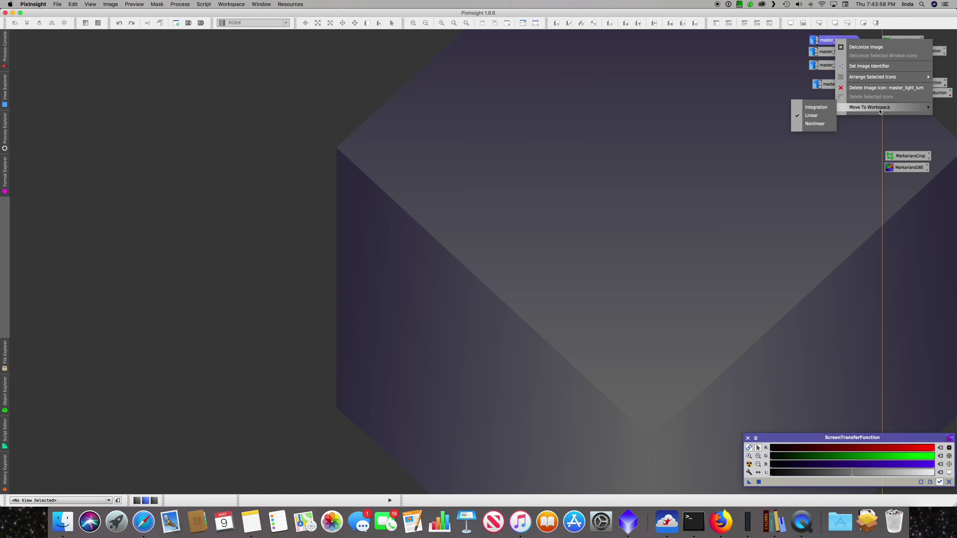
pyautogui.click(825, 125)
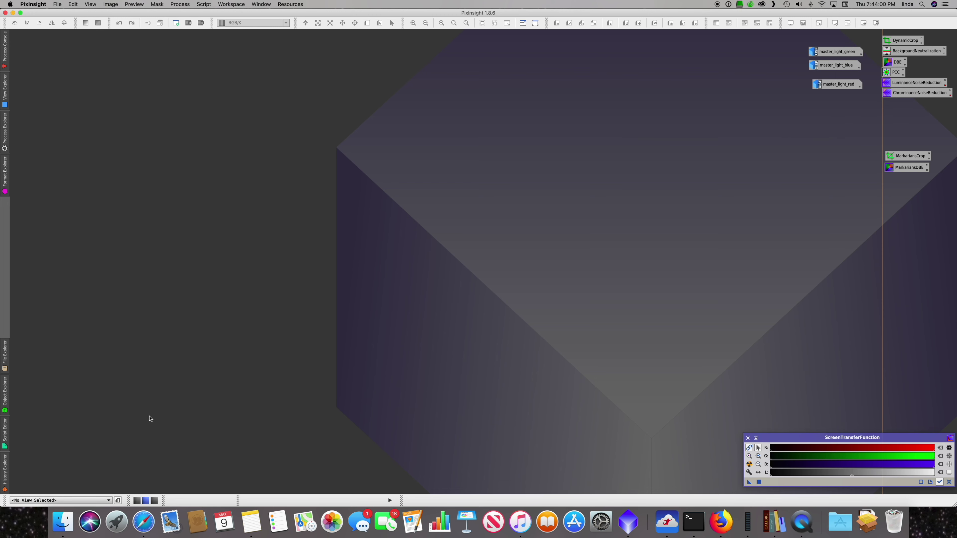
pyautogui.click(154, 500)
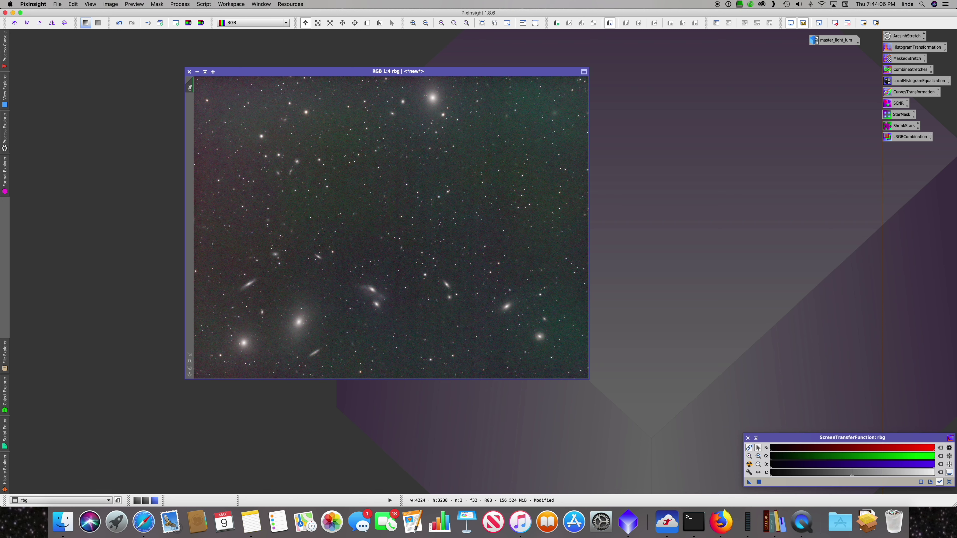
# Open HistogramTransformation with an enlarged Real-Time Preview centred on rbg
pyautogui.doubleClick(919, 47)
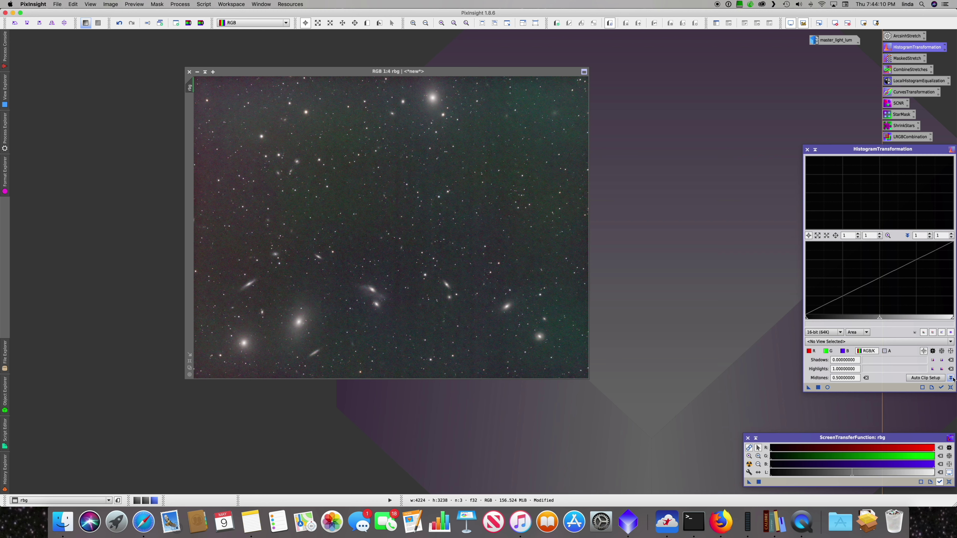
pyautogui.click(827, 387)
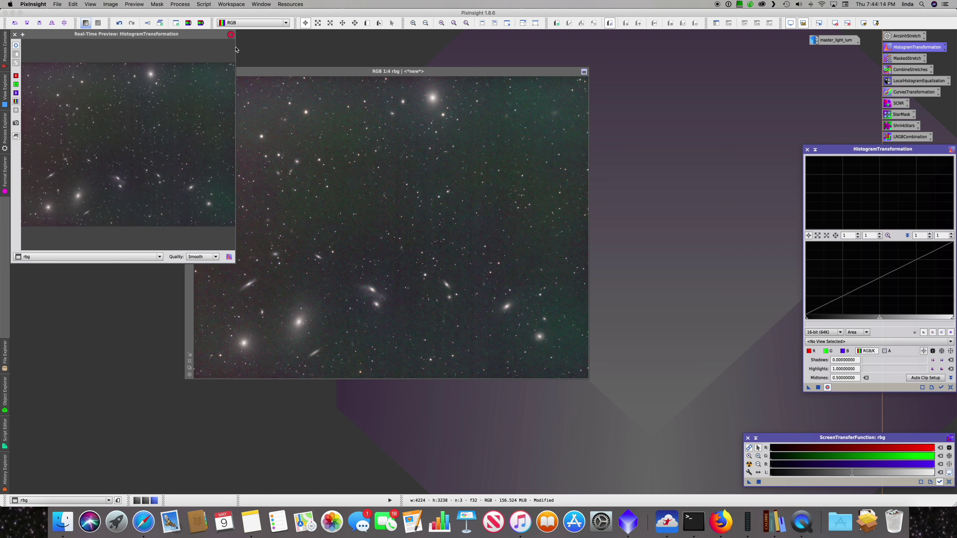
pyautogui.moveTo(193, 34); pyautogui.dragTo(421, 45)
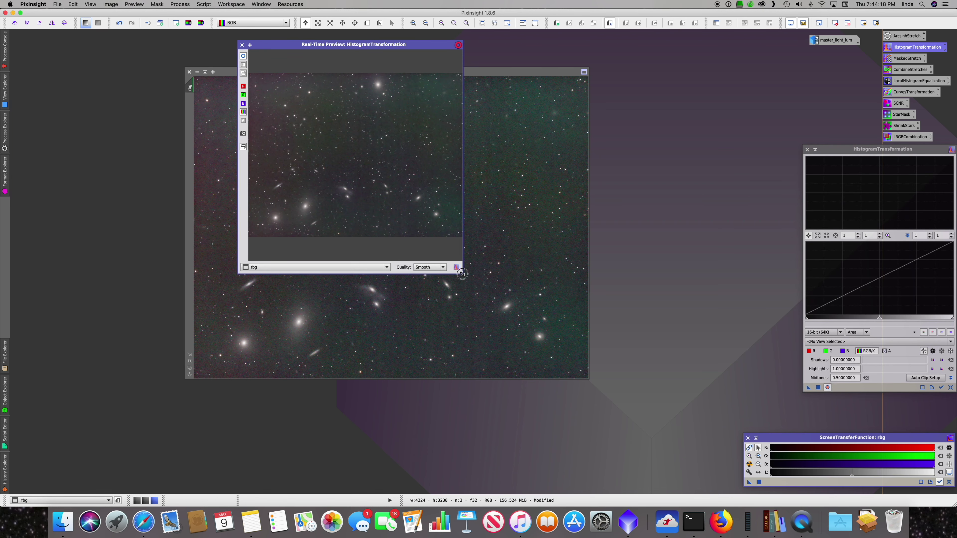
pyautogui.moveTo(462, 274); pyautogui.dragTo(760, 434)
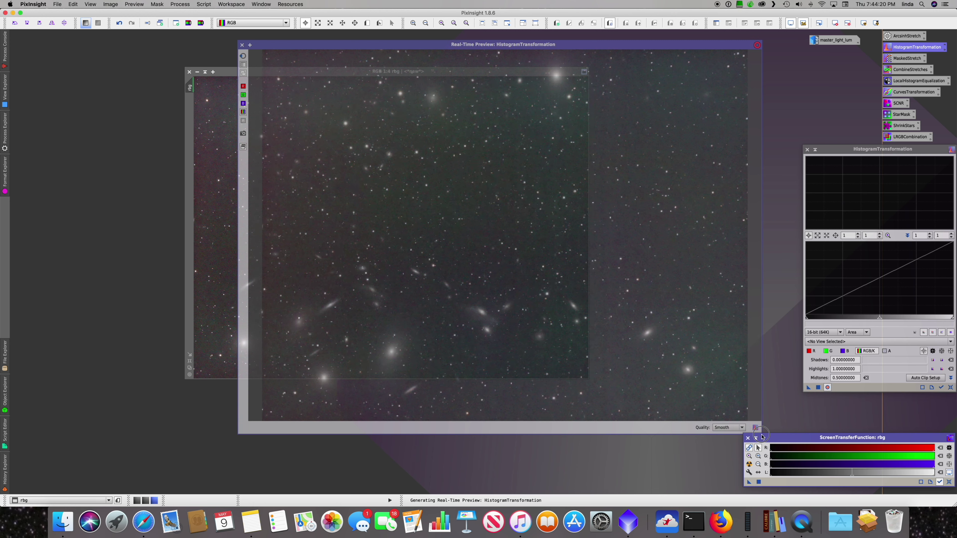
# Reset the screen stretch and lower the midtones while zooming the histogram to 10, then 100
pyautogui.click(949, 482)
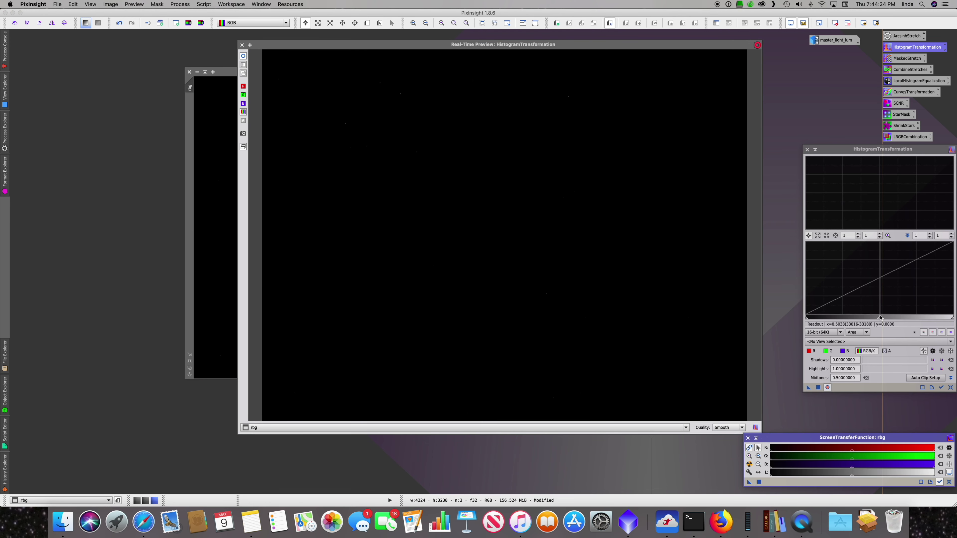
pyautogui.moveTo(879, 318); pyautogui.dragTo(812, 320)
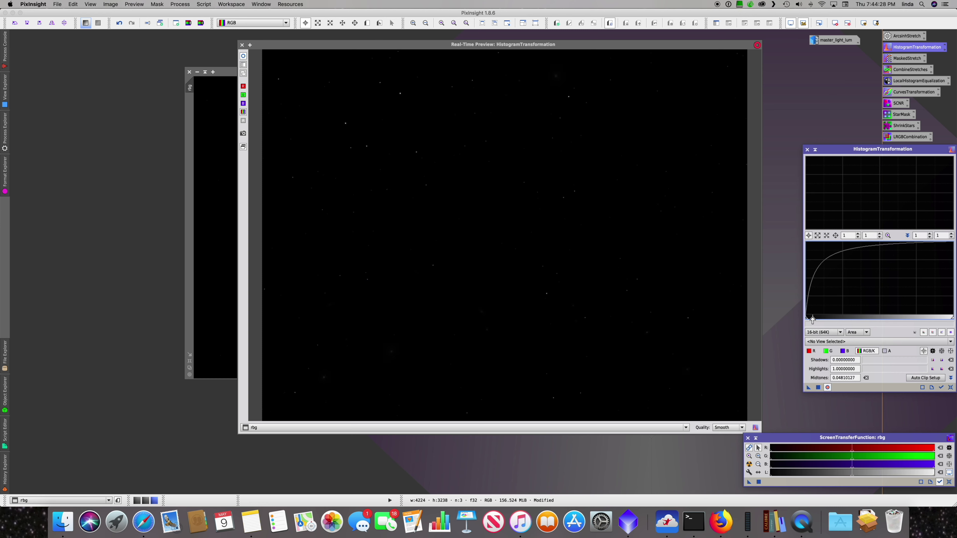
pyautogui.moveTo(846, 235); pyautogui.dragTo(837, 237)
pyautogui.write('10')
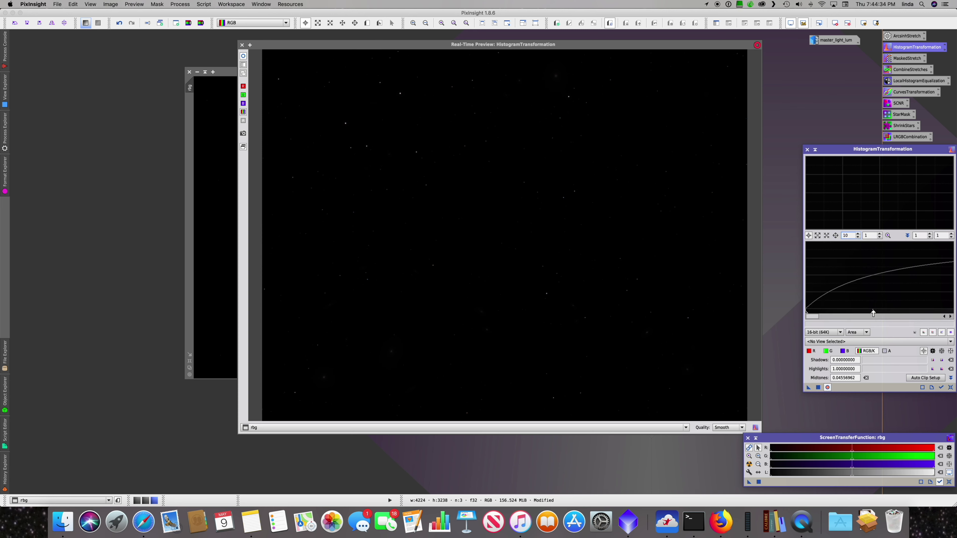
pyautogui.moveTo(872, 311); pyautogui.dragTo(819, 312)
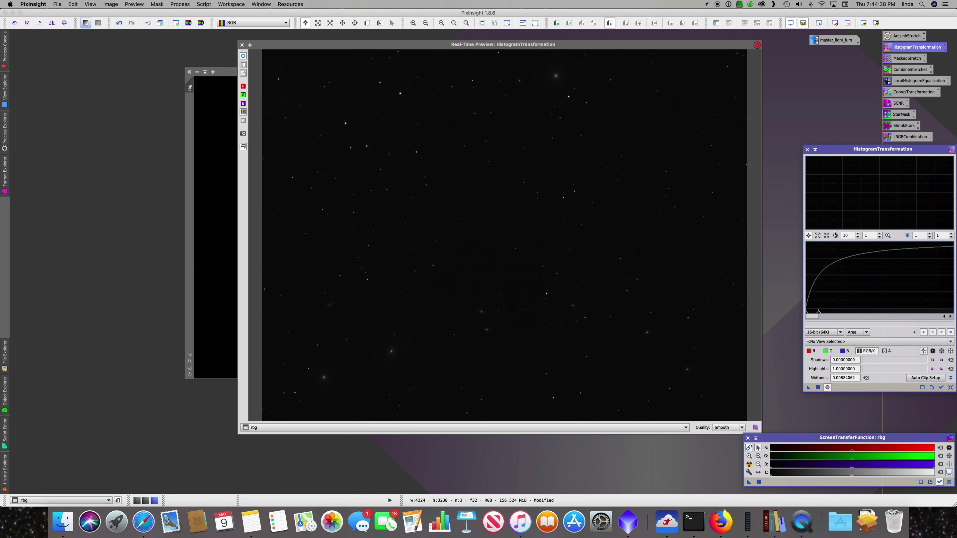
pyautogui.moveTo(852, 235); pyautogui.dragTo(831, 233)
pyautogui.write('100')
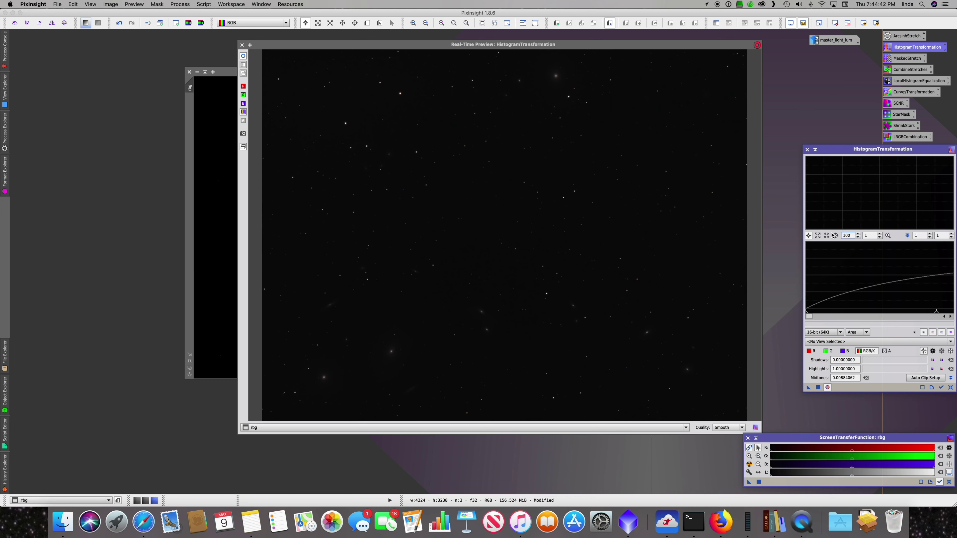
# Fine-tune midtones to 0.00113651 and shadows to 0.00017677 for a dark grey sky
pyautogui.moveTo(935, 313); pyautogui.dragTo(827, 312)
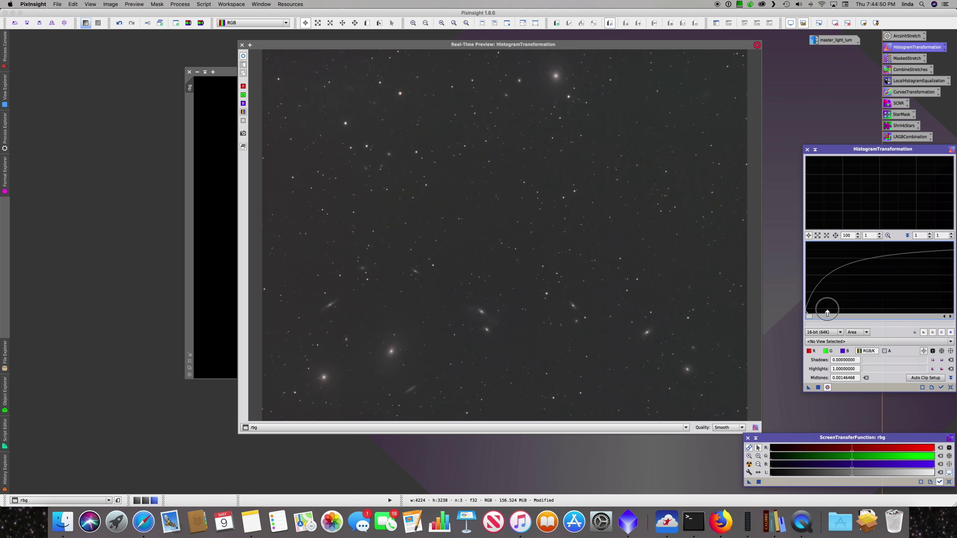
pyautogui.moveTo(806, 314); pyautogui.dragTo(806, 315)
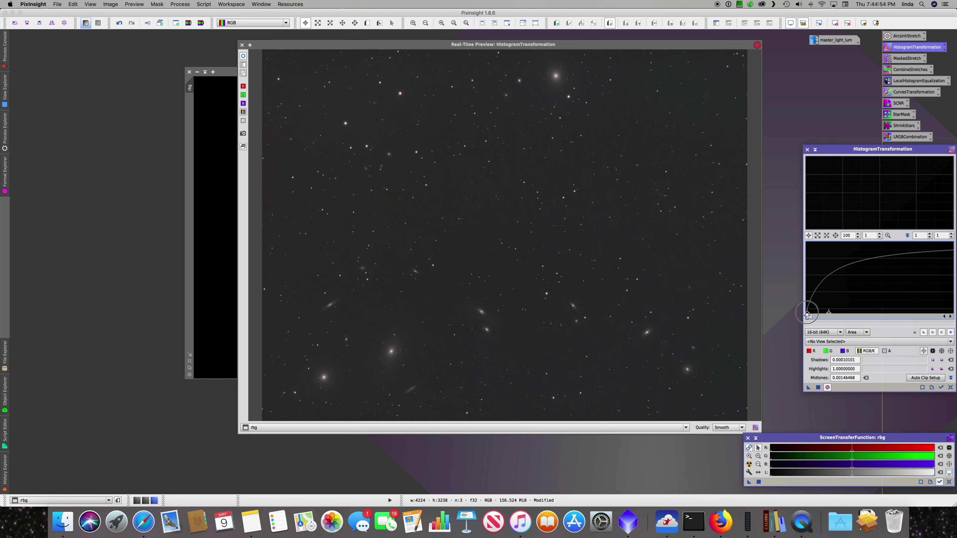
pyautogui.moveTo(828, 312); pyautogui.dragTo(825, 312)
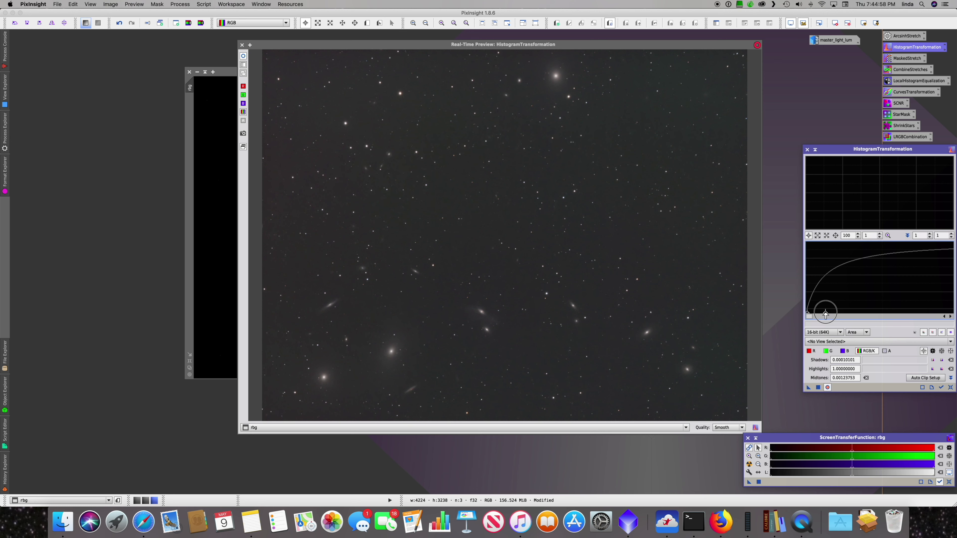
pyautogui.moveTo(825, 312); pyautogui.dragTo(809, 314)
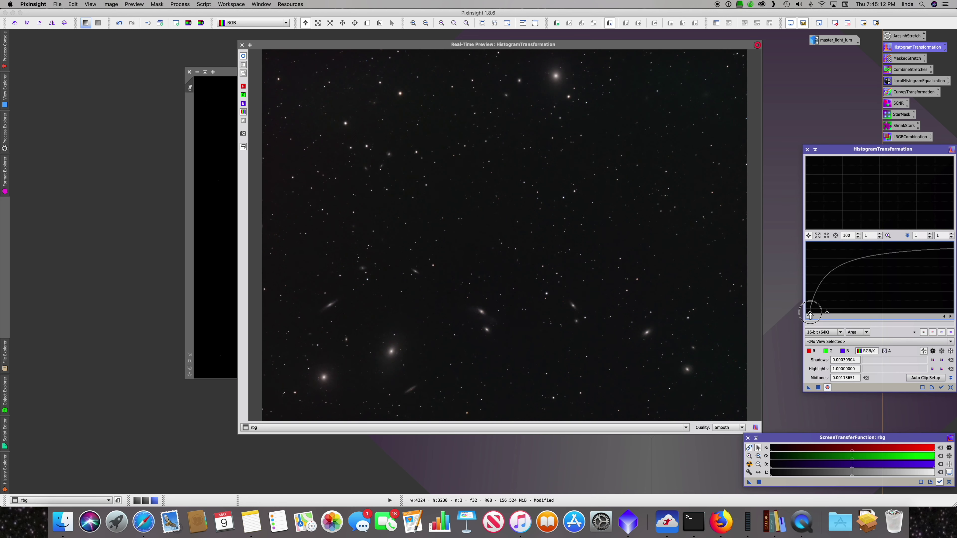
pyautogui.moveTo(810, 315); pyautogui.dragTo(808, 315)
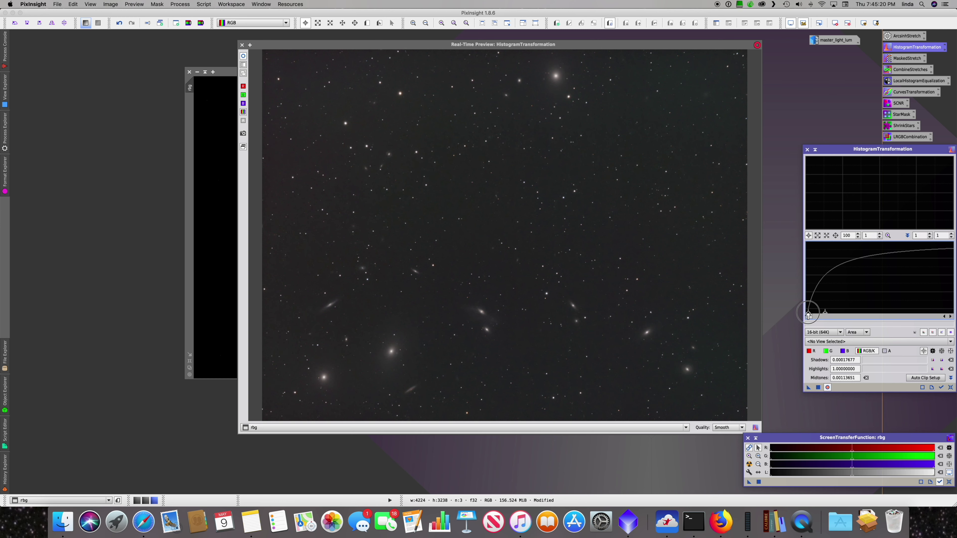
pyautogui.moveTo(808, 315); pyautogui.dragTo(808, 315)
# Apply the stretch to rbg, close the real-time preview, and reopen master_light_lum
pyautogui.moveTo(808, 387); pyautogui.dragTo(821, 389)
pyautogui.click(818, 388)
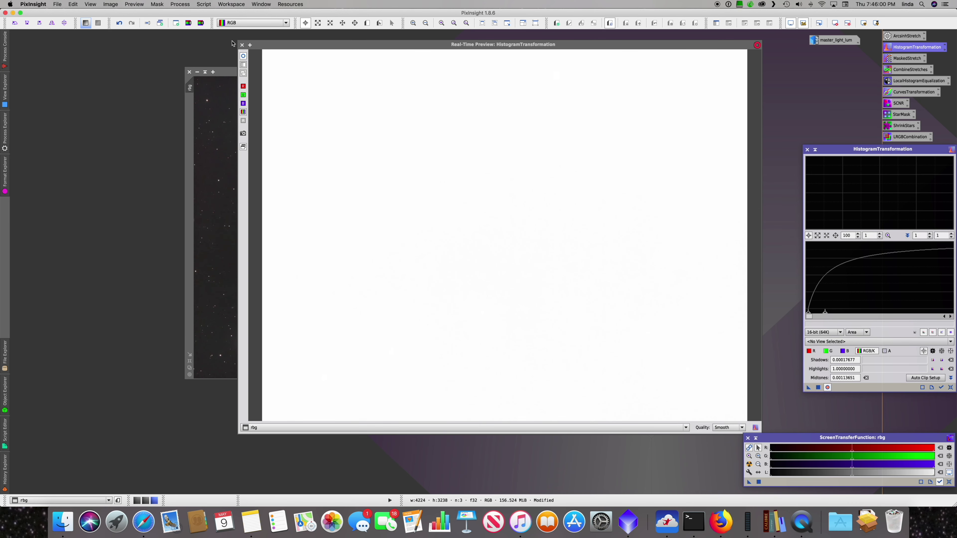
pyautogui.click(242, 45)
pyautogui.moveTo(324, 73); pyautogui.dragTo(153, 41)
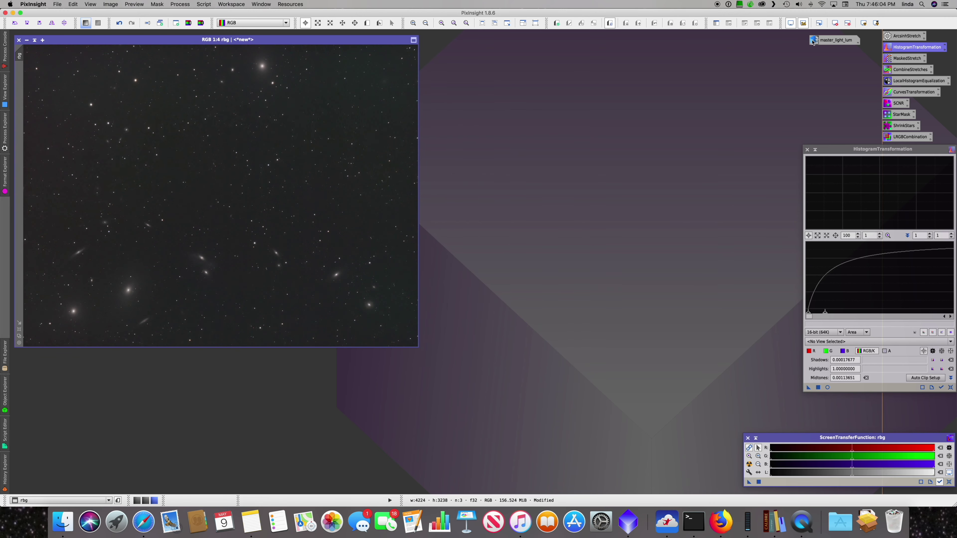
pyautogui.doubleClick(836, 40)
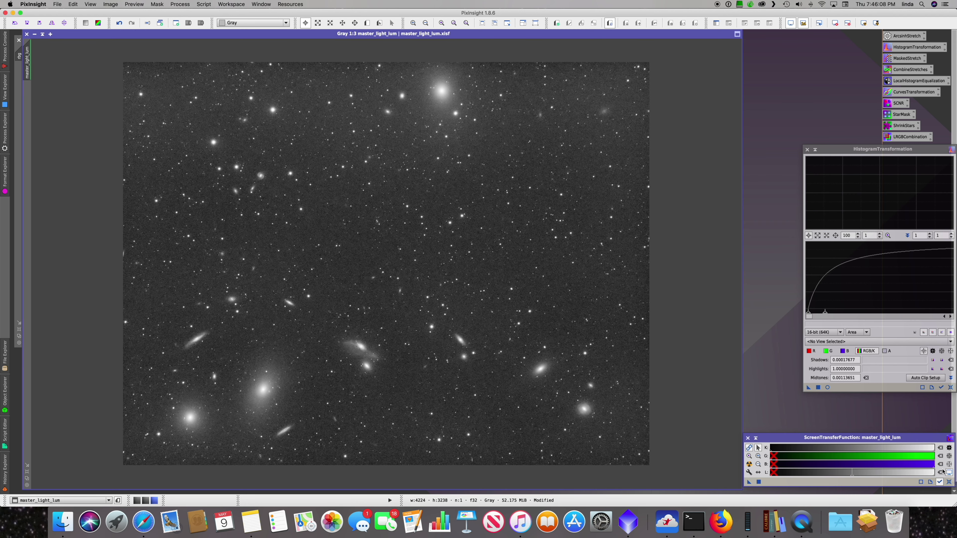
# Show master_light_lum unstretched and load it into a reset HistogramTransformation
pyautogui.click(949, 483)
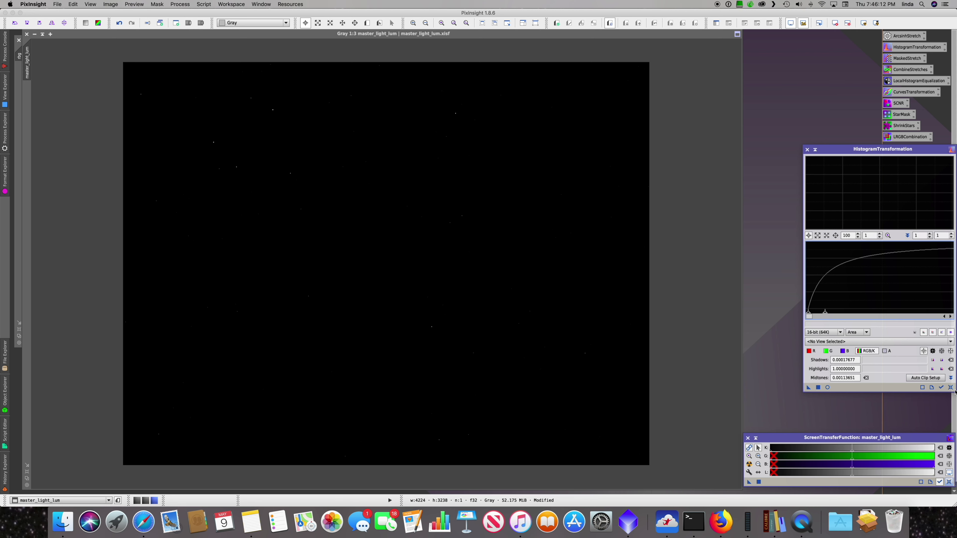
pyautogui.click(940, 387)
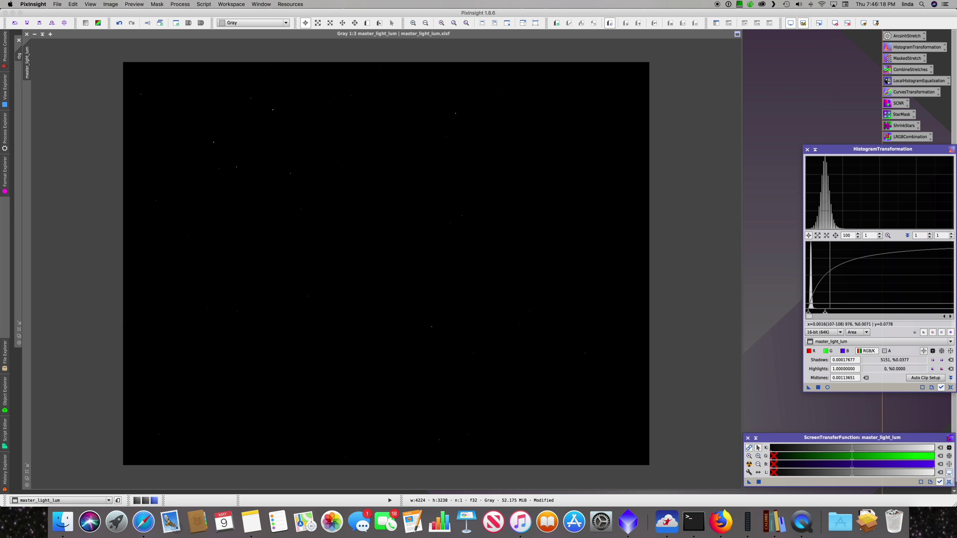
pyautogui.click(950, 387)
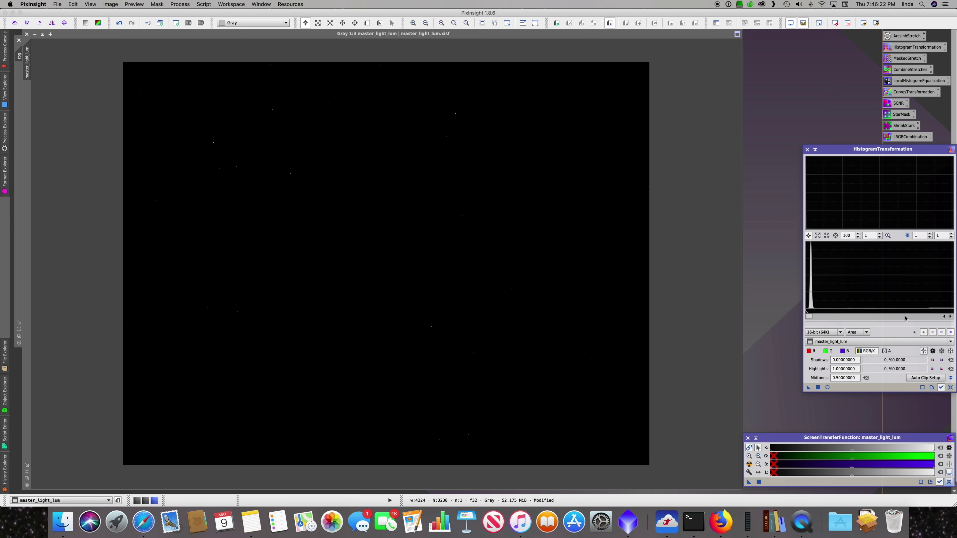
# Zoom the histogram and drag midtones far left to about 0.00092506, with real-time preview on
pyautogui.doubleClick(847, 236)
pyautogui.click(827, 235)
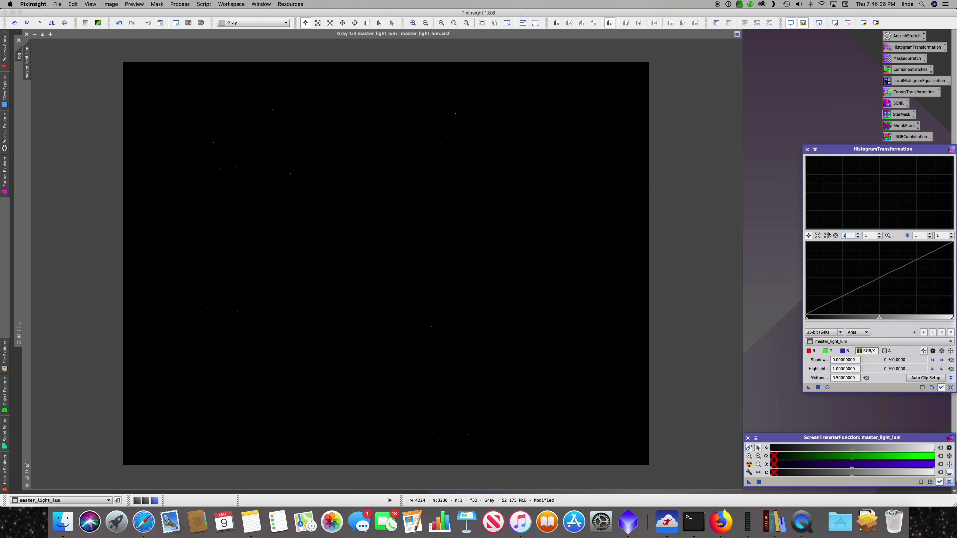
pyautogui.moveTo(878, 319); pyautogui.dragTo(813, 319)
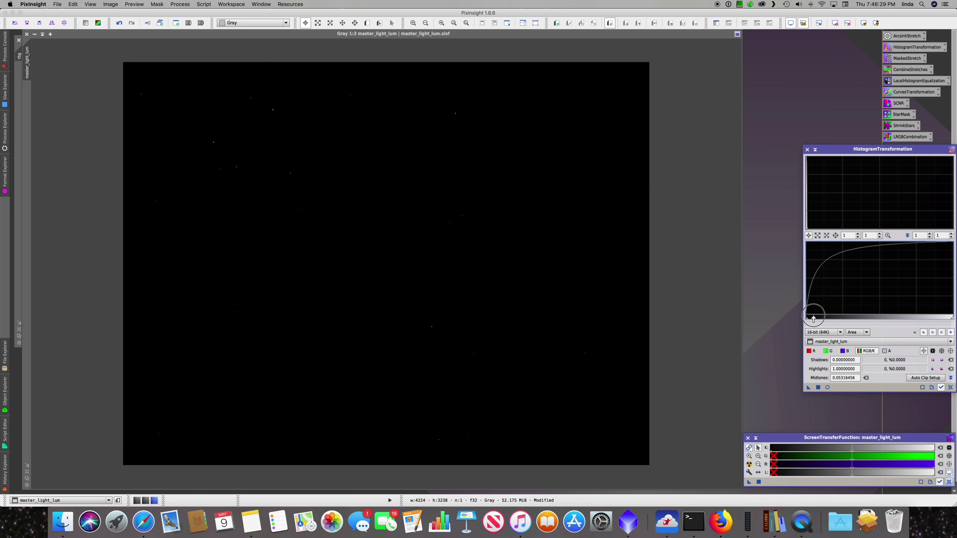
pyautogui.click(846, 235)
pyautogui.write('0')
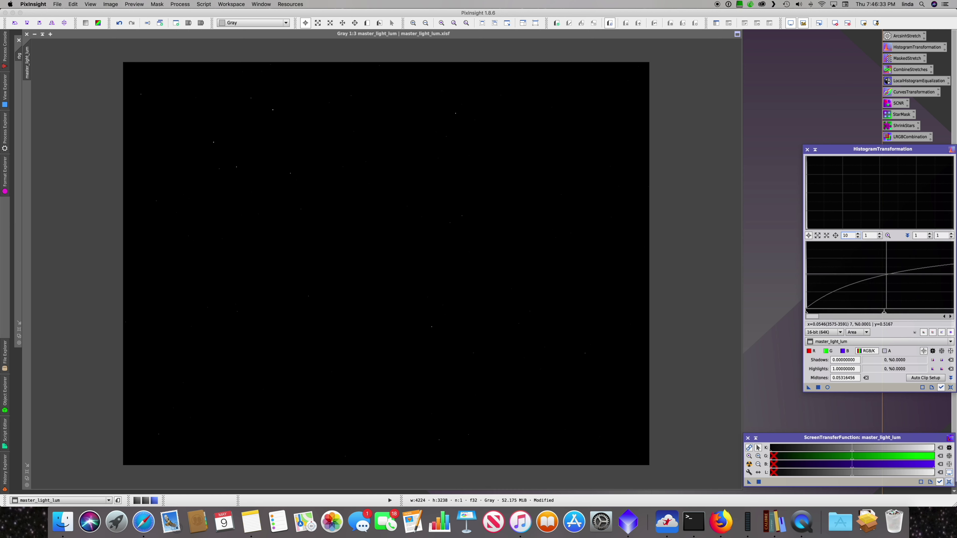
pyautogui.moveTo(883, 312); pyautogui.dragTo(814, 312)
pyautogui.click(850, 235)
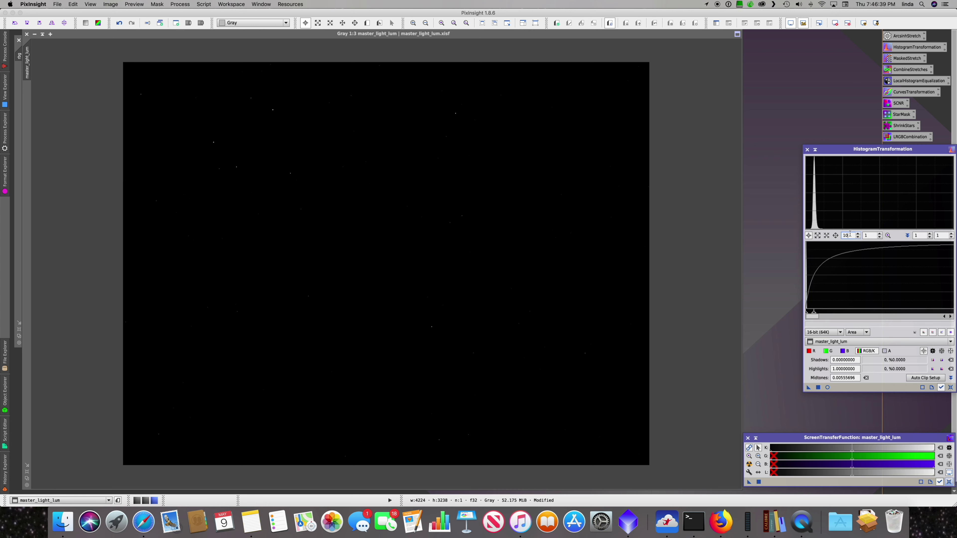
pyautogui.write('0')
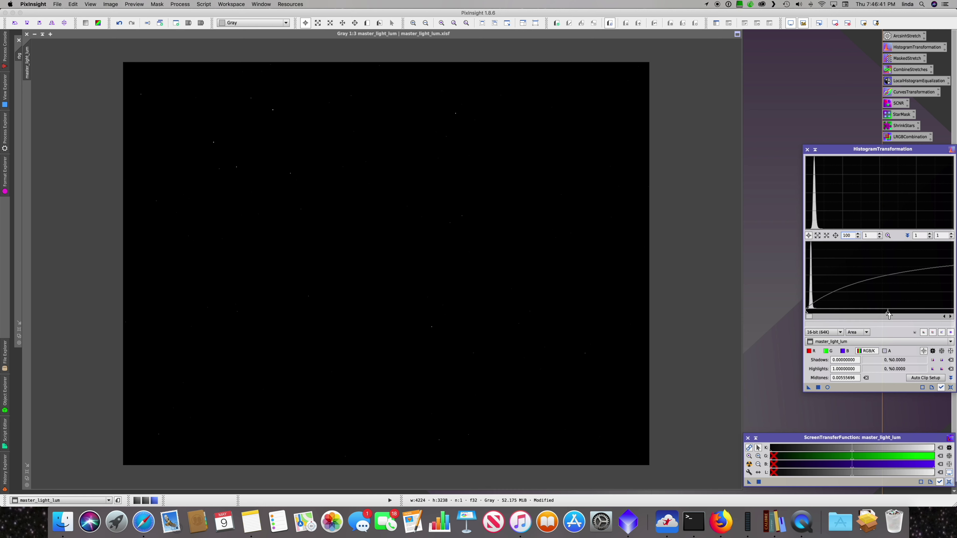
pyautogui.moveTo(887, 313); pyautogui.dragTo(815, 312)
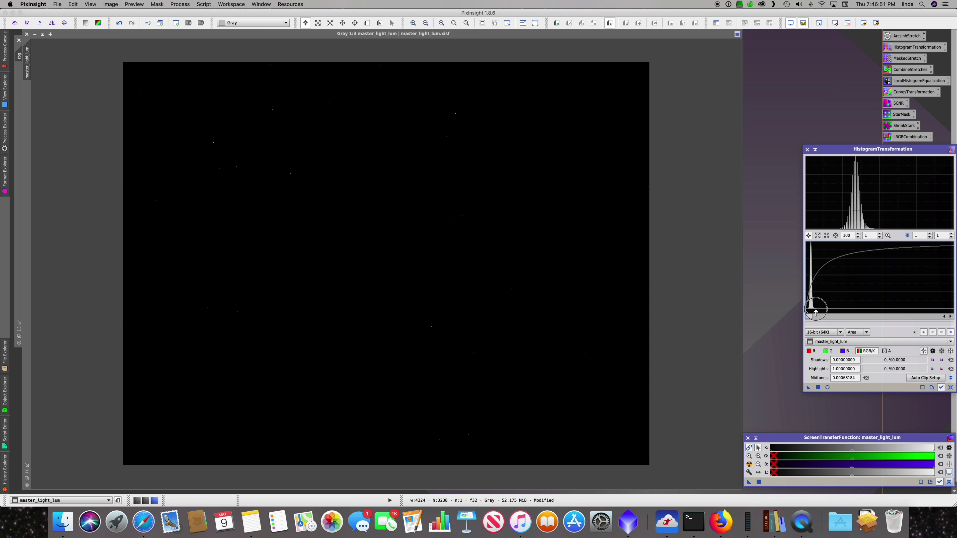
pyautogui.moveTo(815, 312); pyautogui.dragTo(812, 313)
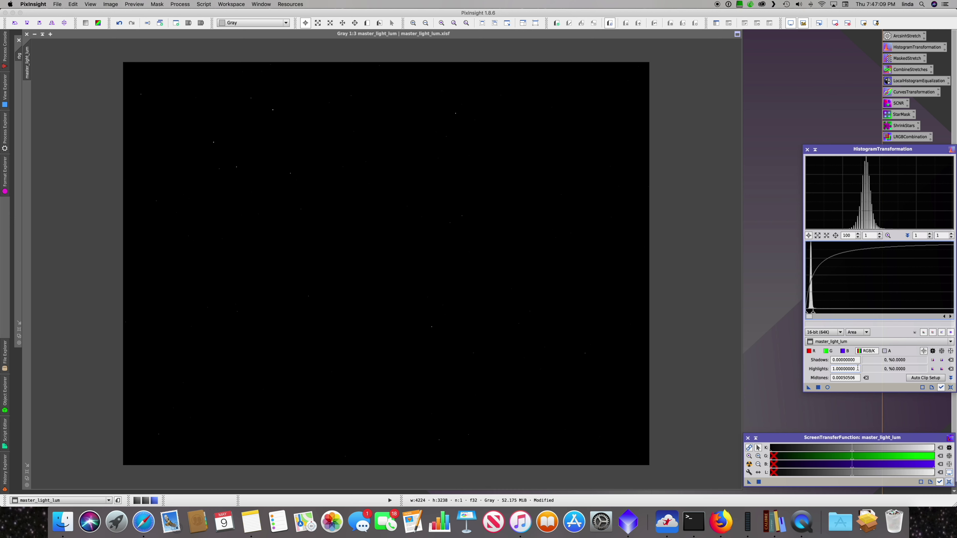
pyautogui.click(828, 387)
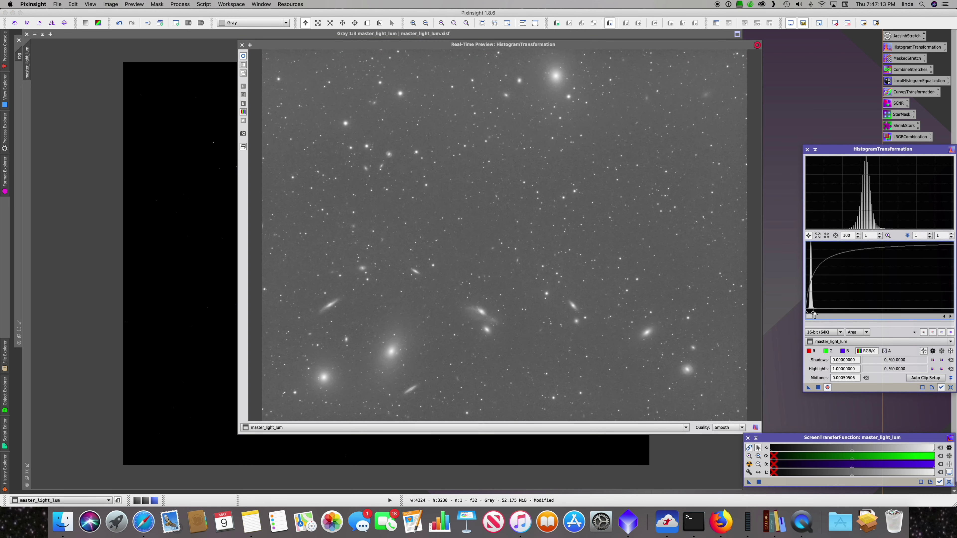
# Apply the stretch to master_light_lum with shadows 0.00011364 and midtones 0.00150271, then close the preview
pyautogui.moveTo(814, 314); pyautogui.dragTo(836, 313)
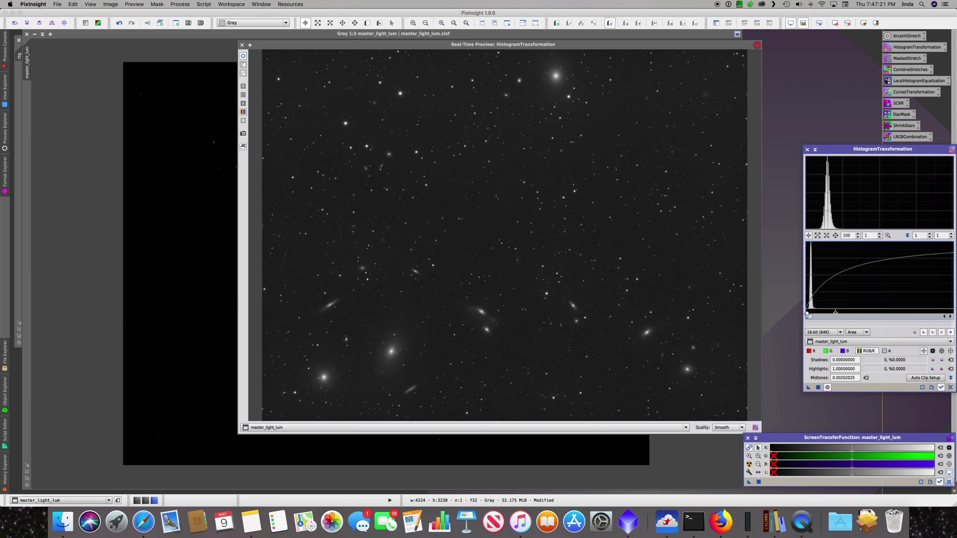
pyautogui.doubleClick(847, 236)
pyautogui.write('150')
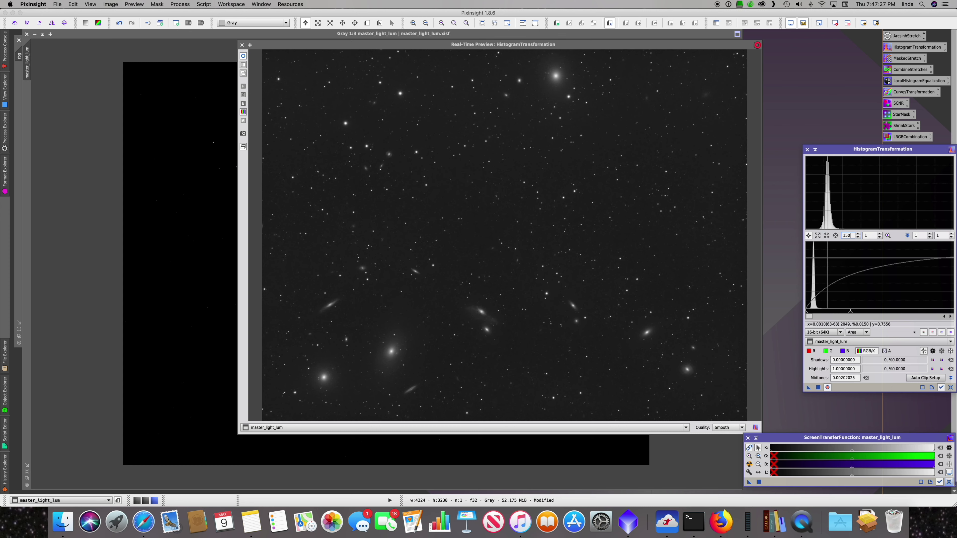
pyautogui.press('BackSpace')
pyautogui.press('BackSpace')
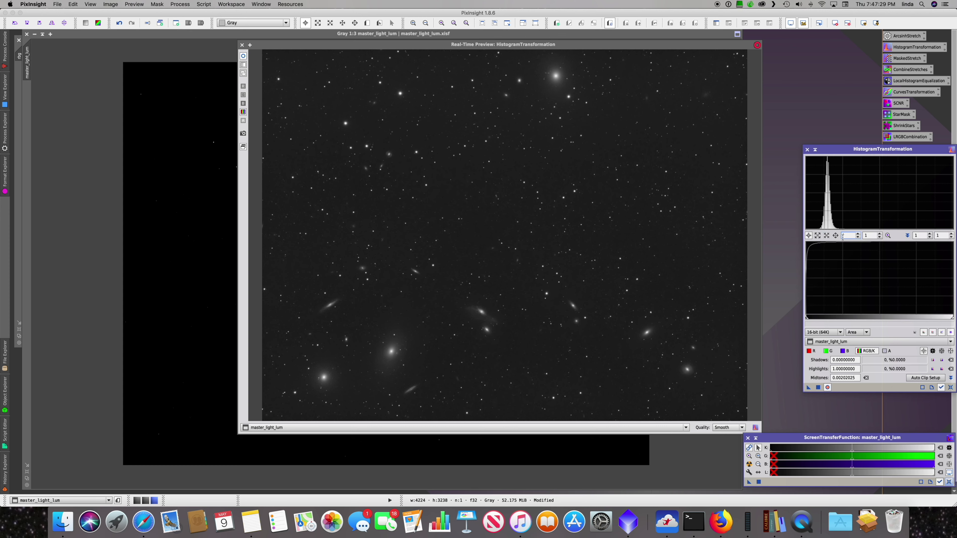
pyautogui.write('200')
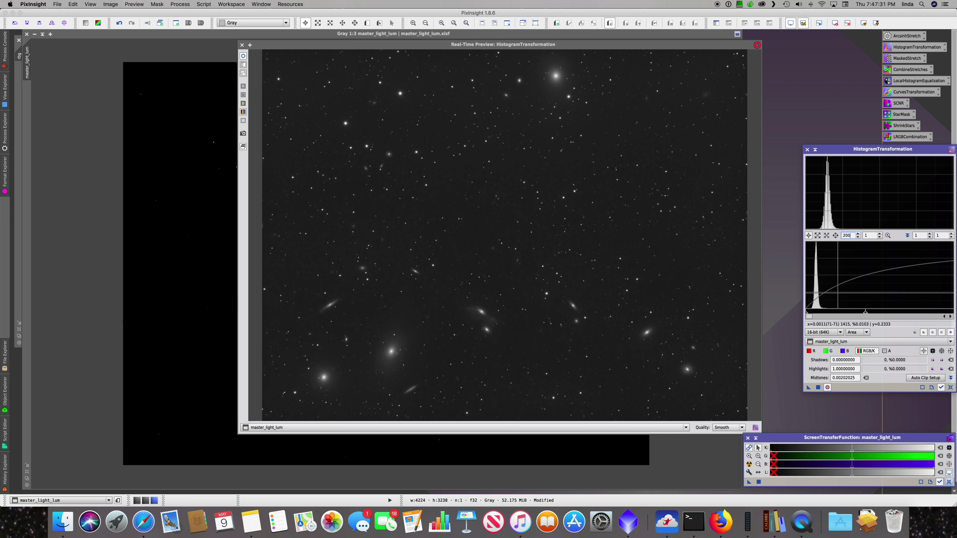
pyautogui.moveTo(806, 315); pyautogui.dragTo(808, 314)
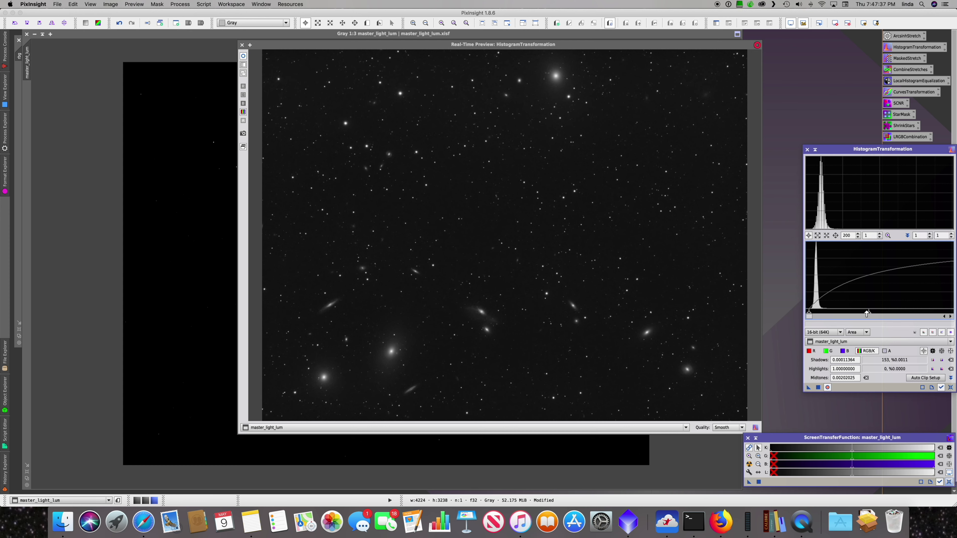
pyautogui.moveTo(868, 312); pyautogui.dragTo(853, 312)
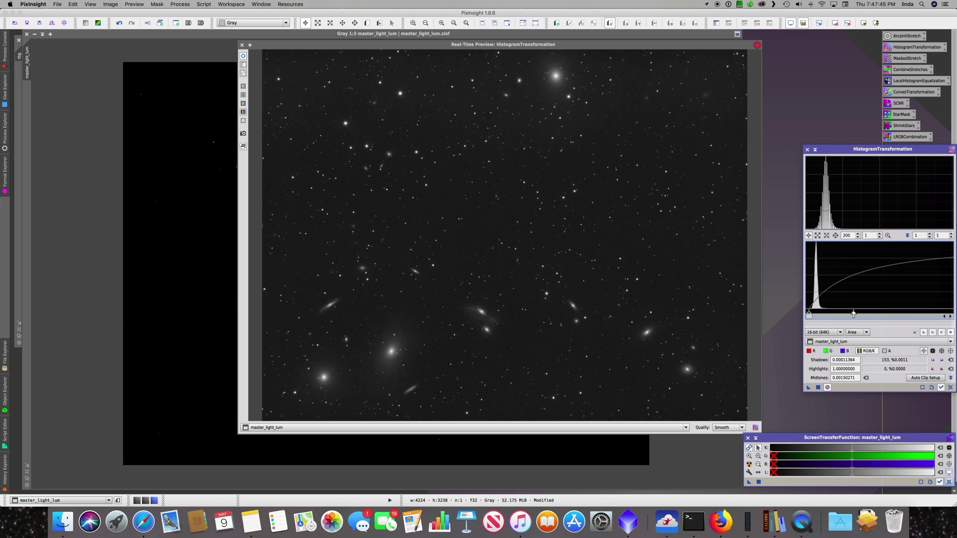
pyautogui.click(819, 387)
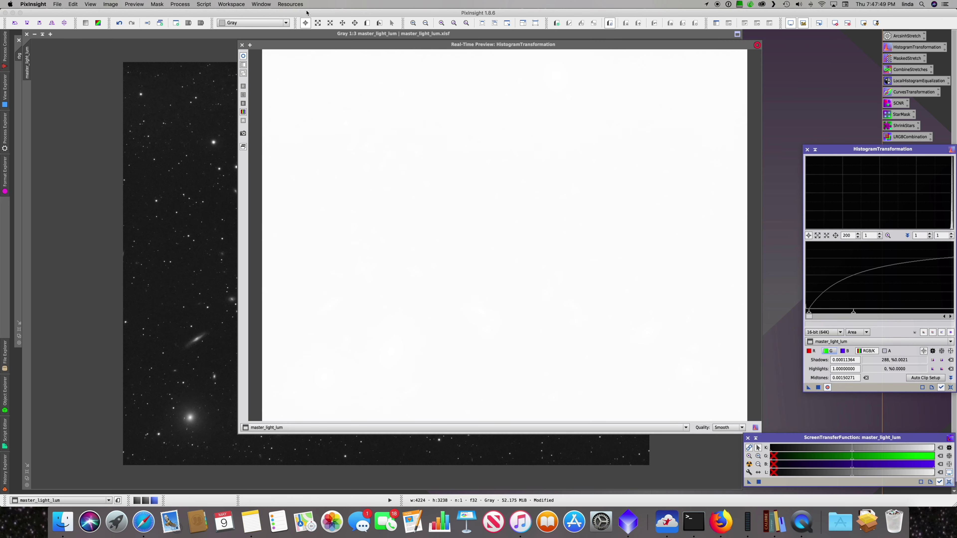
pyautogui.click(242, 45)
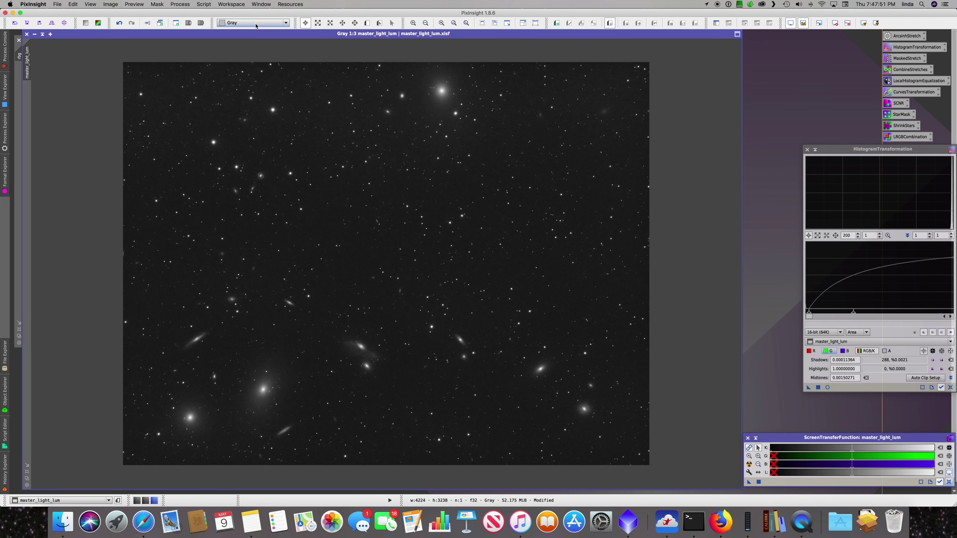
# Move master_light_lum aside, bring rbg forward at 1:3 zoom, and close HistogramTransformation
pyautogui.doubleClick(256, 35)
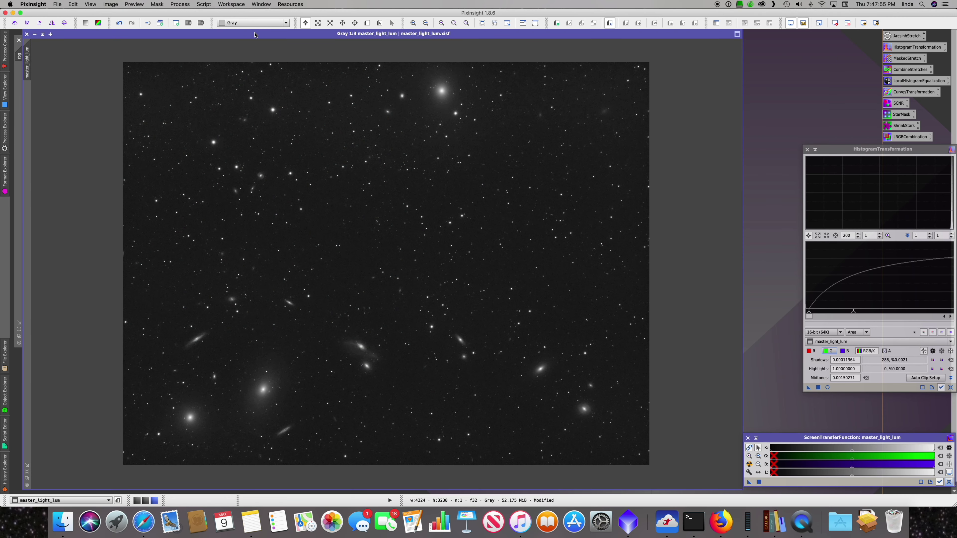
pyautogui.doubleClick(254, 34)
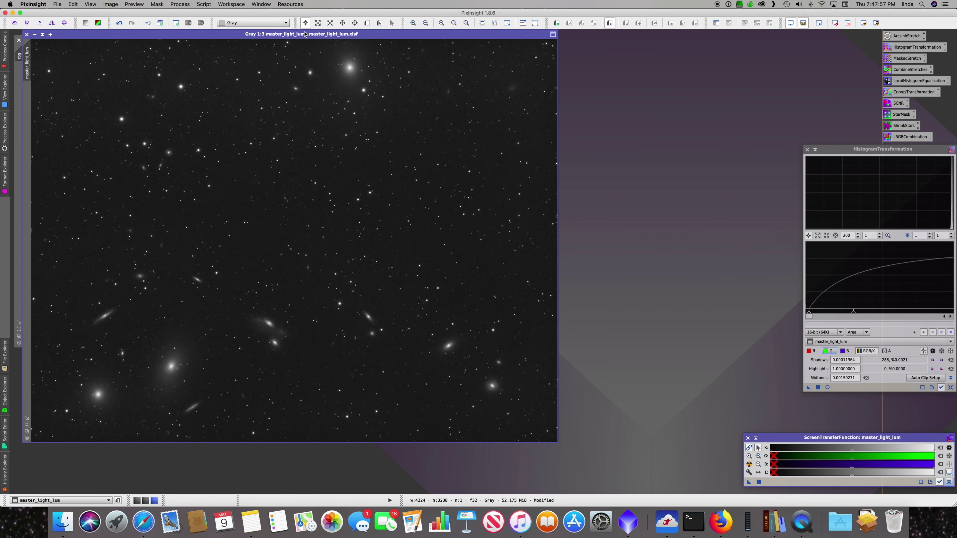
pyautogui.moveTo(306, 33); pyautogui.dragTo(493, 40)
pyautogui.click(112, 78)
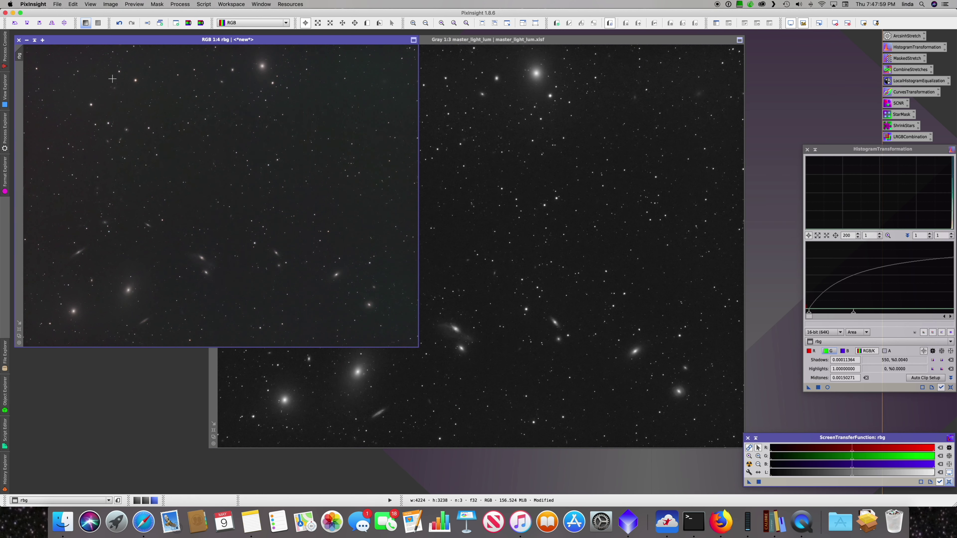
pyautogui.press('super+plus')
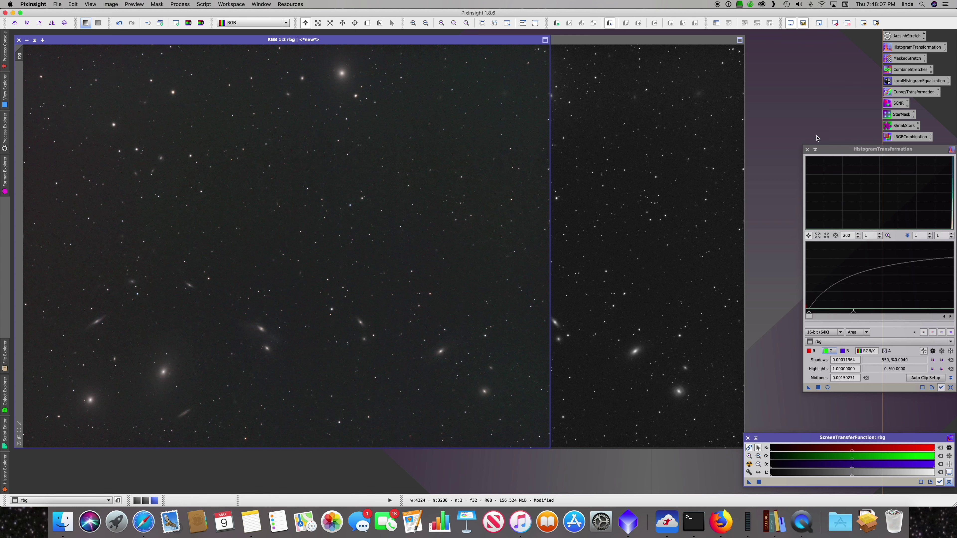
pyautogui.click(806, 149)
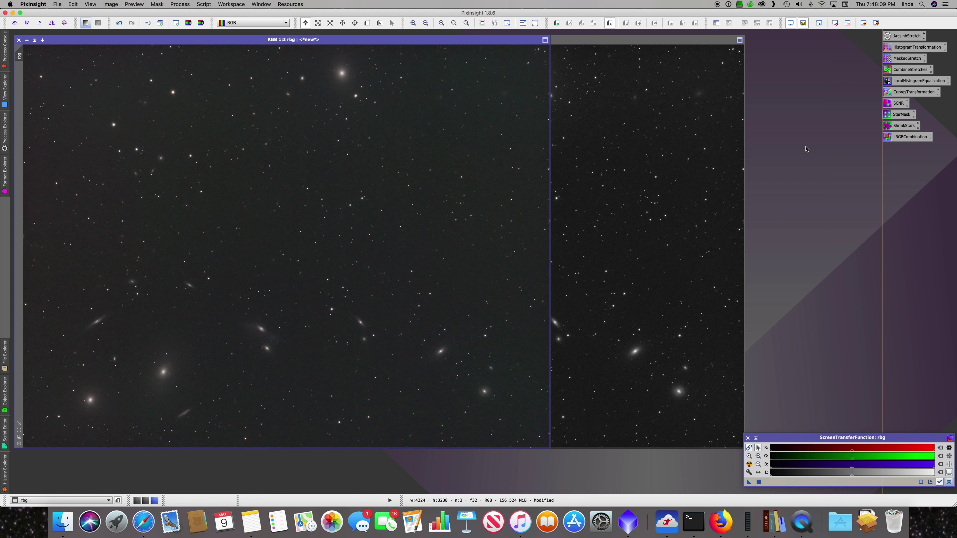
pyautogui.doubleClick(906, 138)
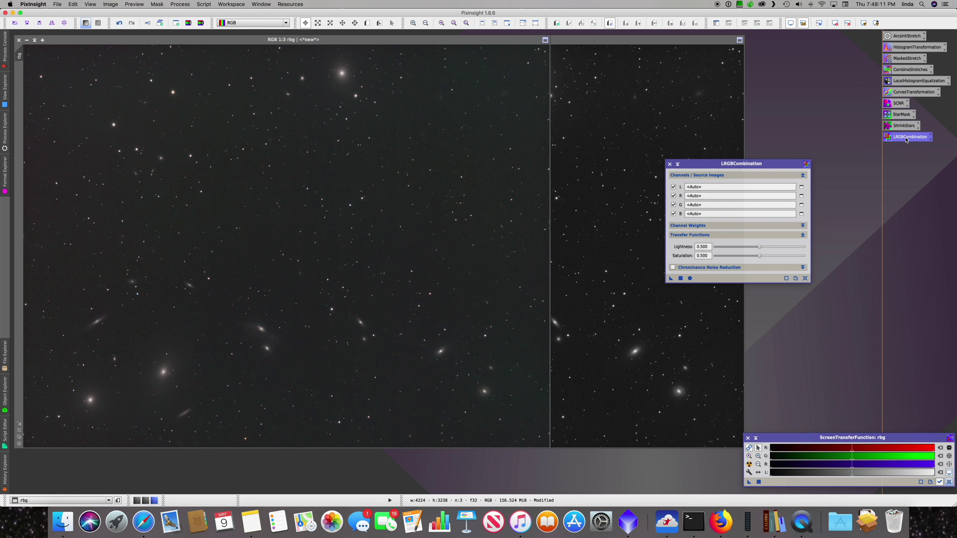
# Uncheck R, G and B in LRGBCombination, set master_light_lum as lightness, and apply to rbg
pyautogui.click(673, 196)
pyautogui.click(673, 204)
pyautogui.click(673, 214)
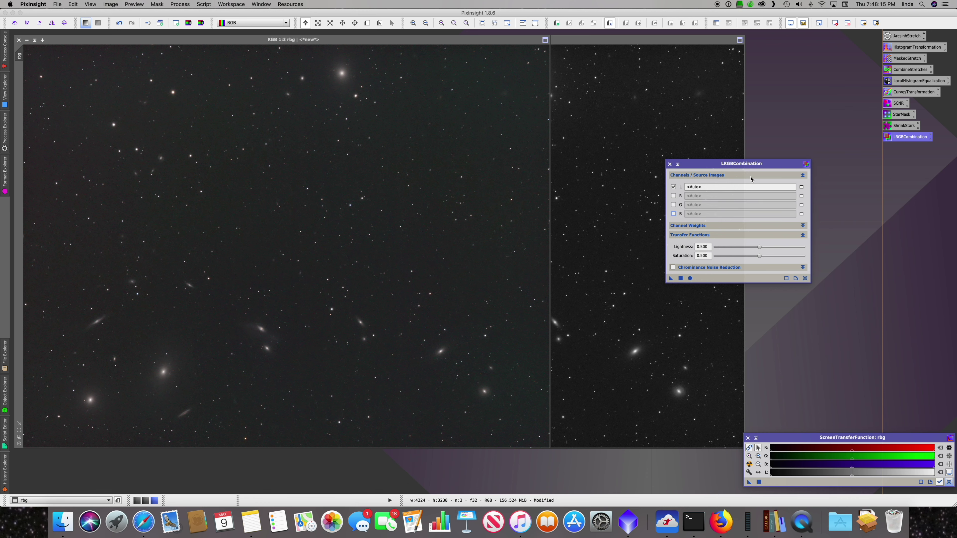
pyautogui.click(802, 187)
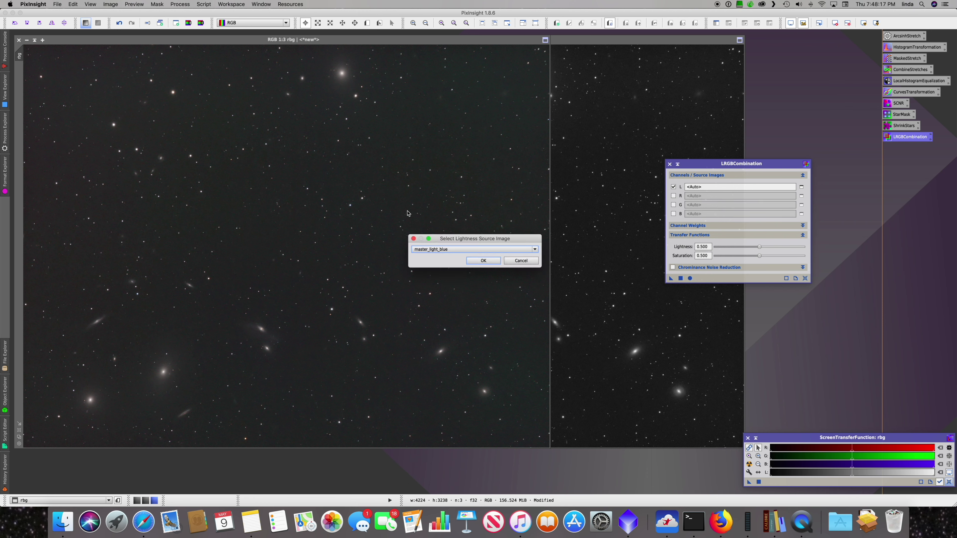
pyautogui.click(452, 249)
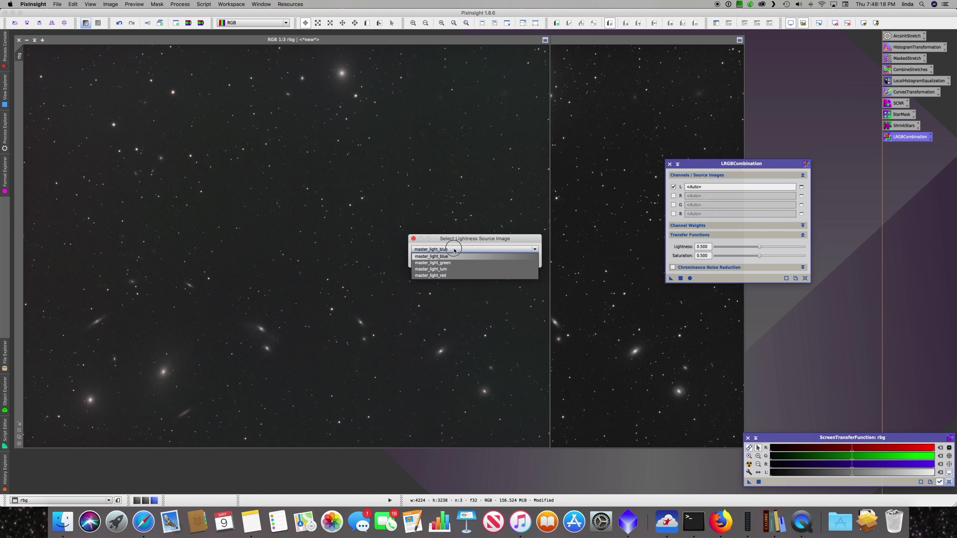
pyautogui.click(453, 269)
pyautogui.click(483, 261)
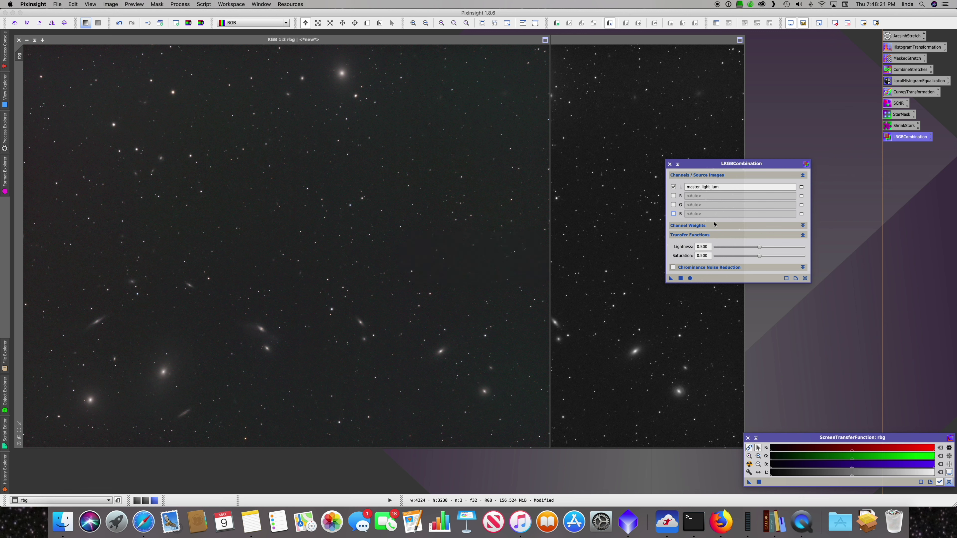
pyautogui.moveTo(671, 278); pyautogui.dragTo(498, 254)
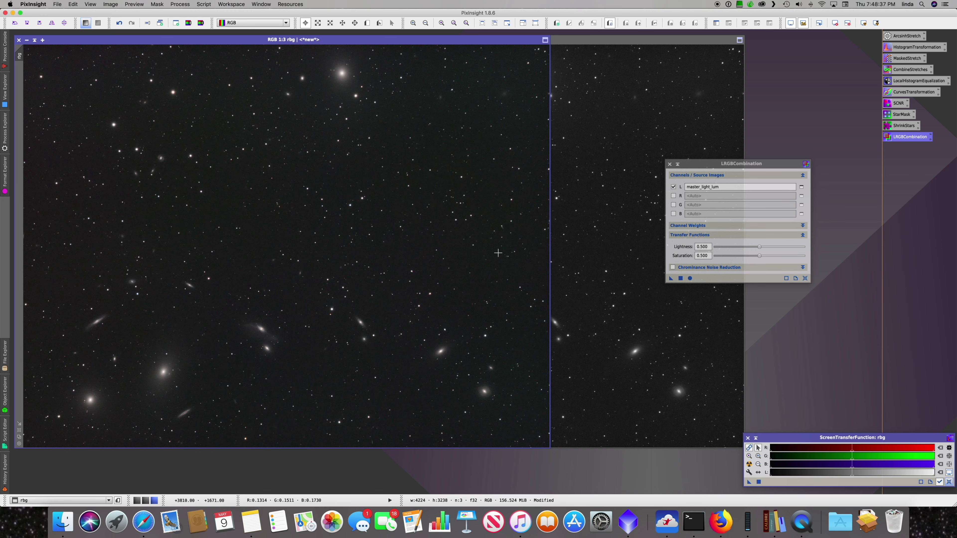
pyautogui.scroll(2, 498, 253)
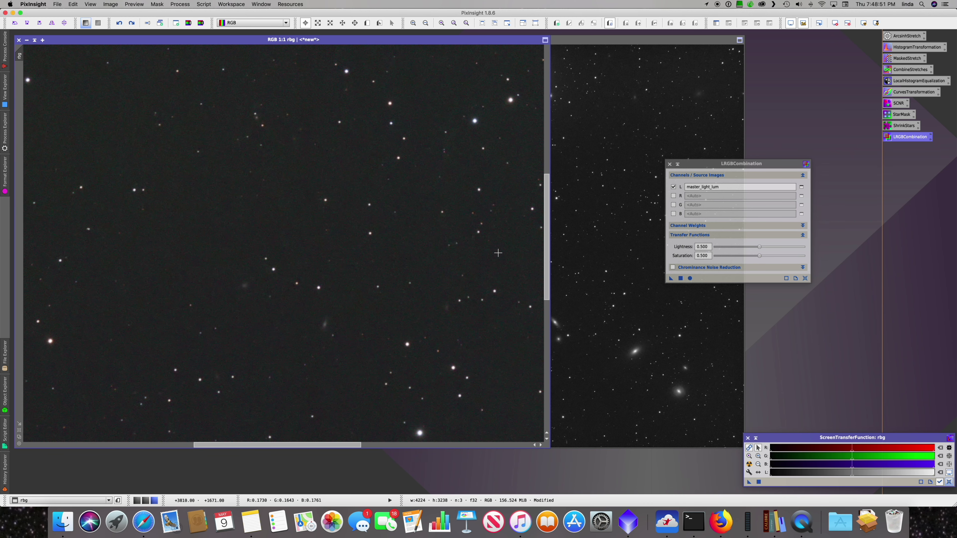
pyautogui.press('super+minus')
pyautogui.press('super+minus')
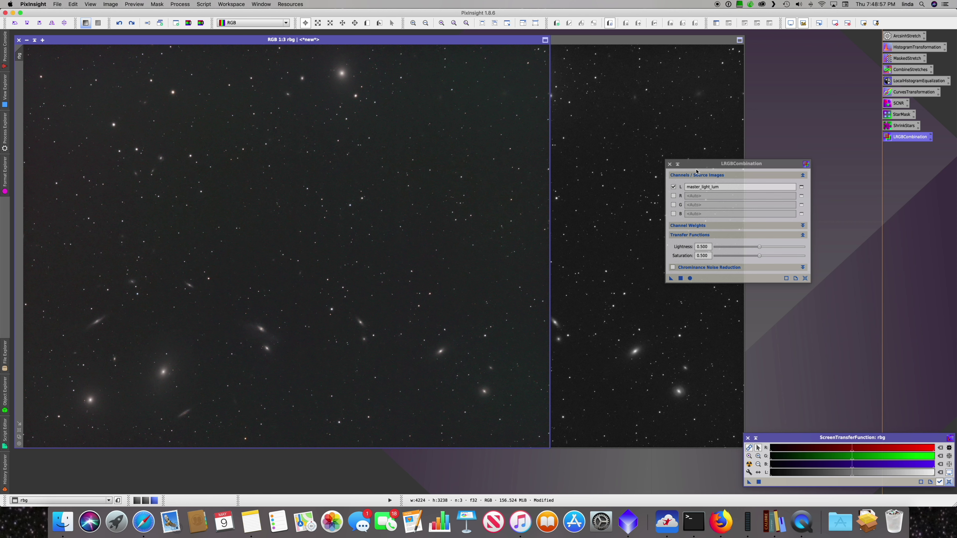
# Set LRGBCombination saturation to 0.100 and reapply it to the rbg image
pyautogui.click(708, 255)
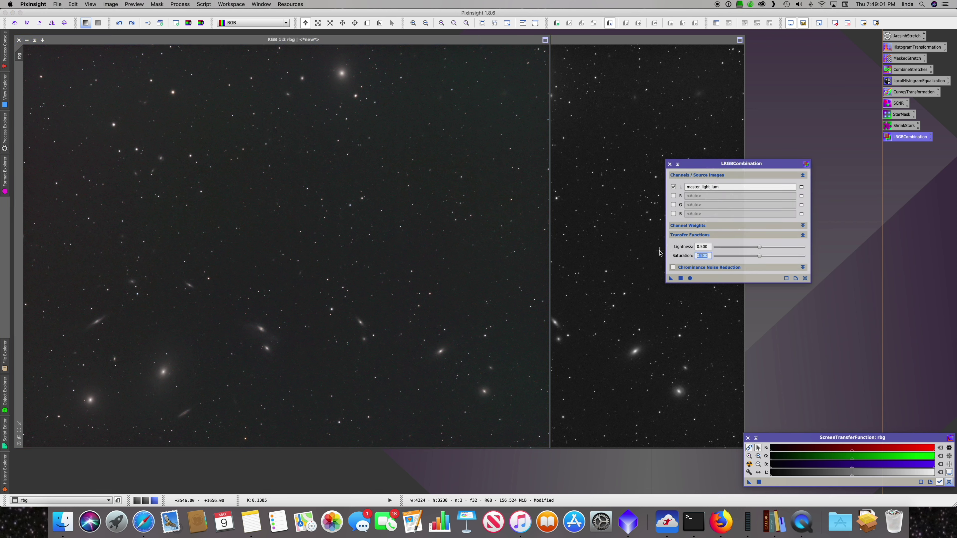
pyautogui.write('0.1')
pyautogui.press('Return')
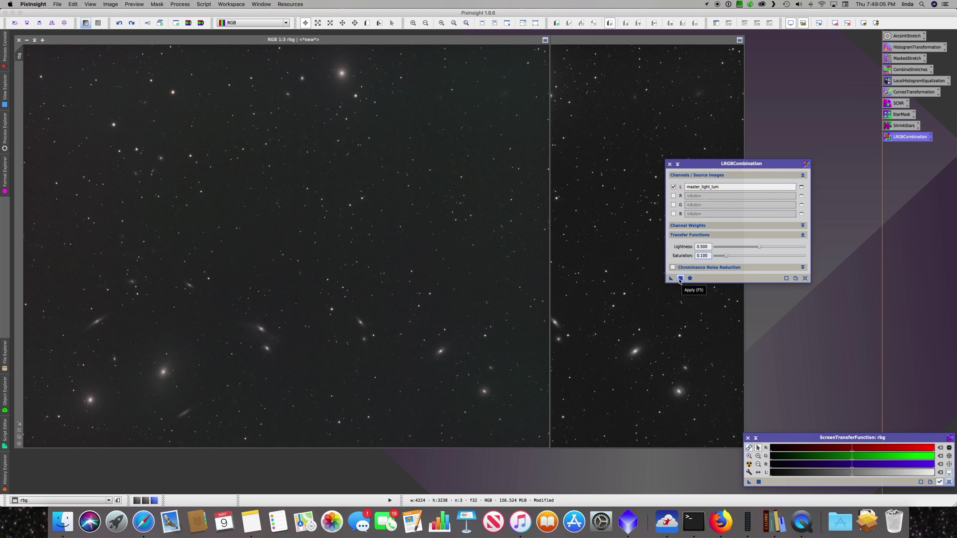
pyautogui.moveTo(680, 278); pyautogui.dragTo(474, 257)
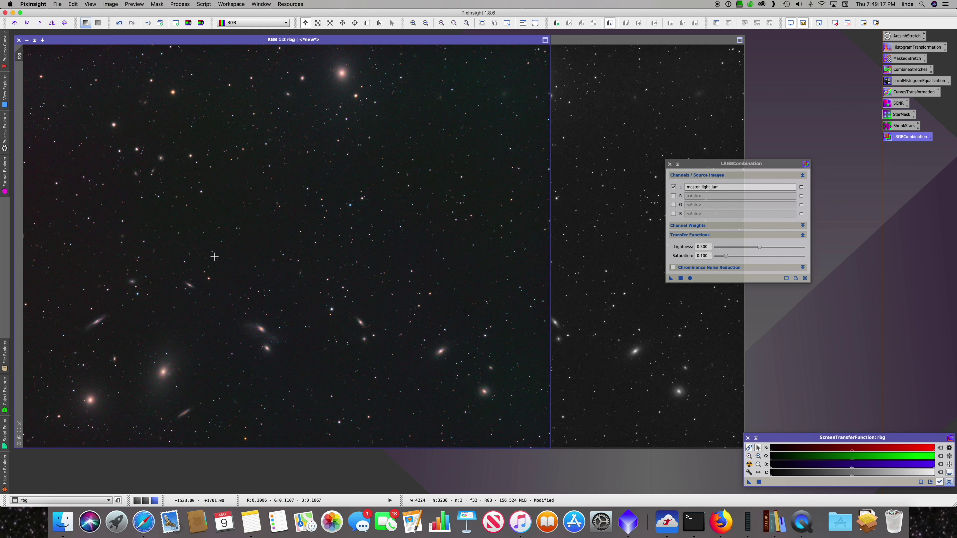
# Inspect the recombined rbg image at 1:1, panning across the galaxy field
pyautogui.press('super+1')
pyautogui.moveTo(267, 304); pyautogui.dragTo(334, 183)
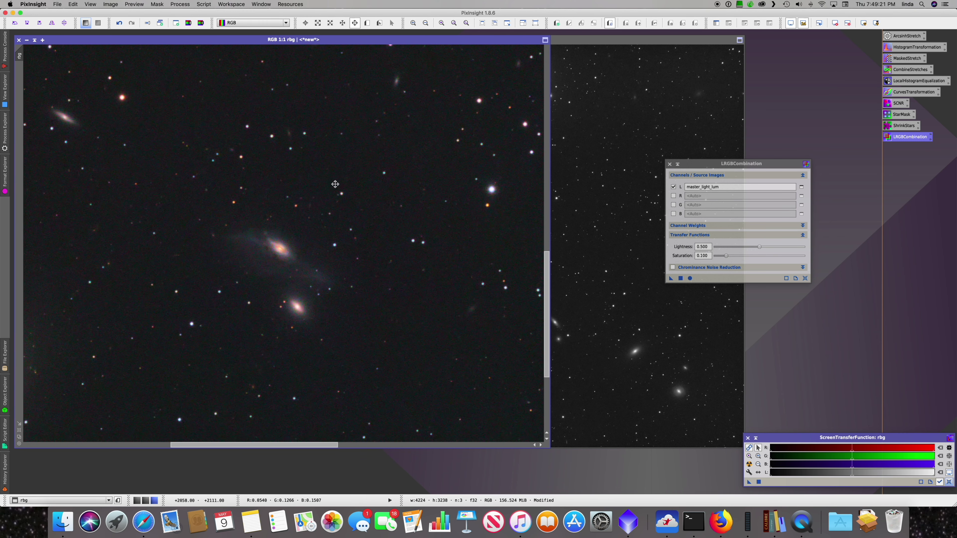
pyautogui.moveTo(251, 240); pyautogui.dragTo(501, 192)
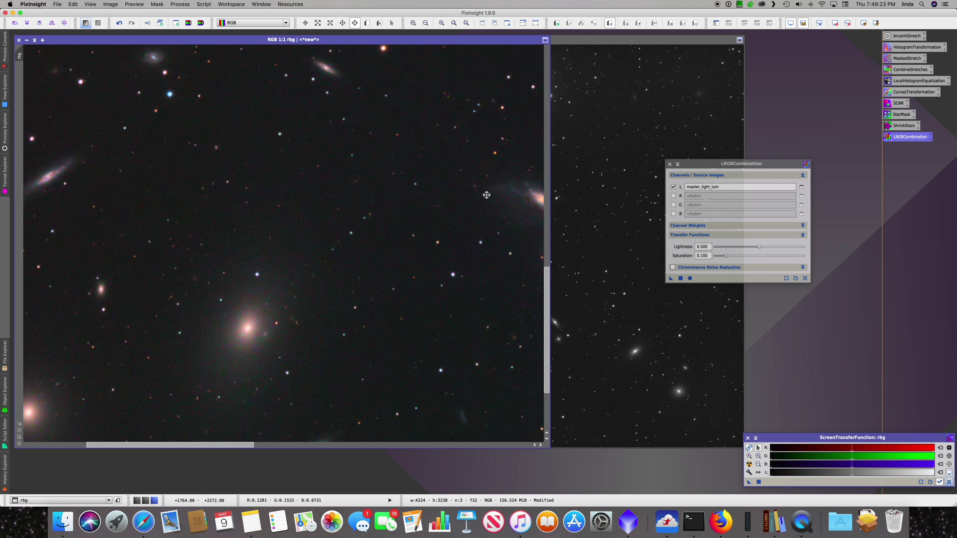
pyautogui.moveTo(279, 223); pyautogui.dragTo(479, 165)
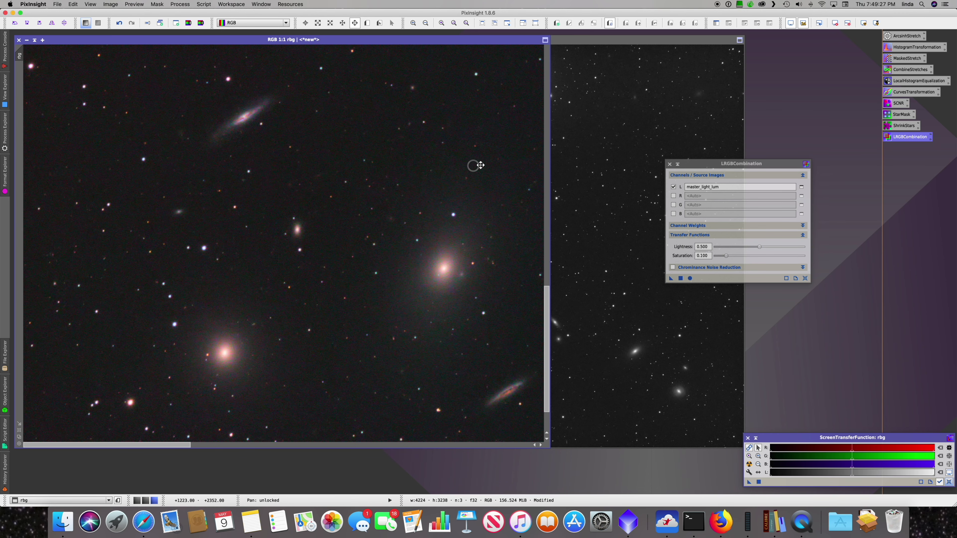
pyautogui.moveTo(474, 162); pyautogui.dragTo(427, 92)
pyautogui.hscroll(5, 472, 269)
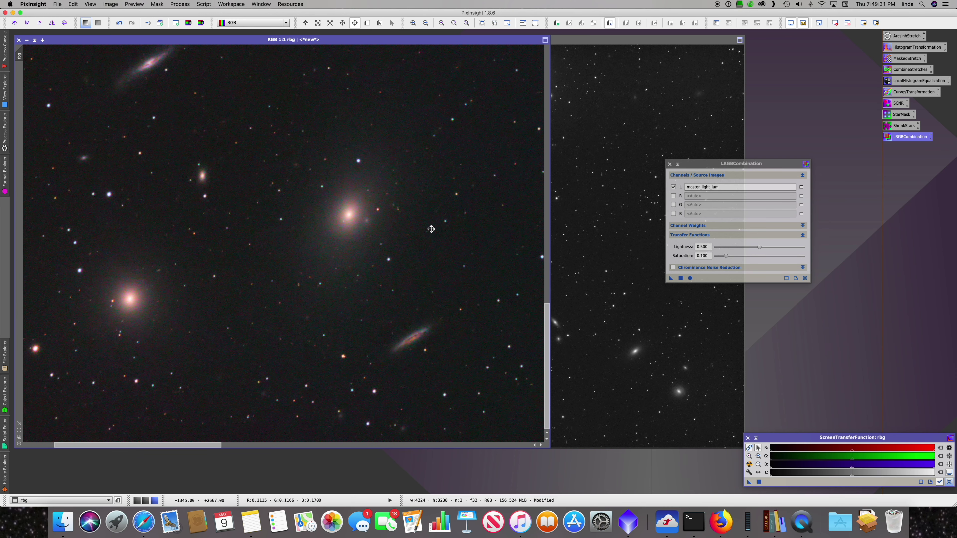
pyautogui.moveTo(435, 209); pyautogui.dragTo(281, 236)
pyautogui.moveTo(411, 233); pyautogui.dragTo(258, 230)
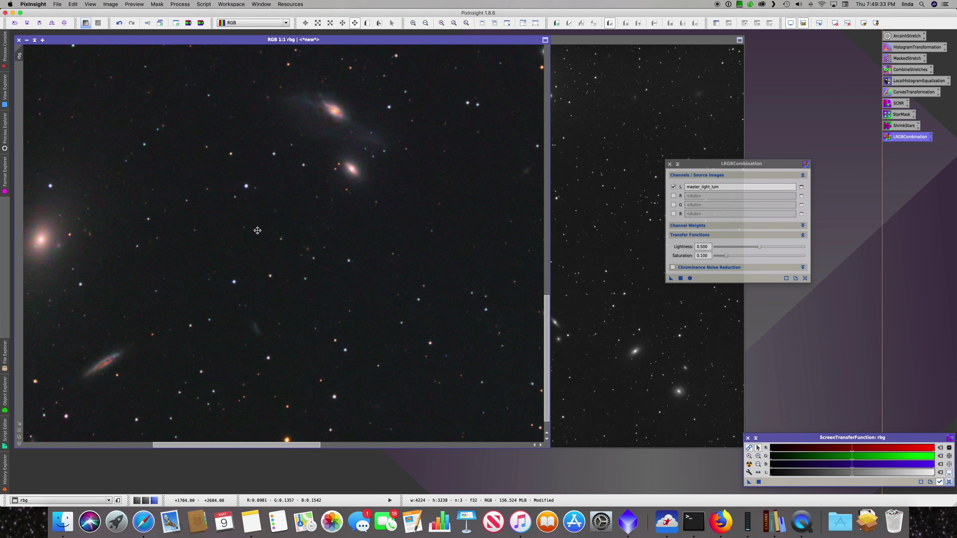
pyautogui.moveTo(403, 224); pyautogui.dragTo(336, 222)
pyautogui.hotkey('alt', 'r')
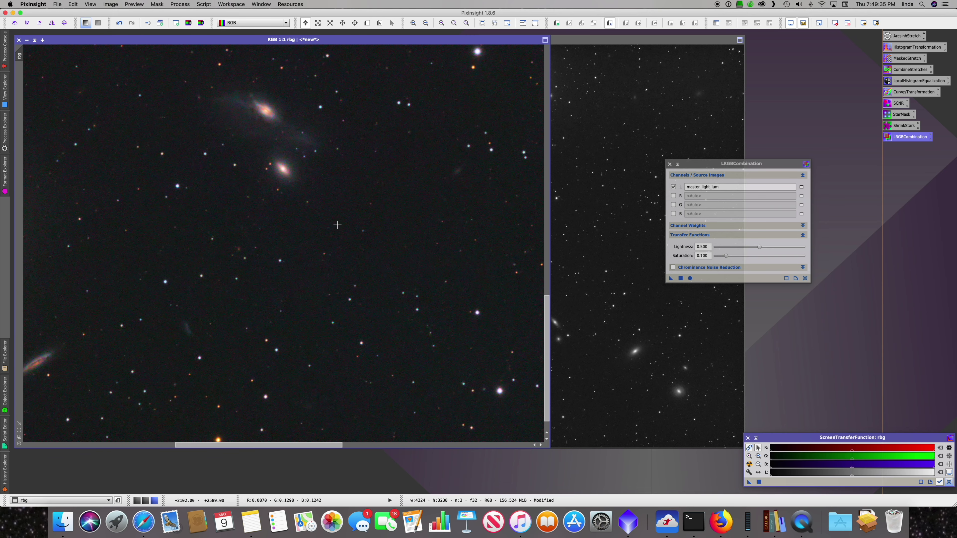
pyautogui.hotkey('alt', 'p')
pyautogui.moveTo(275, 240); pyautogui.dragTo(427, 223)
pyautogui.hotkey('alt', 'r')
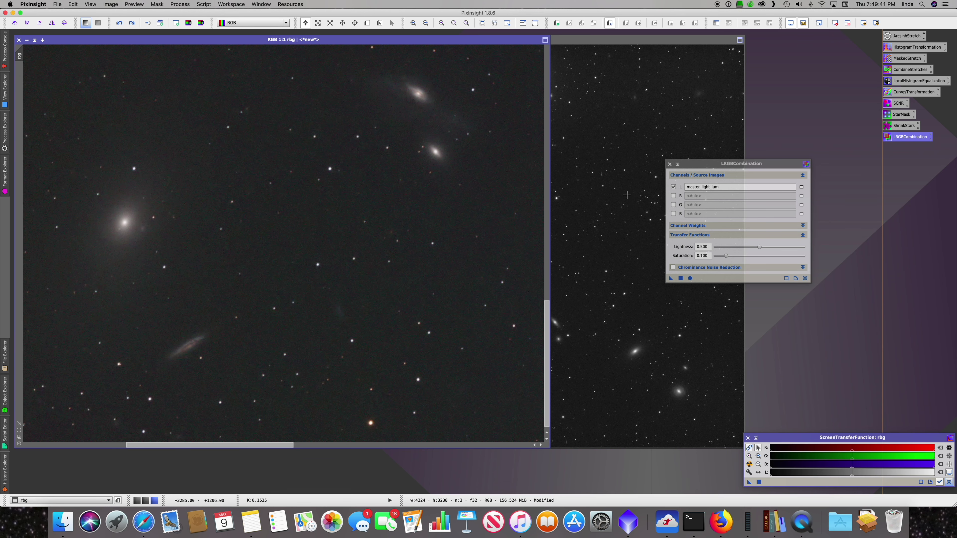
pyautogui.click(640, 226)
# Set saturation to 0.200, enable Chrominance Noise Reduction, and return rbg to the front
pyautogui.click(668, 256)
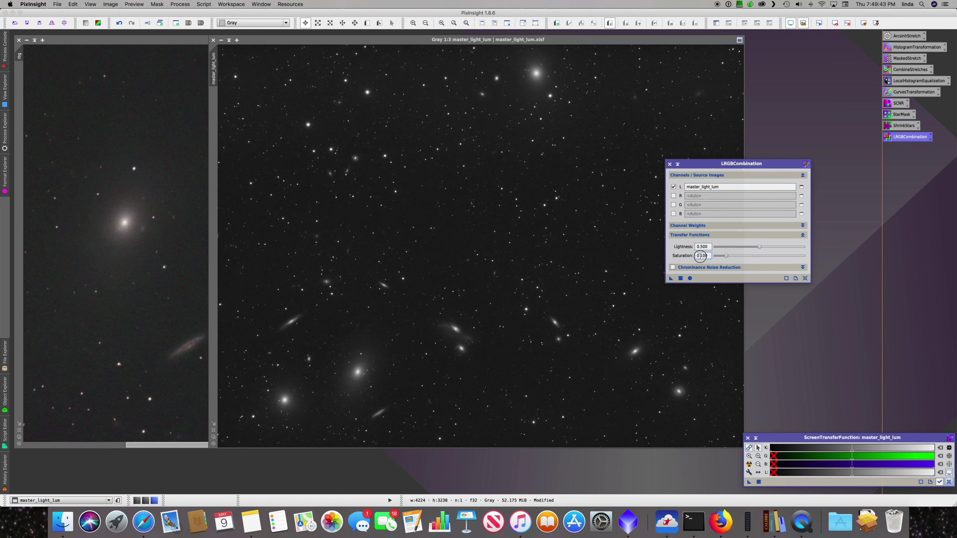
pyautogui.write('.2')
pyautogui.press('Return')
pyautogui.click(693, 268)
pyautogui.click(693, 268)
pyautogui.click(694, 268)
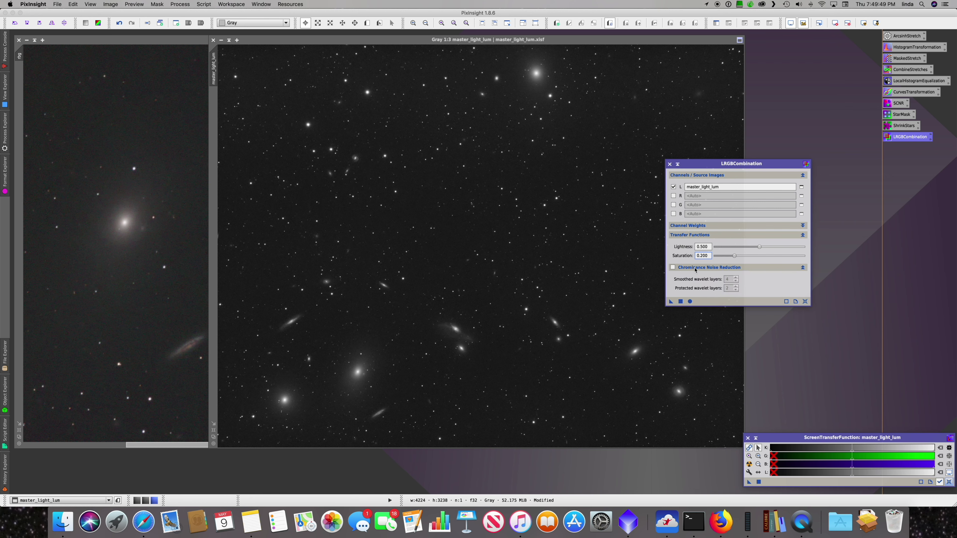
pyautogui.click(672, 267)
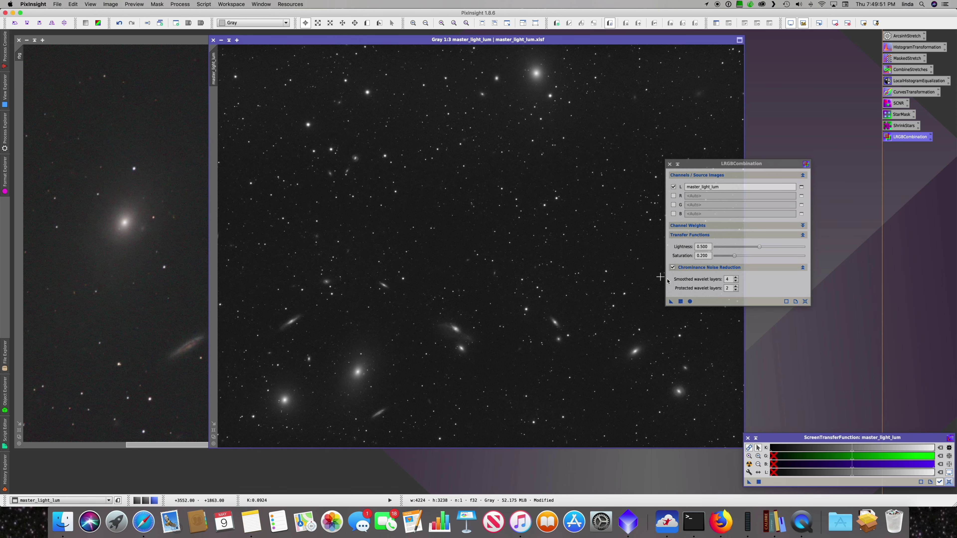
pyautogui.click(109, 95)
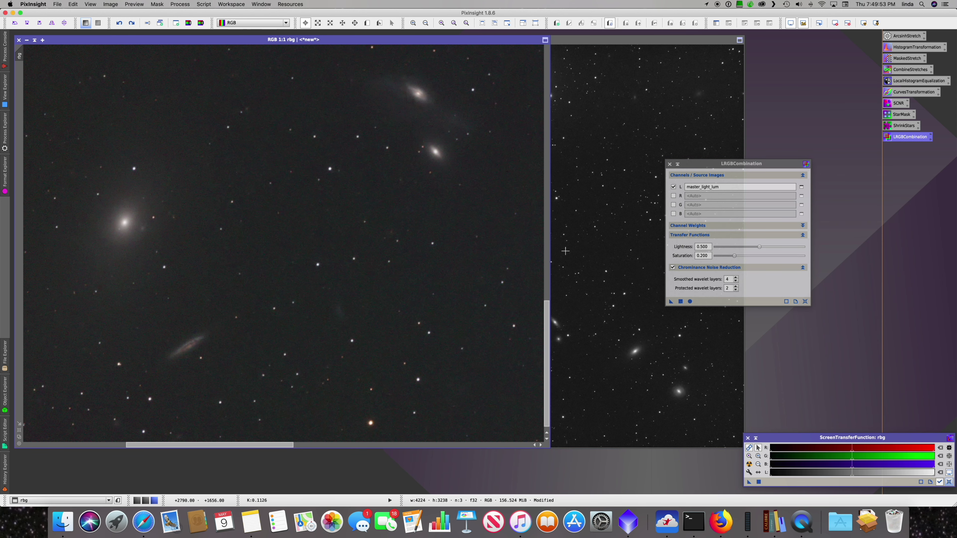
pyautogui.moveTo(671, 301); pyautogui.dragTo(411, 273)
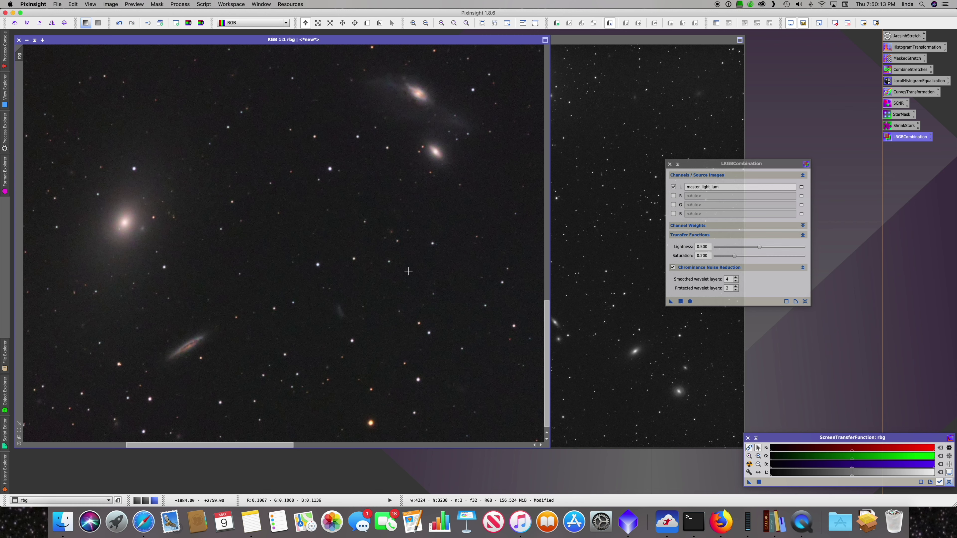
pyautogui.moveTo(285, 170); pyautogui.dragTo(491, 100)
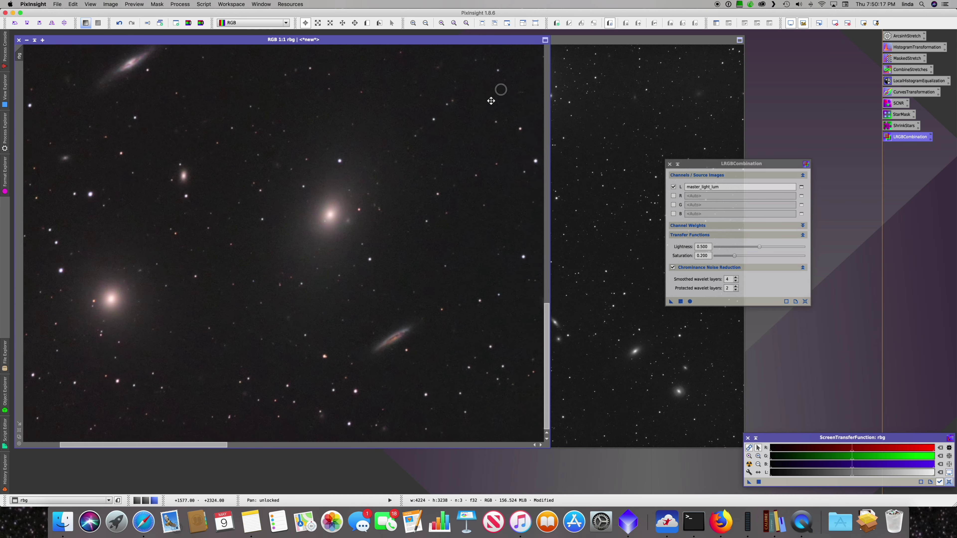
pyautogui.moveTo(299, 146); pyautogui.dragTo(419, 145)
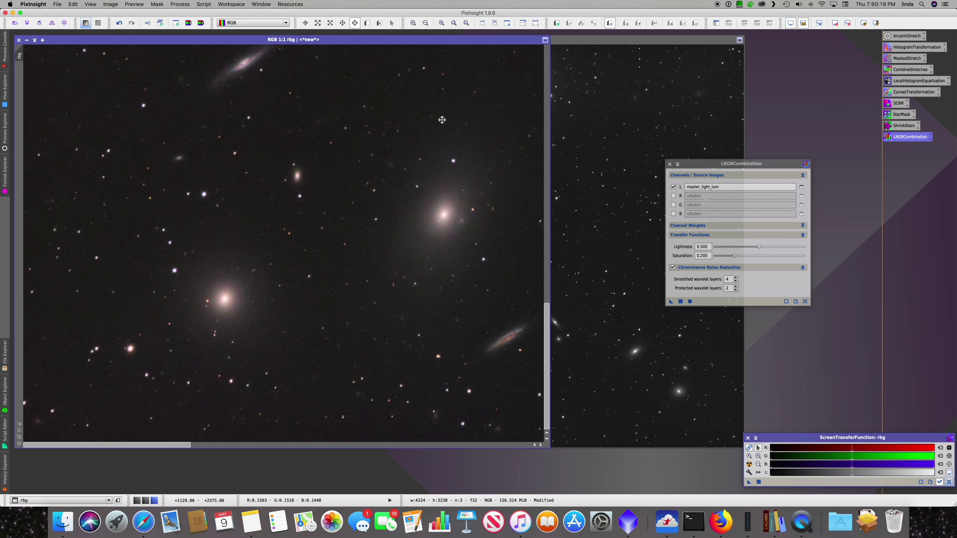
pyautogui.scroll(3, 449, 124)
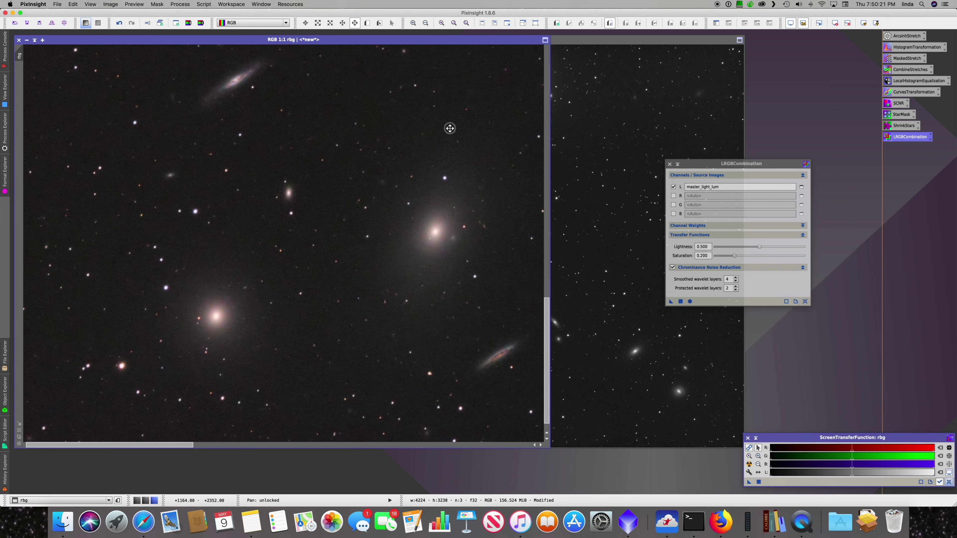
pyautogui.scroll(10, 449, 128)
pyautogui.hscroll(6, 449, 128)
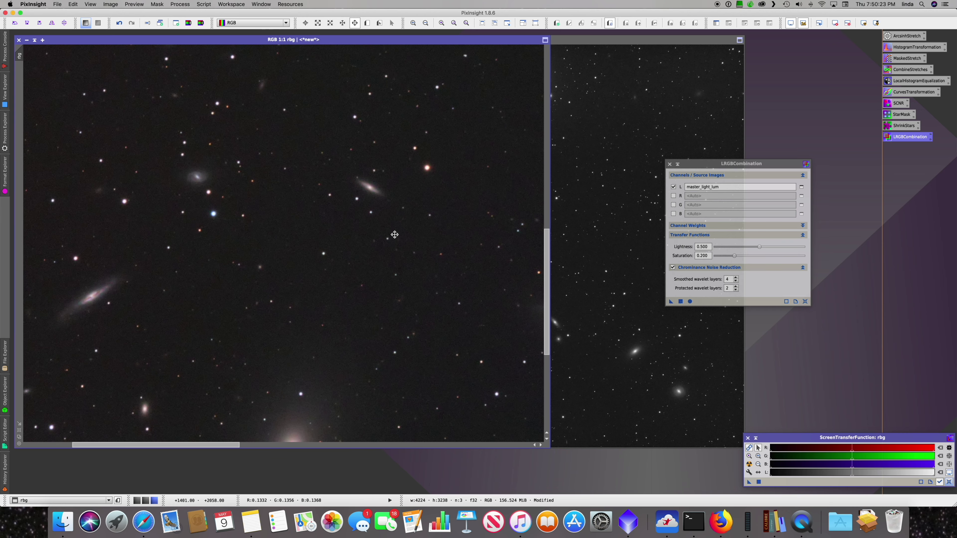
pyautogui.scroll(10, 480, 102)
pyautogui.hscroll(10, 480, 102)
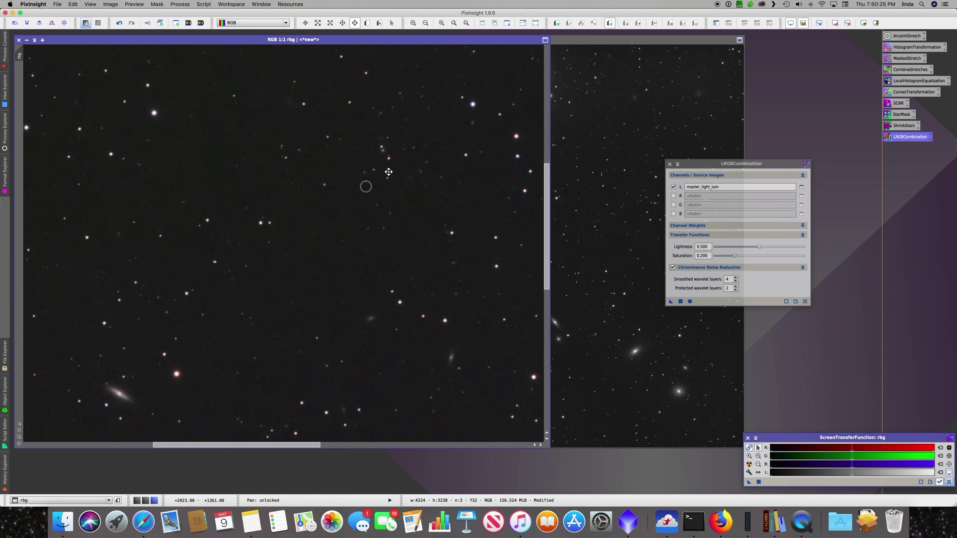
pyautogui.scroll(8, 388, 171)
pyautogui.hscroll(10, 388, 171)
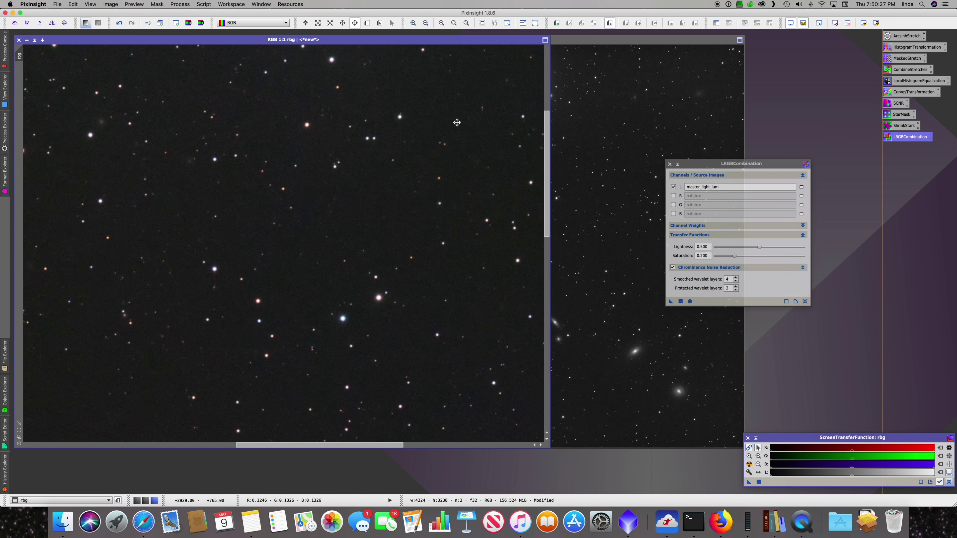
pyautogui.scroll(8, 434, 170)
pyautogui.hscroll(5, 434, 170)
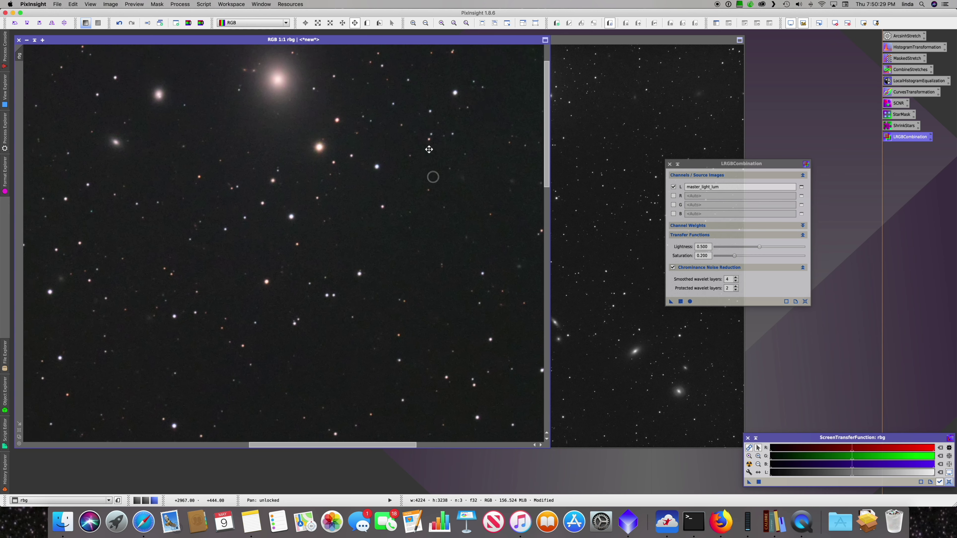
pyautogui.moveTo(429, 149); pyautogui.dragTo(409, 201)
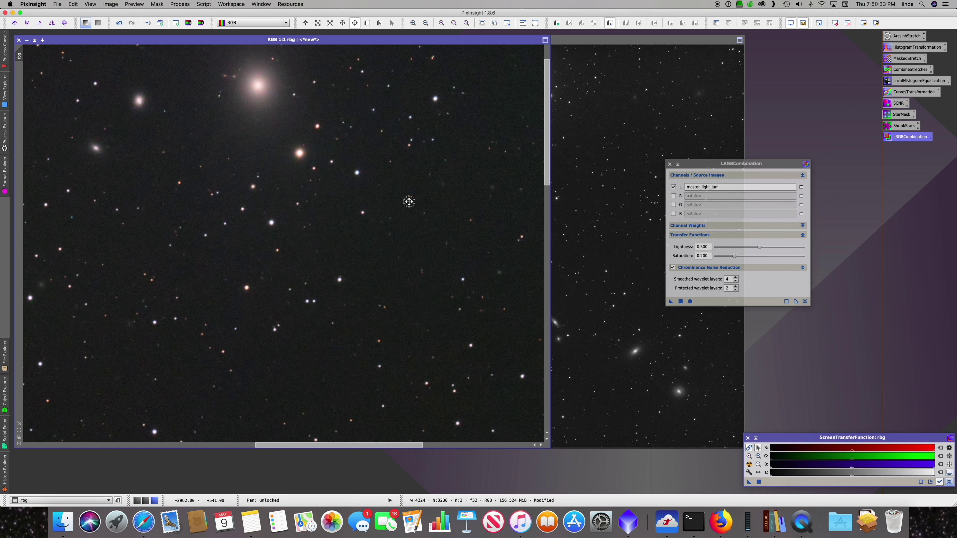
pyautogui.click(305, 22)
# Close LRGBCombination, iconify master_light_lum, and center the rbg window
pyautogui.click(669, 164)
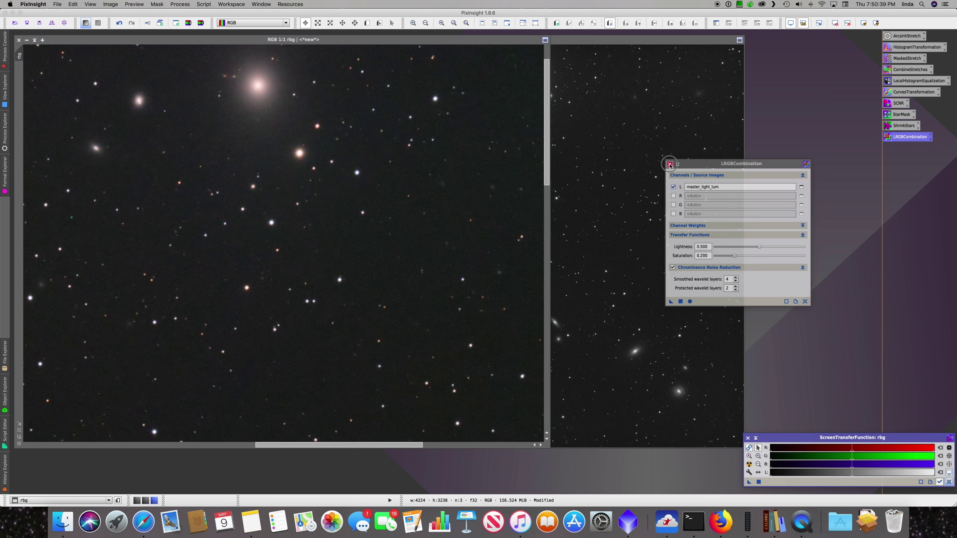
pyautogui.click(669, 164)
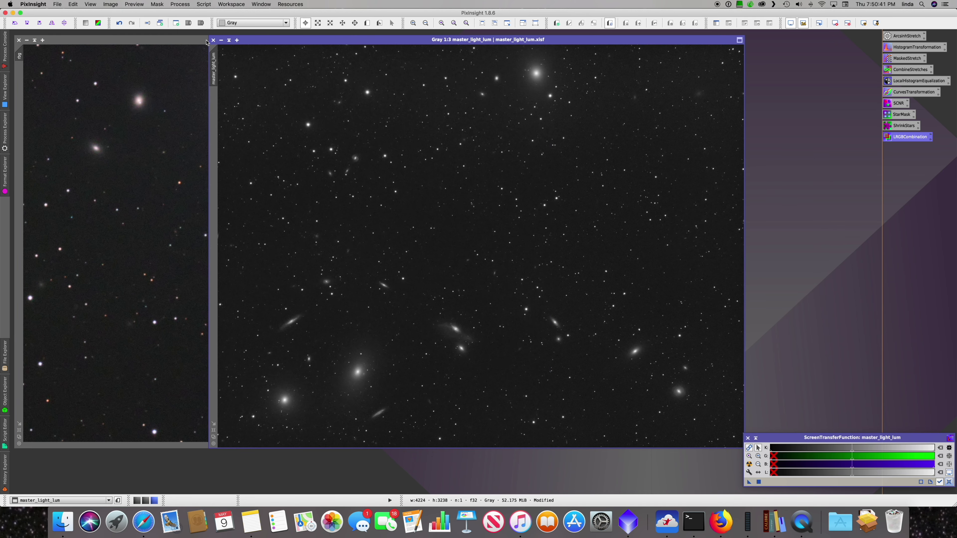
pyautogui.click(221, 40)
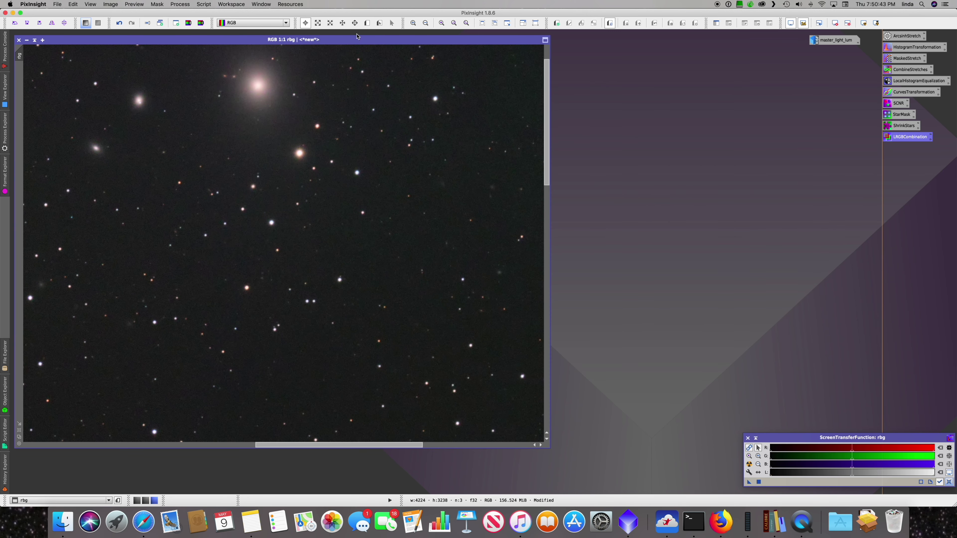
pyautogui.moveTo(357, 36); pyautogui.dragTo(471, 39)
# Sample background sky pixel values across the rbg image with Readout
pyautogui.click(476, 244)
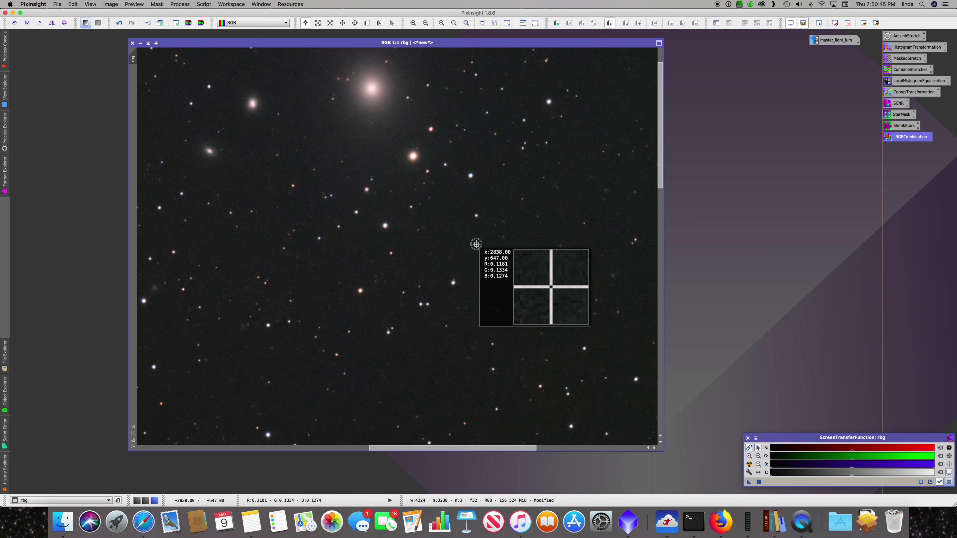
pyautogui.moveTo(476, 244); pyautogui.dragTo(470, 250)
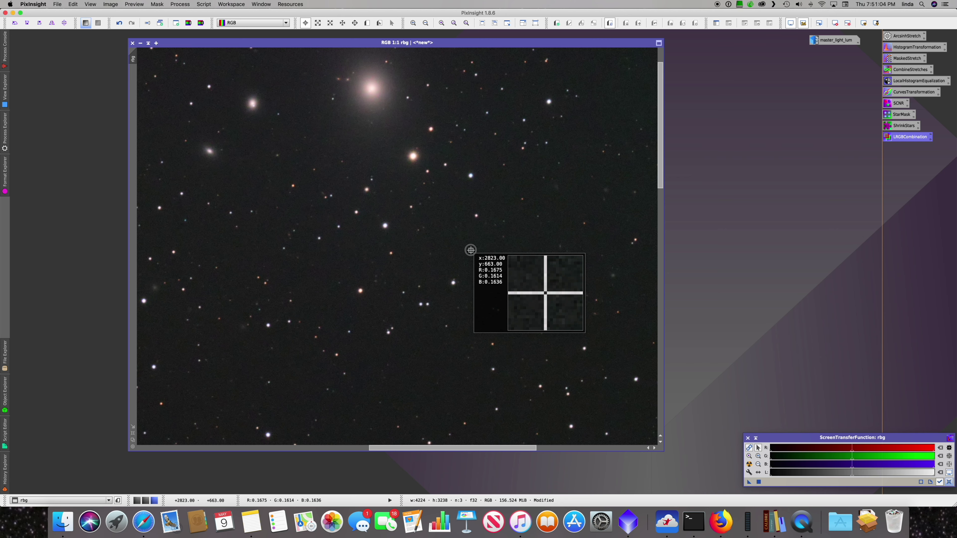
pyautogui.moveTo(470, 250); pyautogui.dragTo(470, 250)
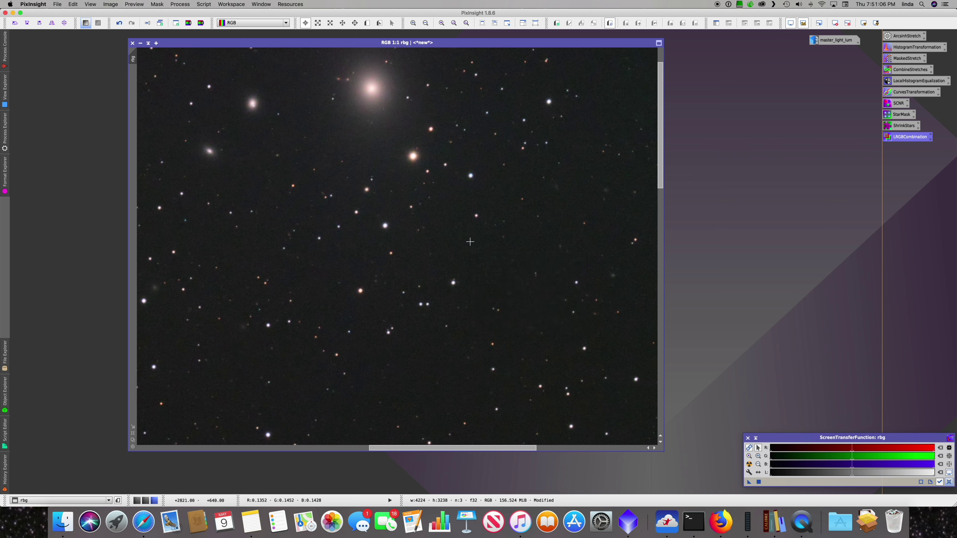
pyautogui.moveTo(474, 225); pyautogui.dragTo(506, 222)
pyautogui.moveTo(659, 158); pyautogui.dragTo(657, 248)
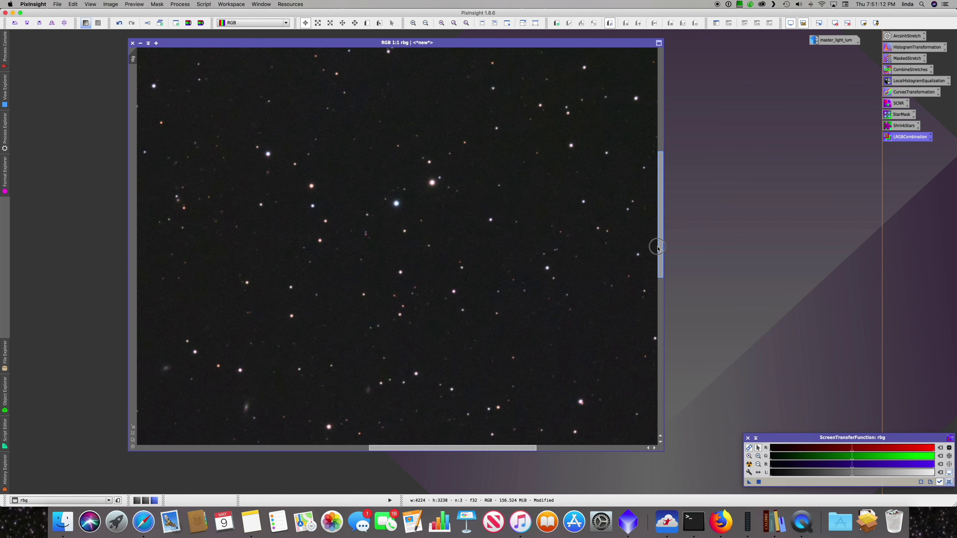
pyautogui.moveTo(657, 248); pyautogui.dragTo(648, 108)
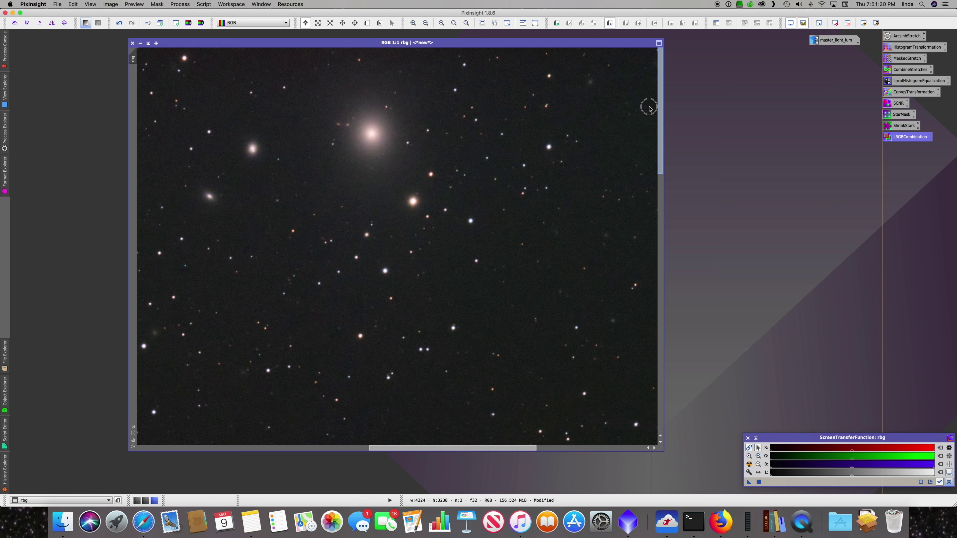
pyautogui.moveTo(649, 108); pyautogui.dragTo(648, 107)
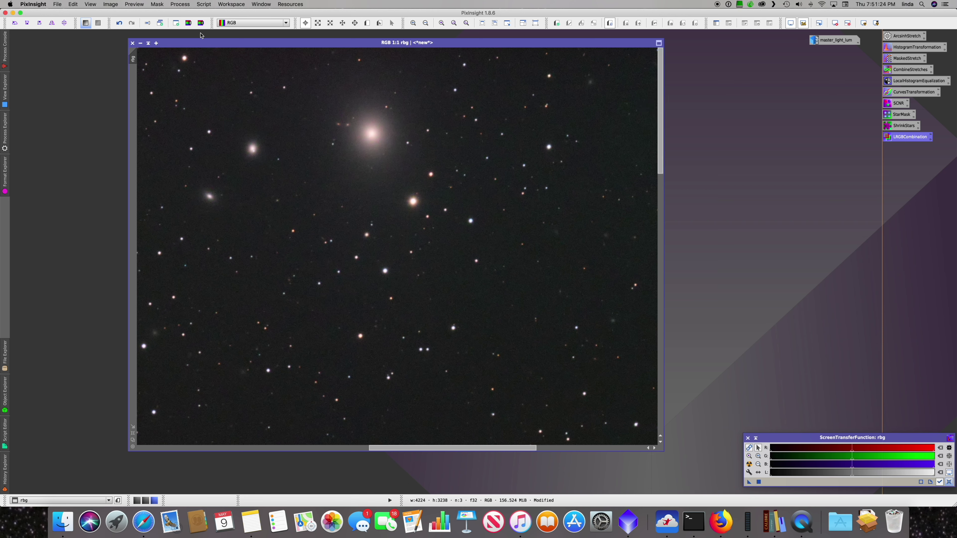
# Iconify rbg beneath the luminance icon and restore master_light_lum
pyautogui.click(141, 43)
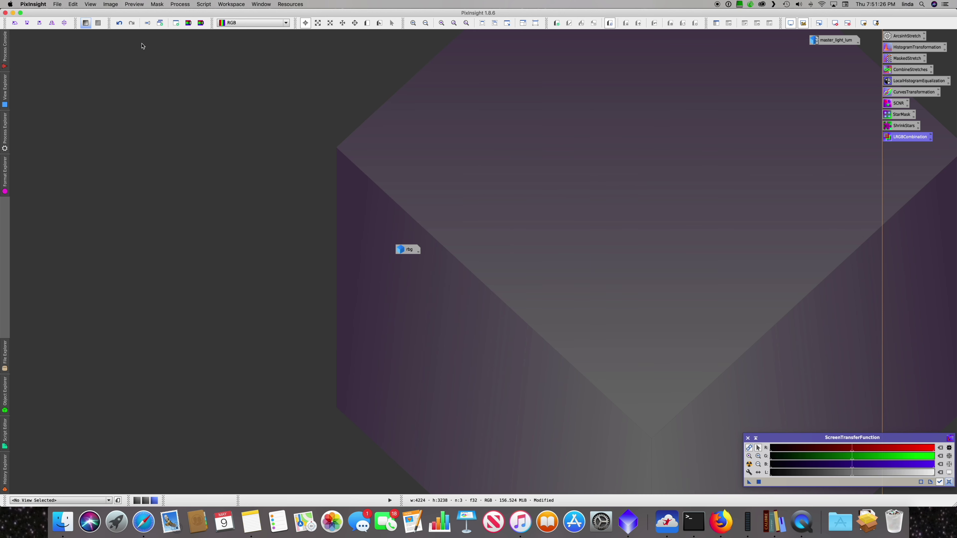
pyautogui.moveTo(405, 249); pyautogui.dragTo(823, 57)
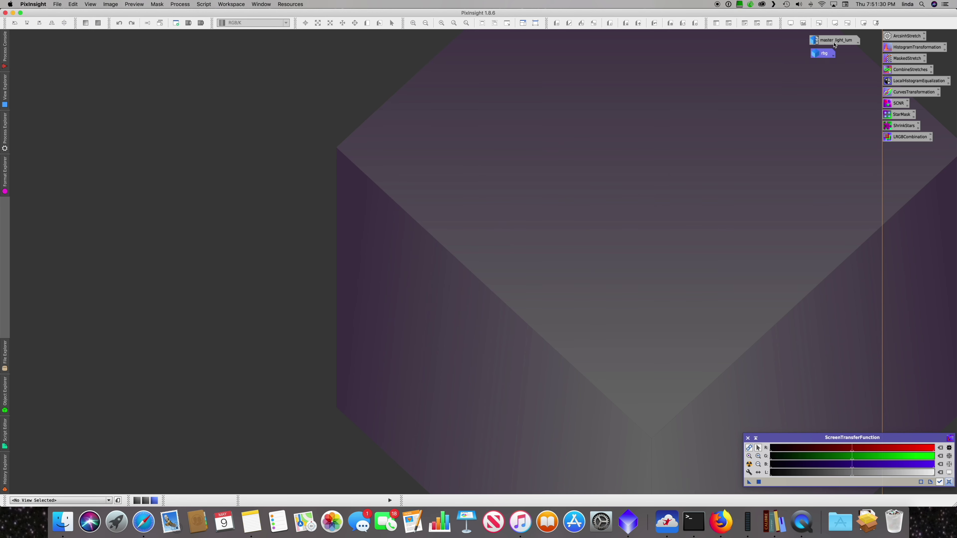
pyautogui.doubleClick(835, 40)
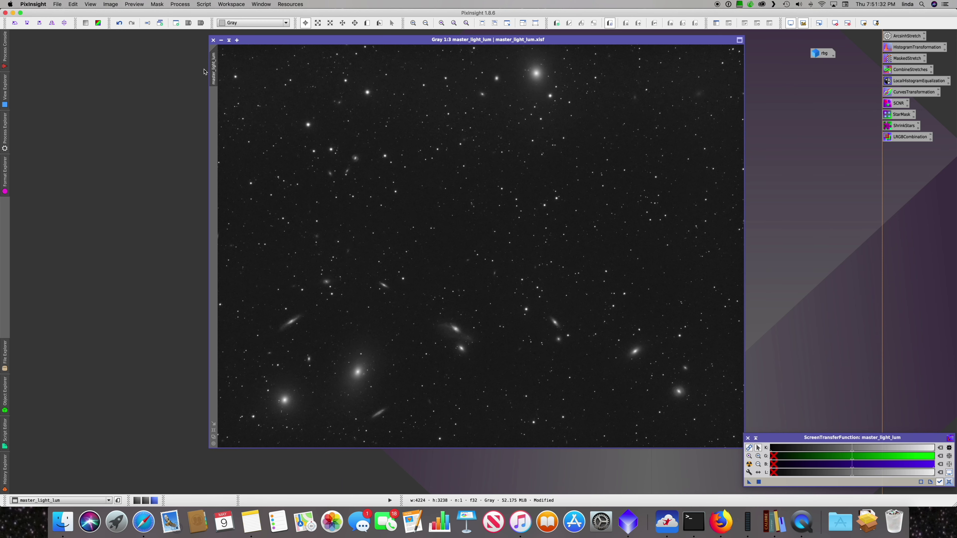
# Clone master_light_lum, iconify the original, and rename the clone 'mask'
pyautogui.moveTo(215, 72); pyautogui.dragTo(146, 78)
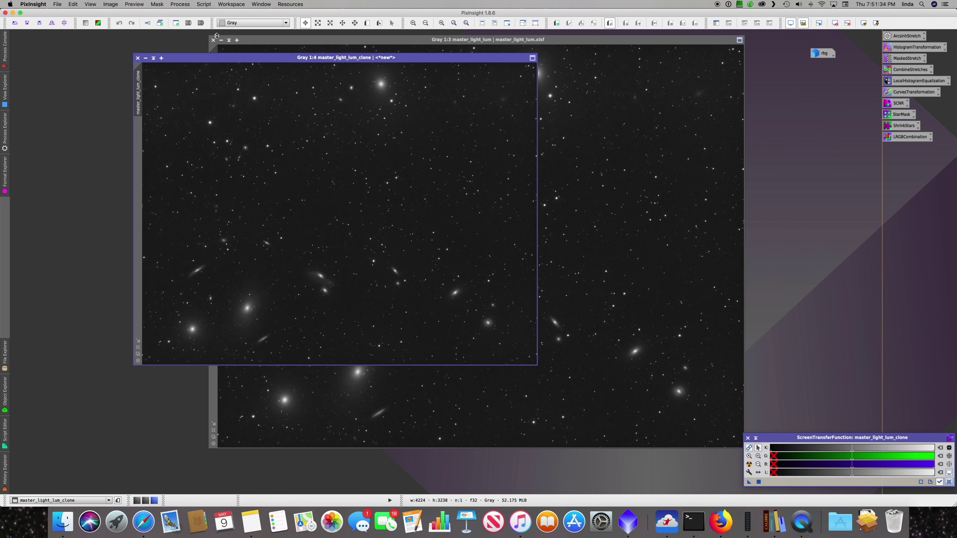
pyautogui.click(221, 39)
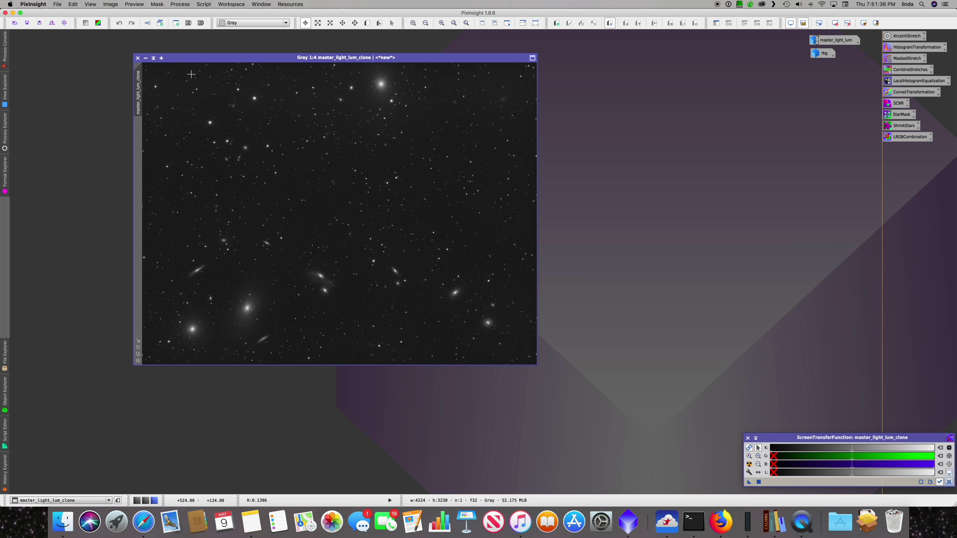
pyautogui.doubleClick(138, 87)
pyautogui.write('mask')
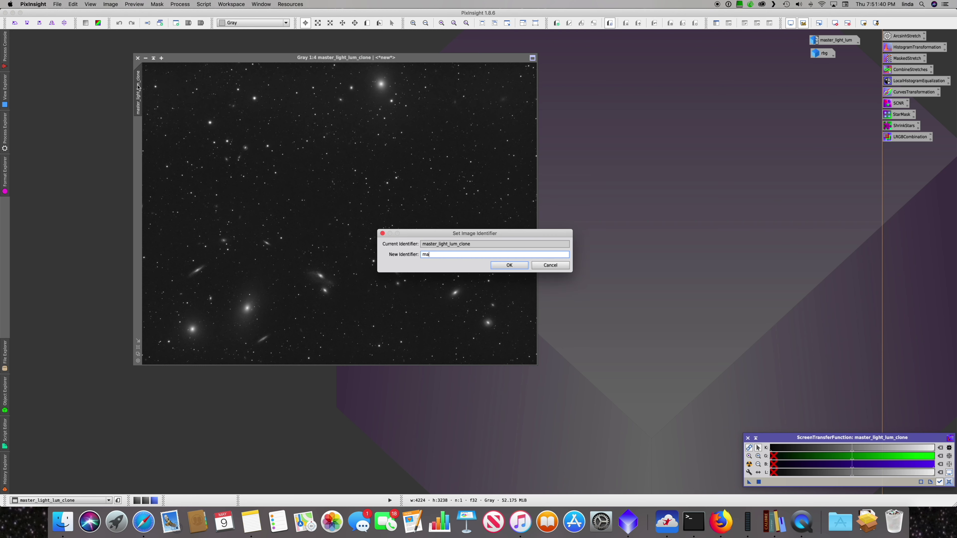
pyautogui.press('Return')
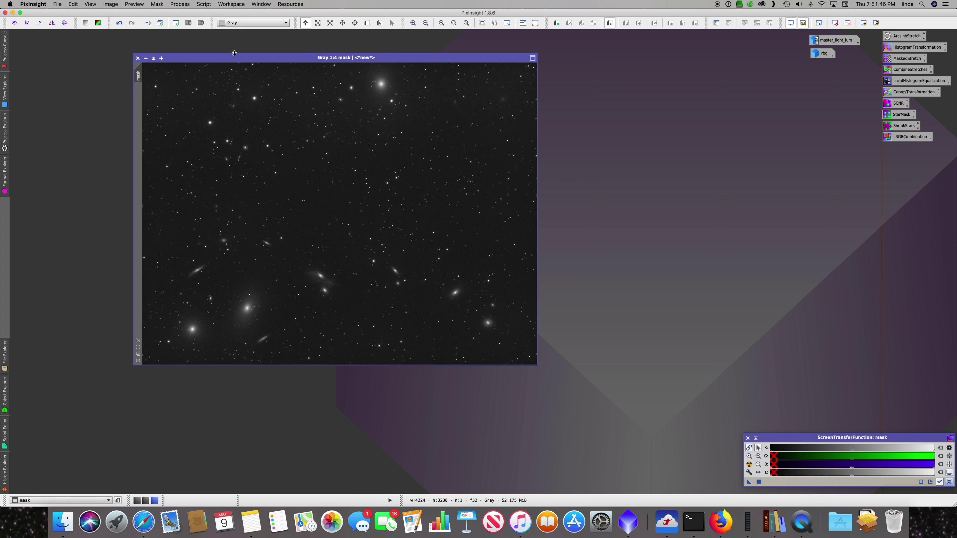
pyautogui.click(180, 3)
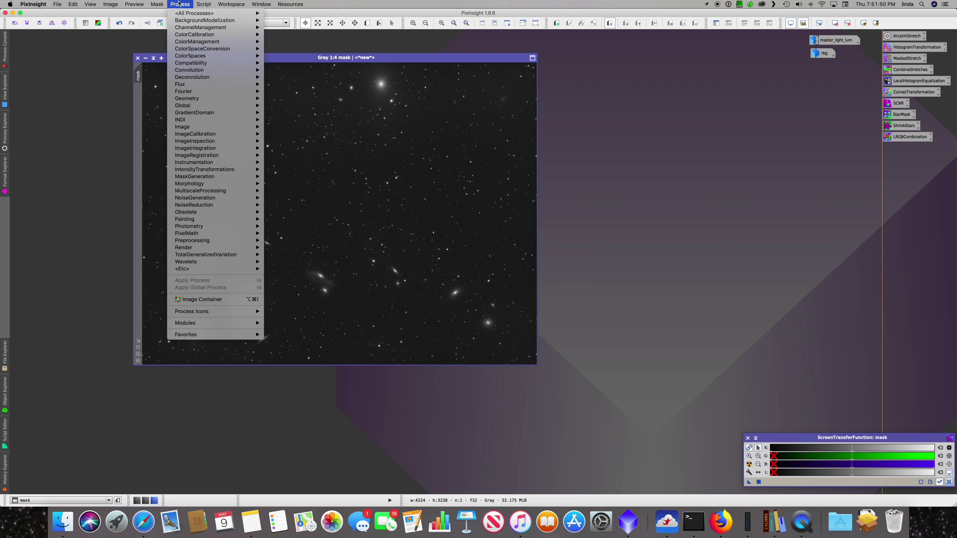
# Open RangeSelection from MaskGeneration with real-time preview enabled
pyautogui.moveTo(226, 176)
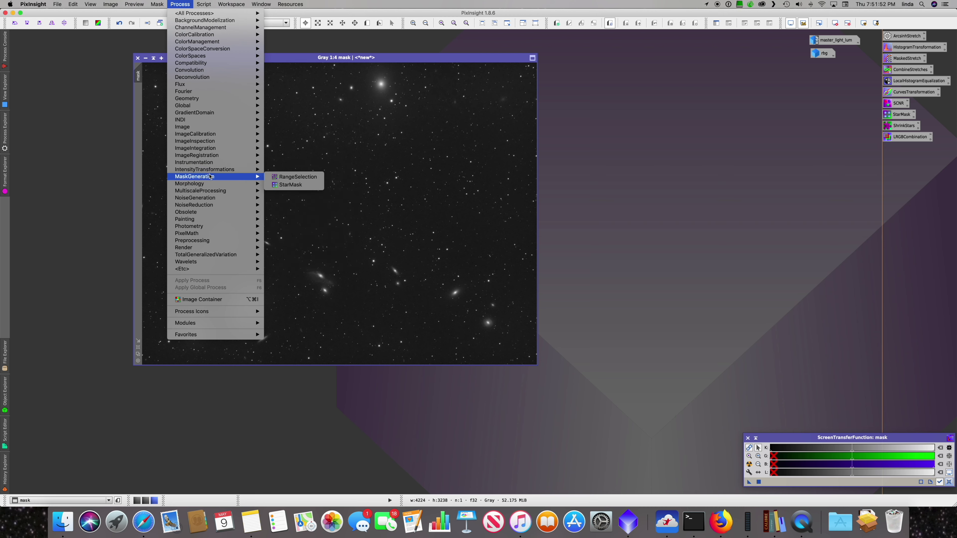
pyautogui.click(312, 178)
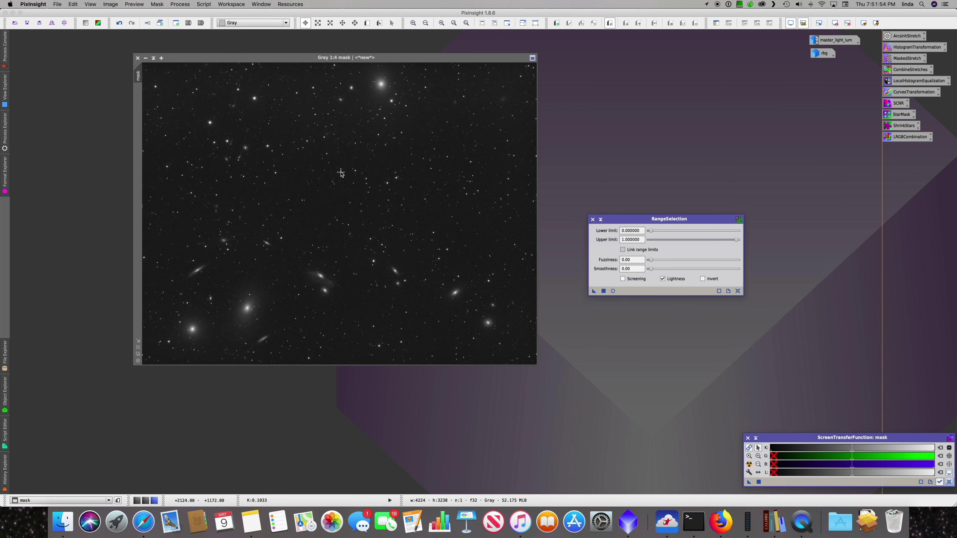
pyautogui.click(612, 291)
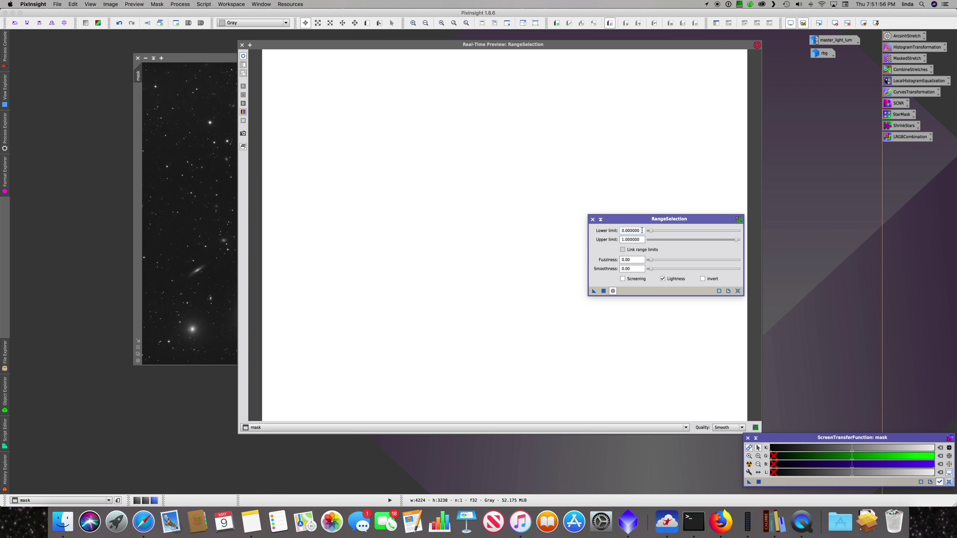
pyautogui.moveTo(643, 223); pyautogui.dragTo(863, 239)
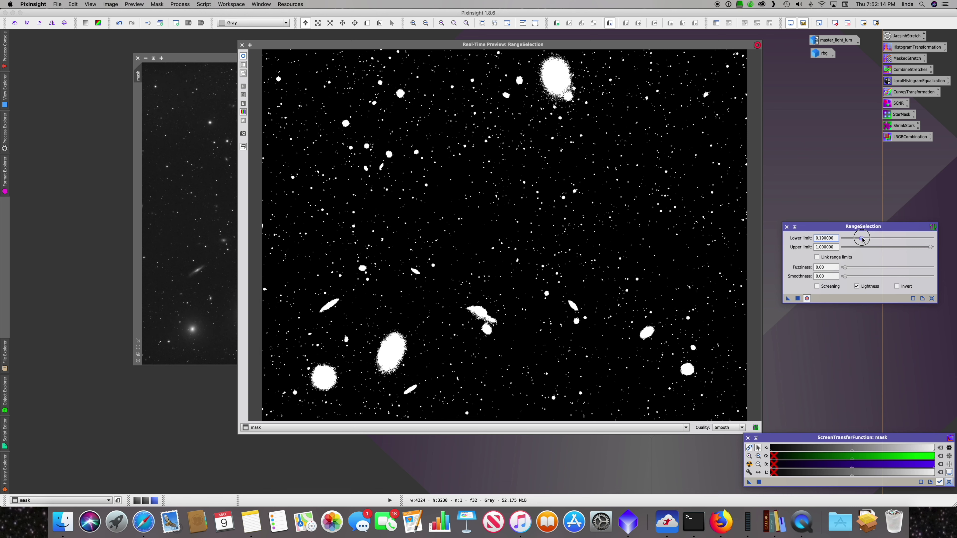
# Apply RangeSelection to mask with lower limit 0.20, fuzziness 0.02 and smoothness 4
pyautogui.moveTo(862, 240); pyautogui.dragTo(863, 239)
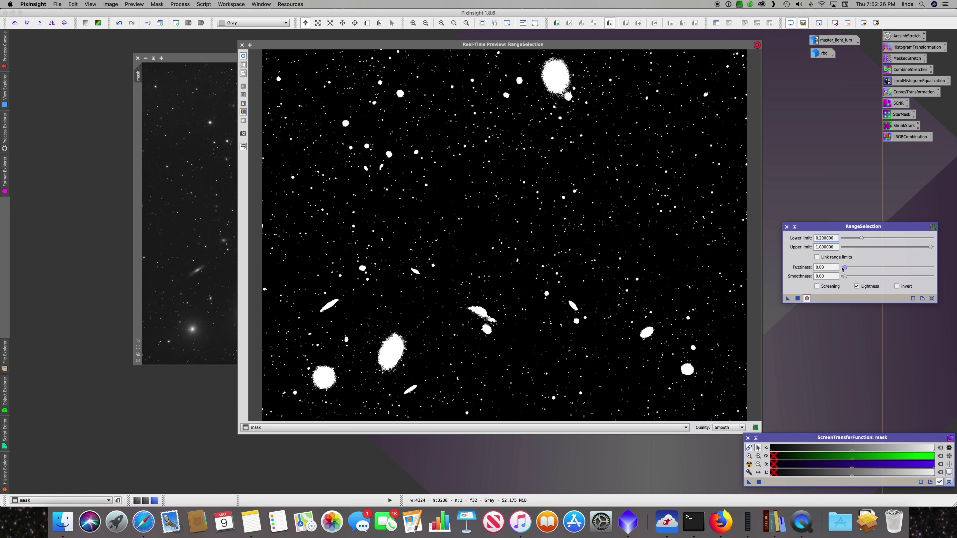
pyautogui.click(844, 268)
pyautogui.moveTo(844, 268); pyautogui.dragTo(852, 277)
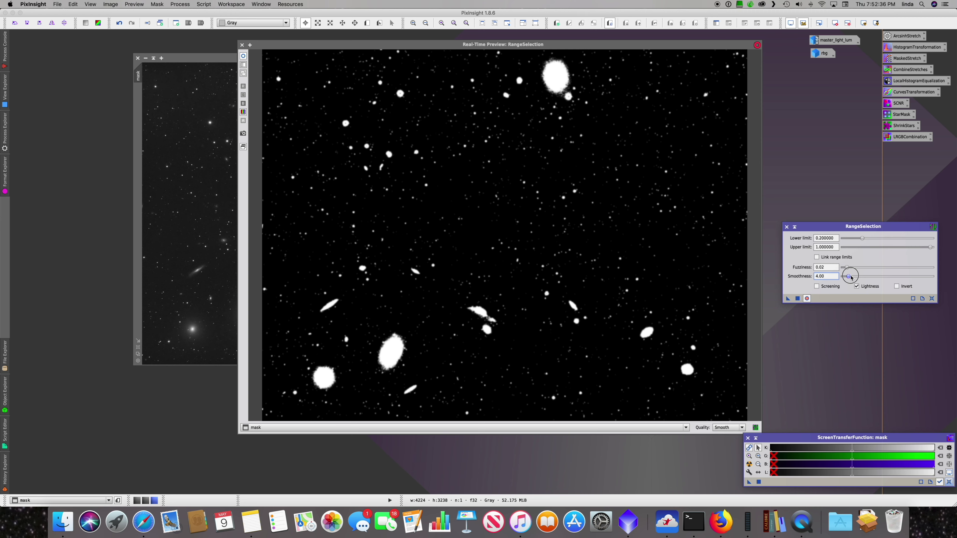
pyautogui.moveTo(788, 299)
pyautogui.mouseDown()
pyautogui.moveTo(799, 303)
pyautogui.moveTo(790, 295)
pyautogui.mouseUp()
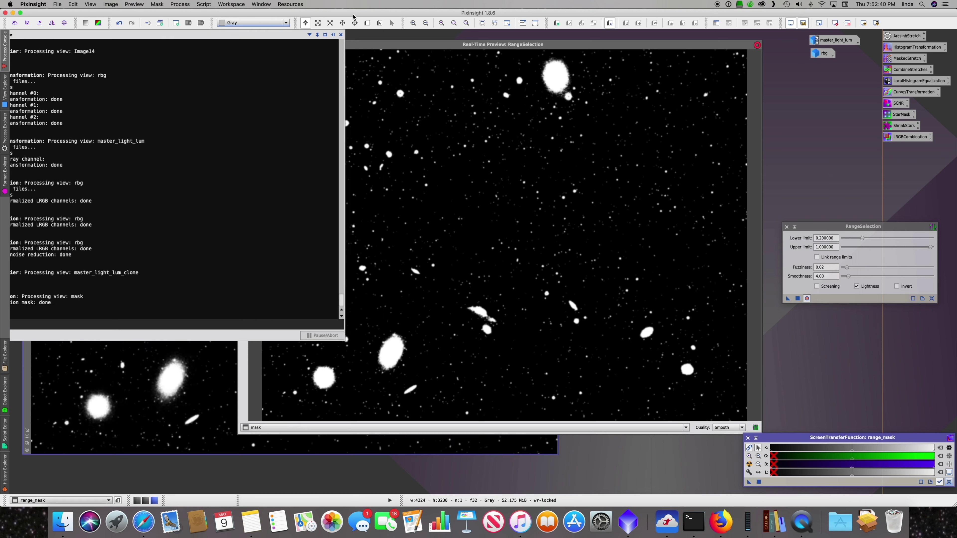
# Close the mask preview, check range_mask pixel values, move it beside mask, and restore master_light_lum
pyautogui.click(240, 45)
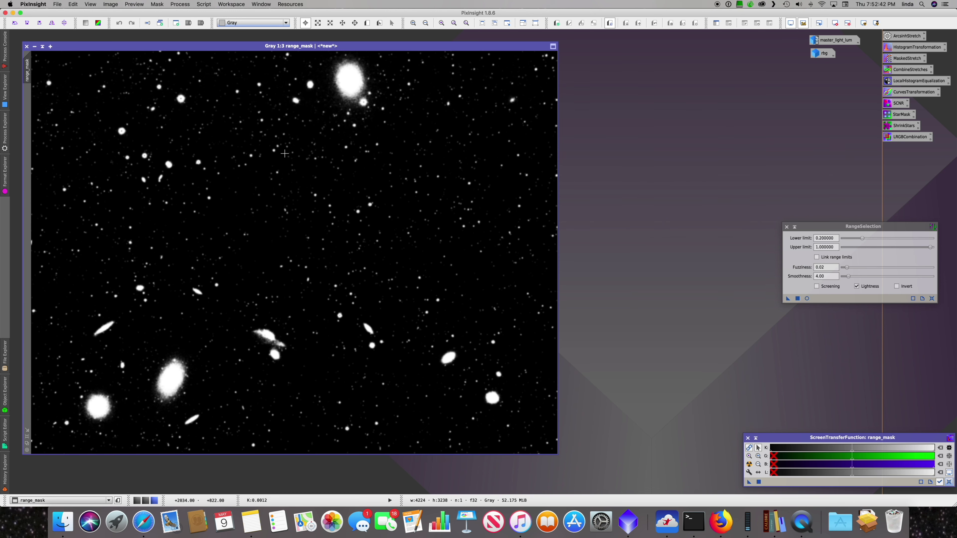
pyautogui.moveTo(303, 125); pyautogui.dragTo(416, 126)
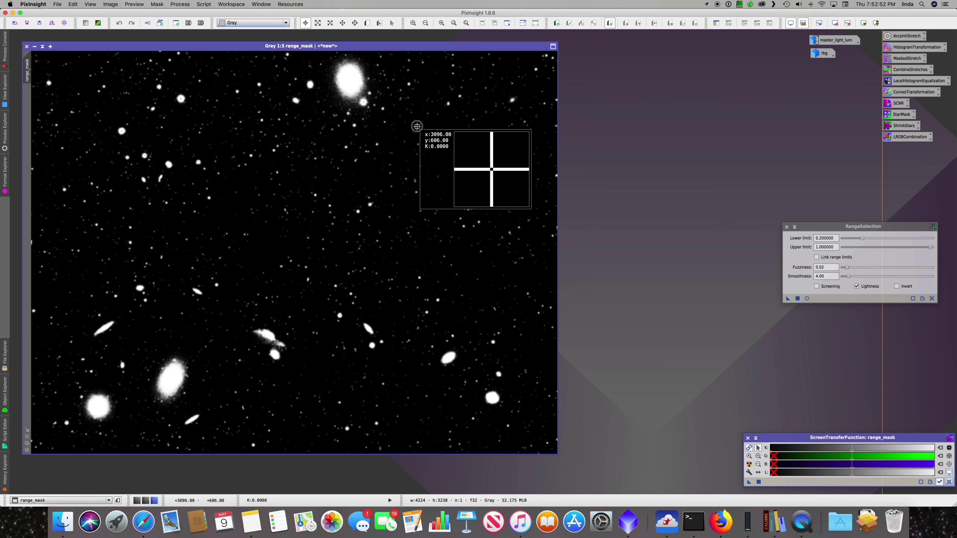
pyautogui.moveTo(416, 127); pyautogui.dragTo(415, 126)
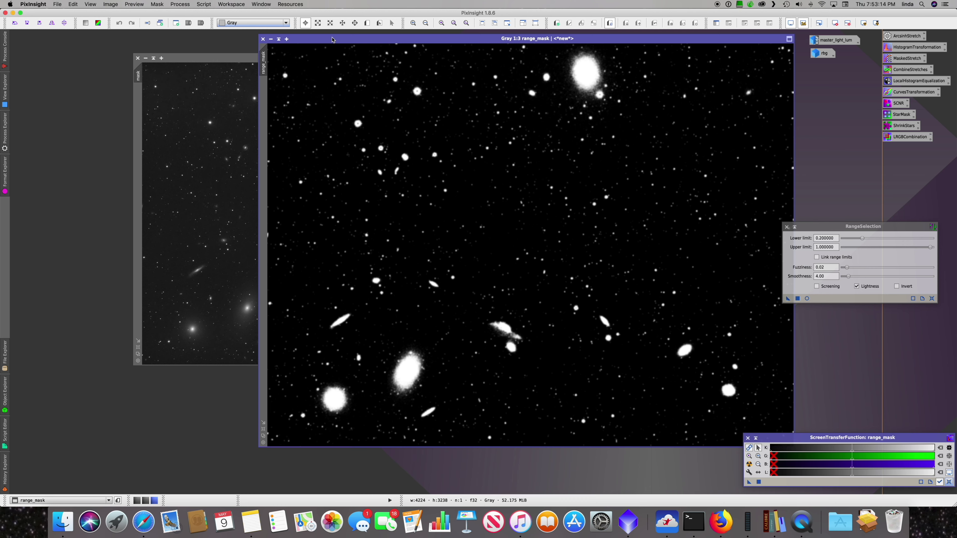
pyautogui.moveTo(336, 38); pyautogui.dragTo(173, 41)
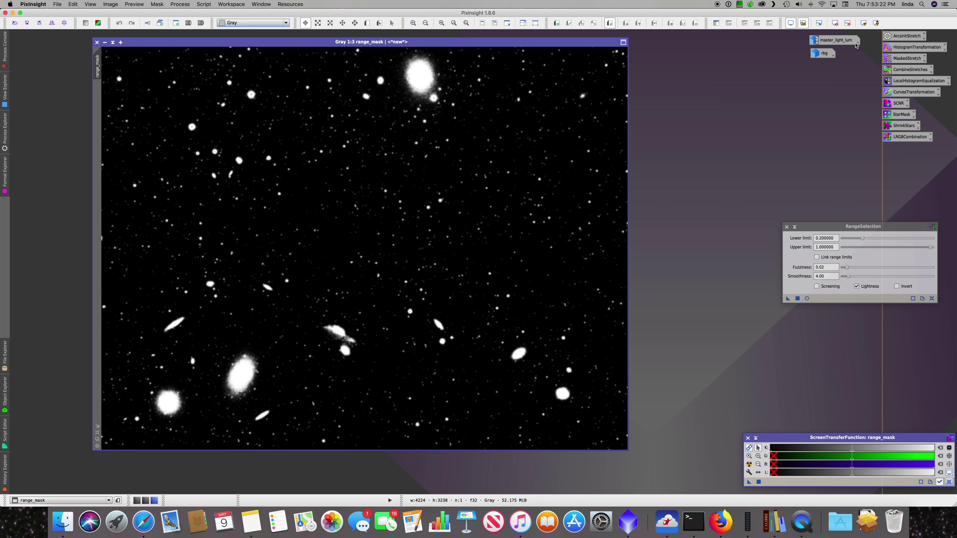
pyautogui.doubleClick(836, 41)
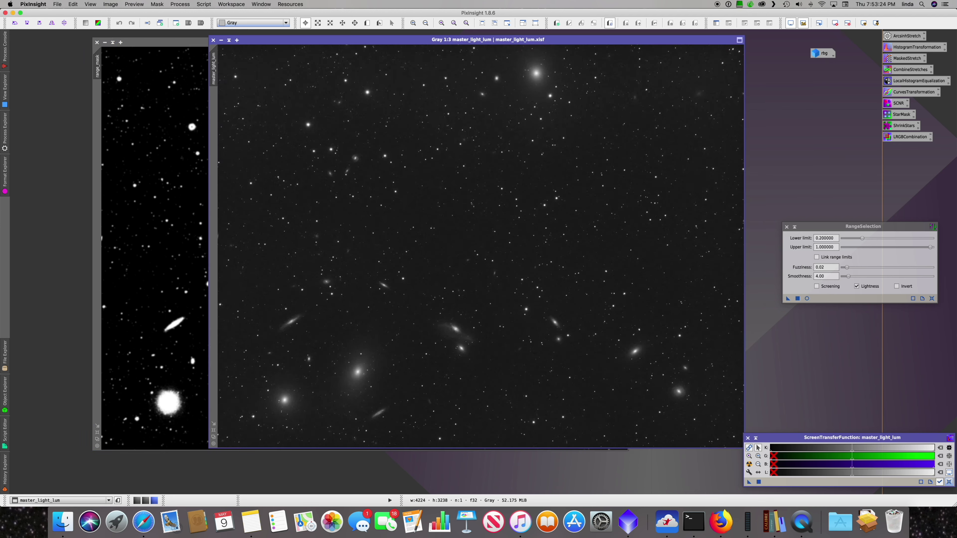
# Clone the luminance image, minimize the original, and move the clone to the right
pyautogui.moveTo(217, 67)
pyautogui.mouseDown()
pyautogui.moveTo(79, 71)
pyautogui.moveTo(116, 65)
pyautogui.mouseUp()
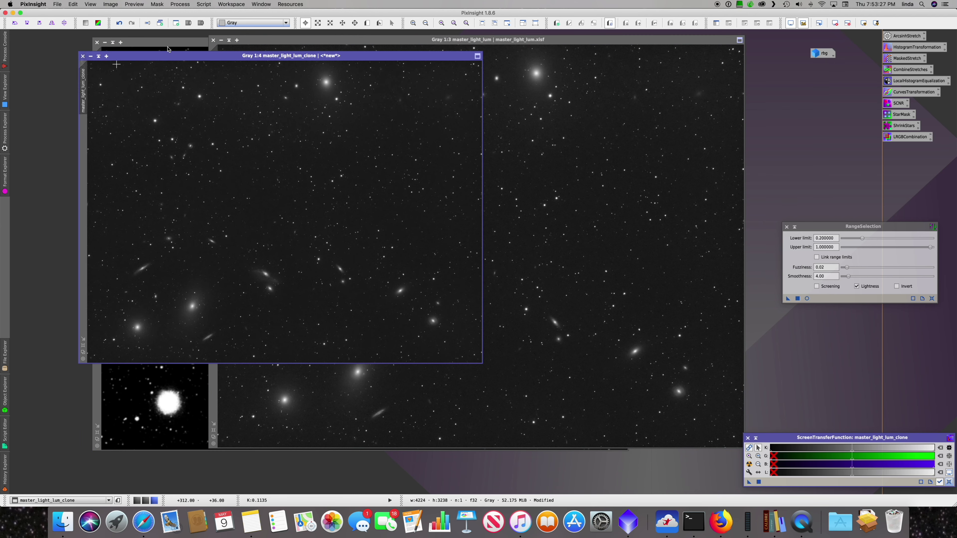
pyautogui.click(221, 39)
pyautogui.moveTo(220, 57); pyautogui.dragTo(460, 57)
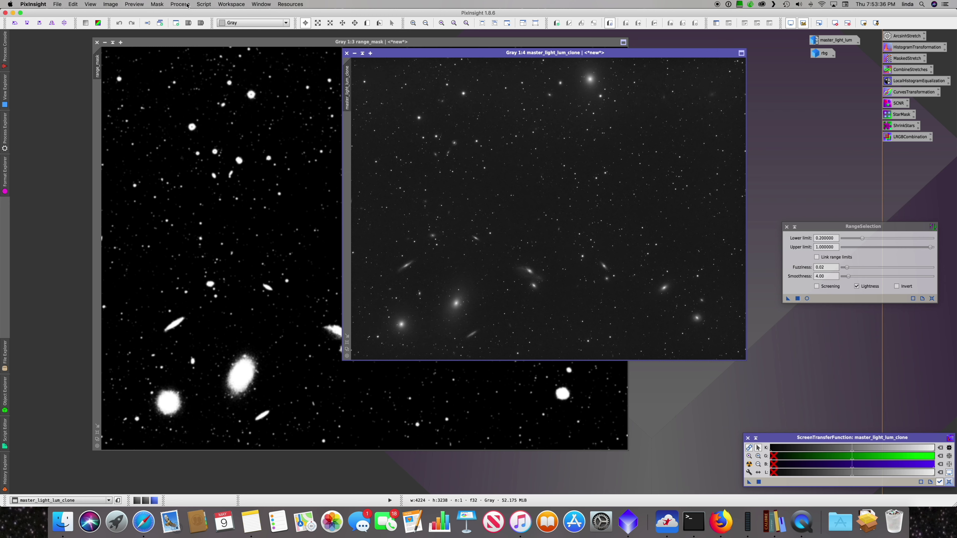
# Set up MultiscaleLinearTransform with 5 layers and the residual layer disabled
pyautogui.click(187, 5)
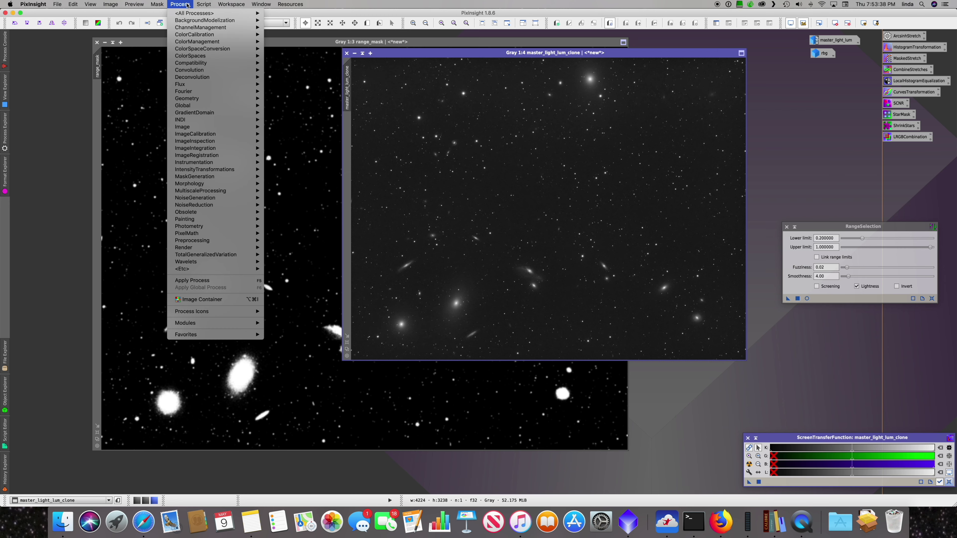
pyautogui.moveTo(227, 124)
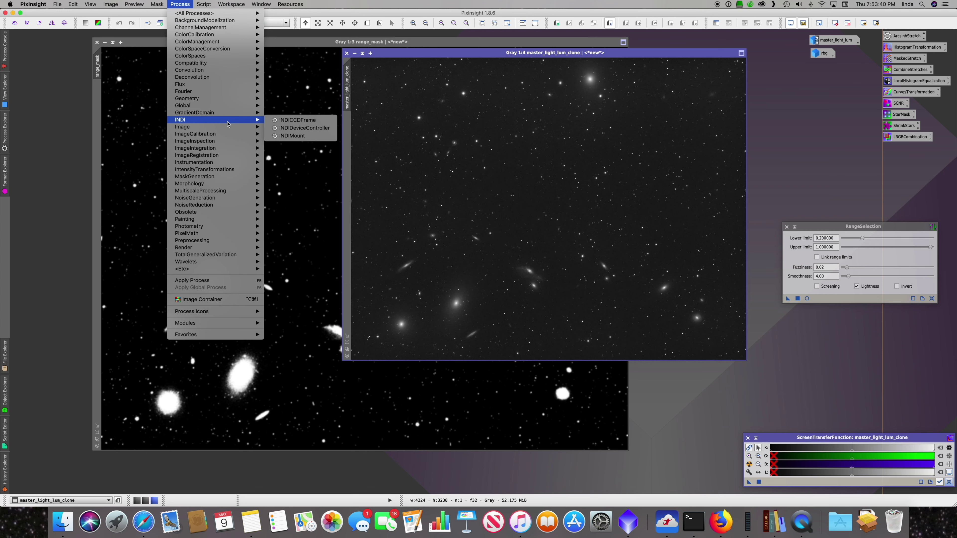
pyautogui.moveTo(237, 189)
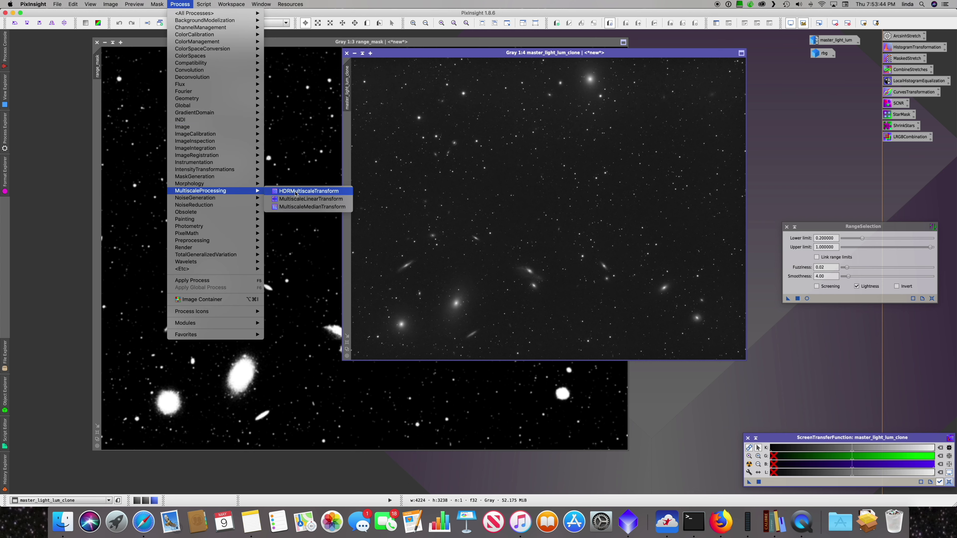
pyautogui.click(305, 200)
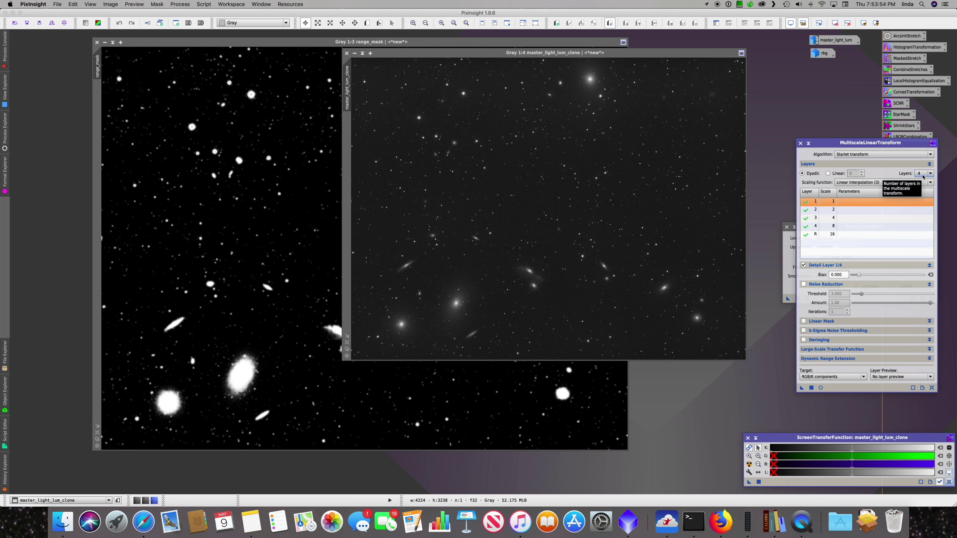
pyautogui.click(923, 177)
pyautogui.click(924, 207)
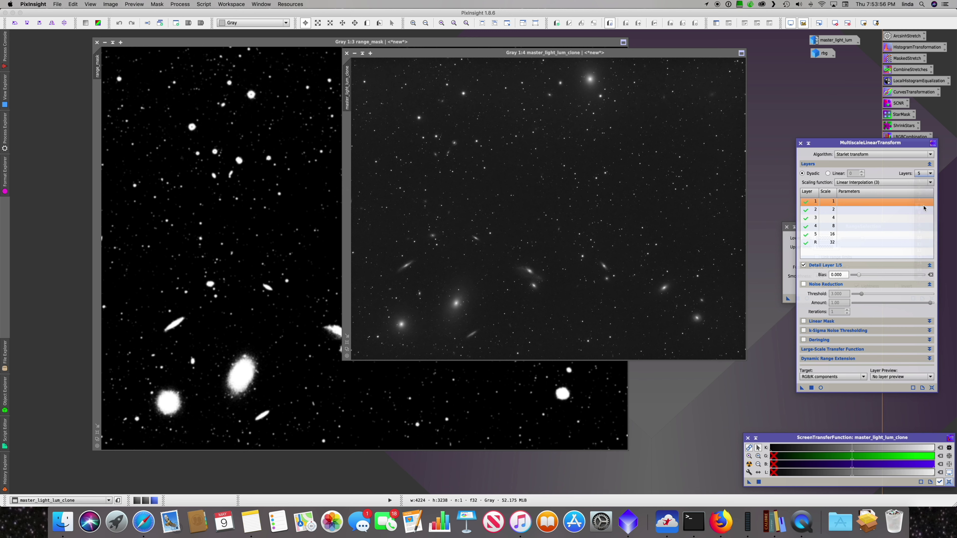
pyautogui.click(806, 244)
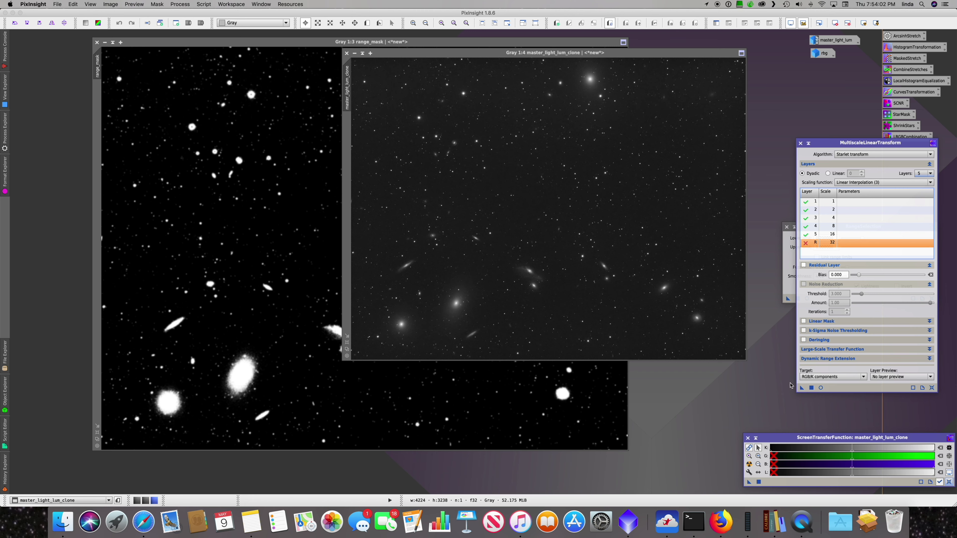
# Apply the transform to the clone so only stars remain, zoom in, and close the panel
pyautogui.moveTo(801, 388); pyautogui.dragTo(676, 286)
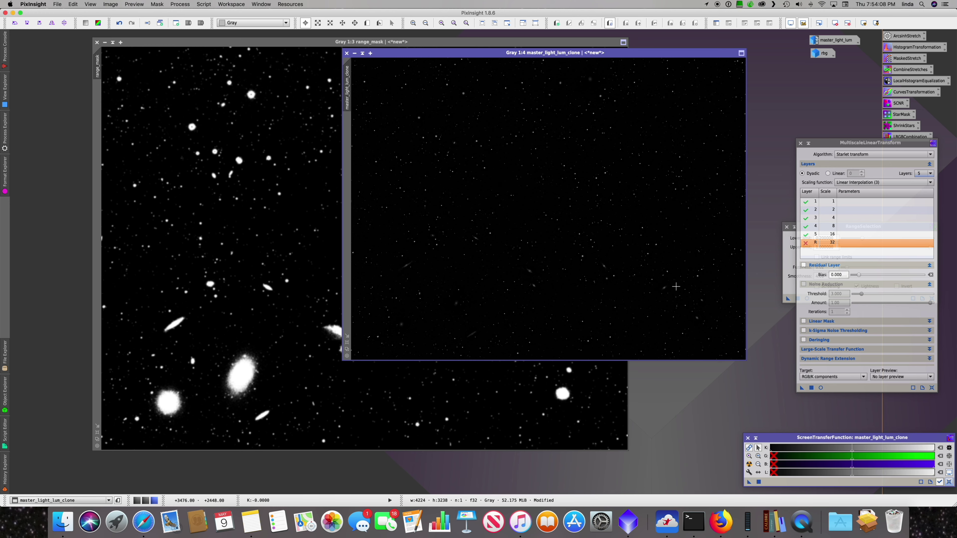
pyautogui.press('super+plus')
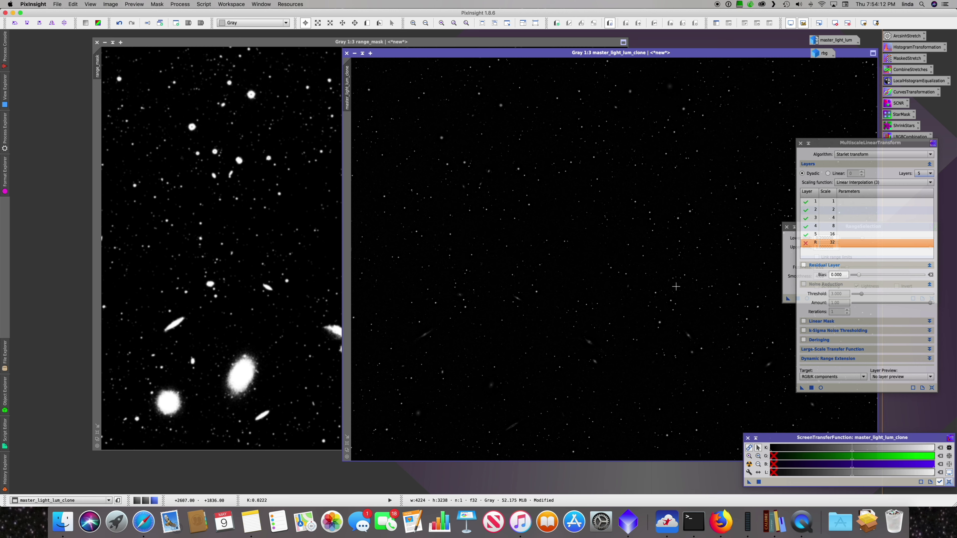
pyautogui.click(676, 286)
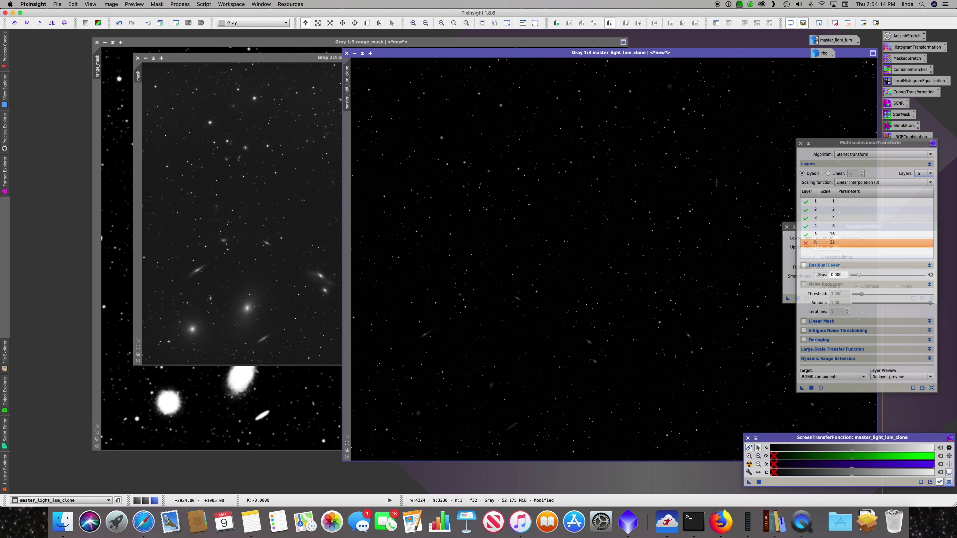
pyautogui.click(808, 143)
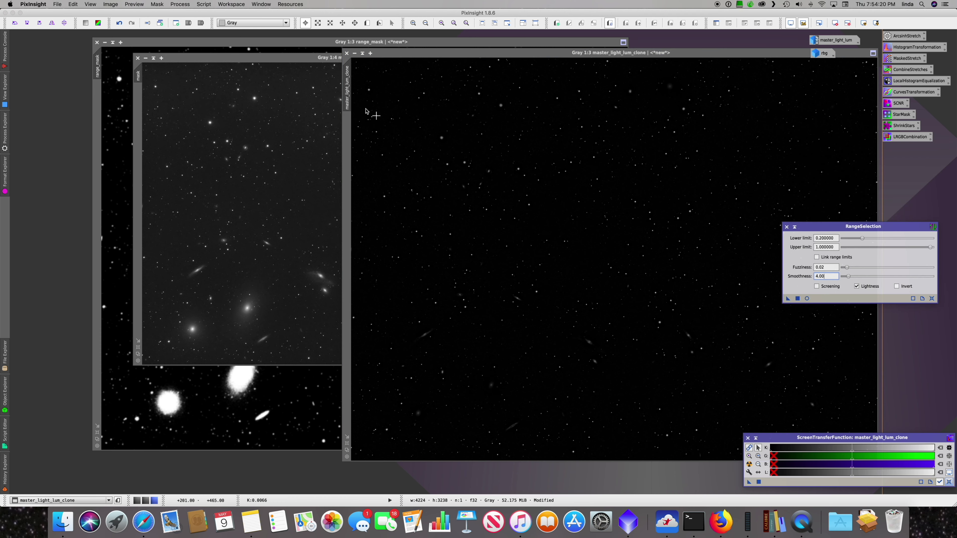
# Rename the clone to stars and bring the mask window forward beside it
pyautogui.doubleClick(346, 102)
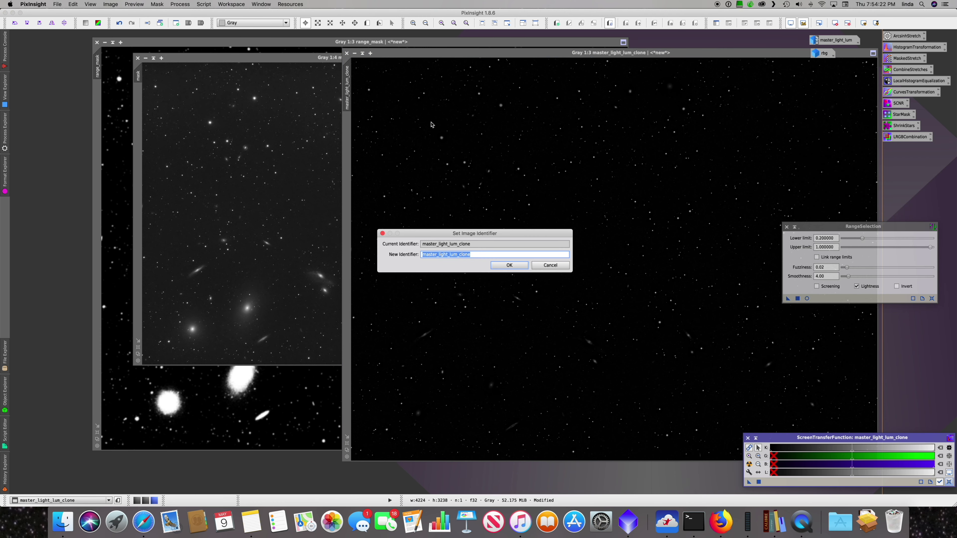
pyautogui.write('stars')
pyautogui.press('Return')
pyautogui.scroll(1, 431, 122)
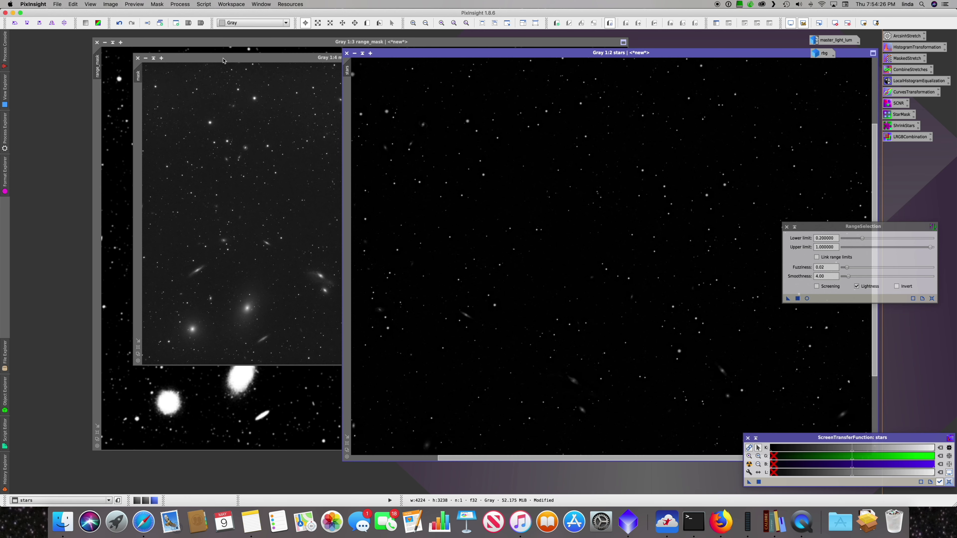
pyautogui.click(263, 57)
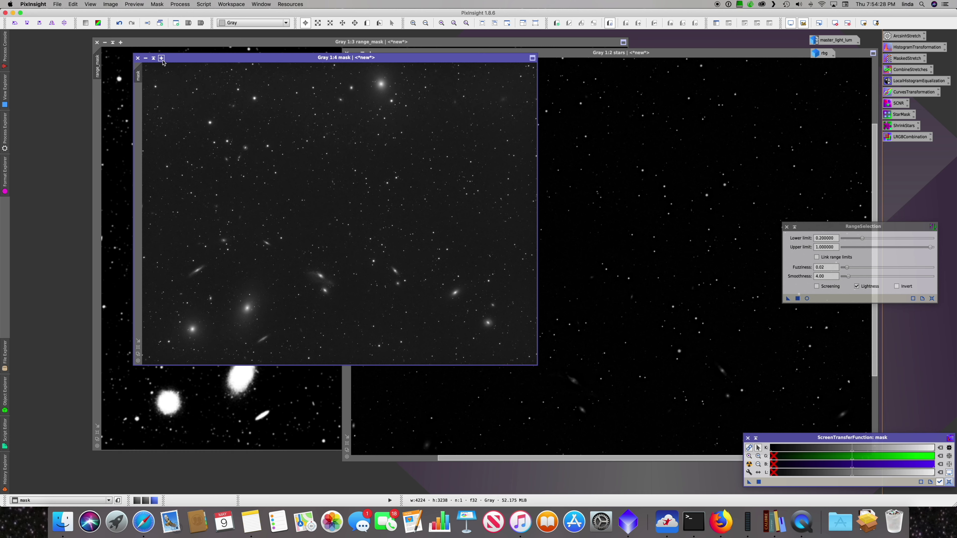
pyautogui.moveTo(162, 63); pyautogui.dragTo(112, 50)
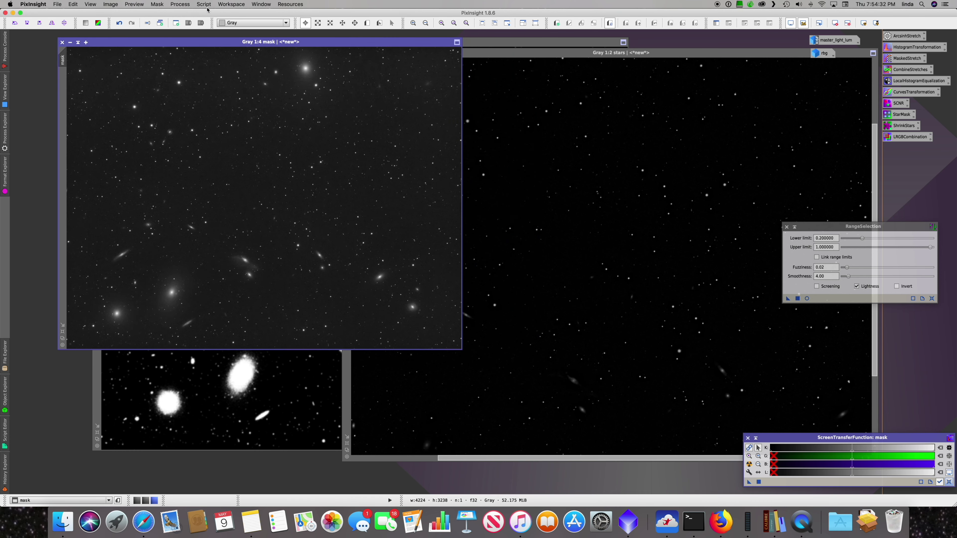
# Apply the PixelMath expression $T - stars to the mask image
pyautogui.click(180, 4)
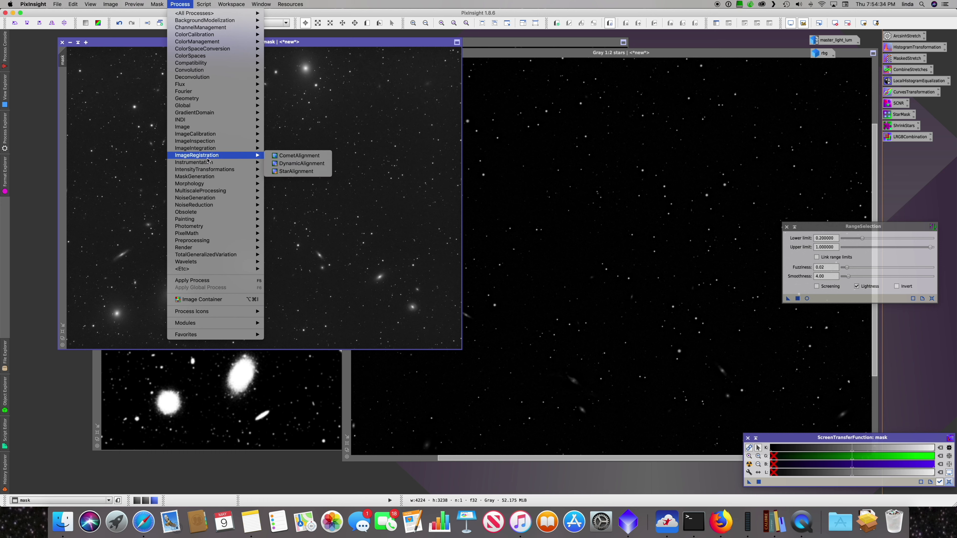
pyautogui.moveTo(226, 219)
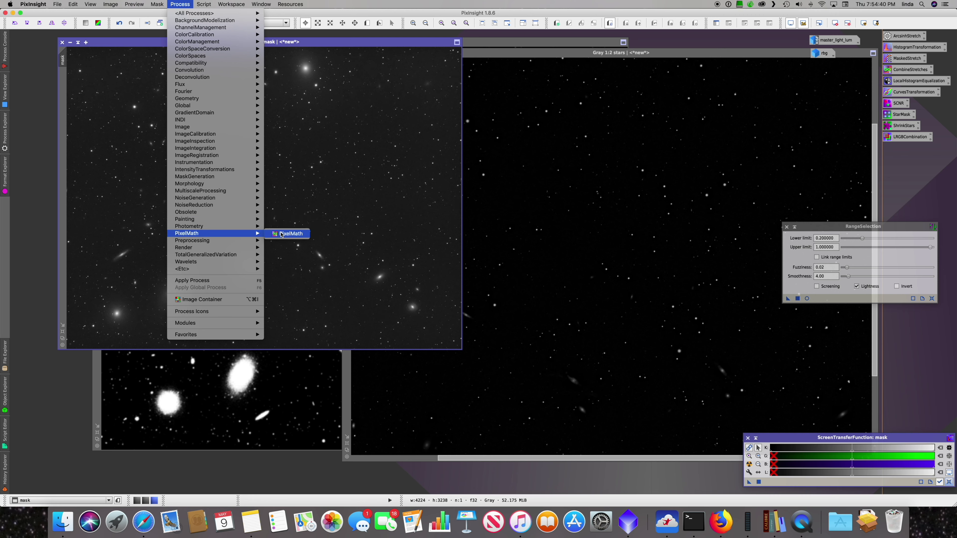
pyautogui.click(305, 232)
pyautogui.moveTo(792, 138); pyautogui.dragTo(577, 142)
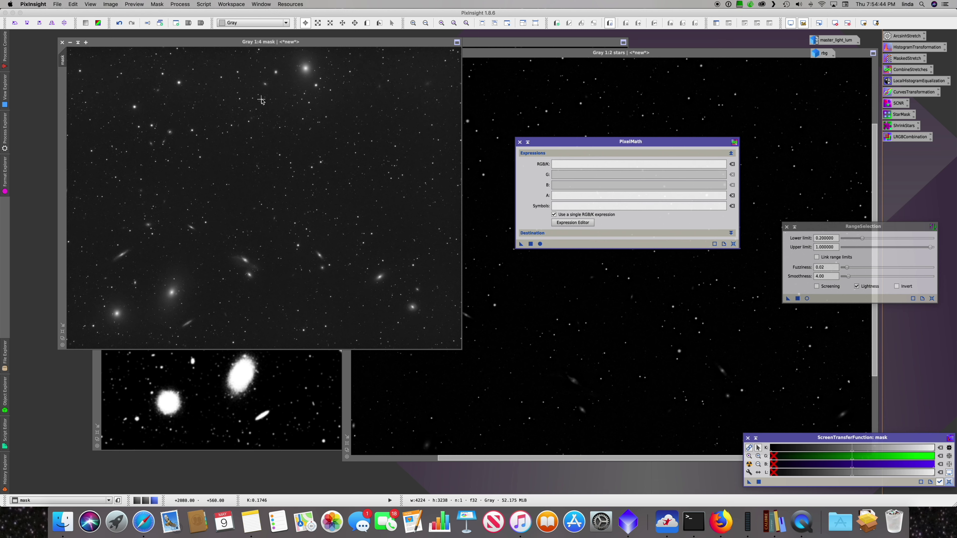
pyautogui.click(594, 164)
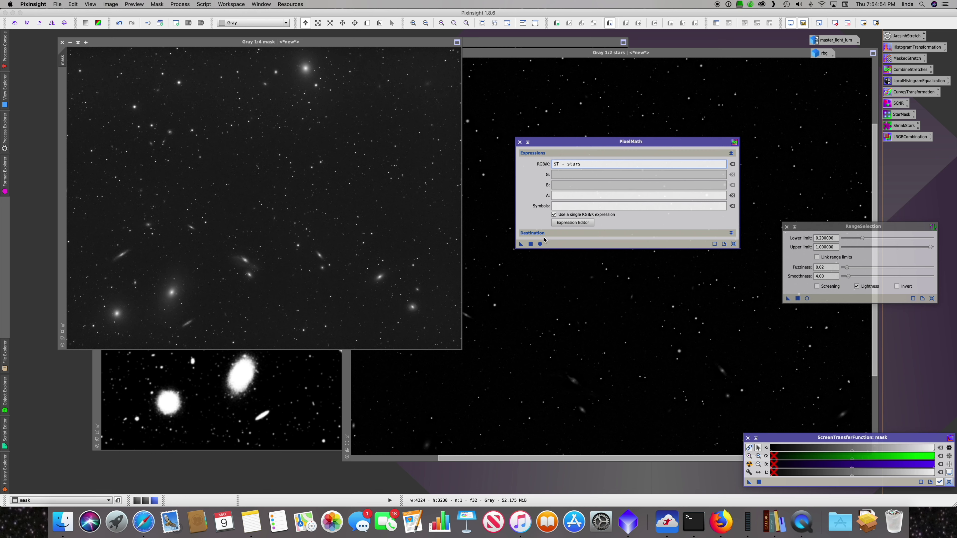
pyautogui.moveTo(521, 244); pyautogui.dragTo(358, 200)
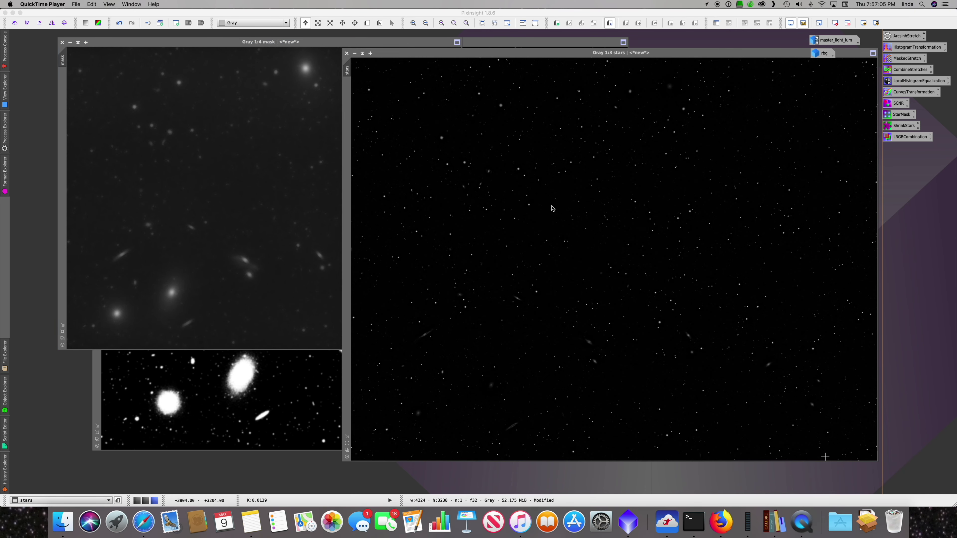
# Collapse the PixelMath and RangeSelection panels and park them under the process icons
pyautogui.click(565, 271)
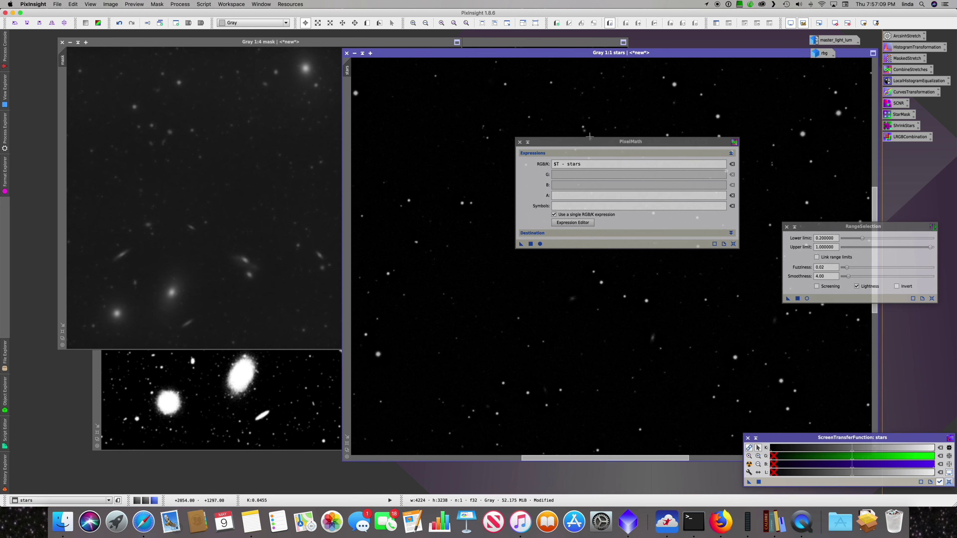
pyautogui.click(527, 142)
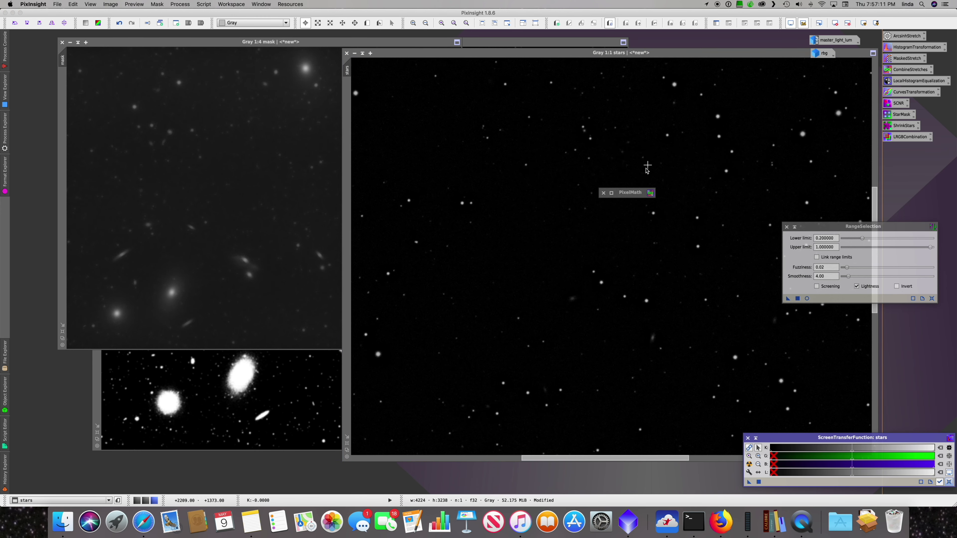
pyautogui.moveTo(627, 194); pyautogui.dragTo(913, 162)
pyautogui.click(794, 226)
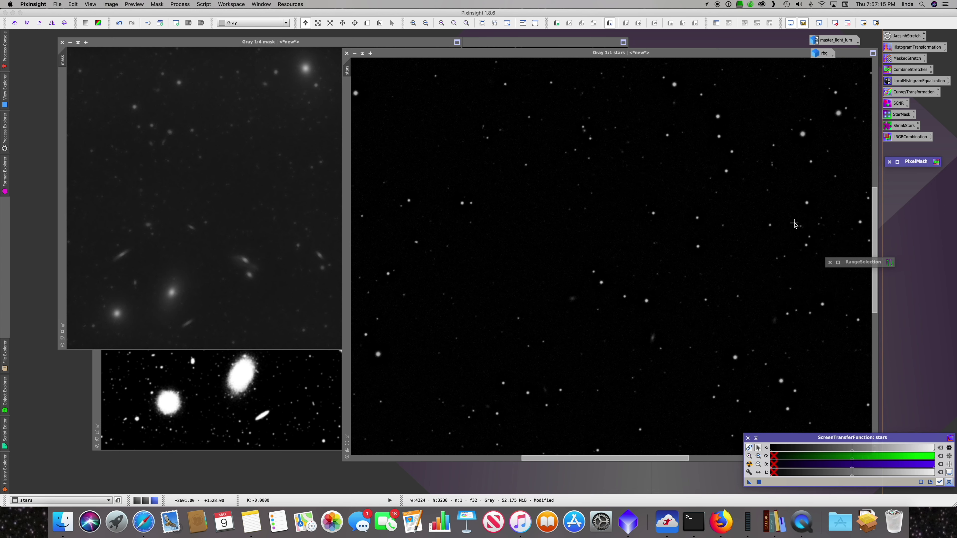
pyautogui.moveTo(866, 262); pyautogui.dragTo(899, 214)
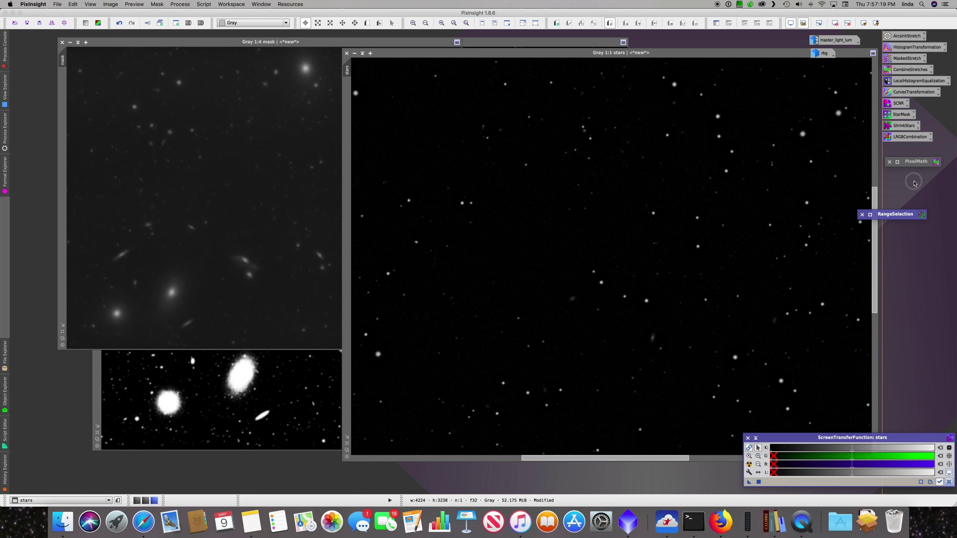
pyautogui.moveTo(897, 214); pyautogui.dragTo(924, 190)
# Pan the stars view and revert its name to master_light_lum_clone
pyautogui.click(721, 227)
pyautogui.moveTo(602, 284); pyautogui.dragTo(731, 113)
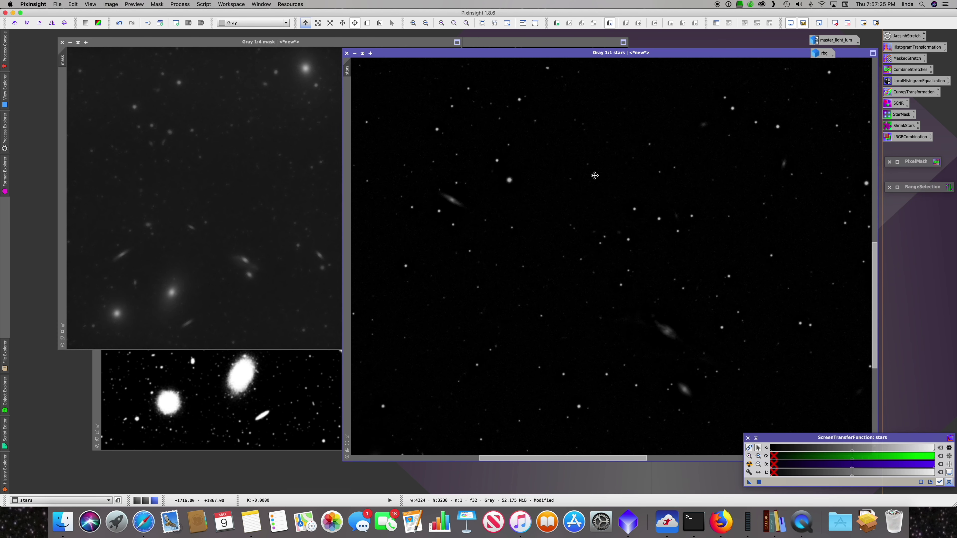
pyautogui.moveTo(571, 176); pyautogui.dragTo(600, 176)
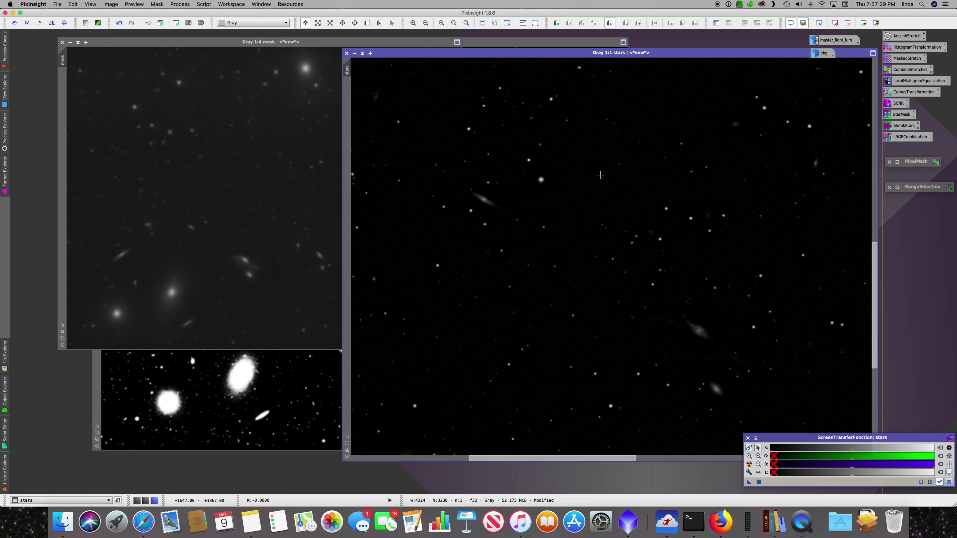
pyautogui.hotkey('ctrl', 'Tab')
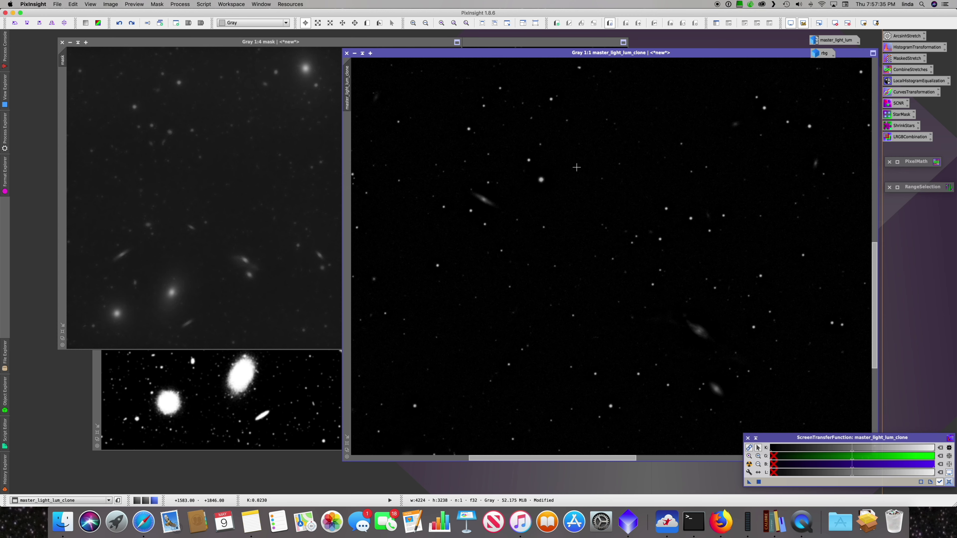
# Restore the galaxies, then apply a 4-layer MultiscaleLinearTransform without residual to the clone
pyautogui.hotkey('ctrl', 'z')
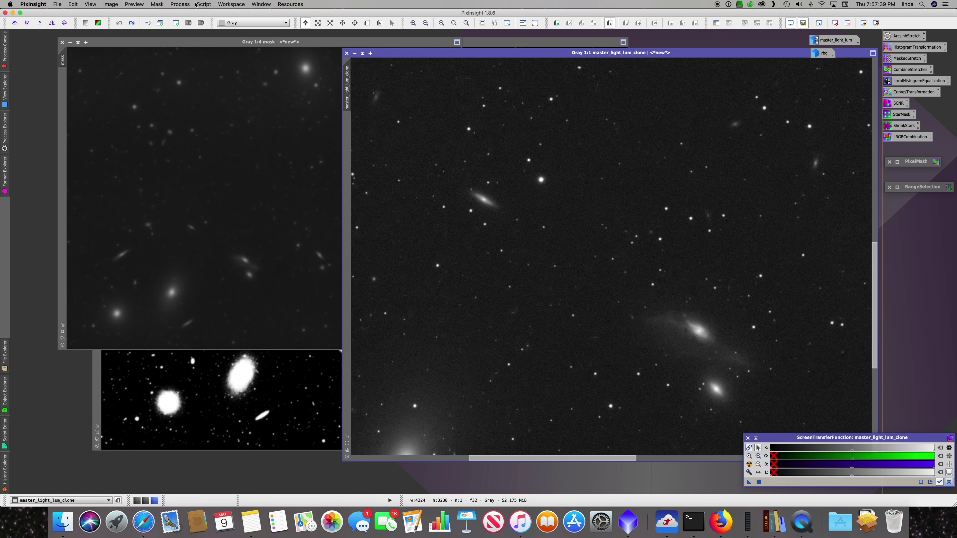
pyautogui.click(187, 4)
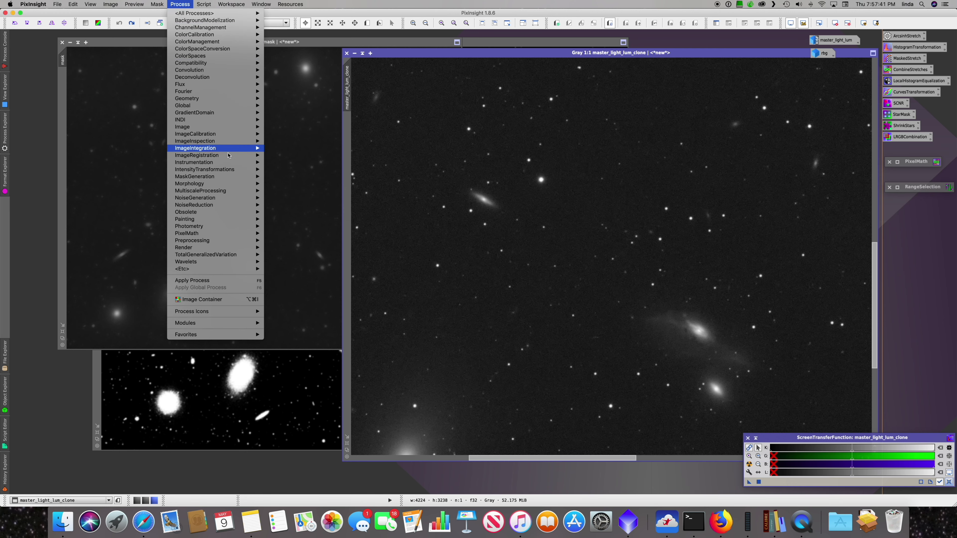
pyautogui.moveTo(232, 195)
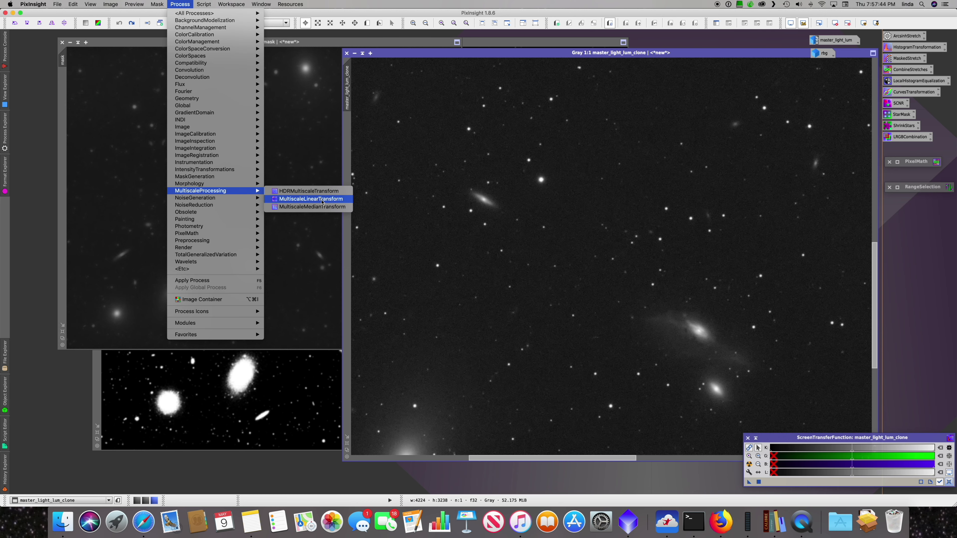
pyautogui.click(321, 200)
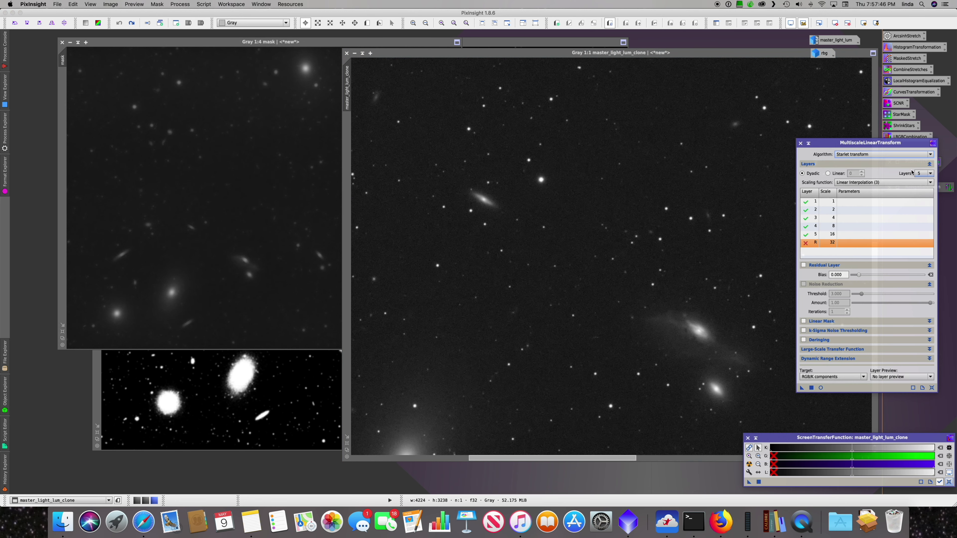
pyautogui.click(921, 173)
pyautogui.click(923, 203)
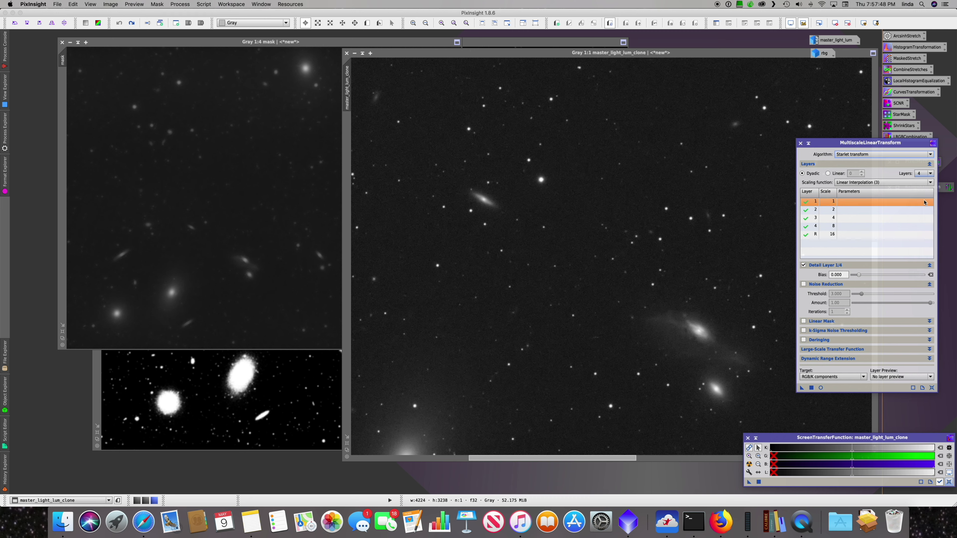
pyautogui.click(805, 234)
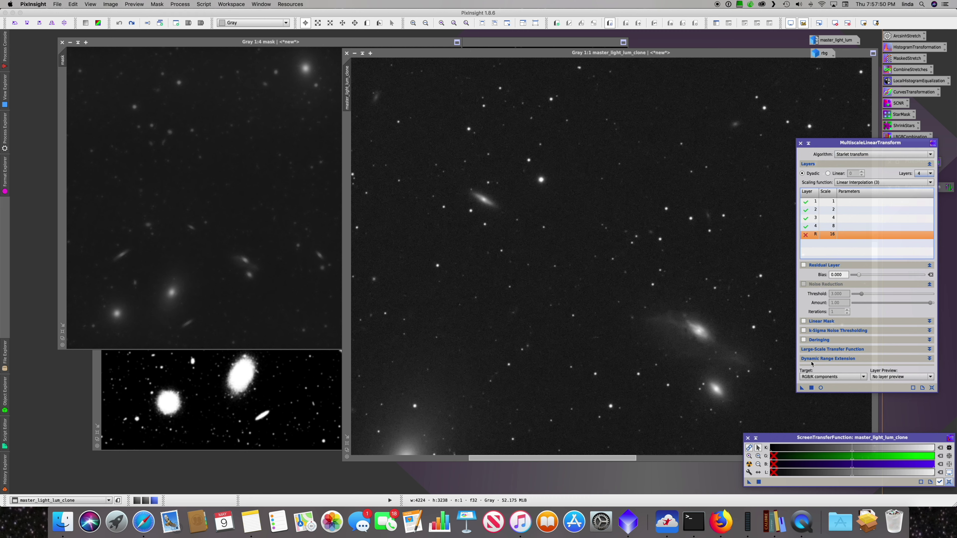
pyautogui.moveTo(801, 387); pyautogui.dragTo(713, 338)
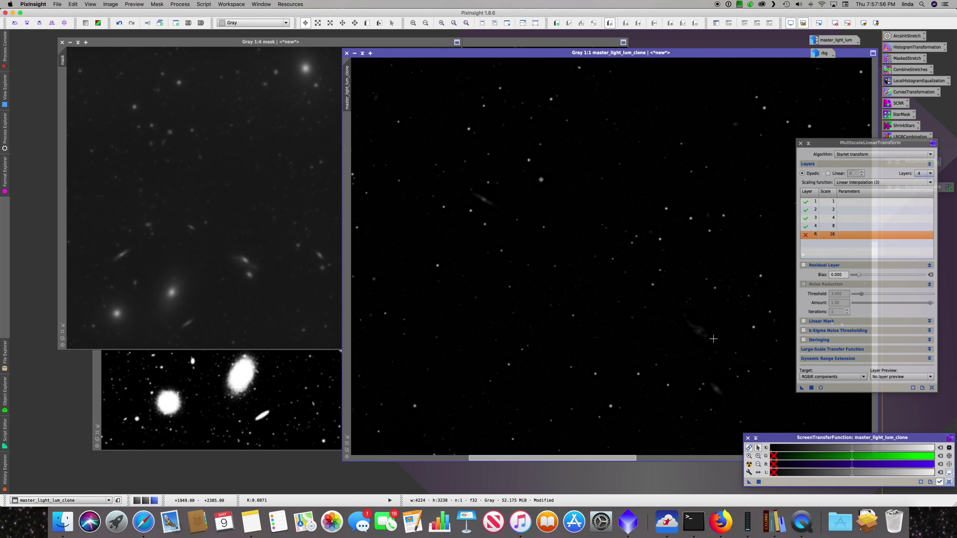
# Undo and reapply with 3 layers and no residual so only stars remain
pyautogui.press('super+z')
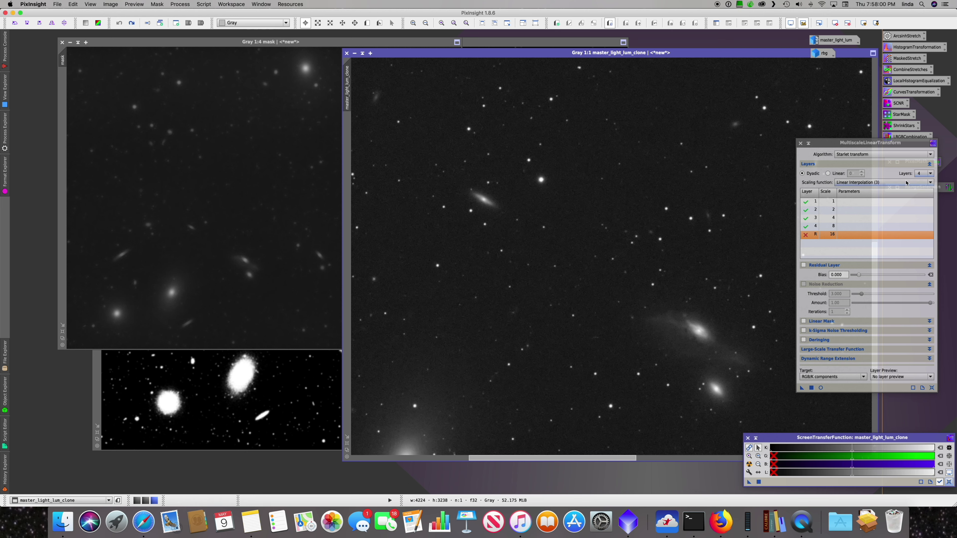
pyautogui.click(923, 173)
pyautogui.click(916, 198)
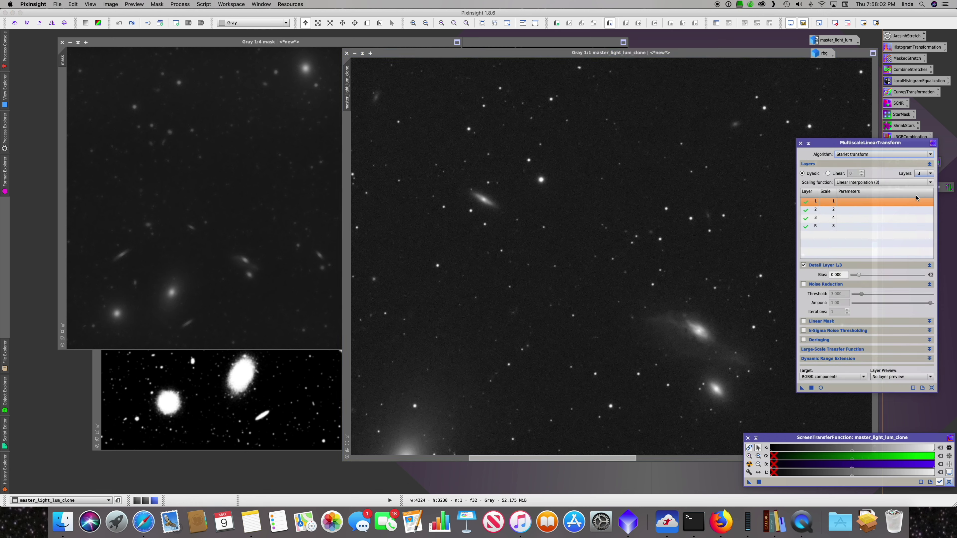
pyautogui.doubleClick(805, 227)
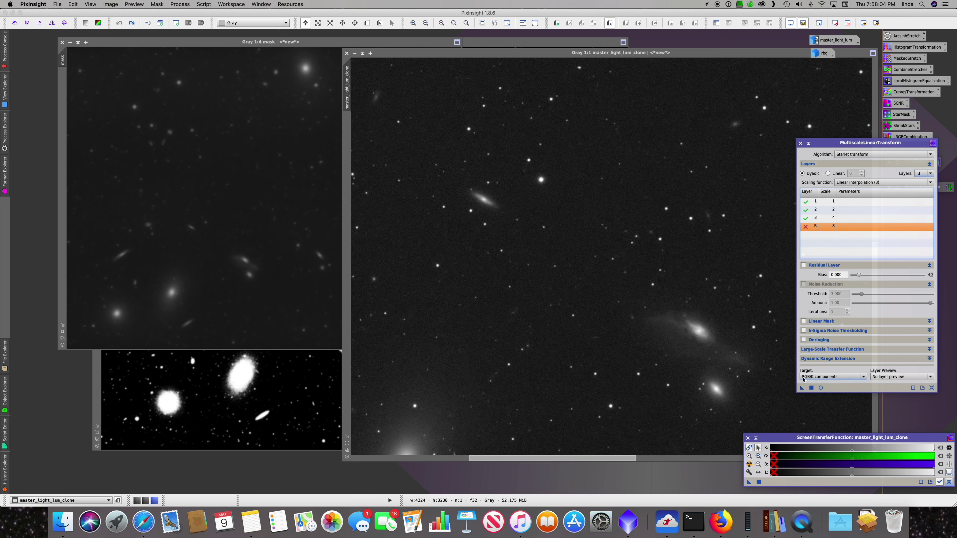
pyautogui.moveTo(801, 387); pyautogui.dragTo(703, 309)
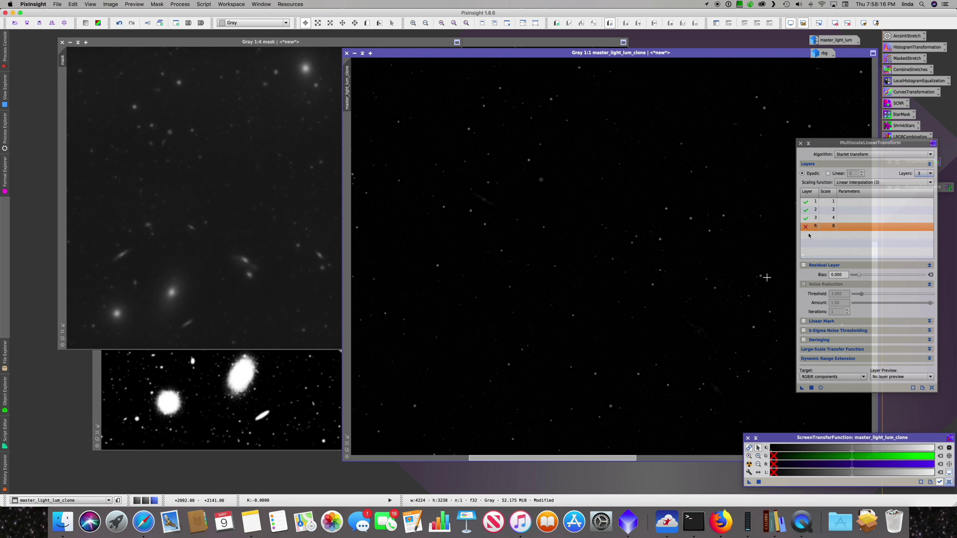
pyautogui.click(810, 146)
# Iconize MultiscaleLinearTransform, reopen PixelMath ($T - stars), and start duplicating the mask image
pyautogui.click(809, 144)
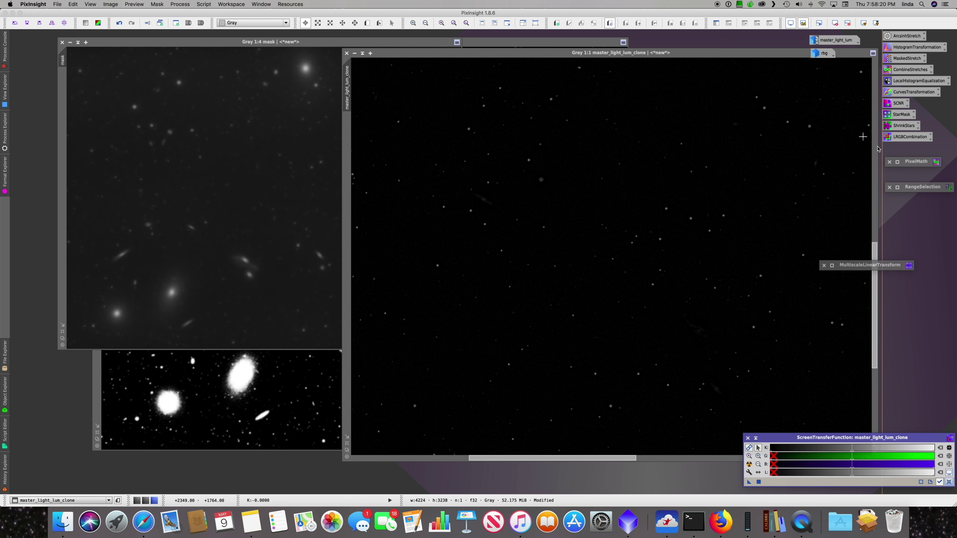
pyautogui.doubleClick(916, 162)
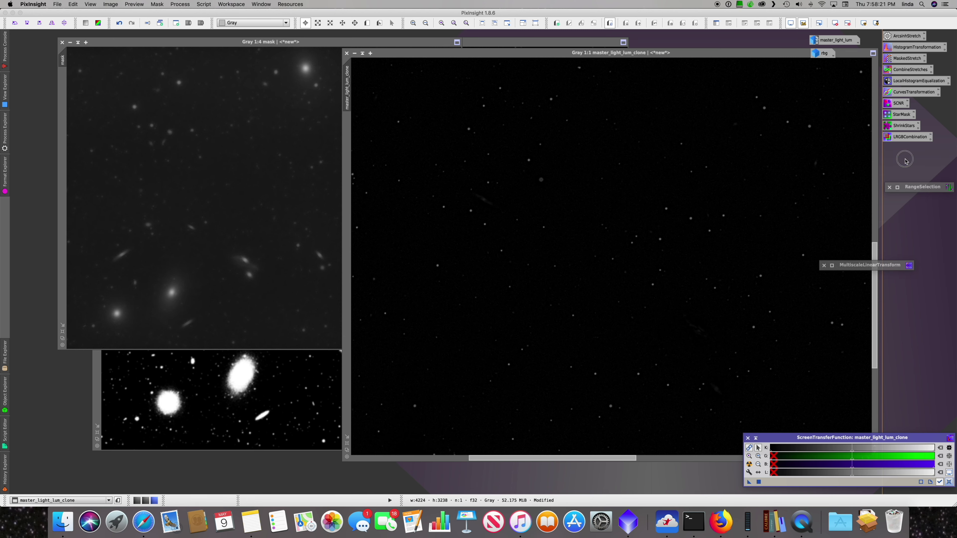
pyautogui.click(246, 147)
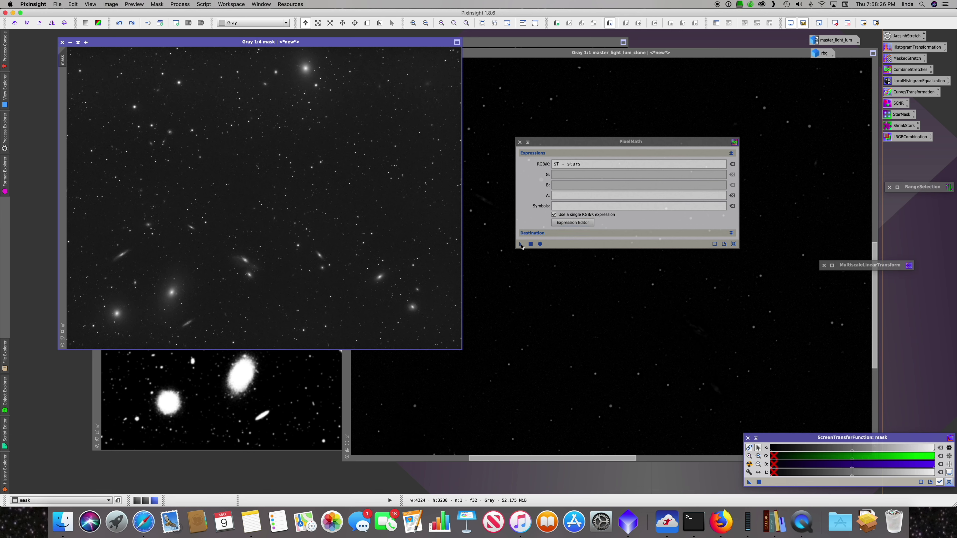
pyautogui.moveTo(521, 244); pyautogui.dragTo(413, 227)
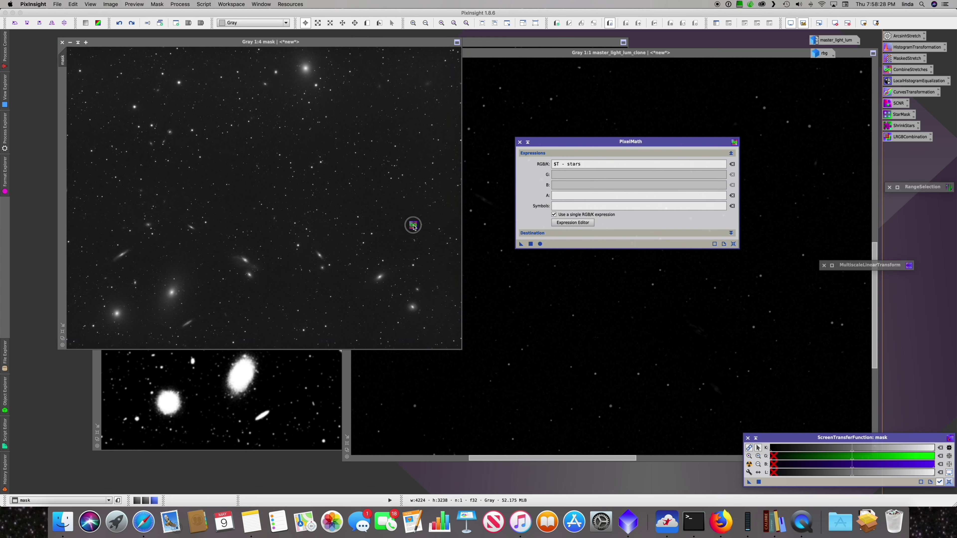
pyautogui.moveTo(413, 226); pyautogui.dragTo(524, 231)
pyautogui.moveTo(62, 59); pyautogui.dragTo(44, 98)
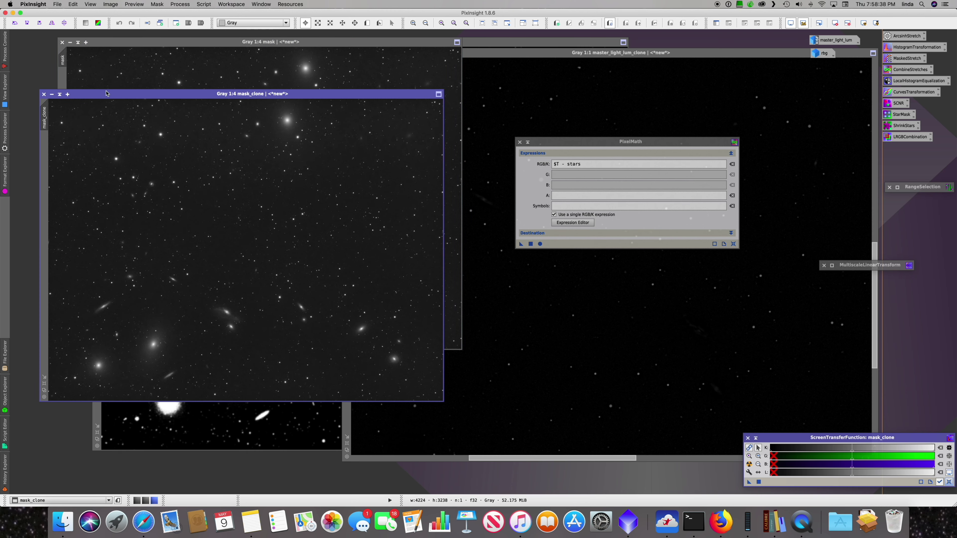
# Create mask_clone, iconize the original mask, try PixelMath on mask_clone, and begin renaming the luminance clone
pyautogui.moveTo(107, 97); pyautogui.dragTo(161, 95)
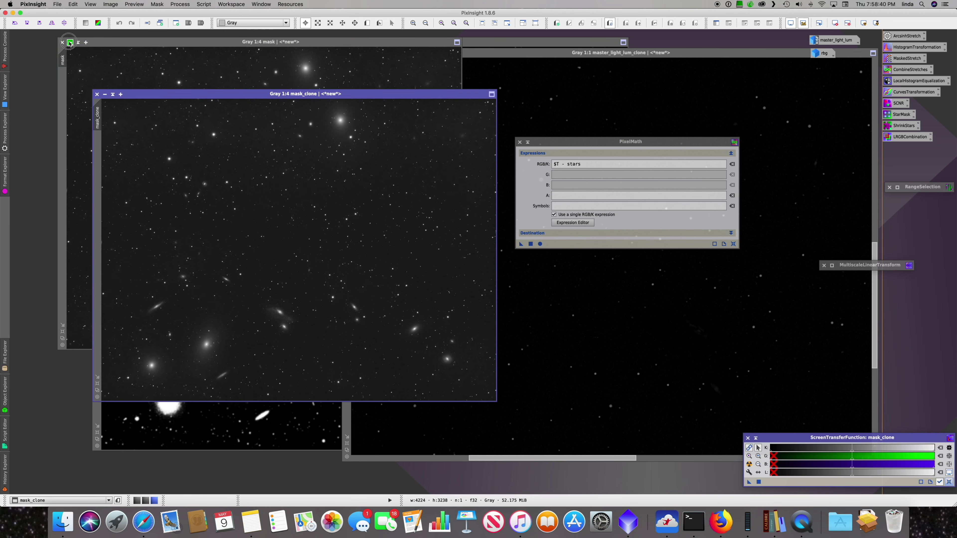
pyautogui.click(69, 43)
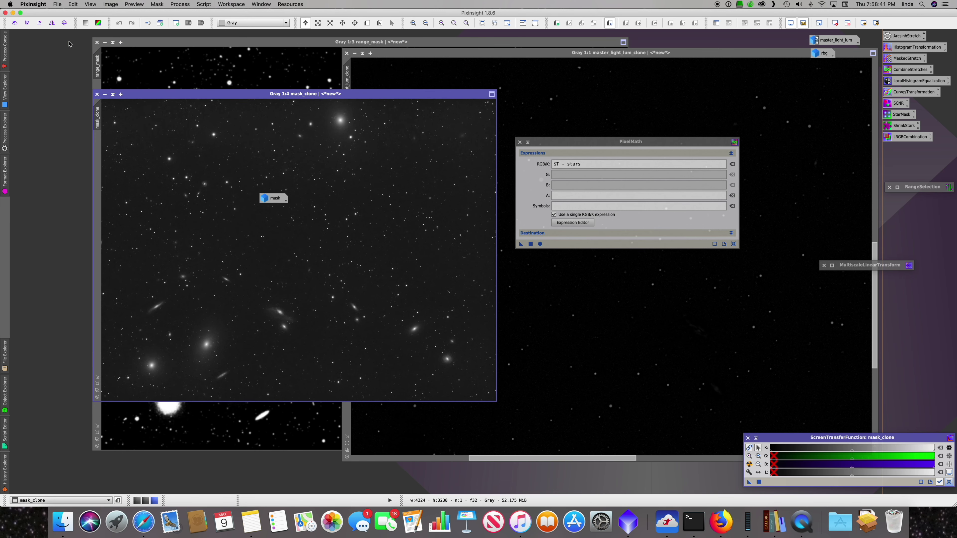
pyautogui.click(277, 197)
pyautogui.moveTo(278, 197); pyautogui.dragTo(784, 42)
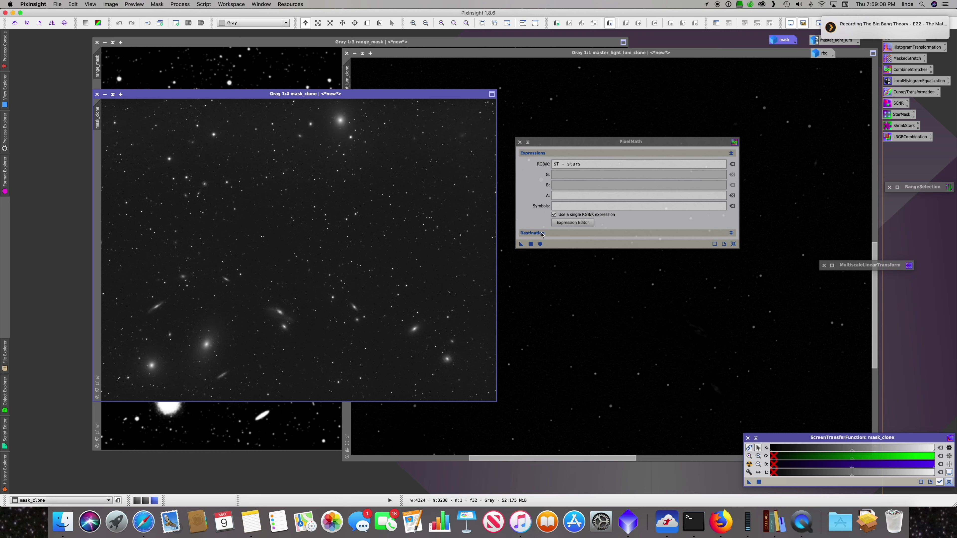
pyautogui.moveTo(521, 244); pyautogui.dragTo(369, 224)
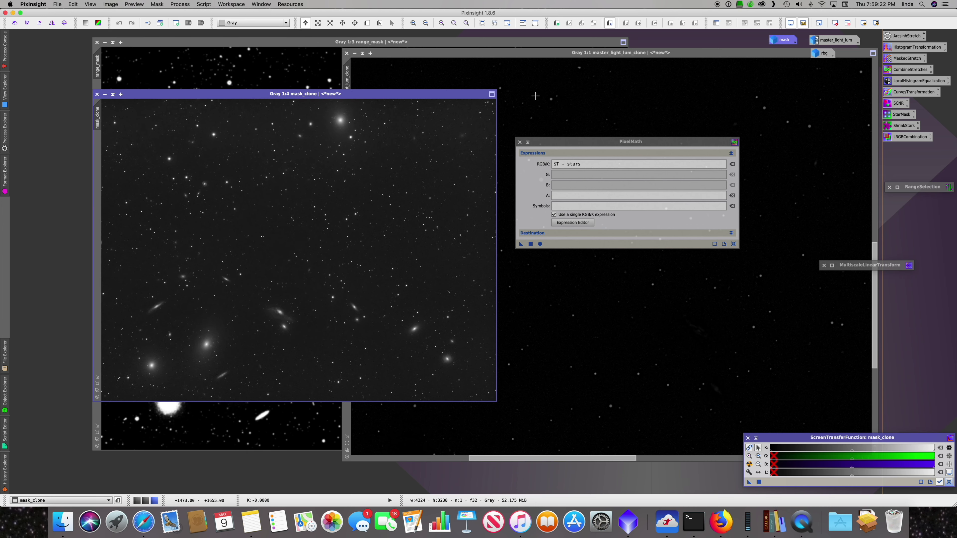
pyautogui.doubleClick(346, 77)
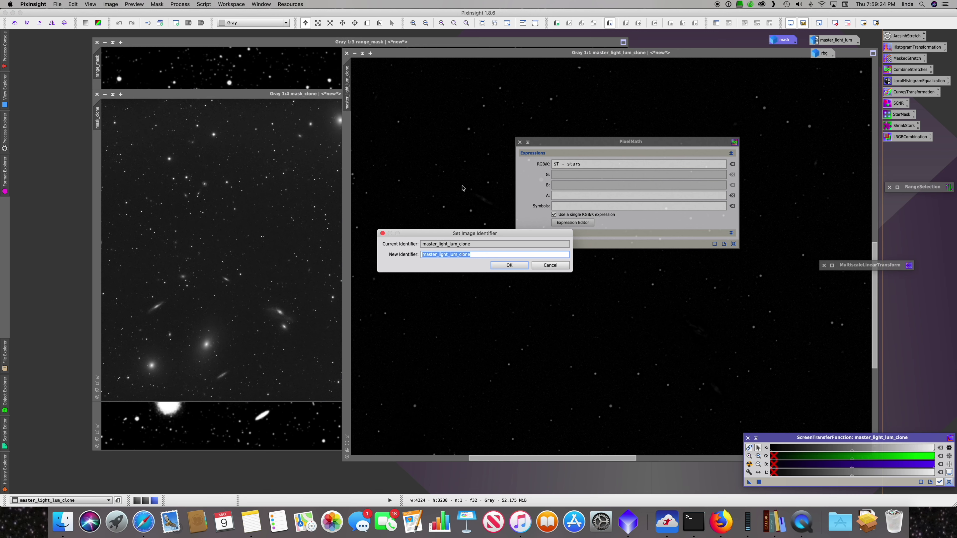
# Name the luminance clone stars and subtract it from mask_clone with PixelMath
pyautogui.write('stars')
pyautogui.press('Return')
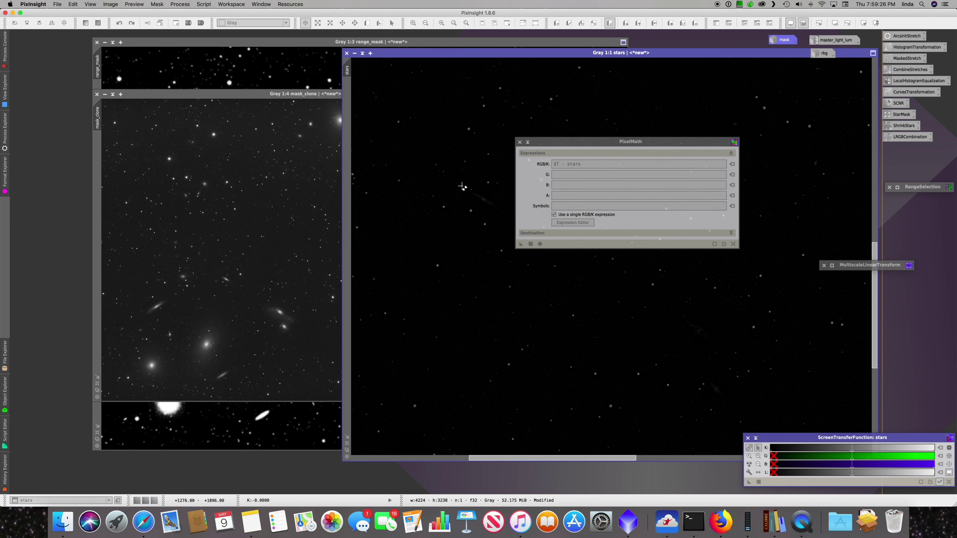
pyautogui.click(260, 172)
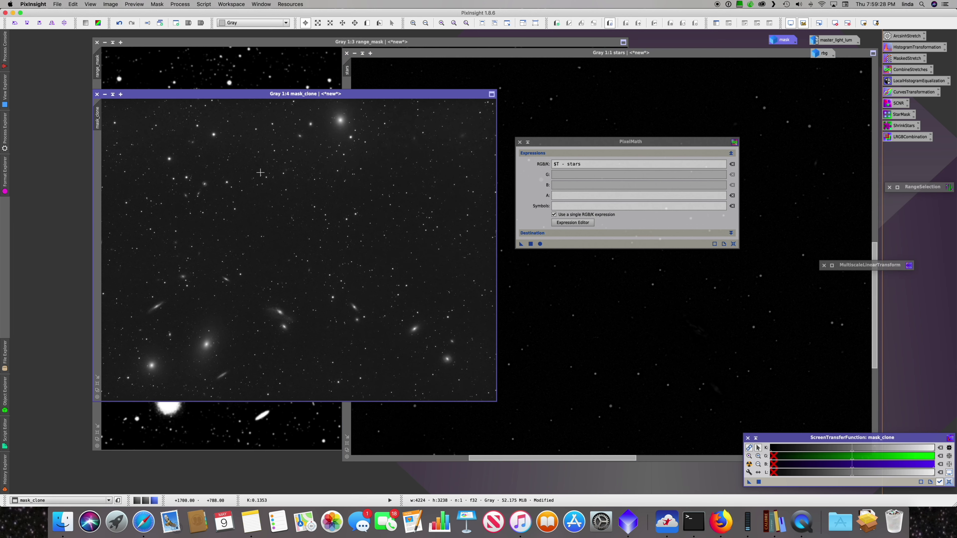
pyautogui.moveTo(521, 244); pyautogui.dragTo(413, 237)
pyautogui.scroll(3, 412, 235)
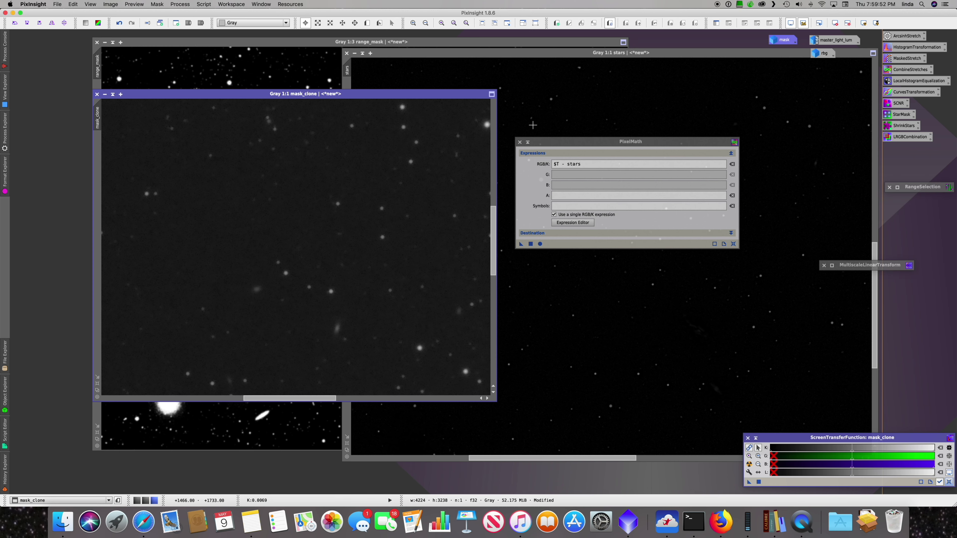
# Close PixelMath, iconize stars beside the other icons, and fit mask_clone to the window
pyautogui.click(519, 142)
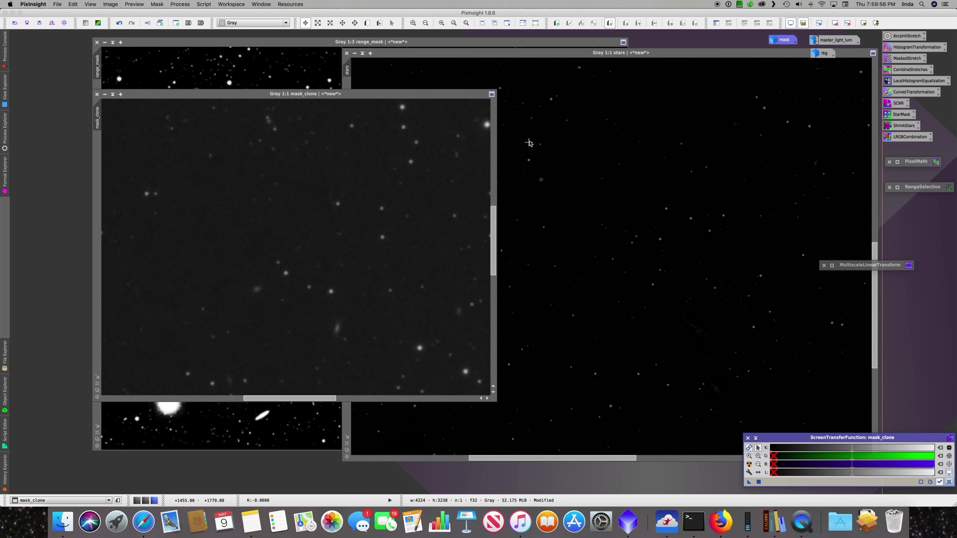
pyautogui.click(354, 53)
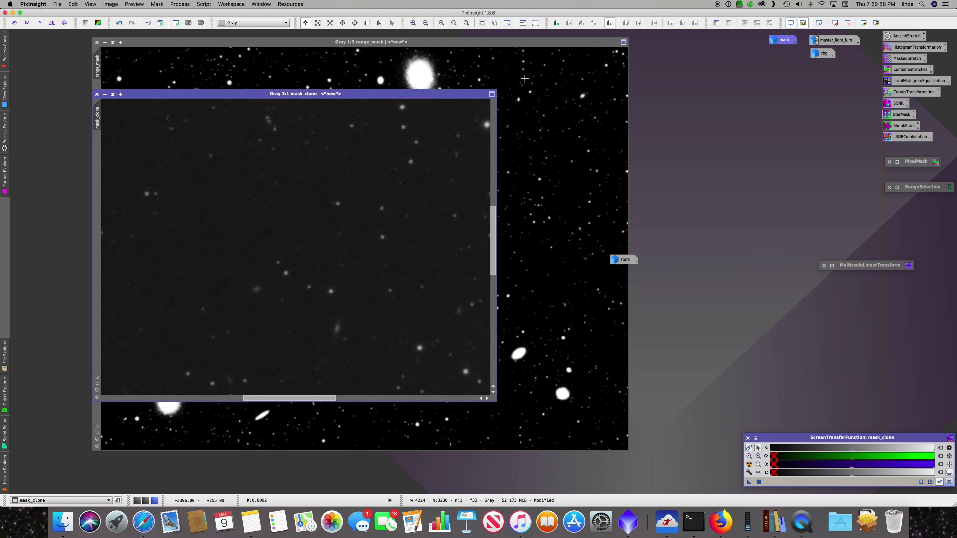
pyautogui.moveTo(623, 253)
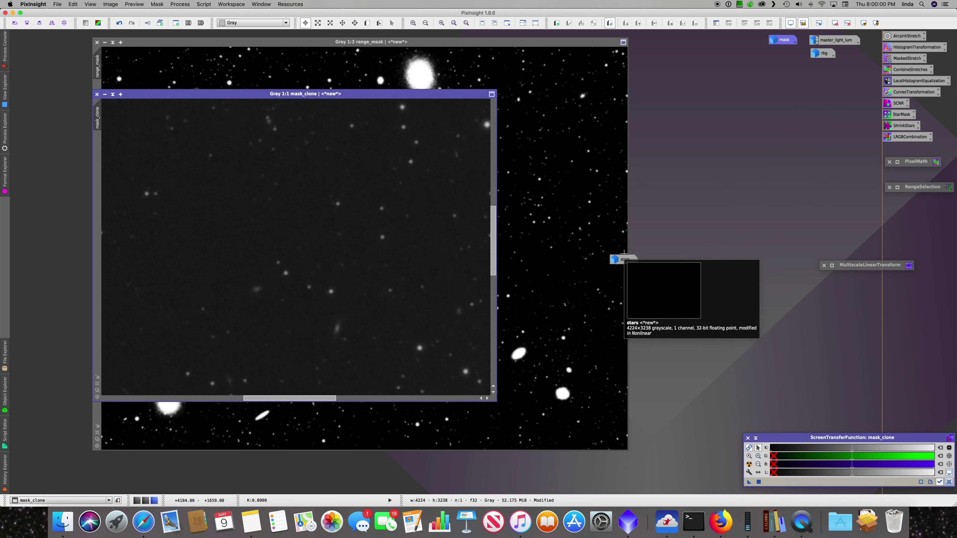
pyautogui.moveTo(623, 254); pyautogui.dragTo(821, 71)
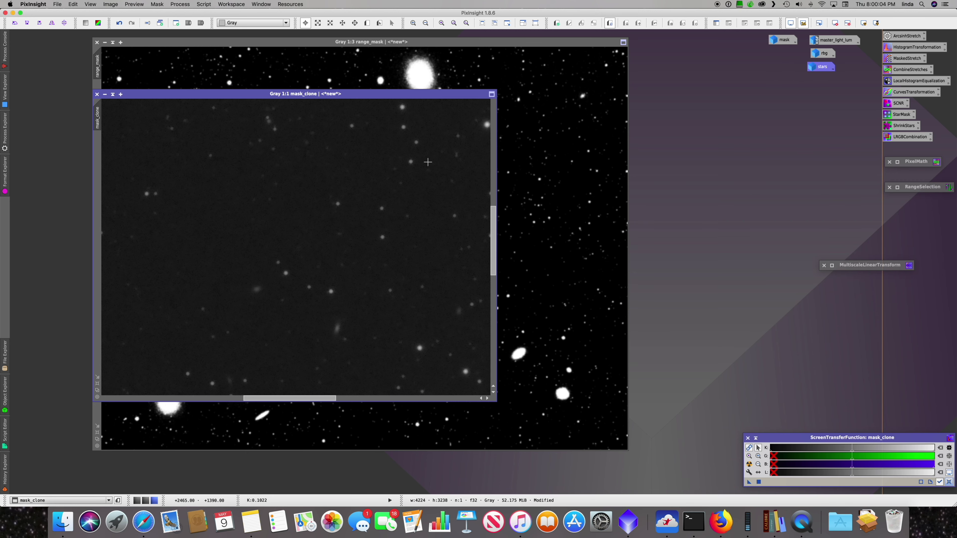
pyautogui.press('super+k')
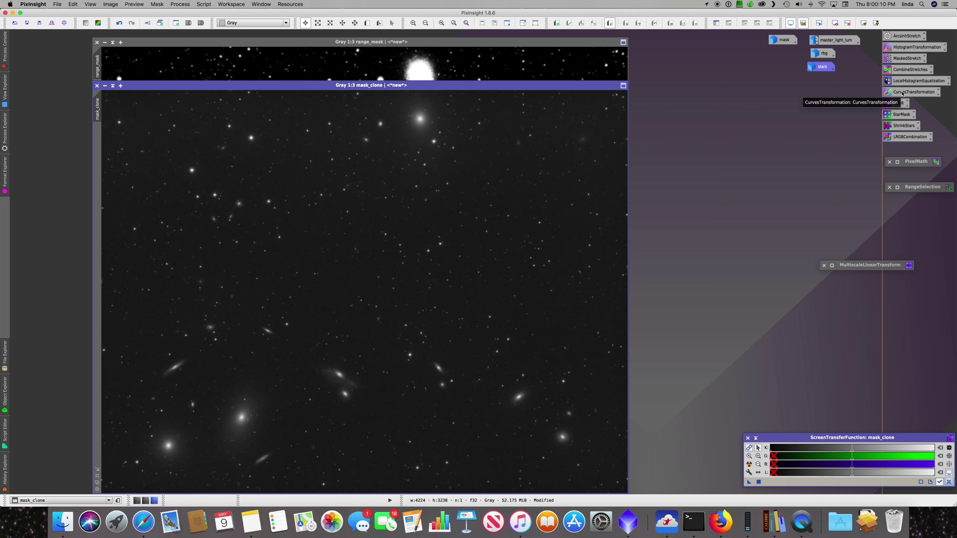
pyautogui.click(901, 50)
# Open HistogramTransformation targeting mask_clone with a real-time preview of the full histogram
pyautogui.doubleClick(902, 49)
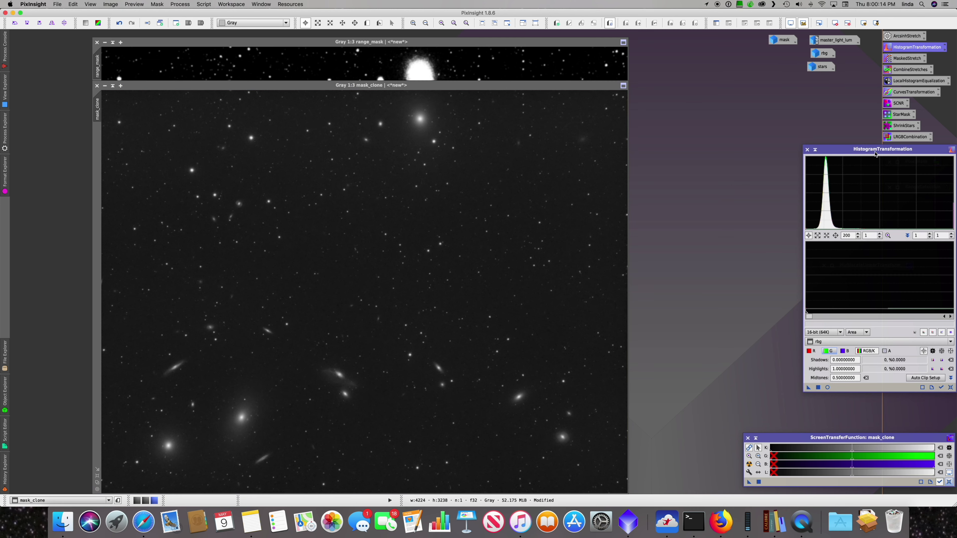
pyautogui.moveTo(873, 149); pyautogui.dragTo(831, 151)
pyautogui.click(896, 384)
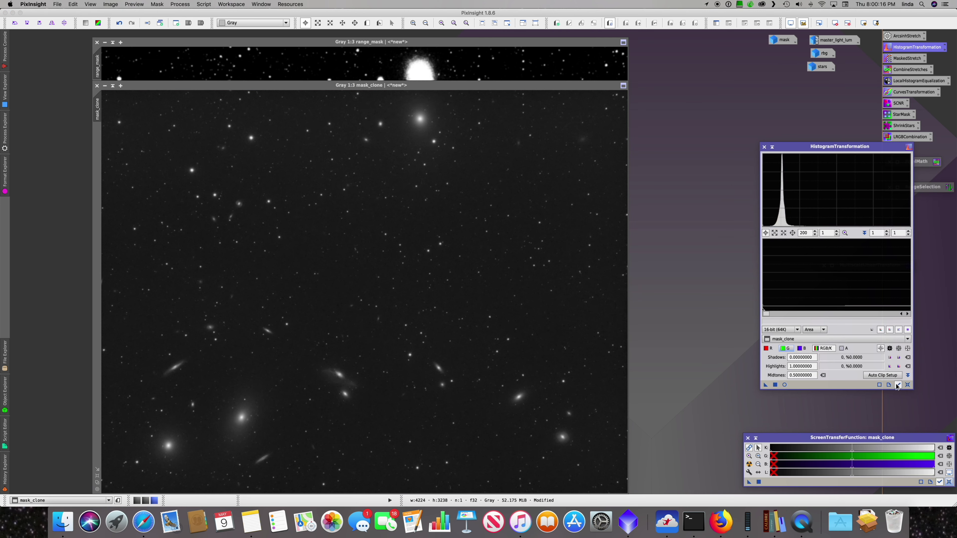
pyautogui.click(785, 385)
pyautogui.click(784, 233)
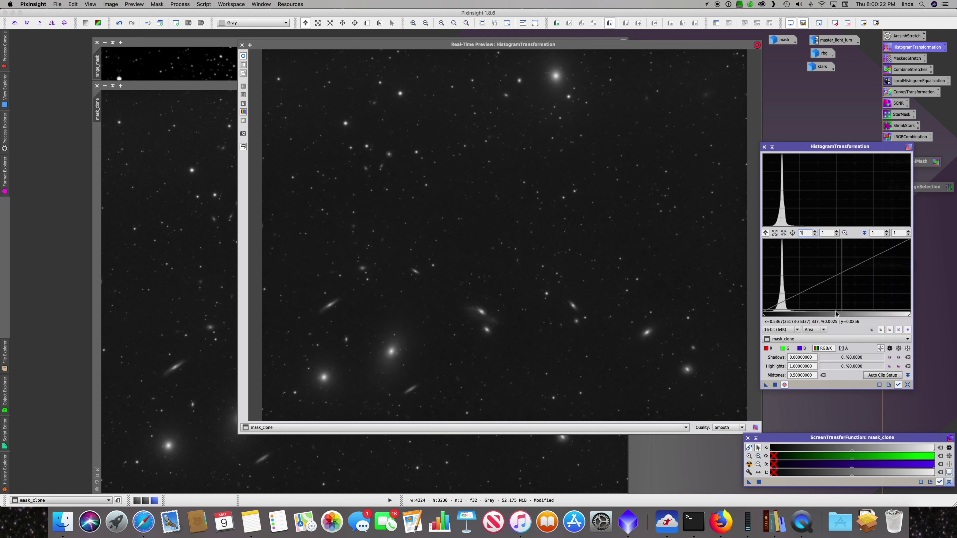
# Stretch mask_clone with shadows at 0.0886 and midtones near 0.528, then close the tools
pyautogui.moveTo(764, 318); pyautogui.dragTo(772, 318)
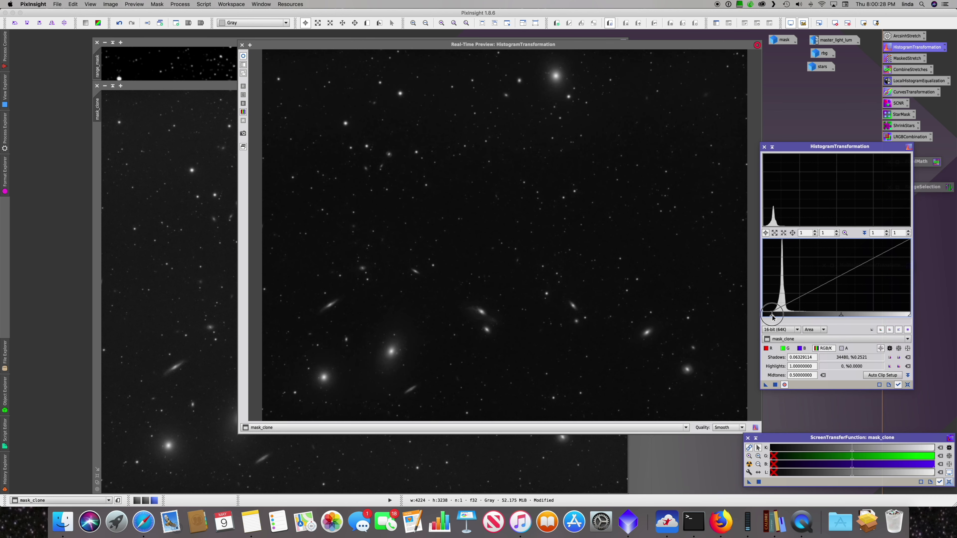
pyautogui.moveTo(772, 317); pyautogui.dragTo(776, 318)
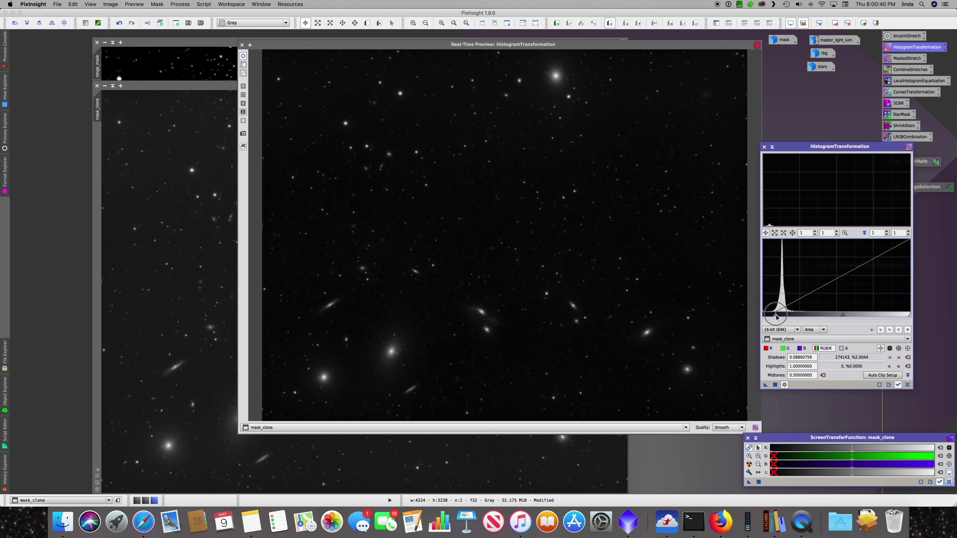
pyautogui.moveTo(842, 316)
pyautogui.mouseDown()
pyautogui.moveTo(811, 317)
pyautogui.moveTo(847, 316)
pyautogui.mouseUp()
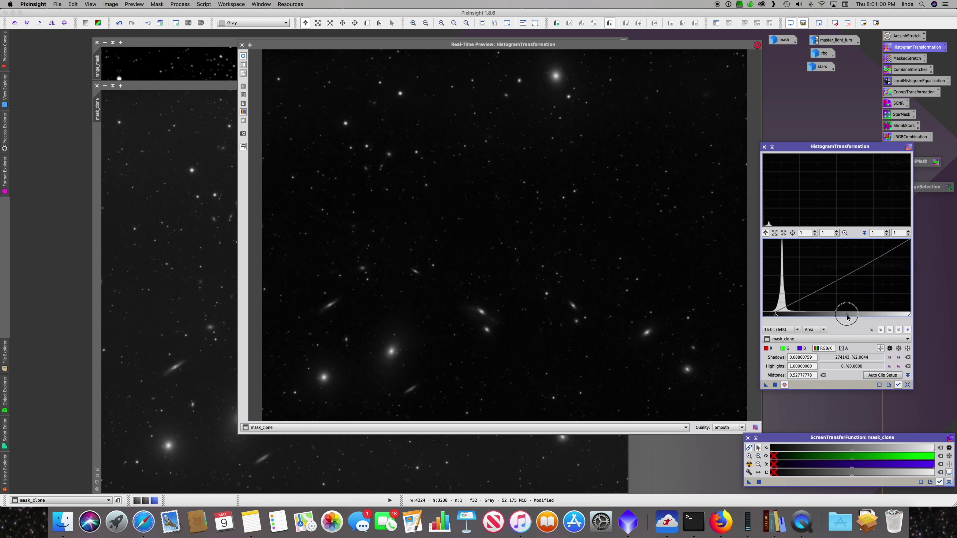
pyautogui.moveTo(847, 316); pyautogui.dragTo(847, 317)
pyautogui.moveTo(765, 384); pyautogui.dragTo(783, 384)
pyautogui.click(785, 385)
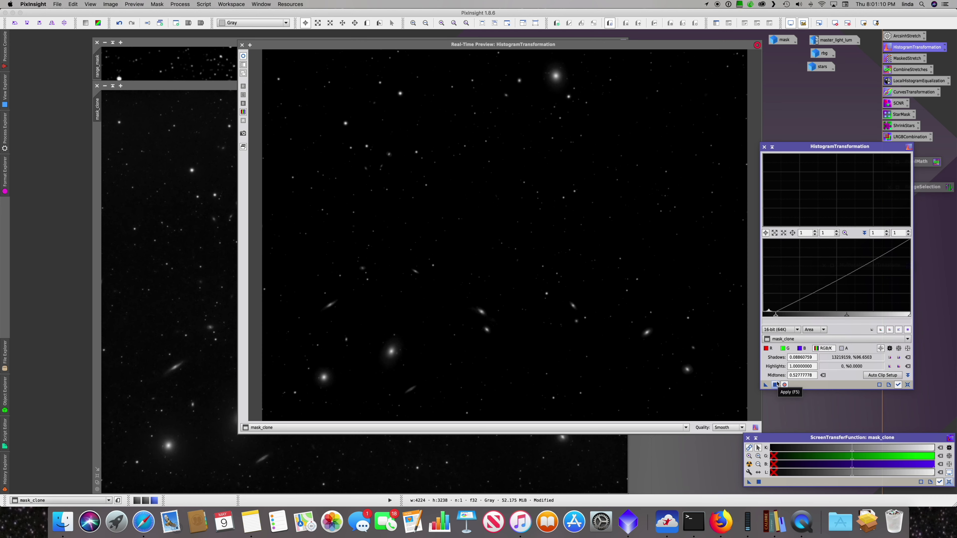
pyautogui.click(242, 44)
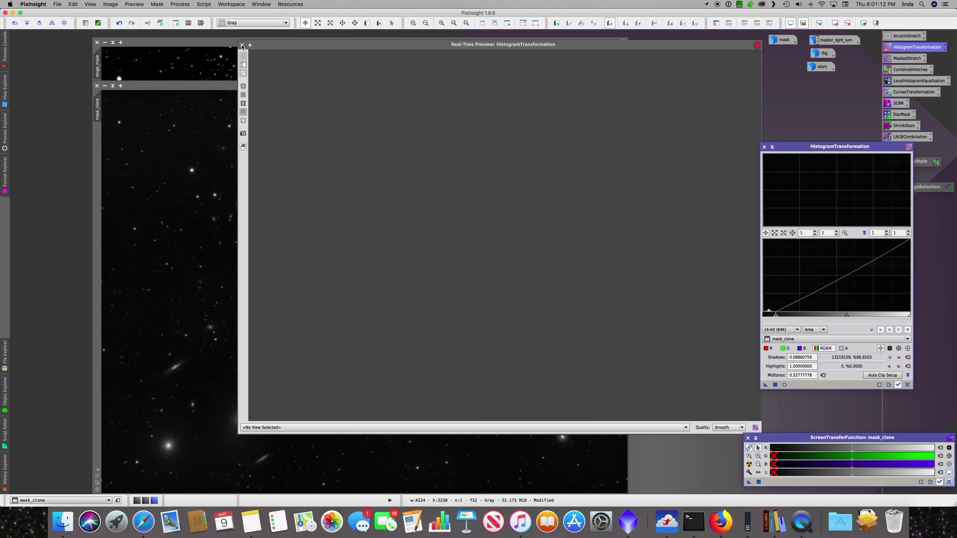
pyautogui.click(764, 147)
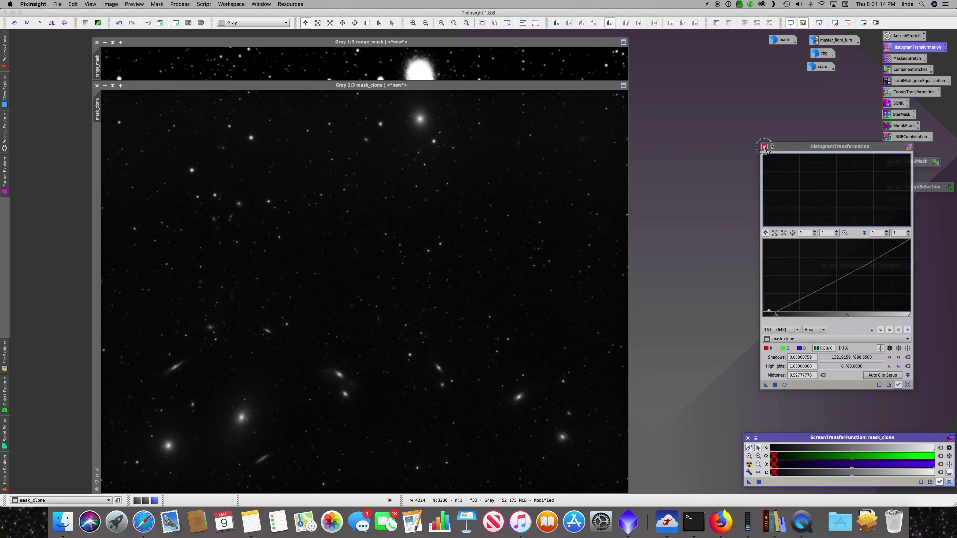
# Rename mask_clone to lhe_mask
pyautogui.click(102, 112)
pyautogui.doubleClick(103, 112)
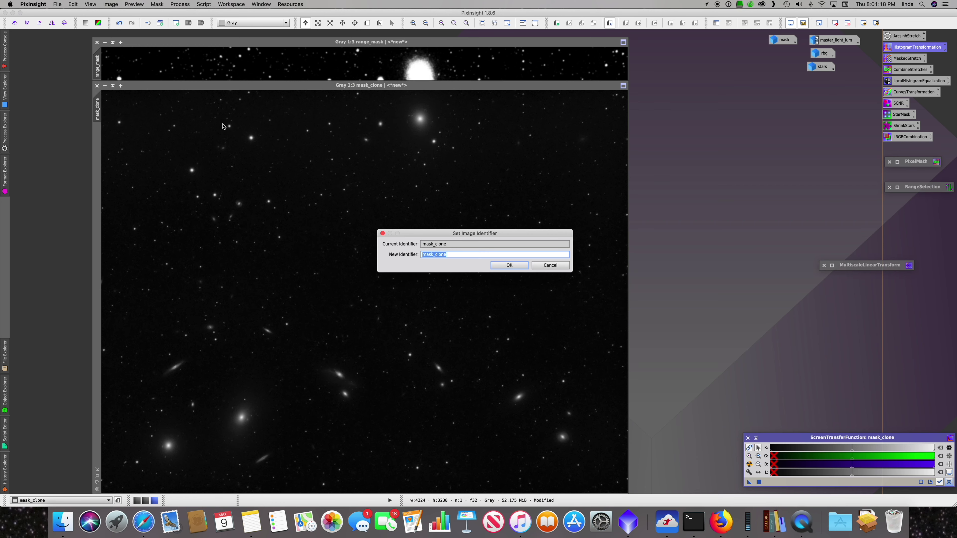
pyautogui.write('LH')
pyautogui.press('BackSpace')
pyautogui.press('BackSpace')
pyautogui.press('BackSpace')
pyautogui.write('lhe_mask')
pyautogui.press('Return')
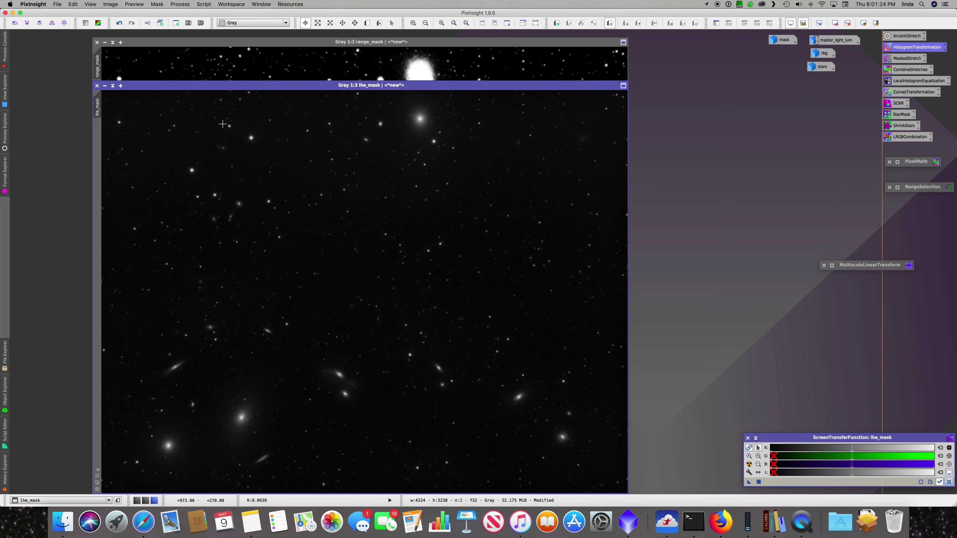
# Check range_mask, iconize lhe_mask beside the mask icon, and reopen MultiscaleLinearTransform
pyautogui.click(175, 88)
pyautogui.moveTo(174, 87); pyautogui.dragTo(254, 72)
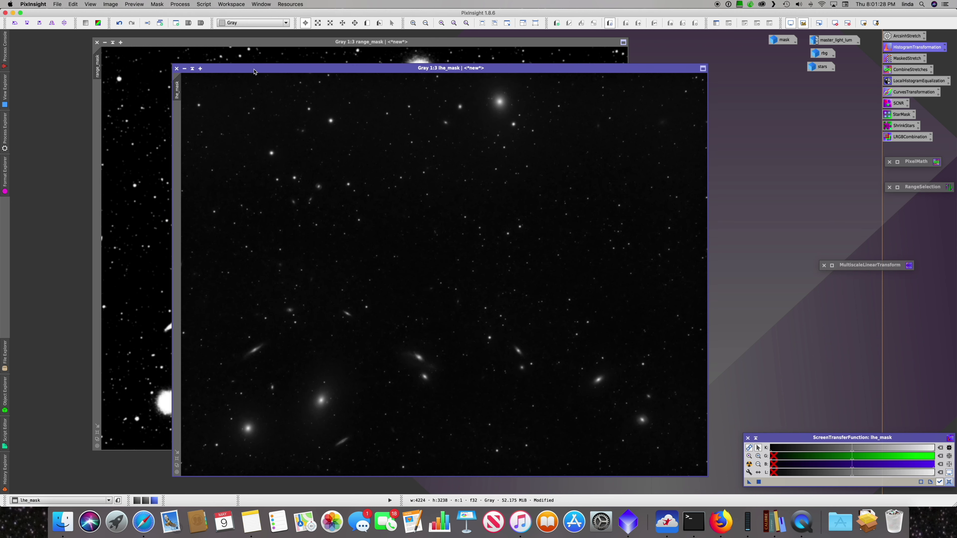
pyautogui.click(150, 49)
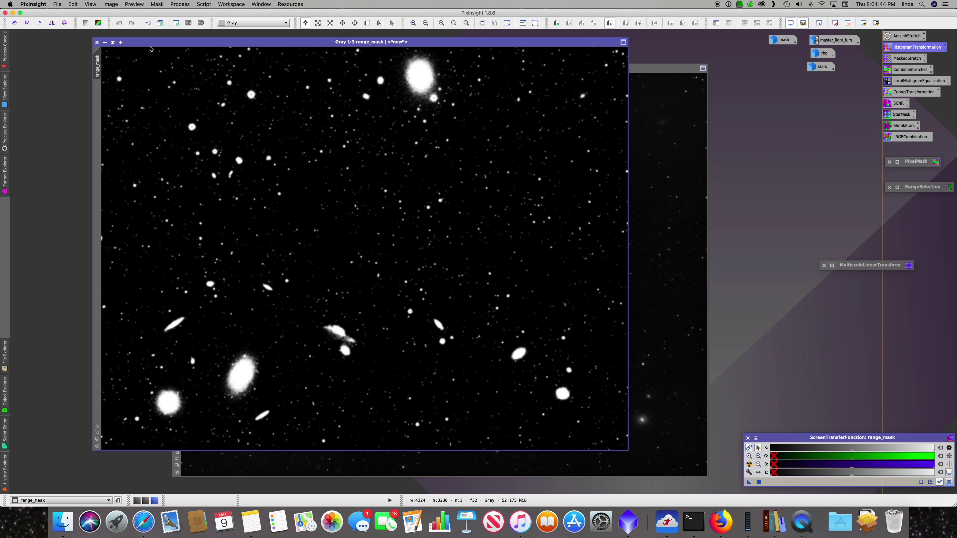
pyautogui.click(663, 69)
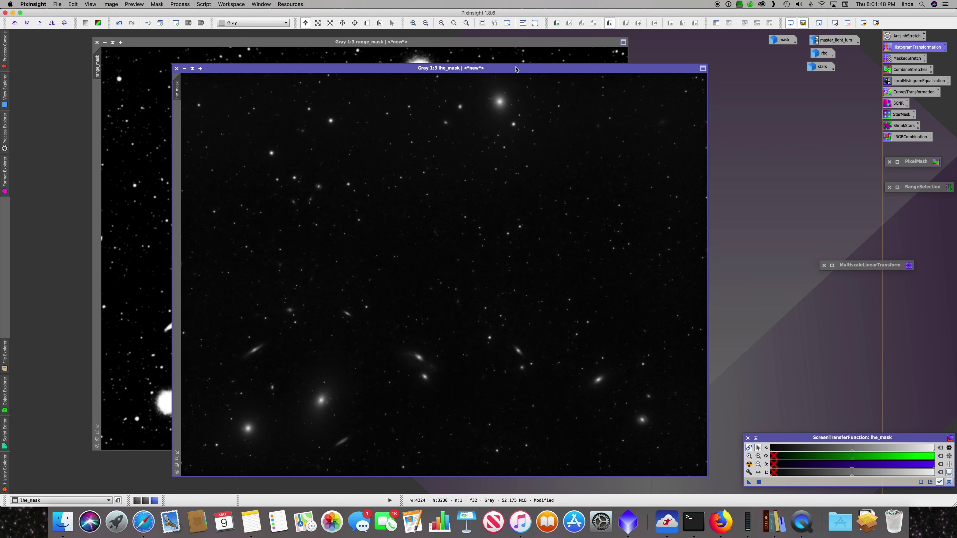
pyautogui.click(185, 69)
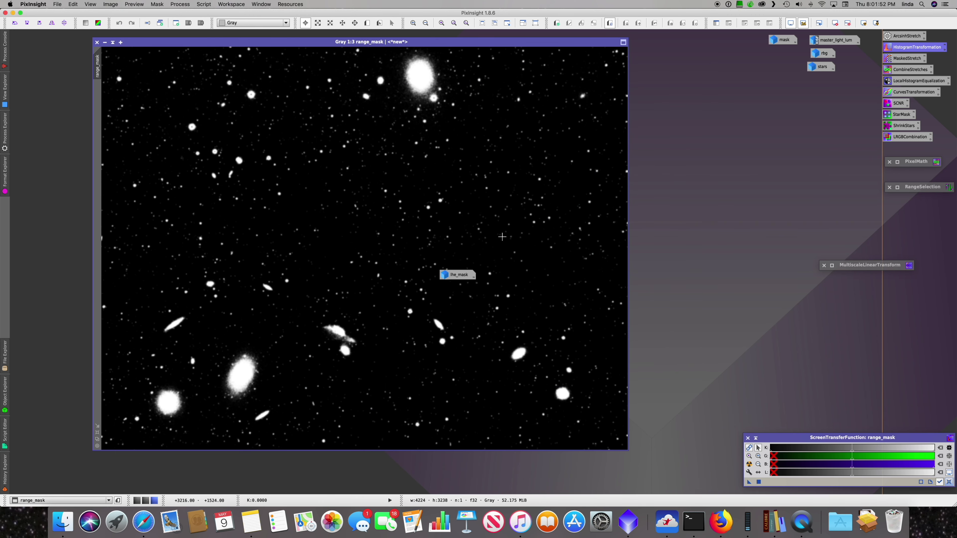
pyautogui.moveTo(459, 278); pyautogui.dragTo(784, 57)
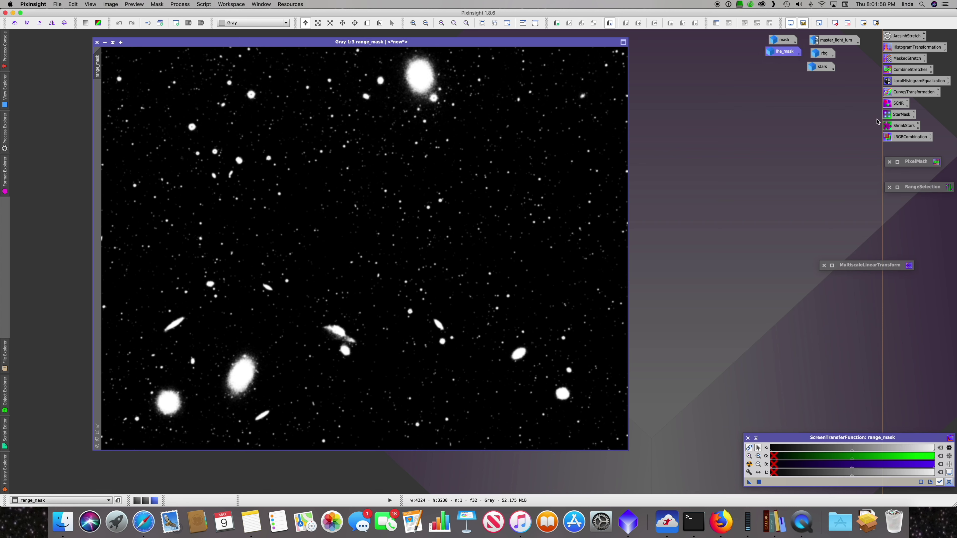
pyautogui.doubleClick(854, 266)
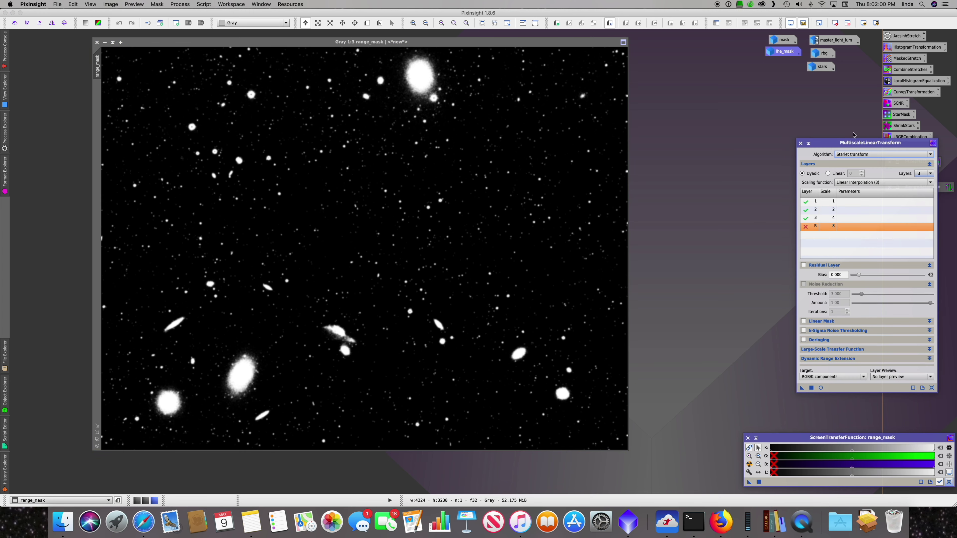
# Duplicate range_mask as range_mask_clone and position the new window
pyautogui.moveTo(866, 143); pyautogui.dragTo(737, 129)
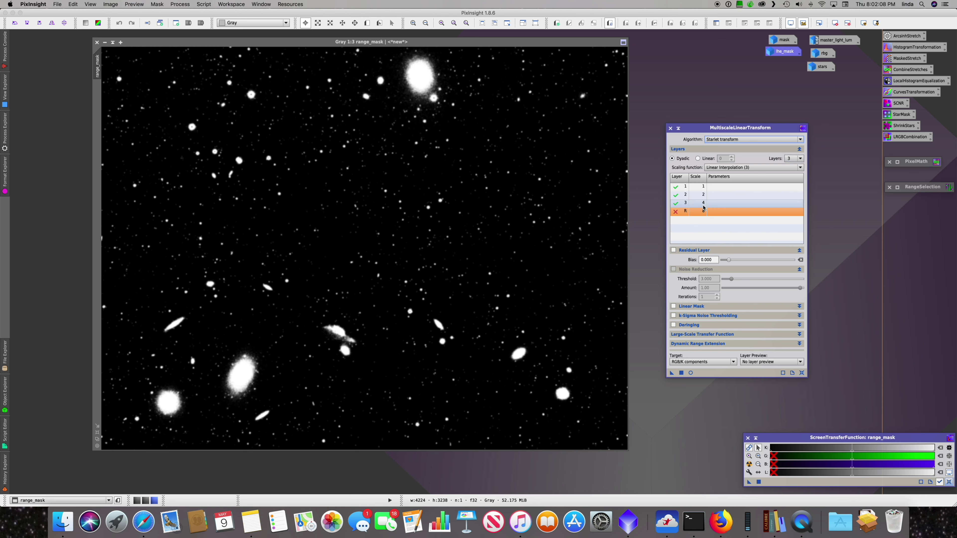
pyautogui.click(675, 212)
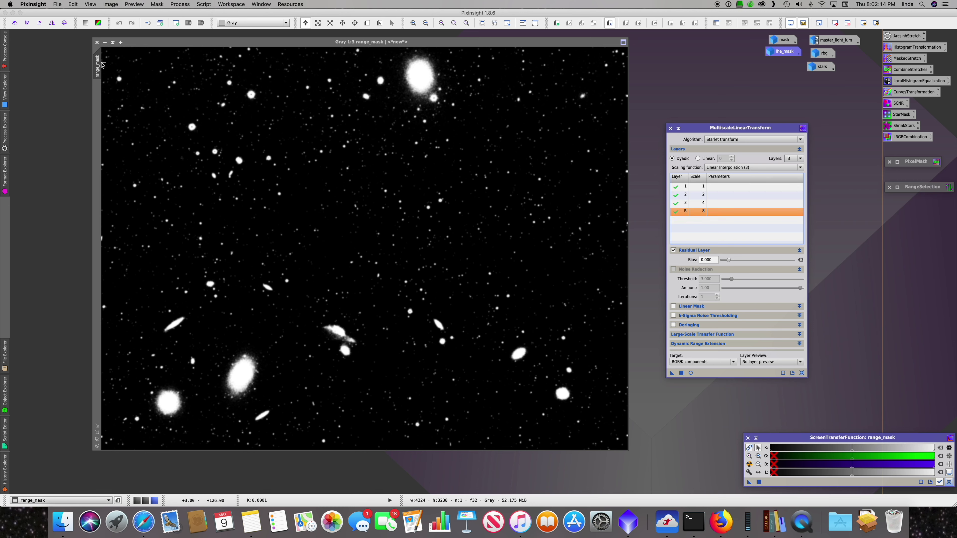
pyautogui.moveTo(102, 64); pyautogui.dragTo(90, 73)
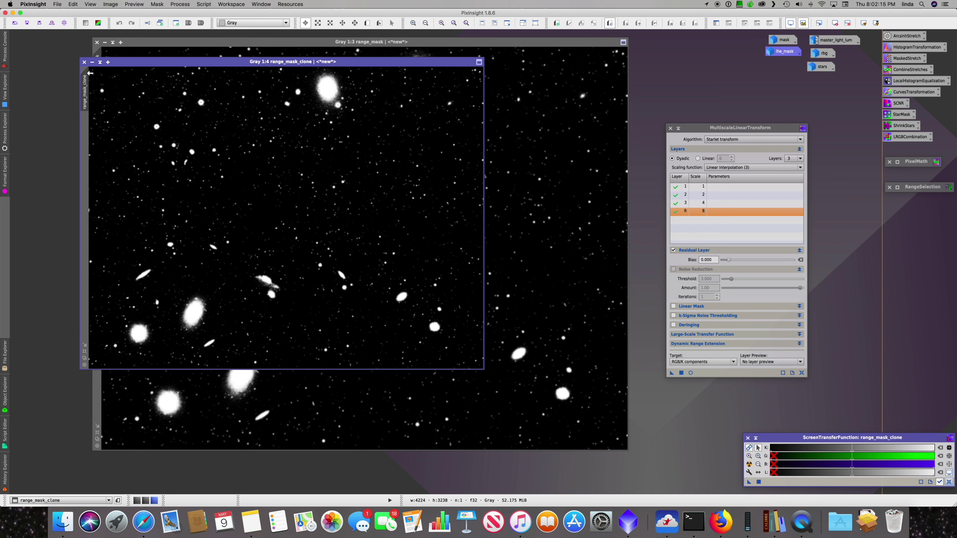
pyautogui.moveTo(156, 62); pyautogui.dragTo(250, 84)
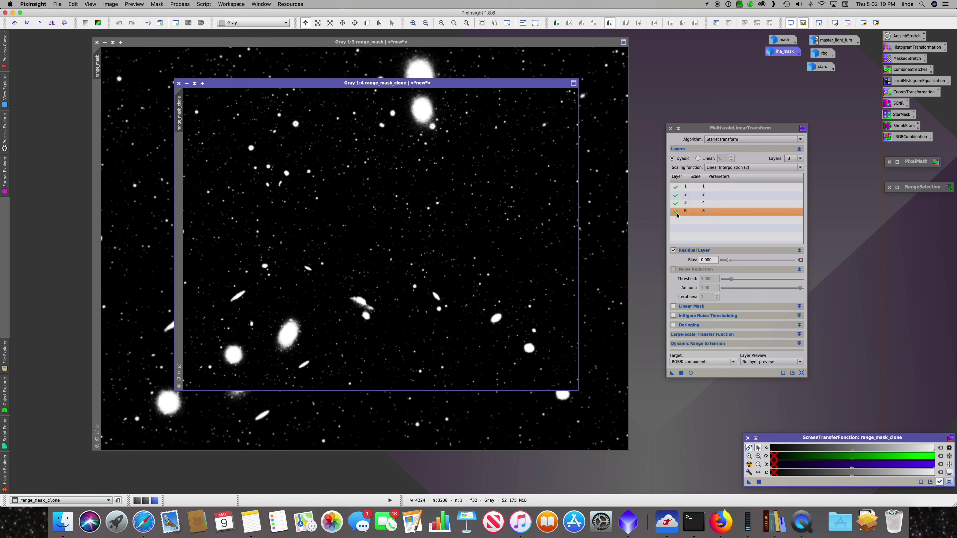
# In MultiscaleLinearTransform, disable detail layers 1–3 and leave only the residual R enabled
pyautogui.click(675, 212)
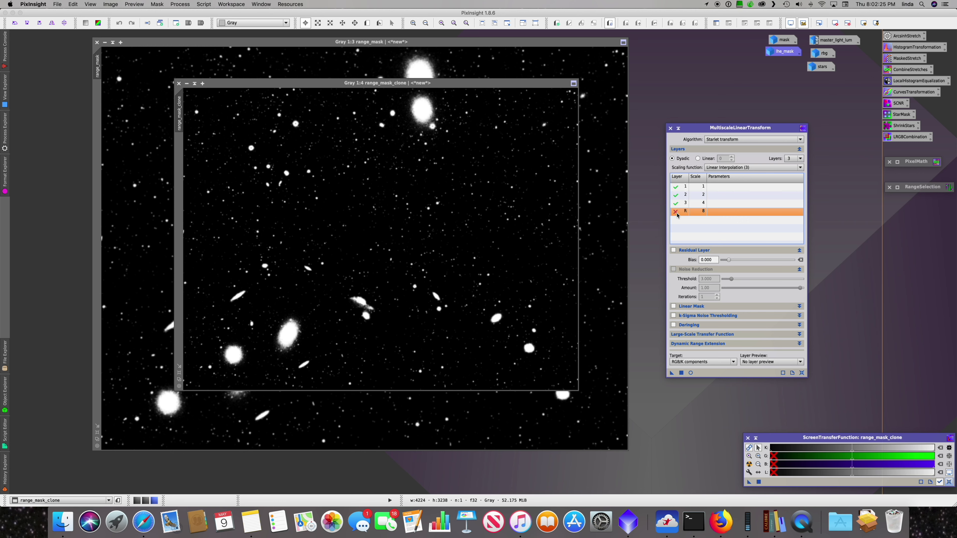
pyautogui.click(676, 212)
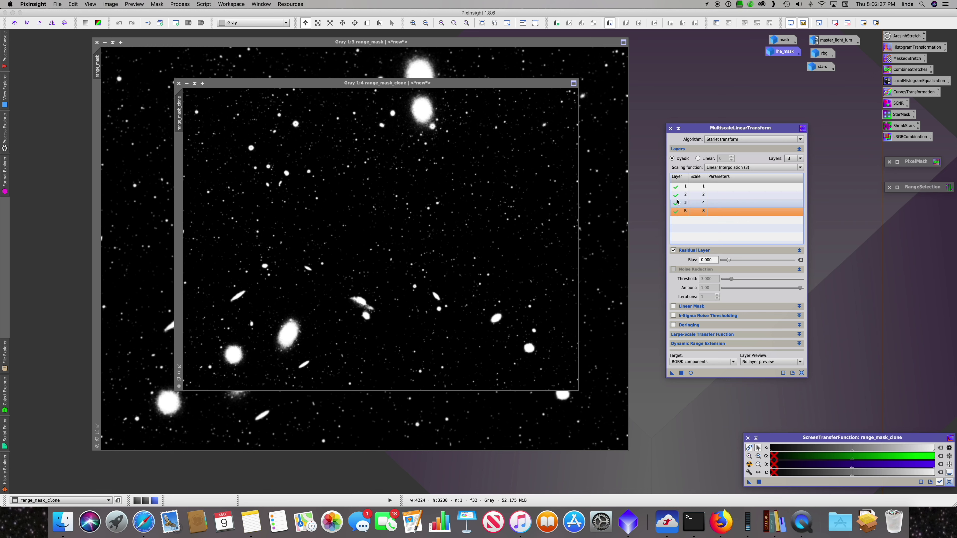
pyautogui.click(675, 187)
pyautogui.click(676, 195)
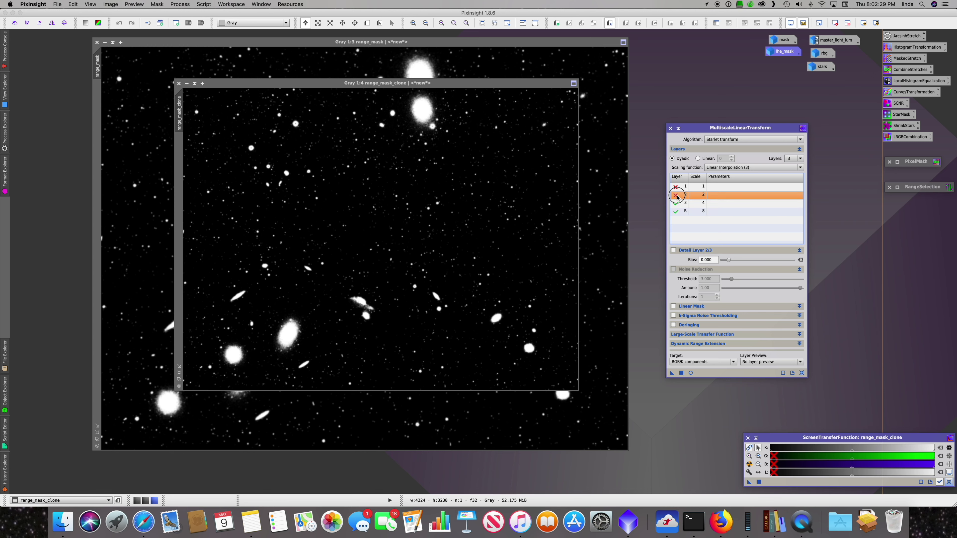
pyautogui.click(675, 204)
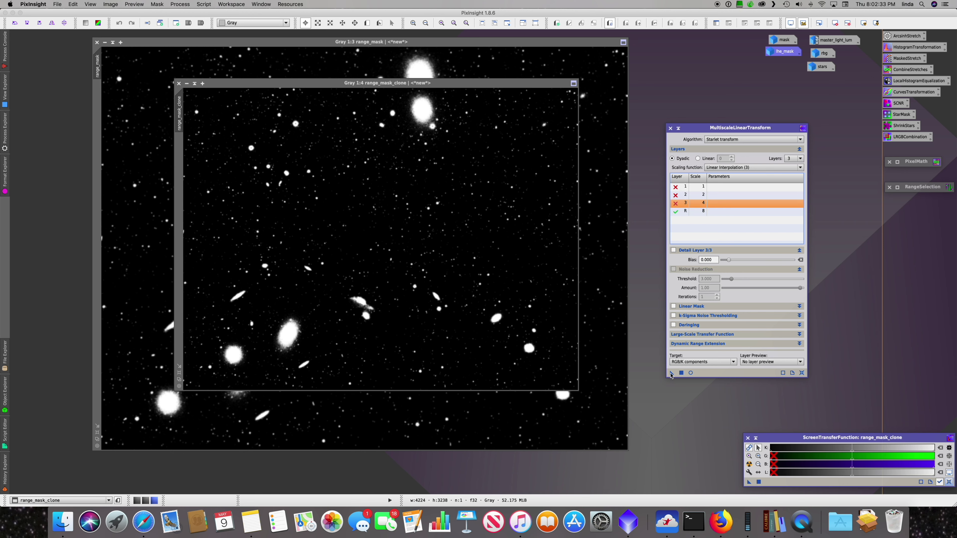
# Apply the residual-only MultiscaleLinearTransform to range_mask_clone
pyautogui.moveTo(671, 374); pyautogui.dragTo(528, 319)
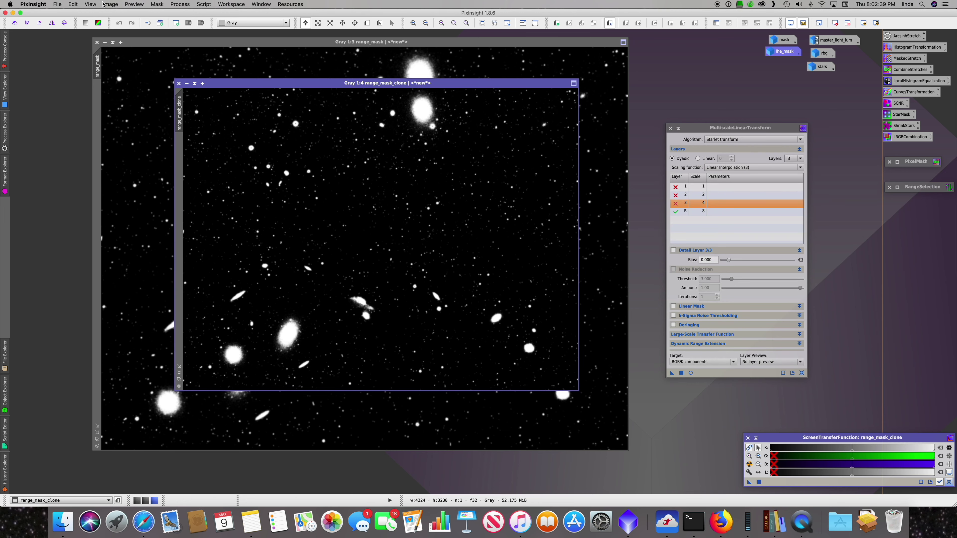
pyautogui.click(105, 5)
pyautogui.click(698, 307)
pyautogui.moveTo(672, 372); pyautogui.dragTo(529, 276)
pyautogui.click(109, 4)
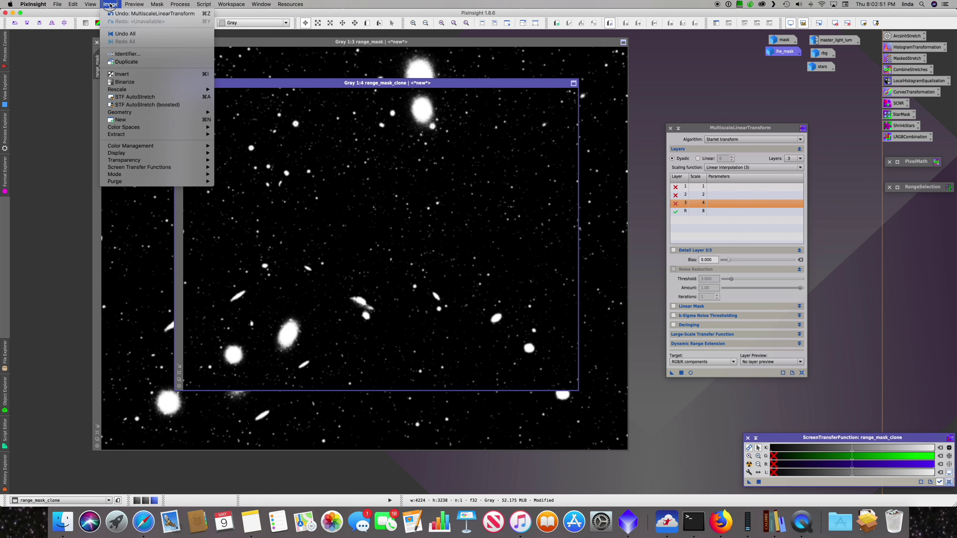
# Undo and redo the transform on range_mask_clone to compare, leaving it undone
pyautogui.click(110, 4)
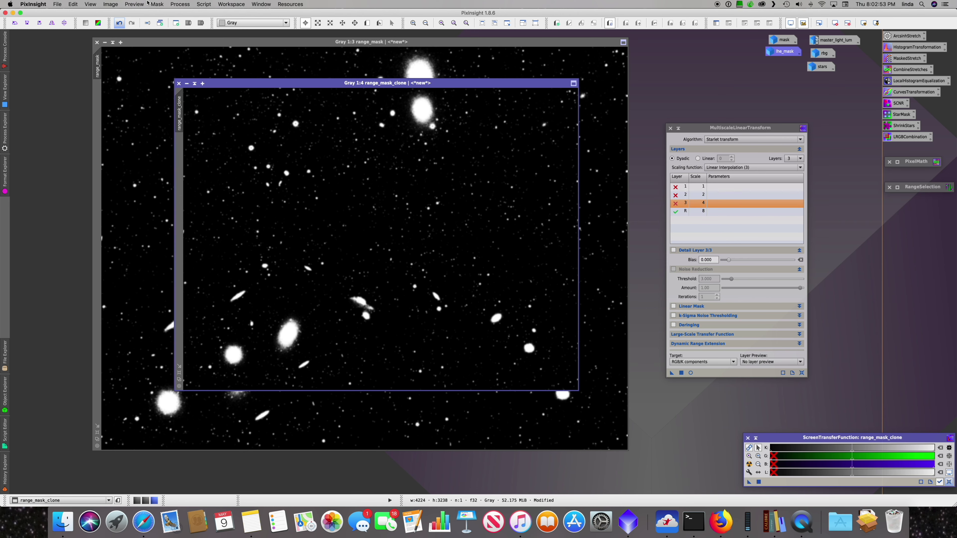
pyautogui.press('super+z')
pyautogui.press('super+shift+z')
pyautogui.press('super+z')
pyautogui.press('super+shift+z')
pyautogui.press('super+z')
# Blur range_mask_clone with a 5-layer, residual-only transform, then delete the old lhe_mask icon
pyautogui.click(794, 158)
pyautogui.click(795, 192)
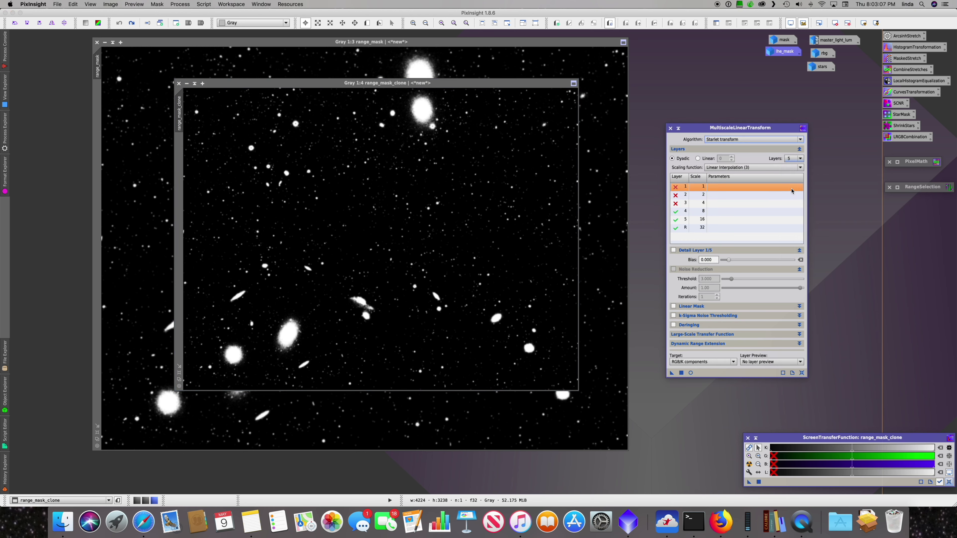
pyautogui.doubleClick(675, 212)
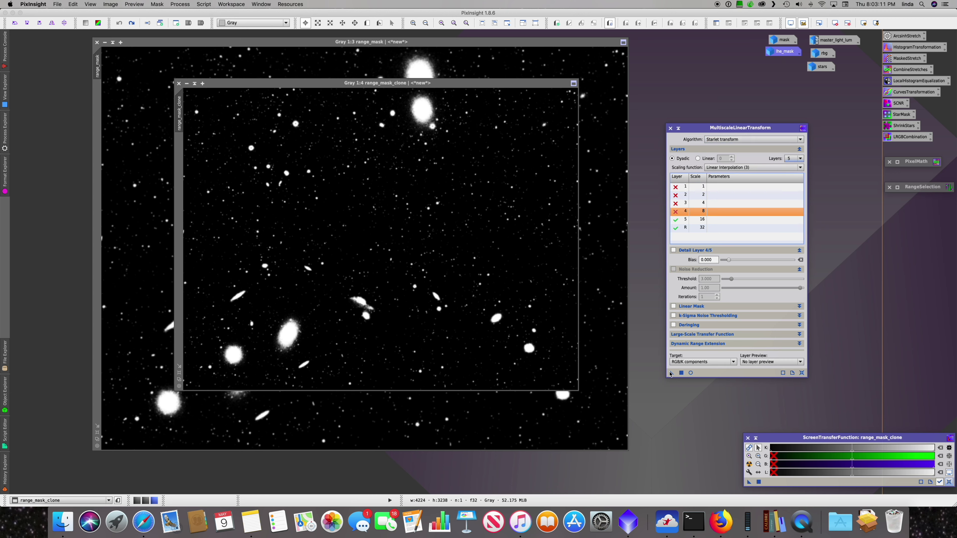
pyautogui.moveTo(670, 374); pyautogui.dragTo(514, 283)
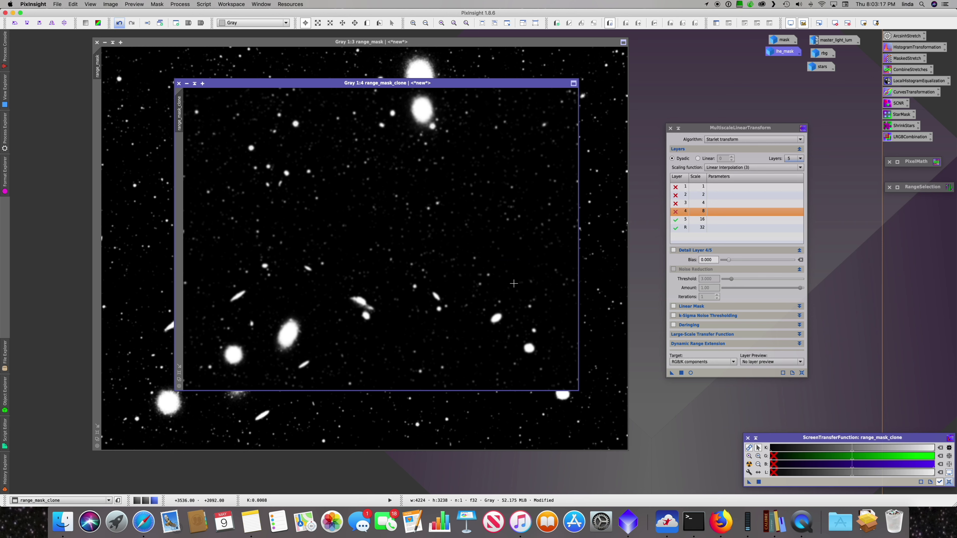
pyautogui.press('super+z')
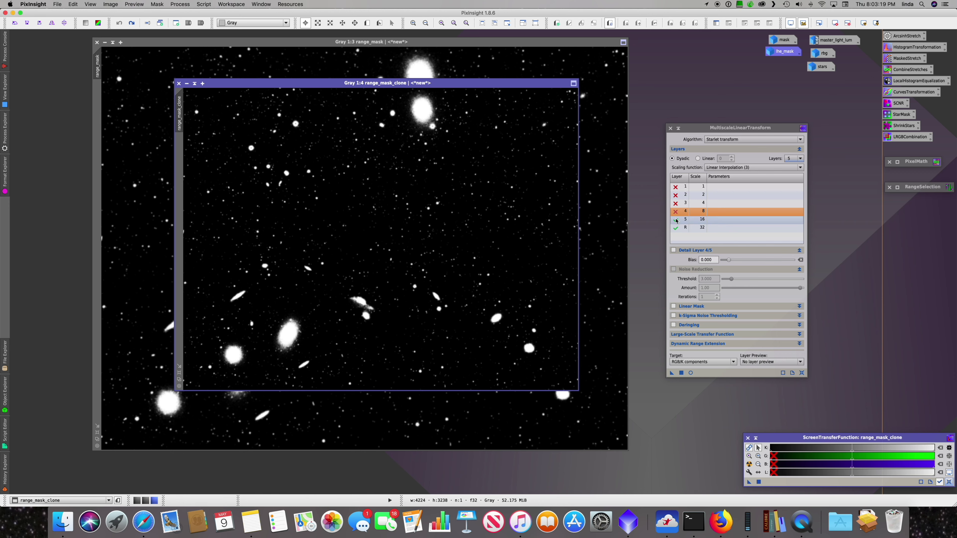
pyautogui.click(676, 220)
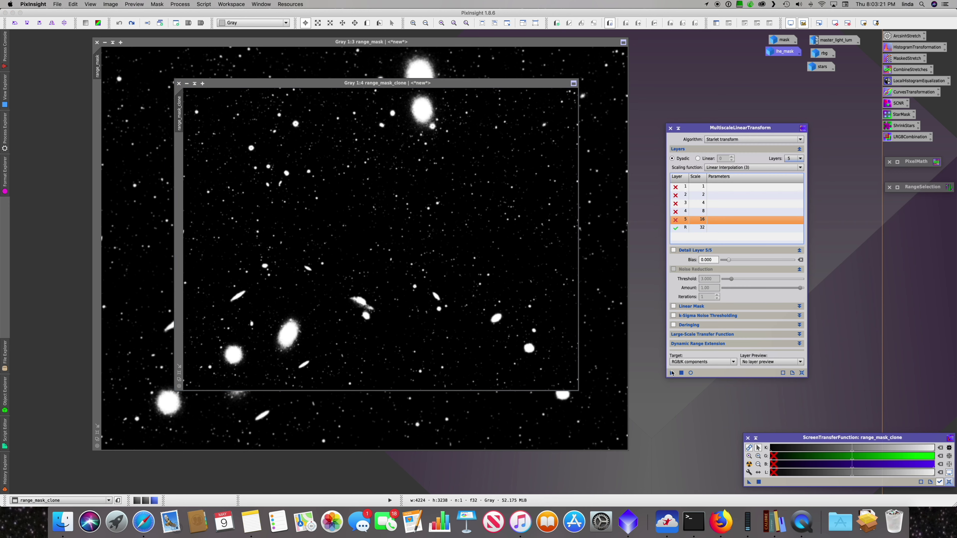
pyautogui.moveTo(671, 372); pyautogui.dragTo(501, 306)
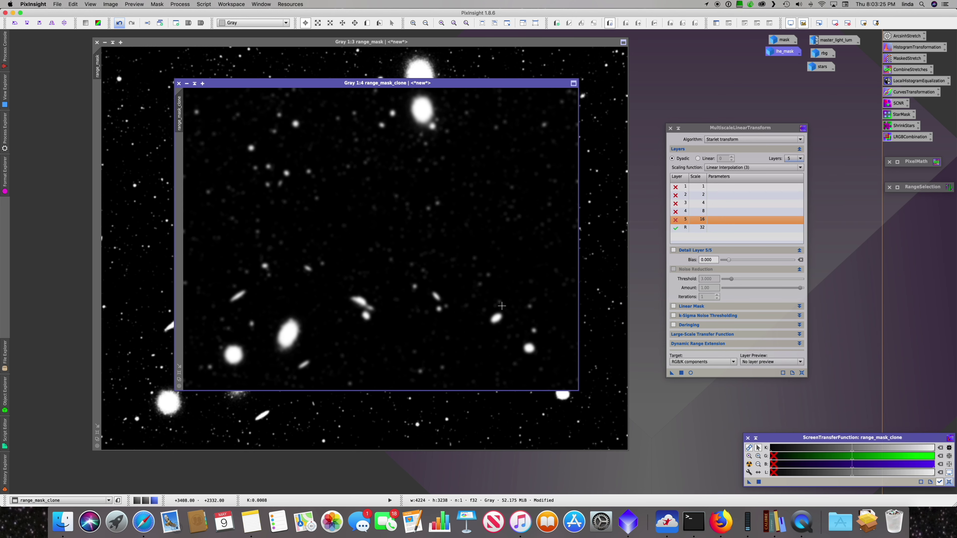
pyautogui.rightClick(782, 55)
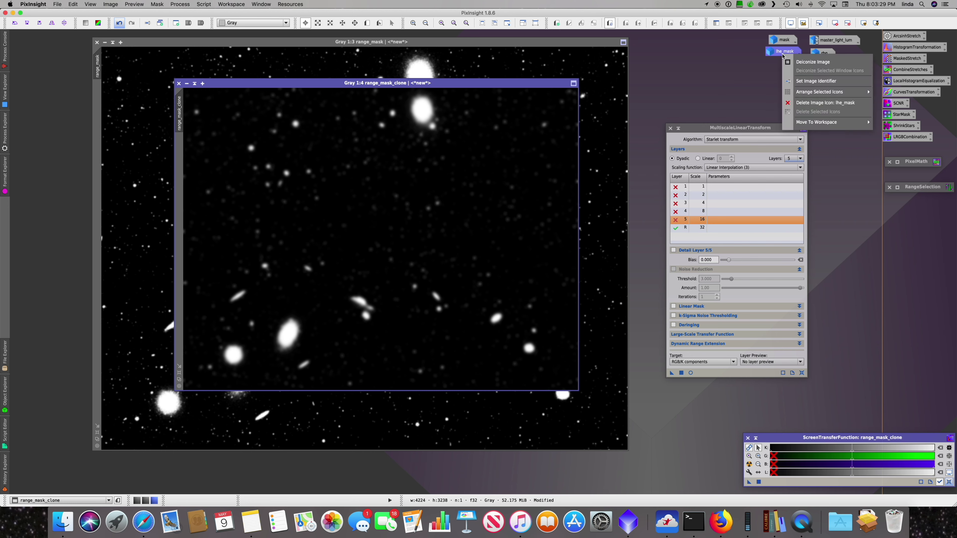
pyautogui.click(820, 103)
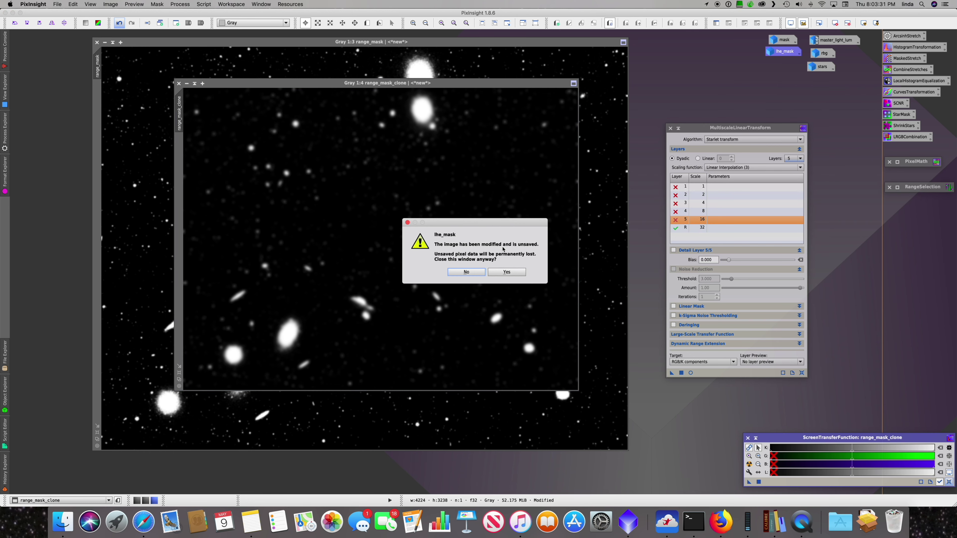
# Confirm discarding lhe_mask, iconize the transform panel, and rename range_mask_clone to lhe_mask
pyautogui.click(507, 271)
pyautogui.click(679, 128)
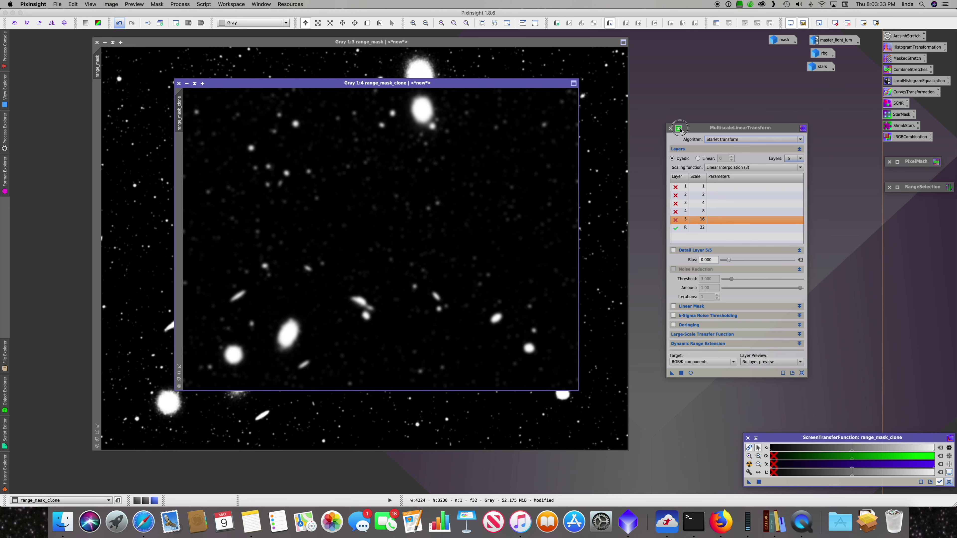
pyautogui.doubleClick(180, 120)
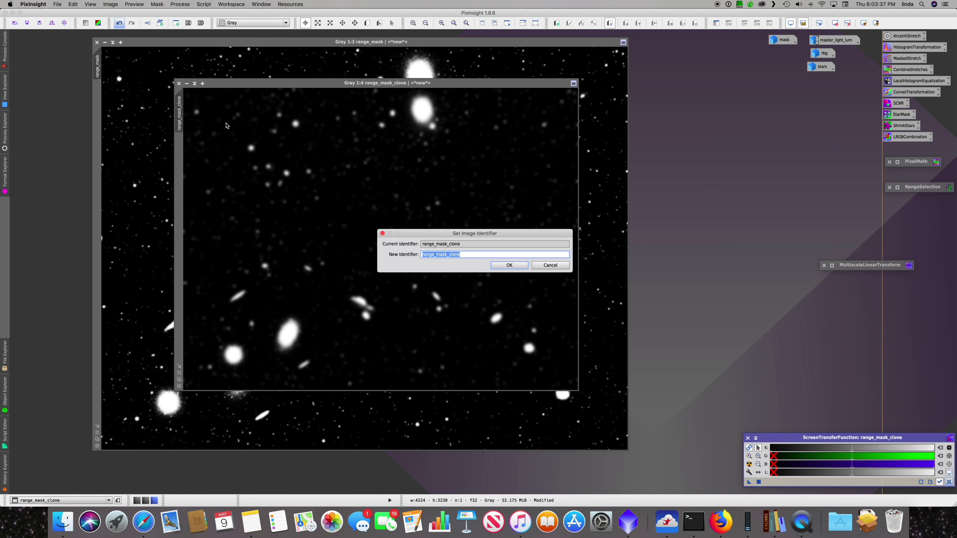
pyautogui.write('lhe_mask')
pyautogui.press('Return')
# Iconize range_mask and move its icon up alongside the other image icons
pyautogui.scroll(-7, 204, 103)
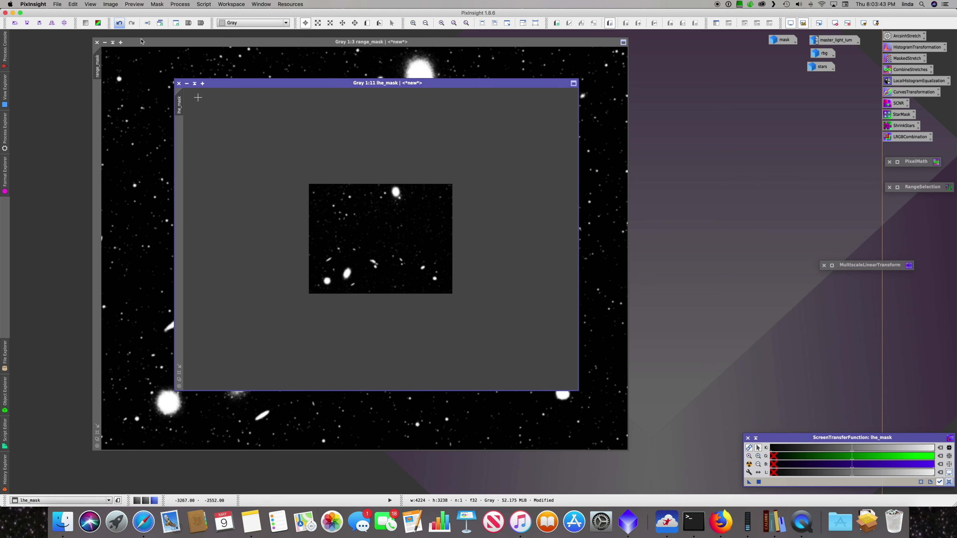
pyautogui.click(105, 42)
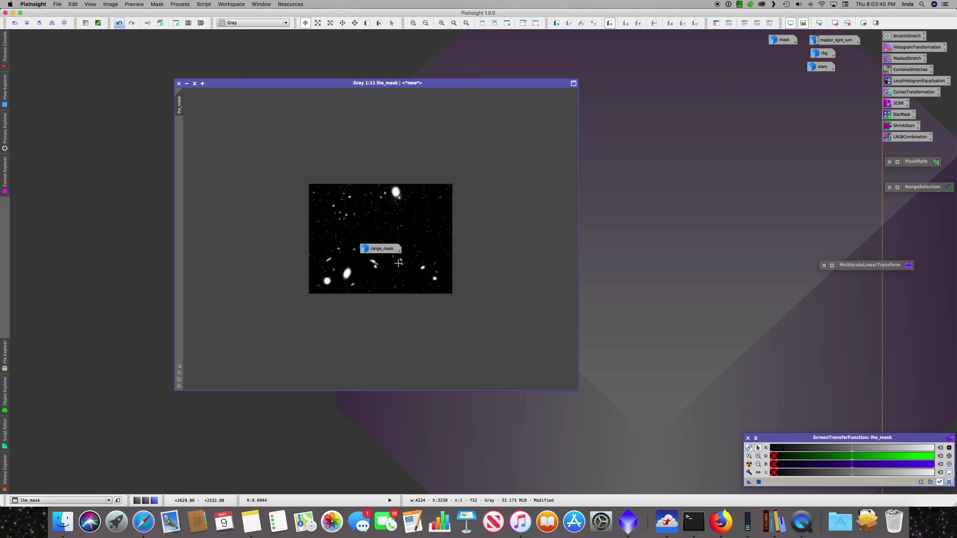
pyautogui.click(380, 249)
pyautogui.moveTo(616, 178); pyautogui.dragTo(800, 84)
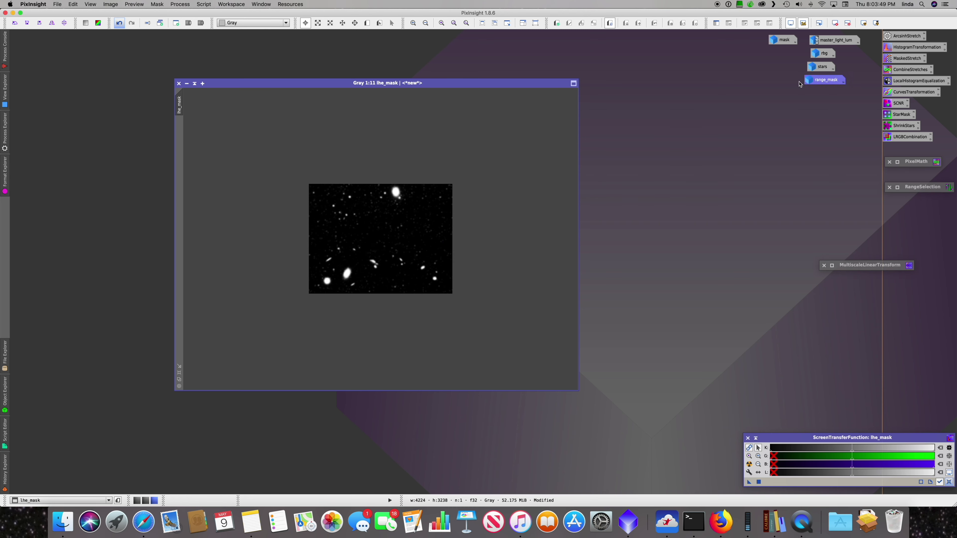
pyautogui.doubleClick(789, 42)
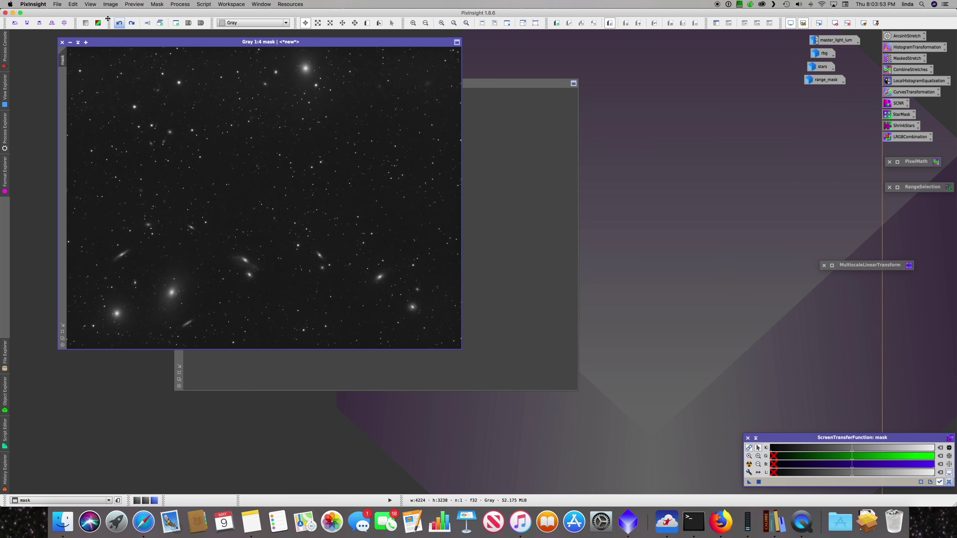
pyautogui.click(72, 44)
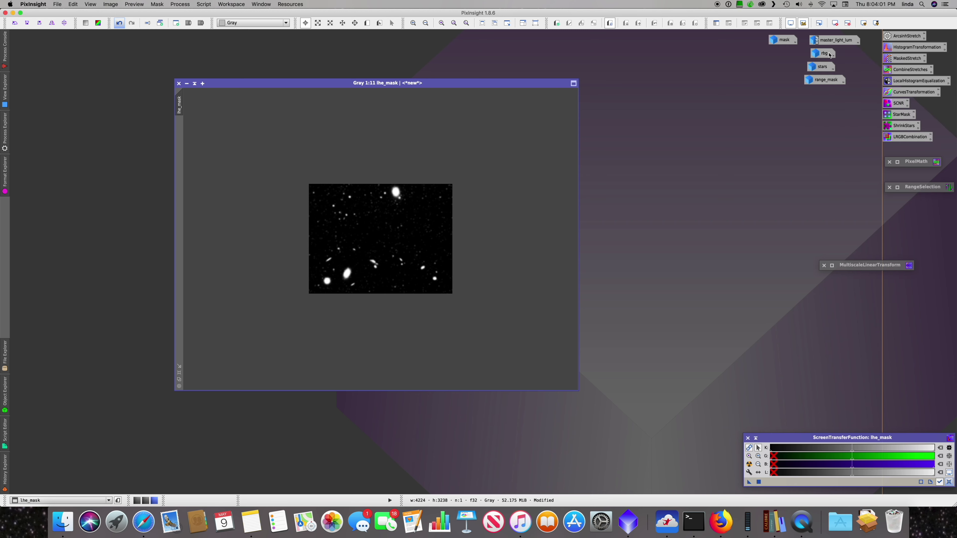
# Open the rbg colour image, rename it lrbg, and zoom out to the full frame
pyautogui.doubleClick(824, 53)
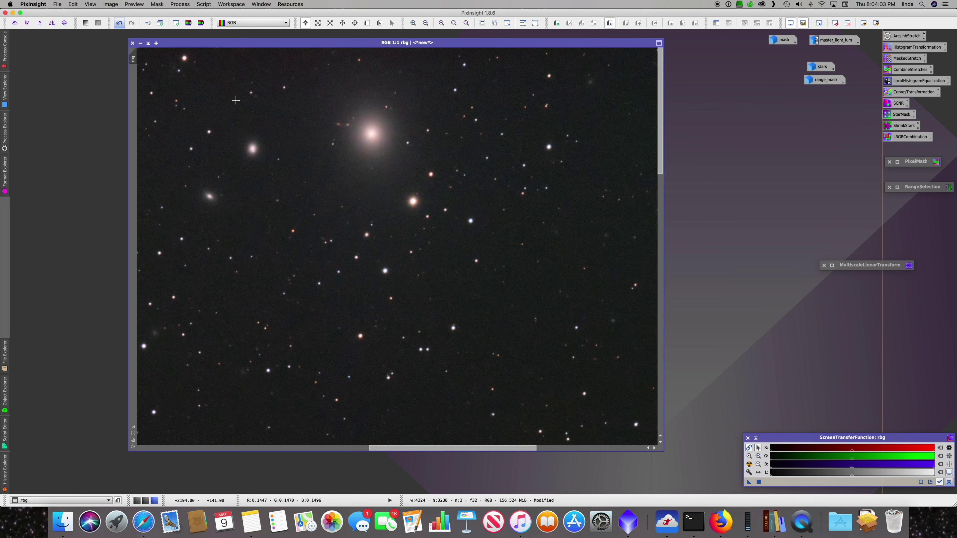
pyautogui.doubleClick(134, 59)
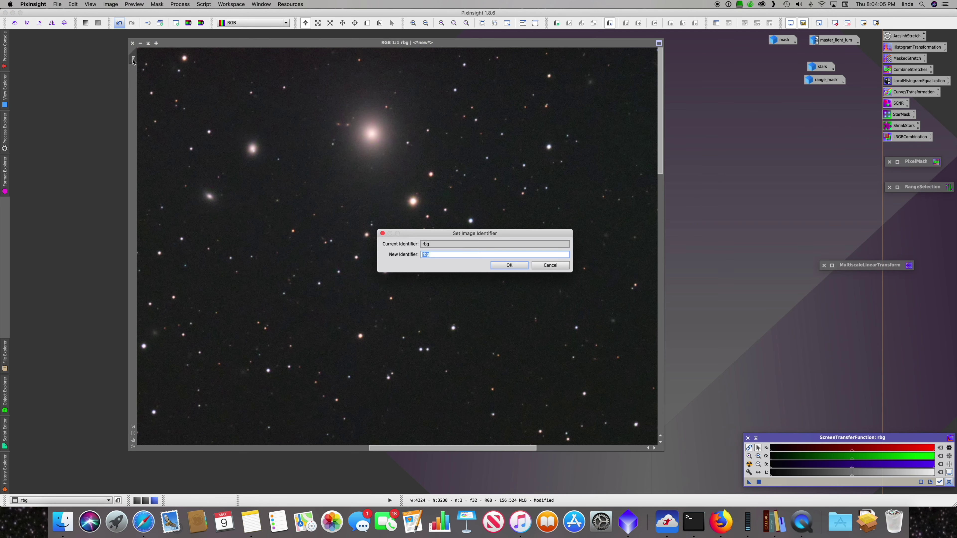
pyautogui.write('lrbg')
pyautogui.press('Return')
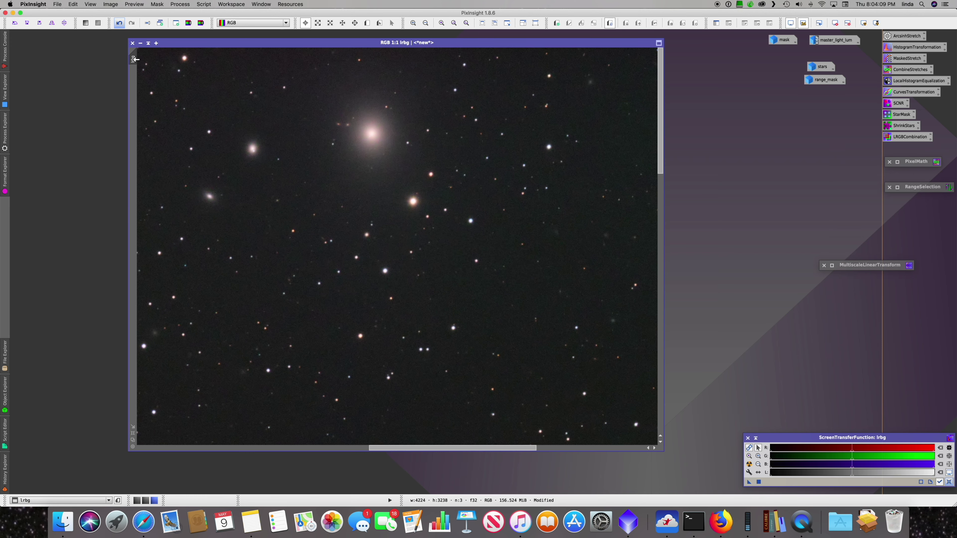
pyautogui.press('super+minus')
pyautogui.press('super+minus')
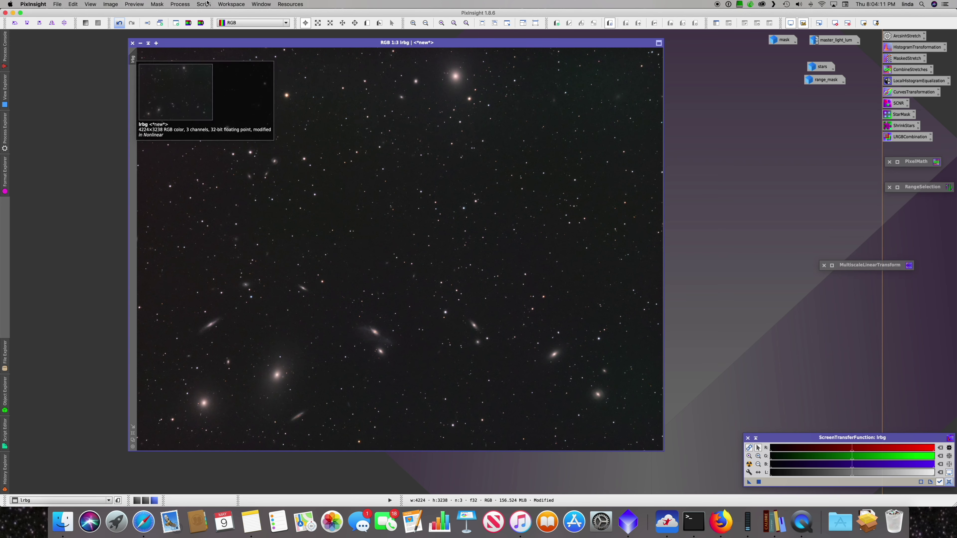
pyautogui.moveTo(340, 43); pyautogui.dragTo(366, 104)
# Apply lhe_mask as the mask on lrbg and iconize lhe_mask among the other icons
pyautogui.moveTo(307, 84); pyautogui.dragTo(477, 58)
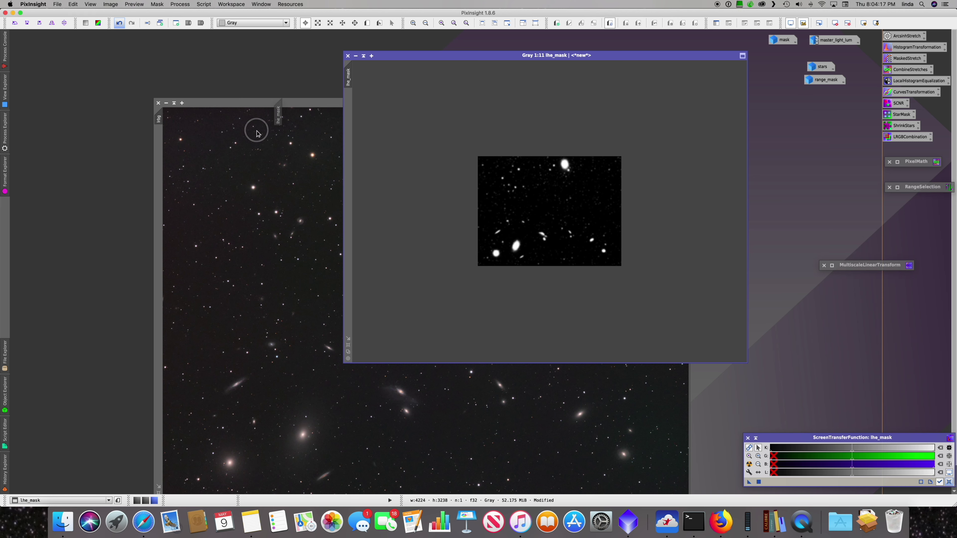
pyautogui.moveTo(257, 133); pyautogui.dragTo(163, 155)
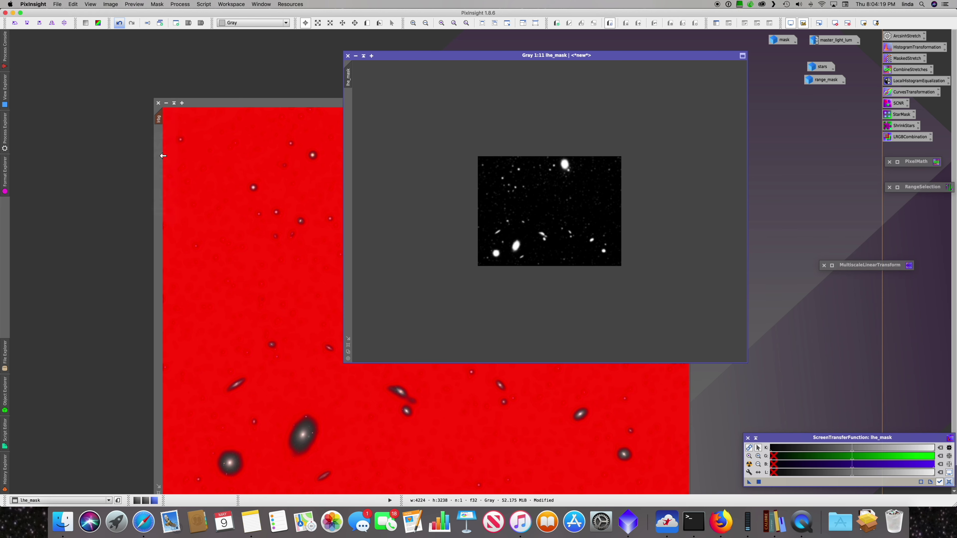
pyautogui.click(356, 55)
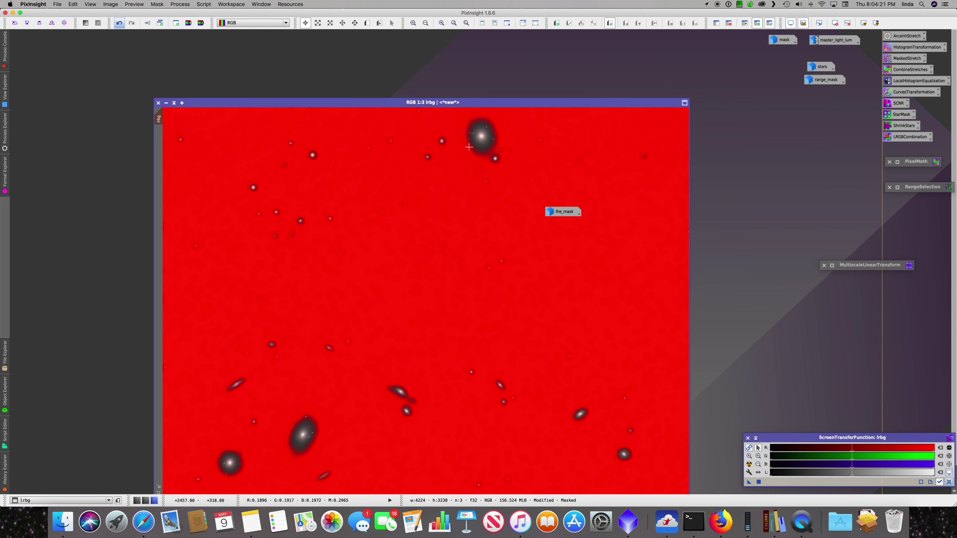
pyautogui.moveTo(565, 213); pyautogui.dragTo(781, 57)
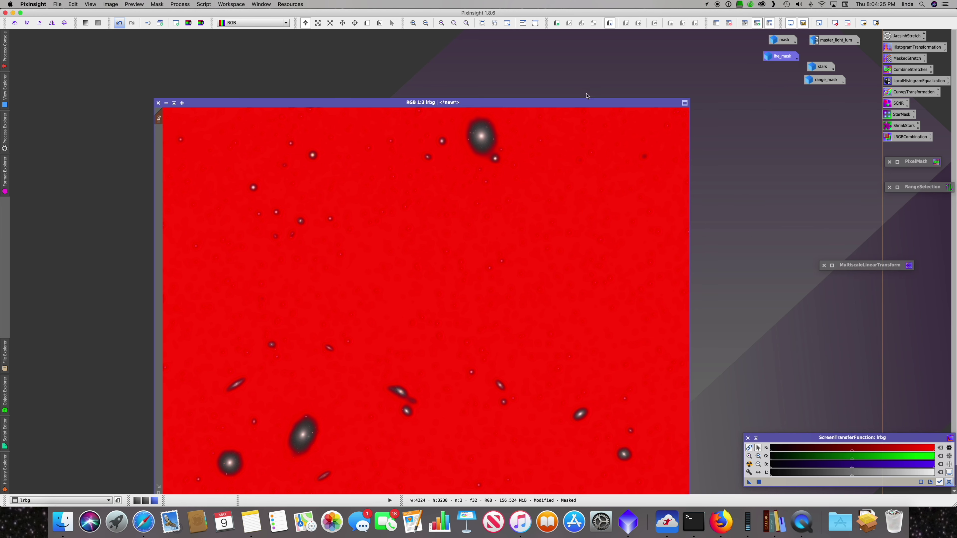
pyautogui.moveTo(581, 100); pyautogui.dragTo(547, 27)
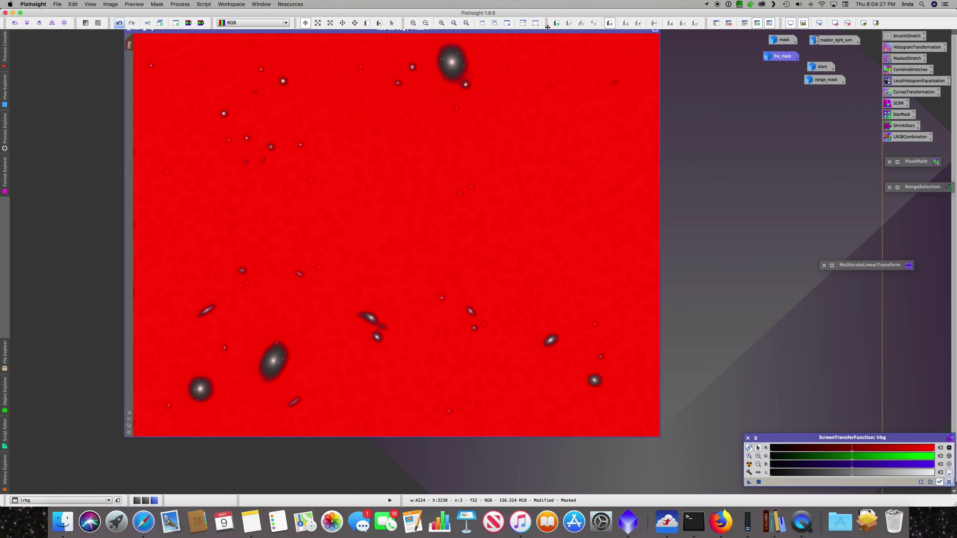
pyautogui.moveTo(445, 31); pyautogui.dragTo(437, 53)
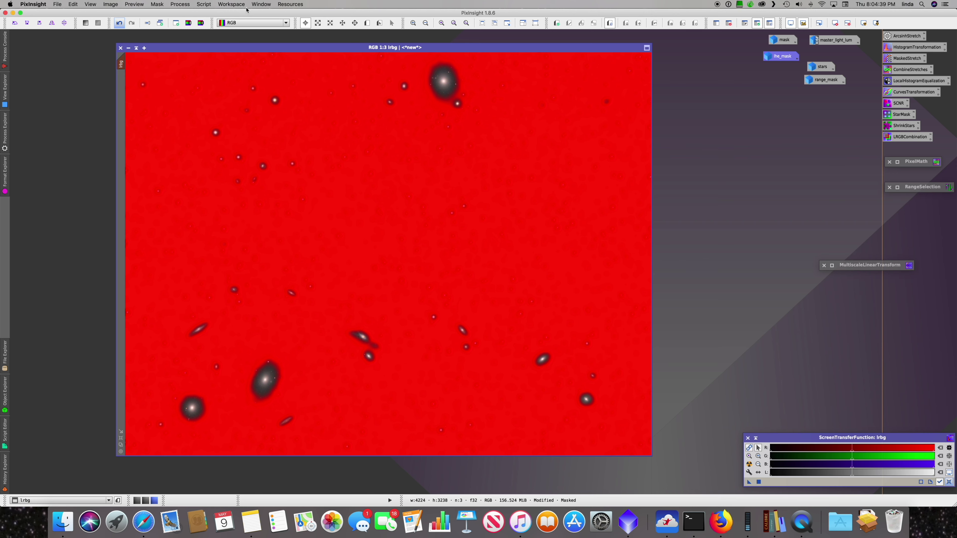
pyautogui.click(156, 4)
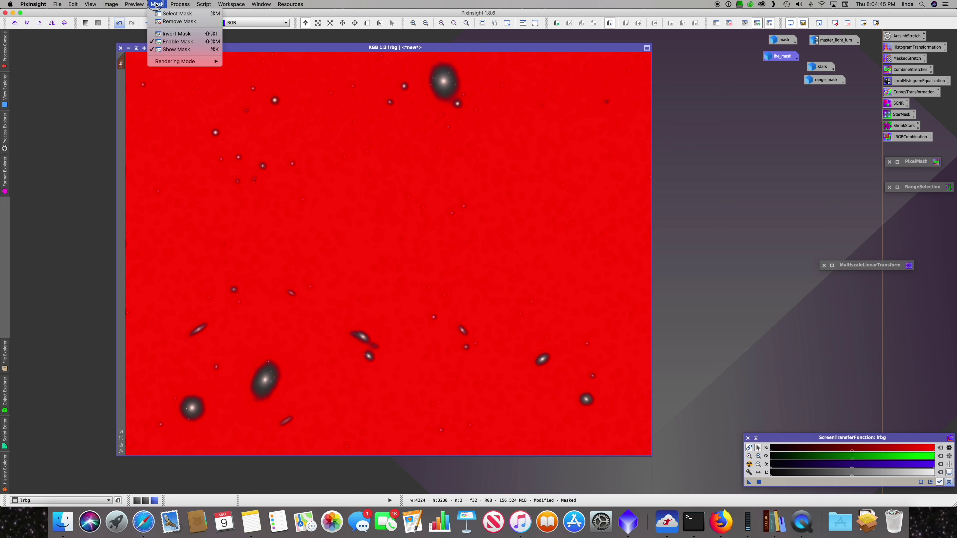
# Hide the mask and set LocalHistogramEqualization to radius 35, amount 0.5, 12-bit, previewing live
pyautogui.click(177, 53)
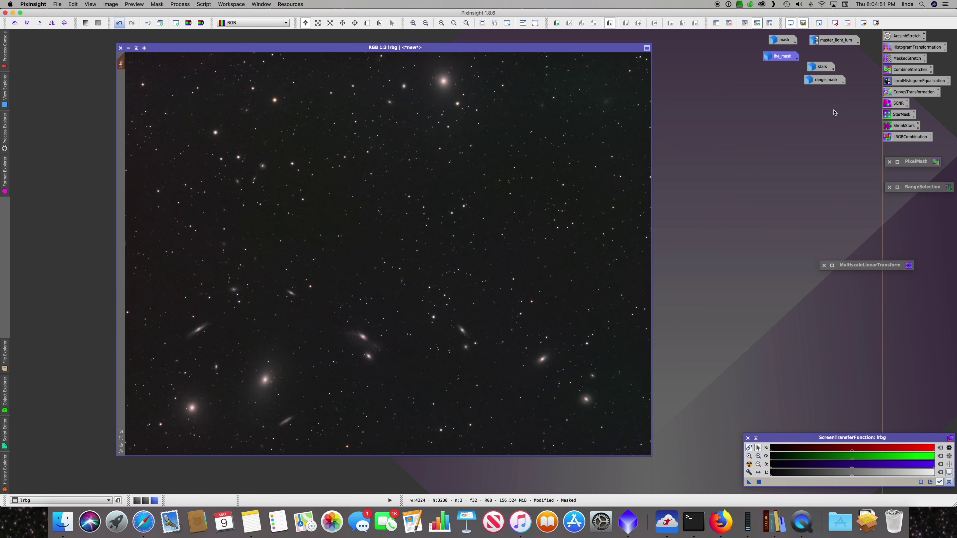
pyautogui.doubleClick(913, 82)
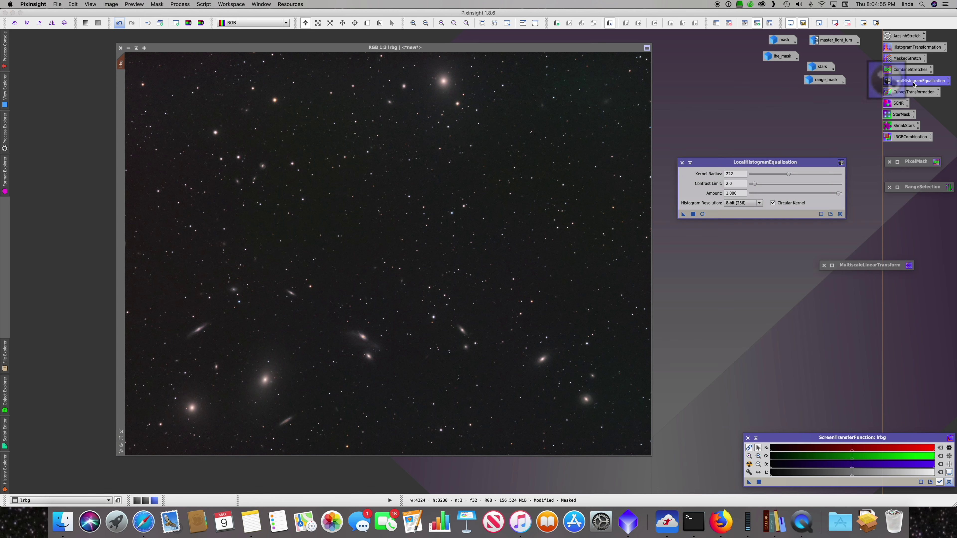
pyautogui.doubleClick(736, 174)
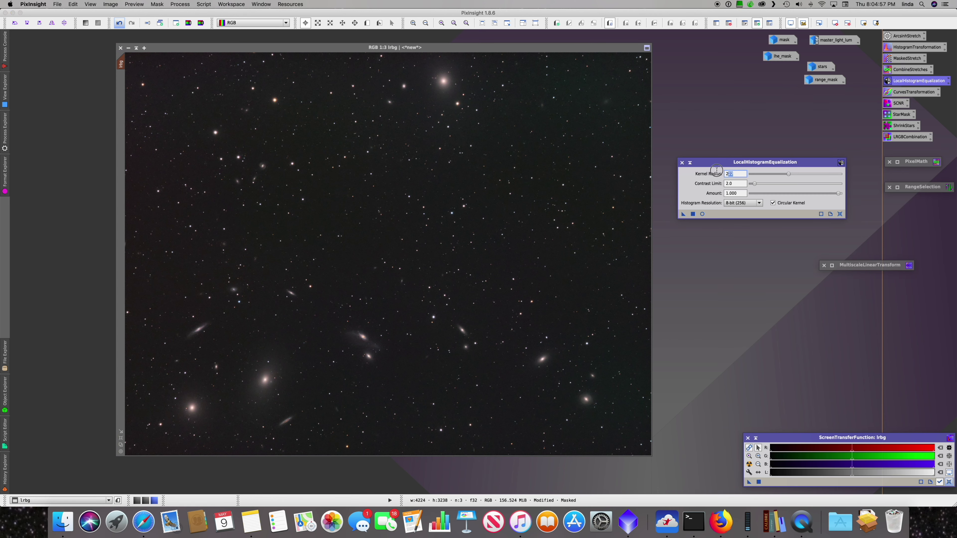
pyautogui.moveTo(703, 172)
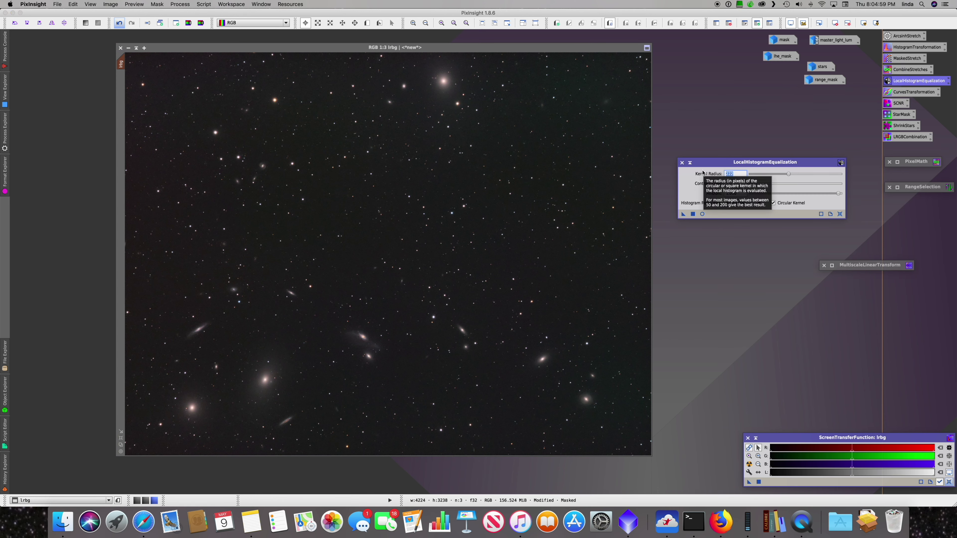
pyautogui.write('35')
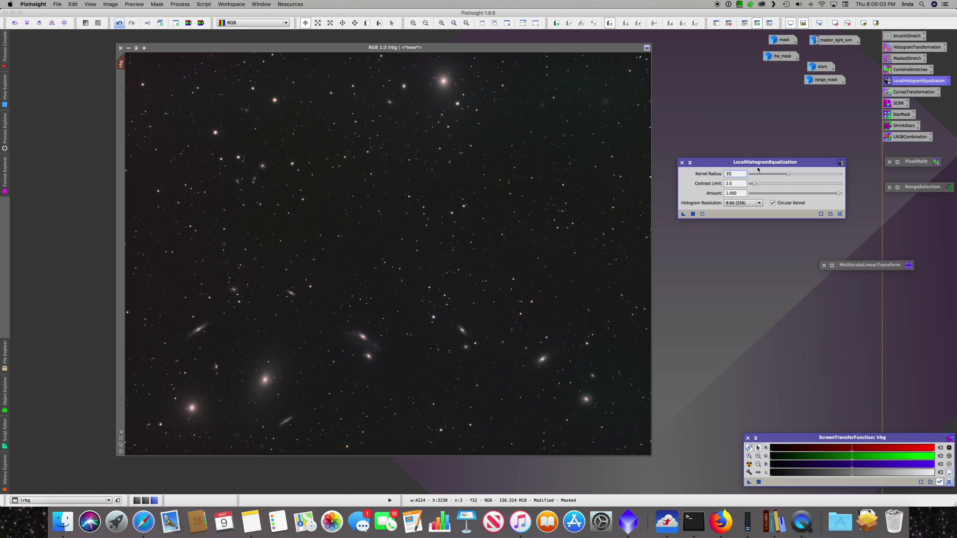
pyautogui.press('Tab')
pyautogui.write('.5')
pyautogui.click(741, 203)
pyautogui.click(741, 222)
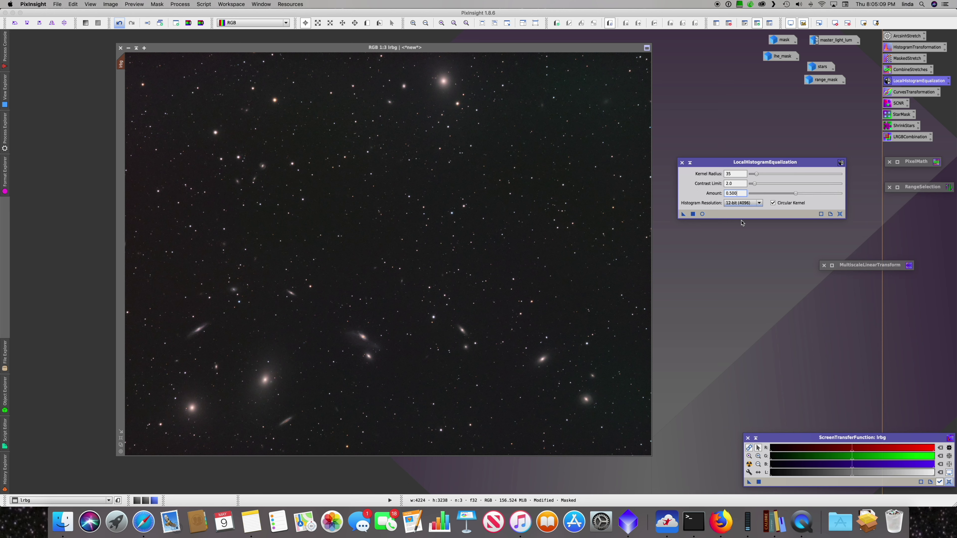
pyautogui.click(702, 213)
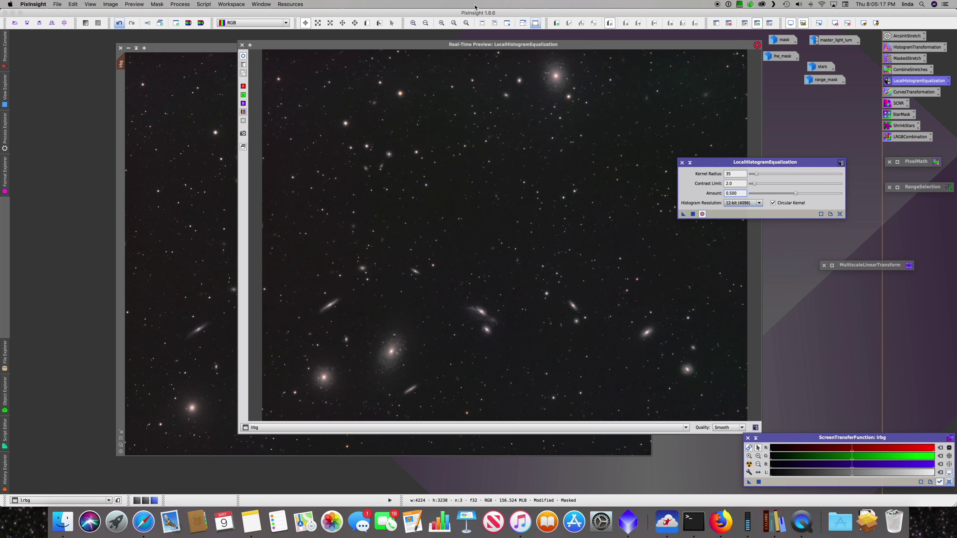
# Apply LocalHistogramEqualization to lrbg with kernel radius 42, contrast limit 1.5 and amount 0.5
pyautogui.moveTo(422, 44); pyautogui.dragTo(482, 34)
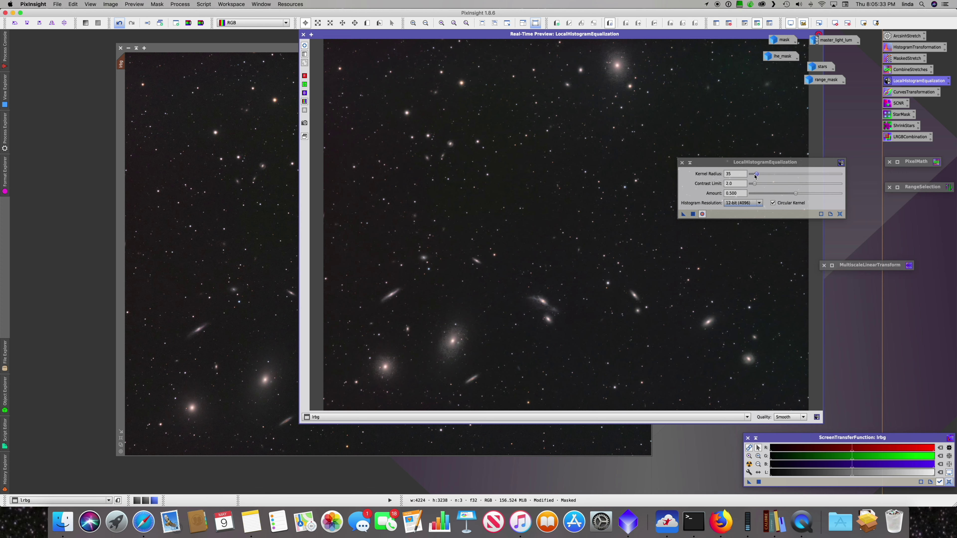
pyautogui.moveTo(756, 174); pyautogui.dragTo(760, 176)
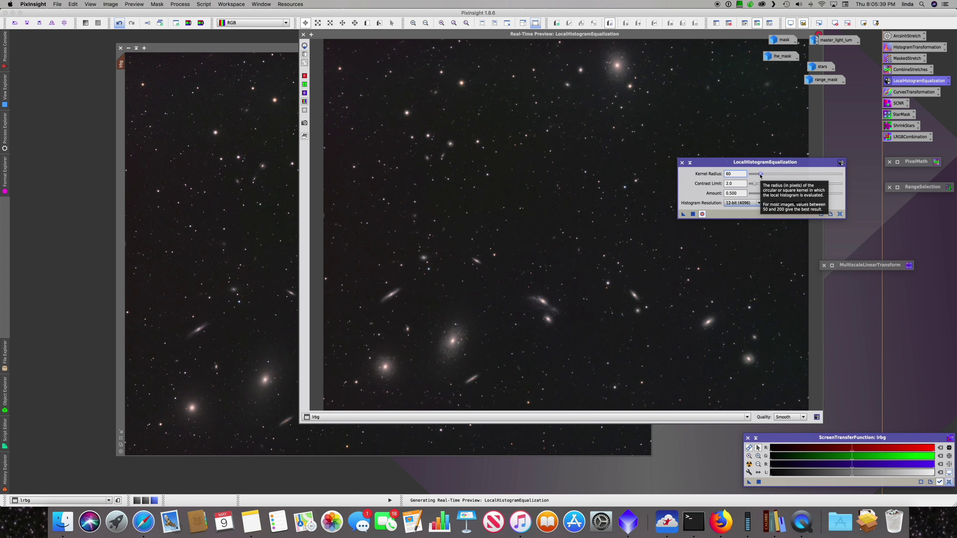
pyautogui.moveTo(760, 174); pyautogui.dragTo(766, 175)
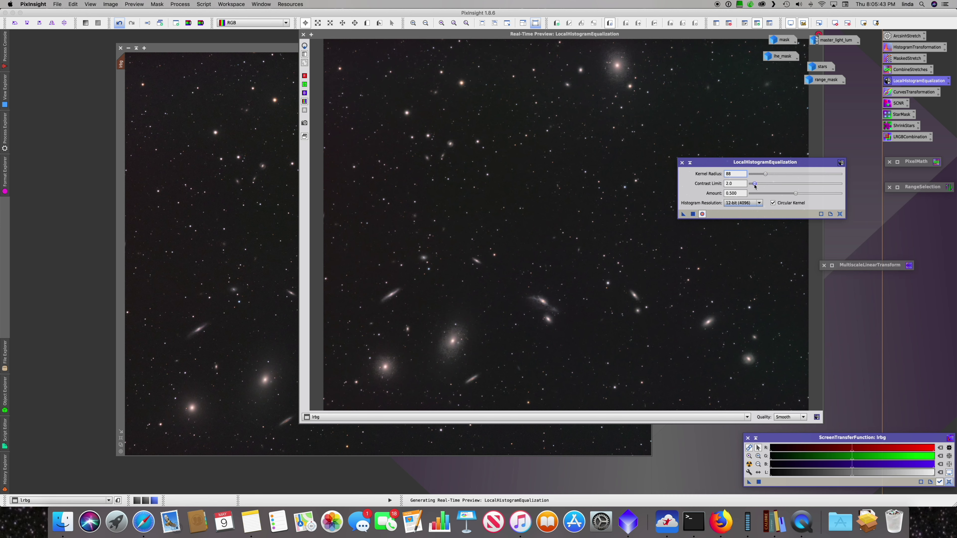
pyautogui.press('Tab')
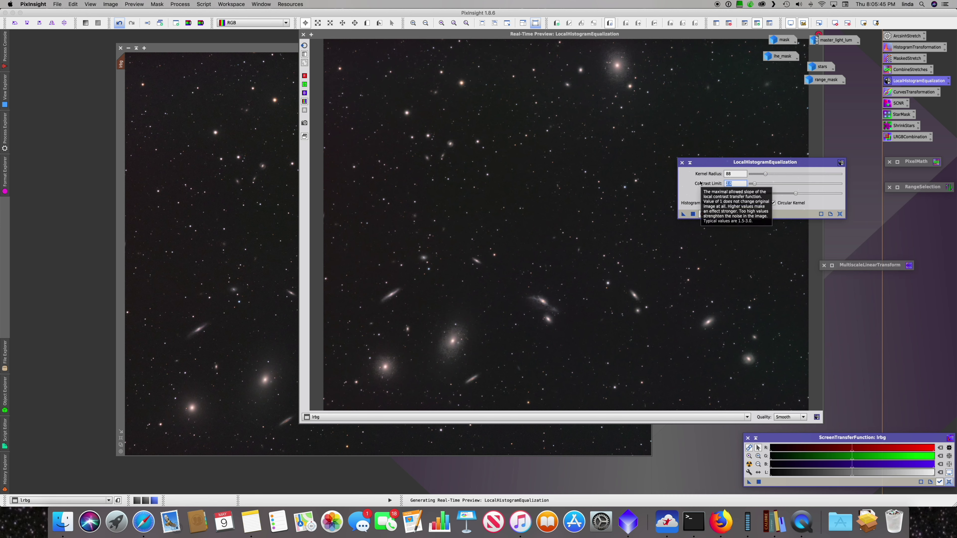
pyautogui.write('1.')
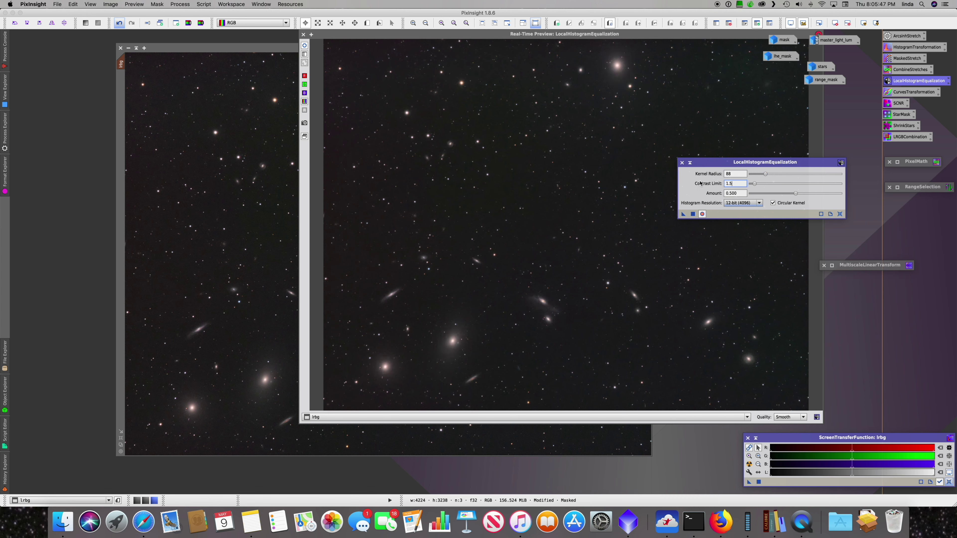
pyautogui.write('5')
pyautogui.press('Tab')
pyautogui.moveTo(764, 174); pyautogui.dragTo(759, 175)
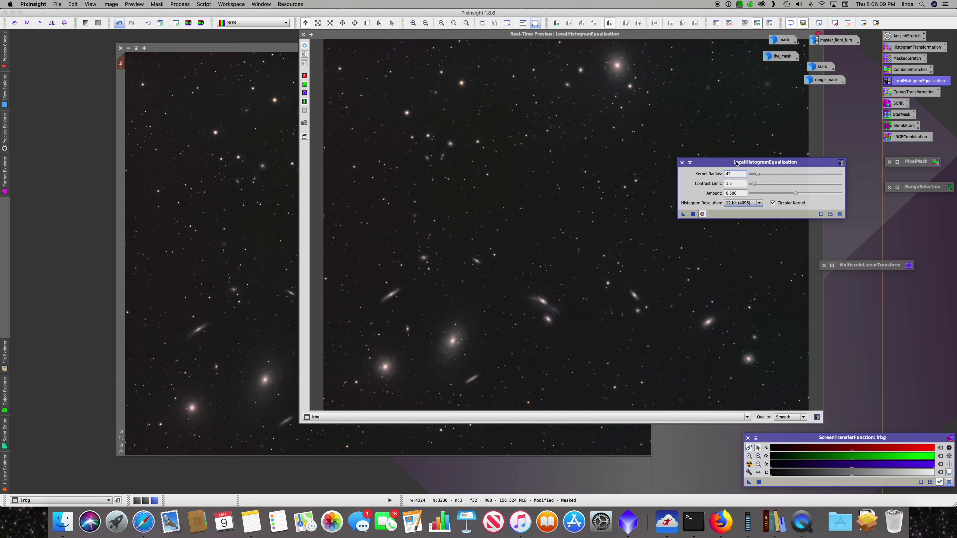
pyautogui.click(495, 37)
pyautogui.moveTo(494, 37); pyautogui.dragTo(584, 37)
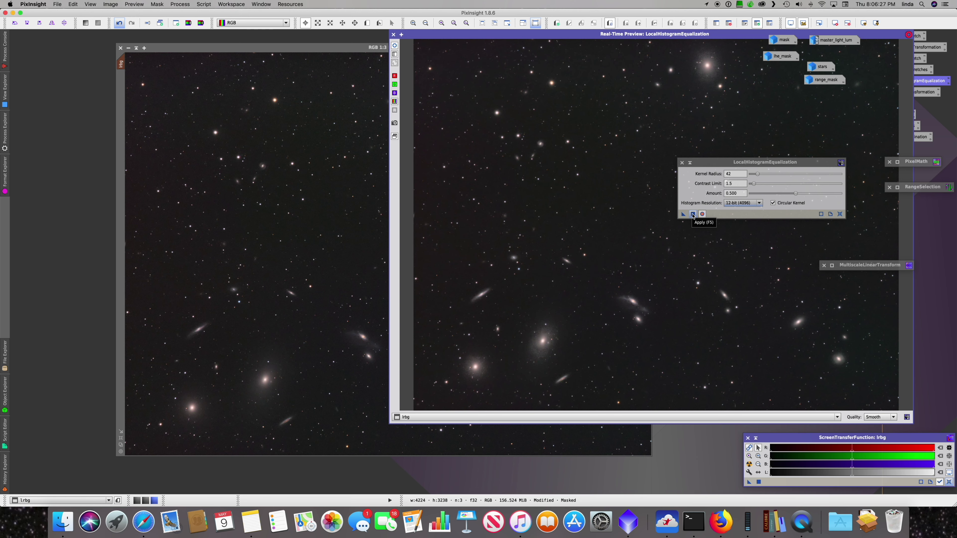
pyautogui.click(692, 214)
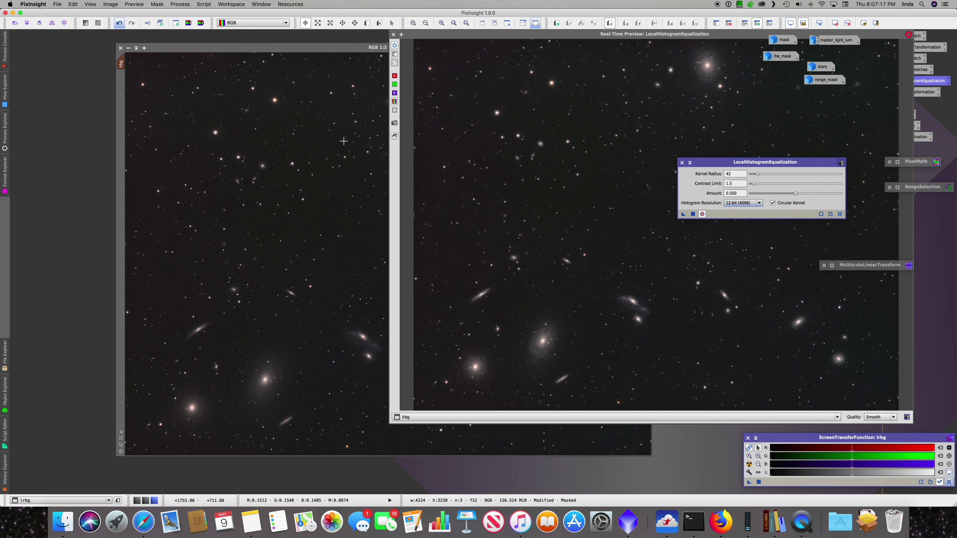
pyautogui.click(393, 35)
# Zoom lrbg to 1:1 and pan across to the galaxy group
pyautogui.press('super+1')
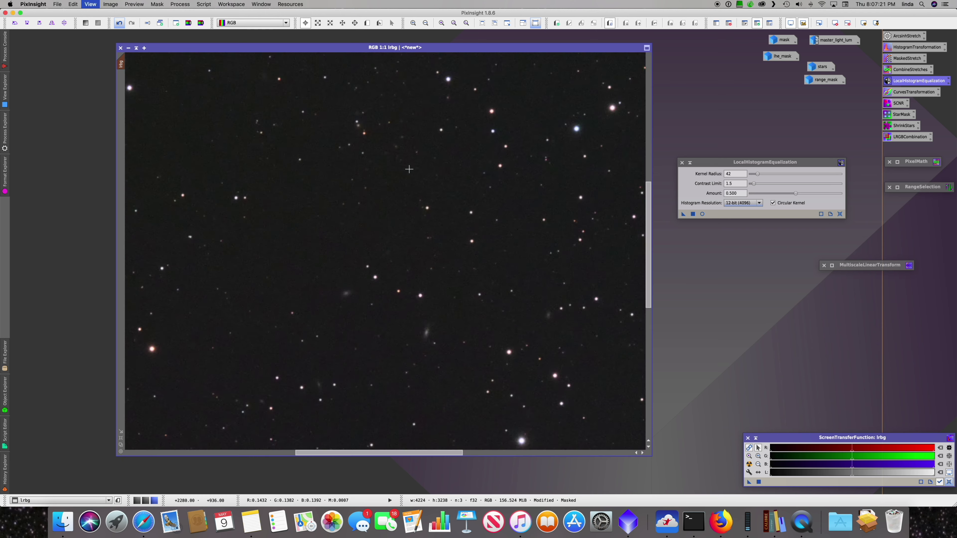
pyautogui.moveTo(452, 287); pyautogui.dragTo(399, 75)
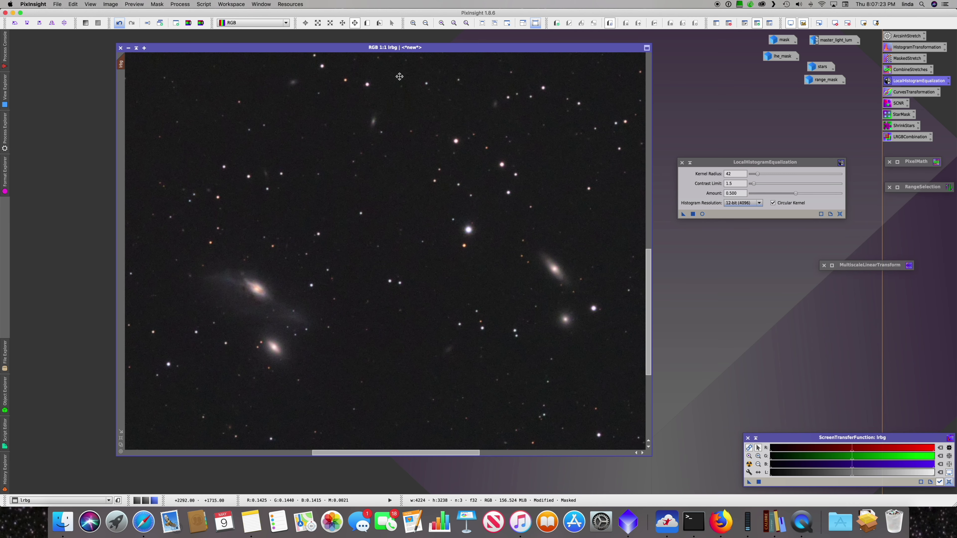
pyautogui.moveTo(384, 130); pyautogui.dragTo(486, 114)
pyautogui.moveTo(374, 133); pyautogui.dragTo(527, 115)
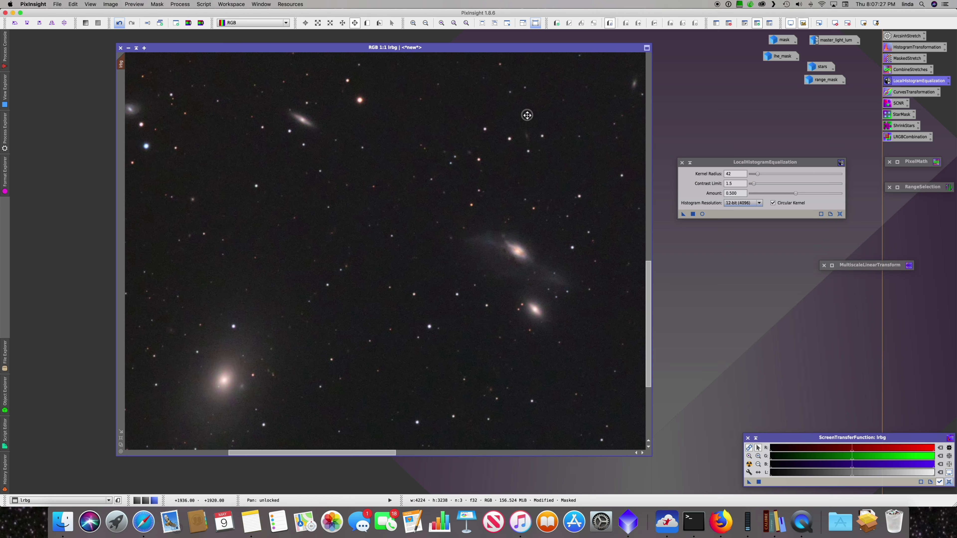
pyautogui.hotkey('alt', 'r')
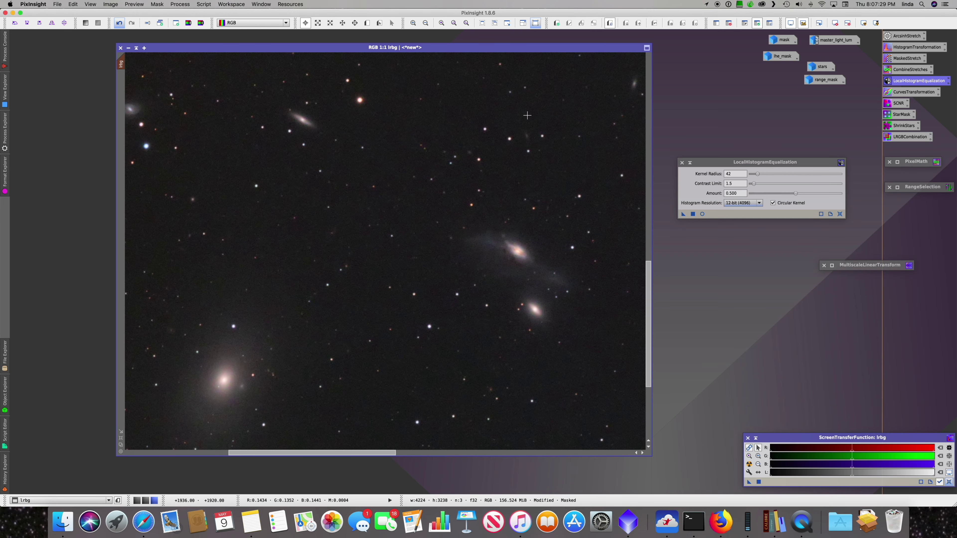
# Toggle the equalization undo/redo several times to compare, ending with it applied
pyautogui.press('super+z')
pyautogui.click(110, 5)
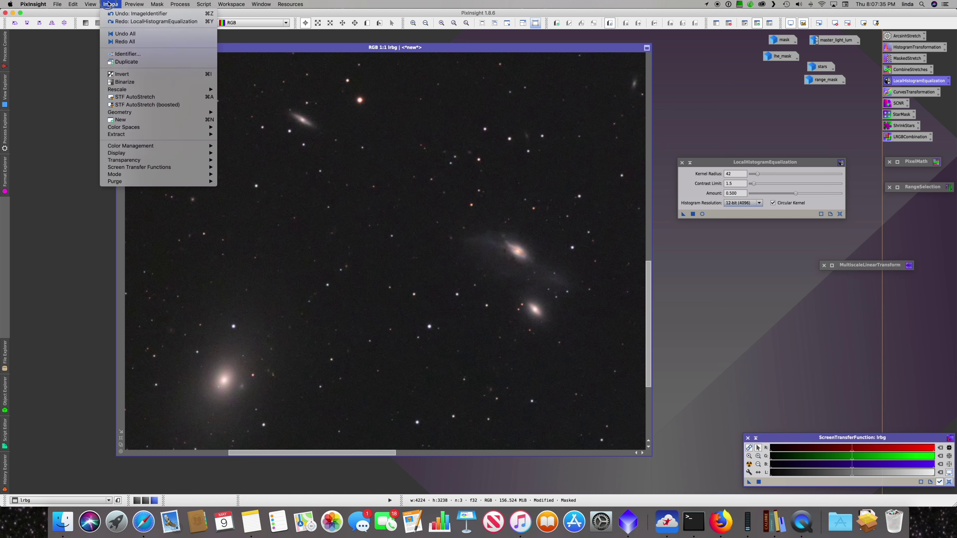
pyautogui.click(125, 22)
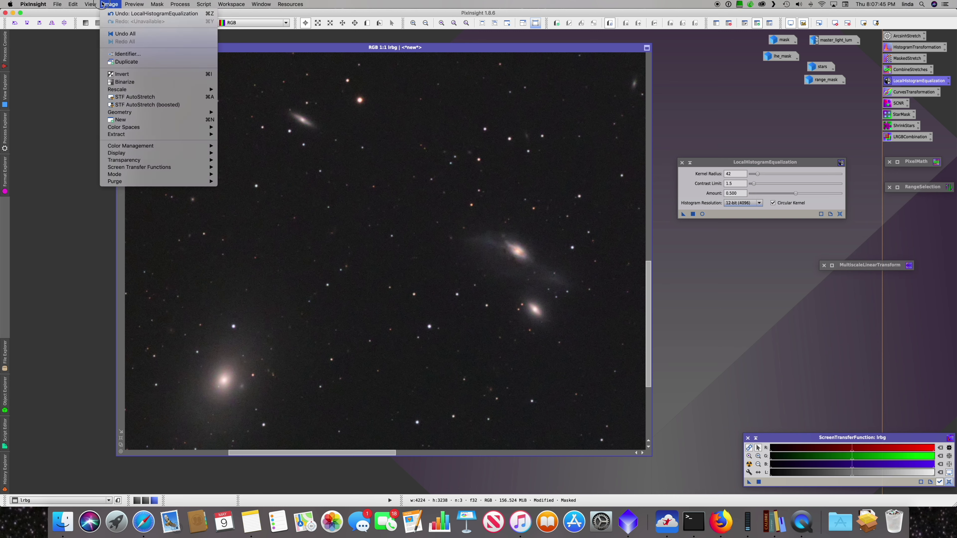
pyautogui.click(114, 16)
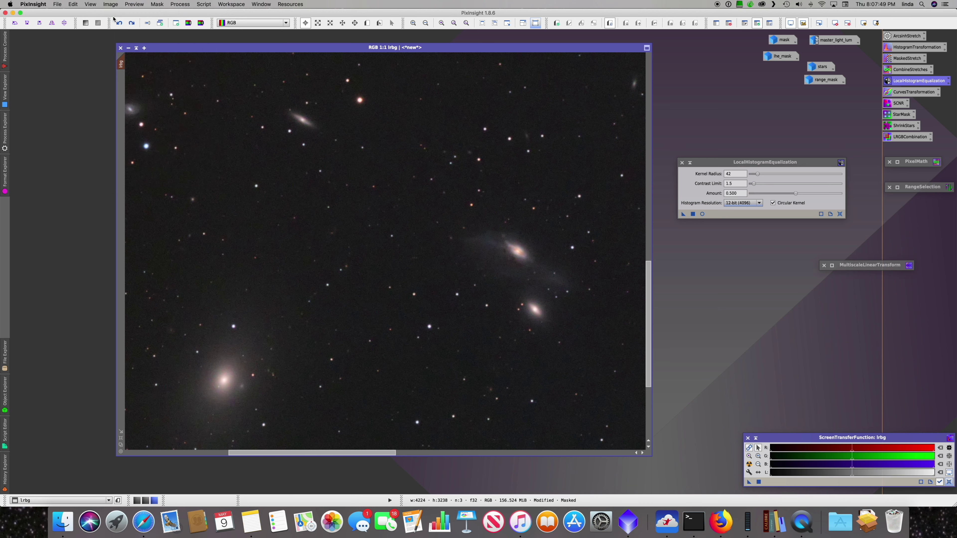
pyautogui.click(111, 3)
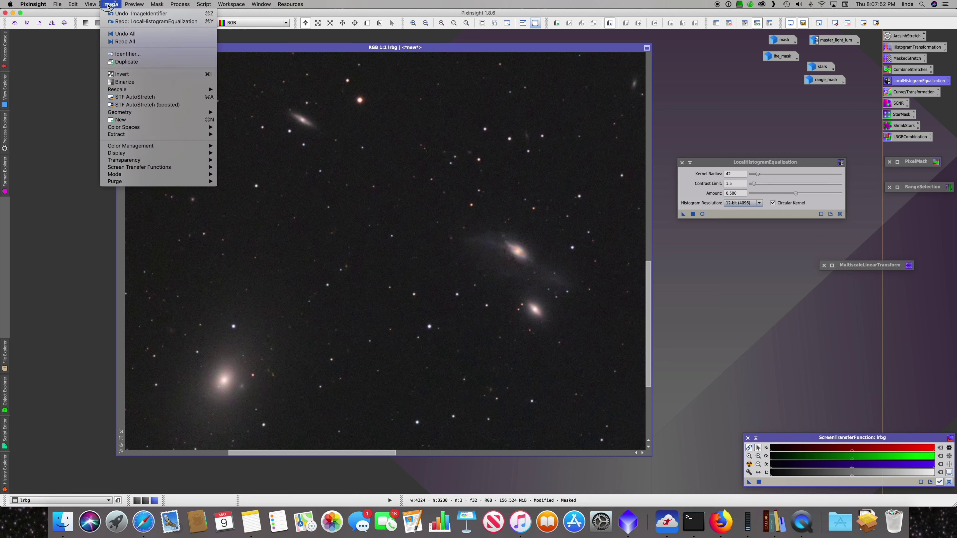
pyautogui.click(113, 21)
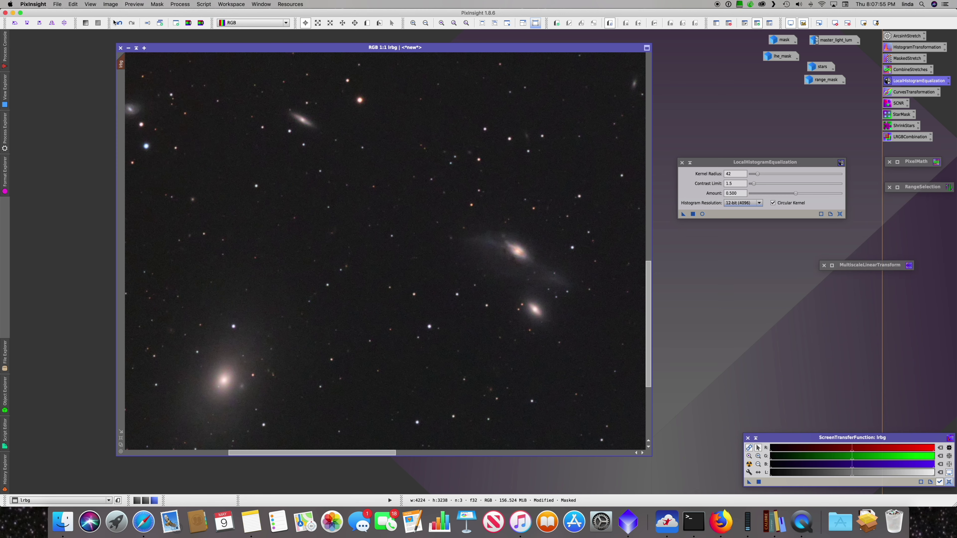
pyautogui.click(112, 4)
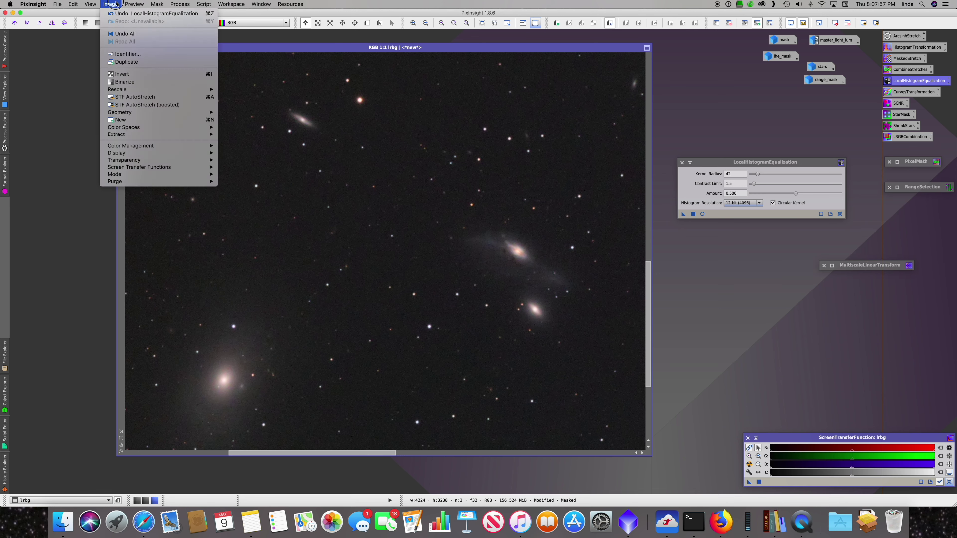
pyautogui.click(121, 14)
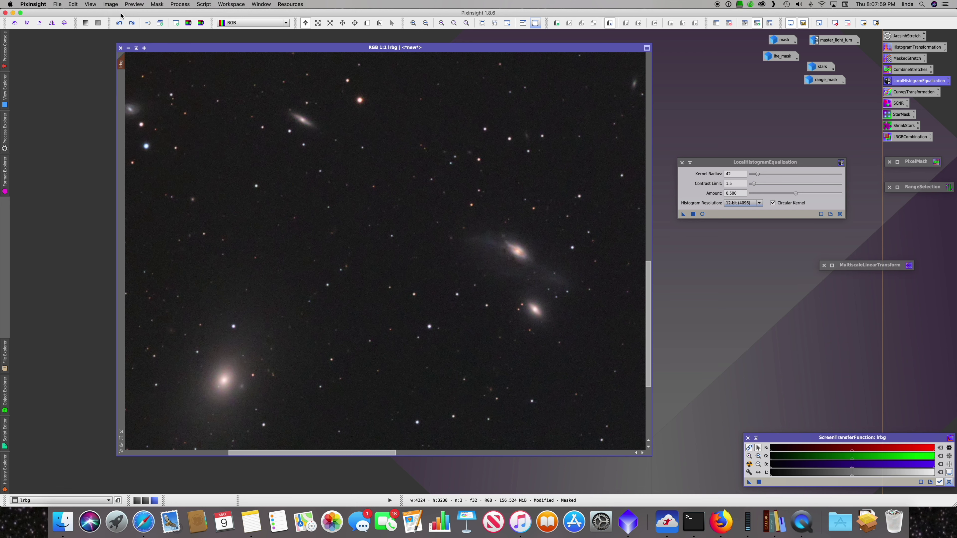
pyautogui.click(114, 4)
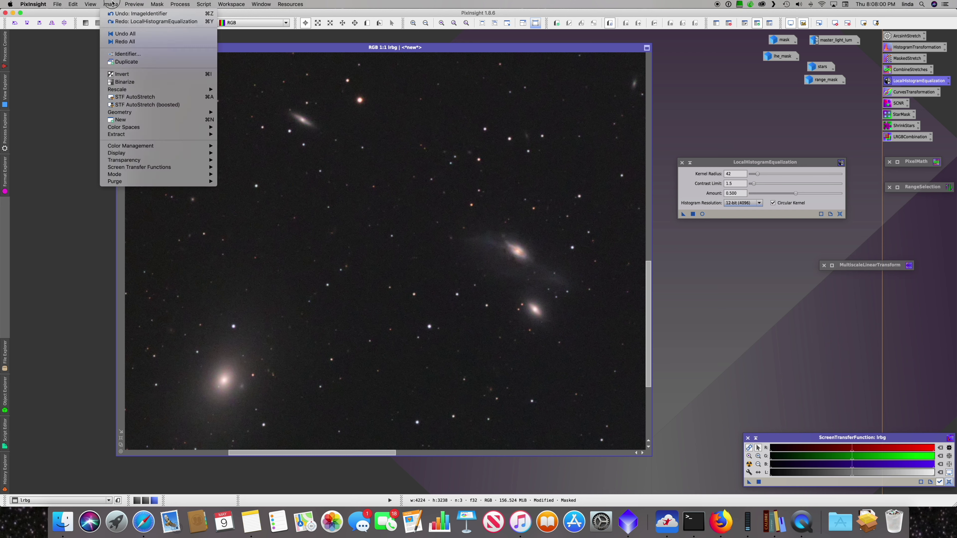
pyautogui.click(121, 21)
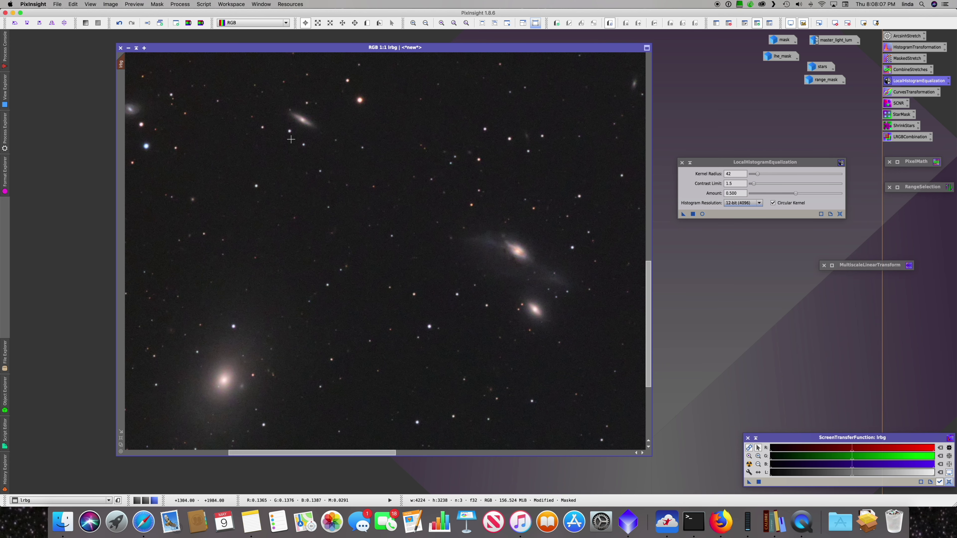
pyautogui.scroll(-2, 291, 139)
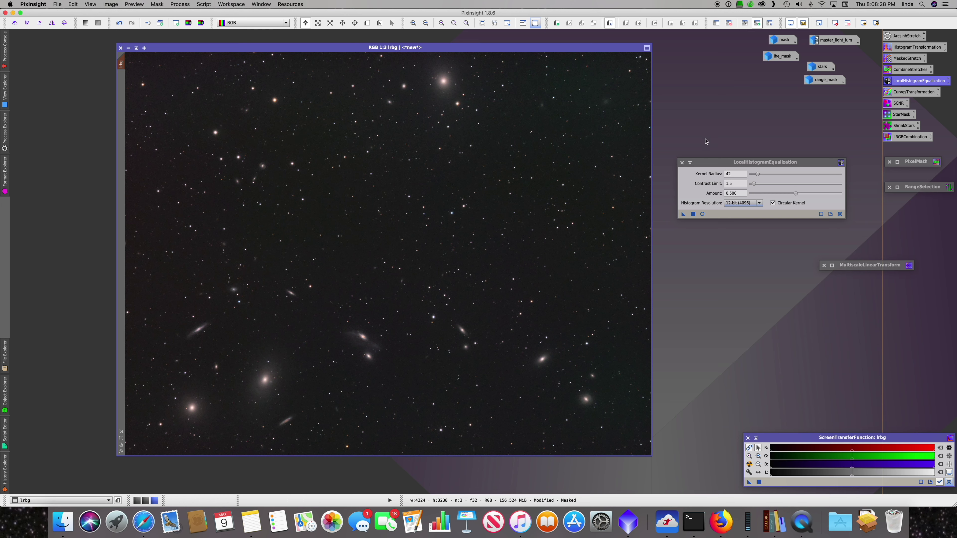
pyautogui.click(680, 166)
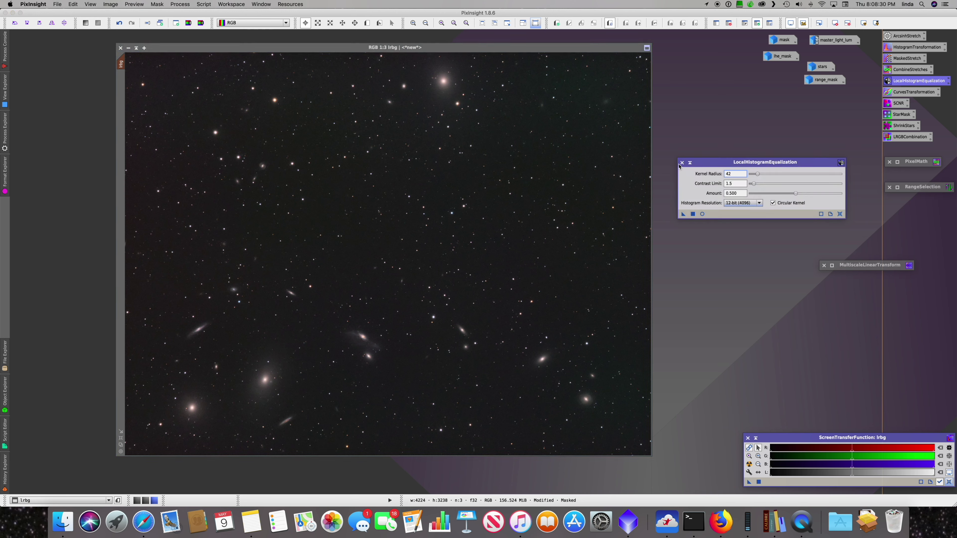
# Close LocalHistogramEqualization, apply range_mask as the mask on lrbg, and minimize range_mask
pyautogui.click(681, 163)
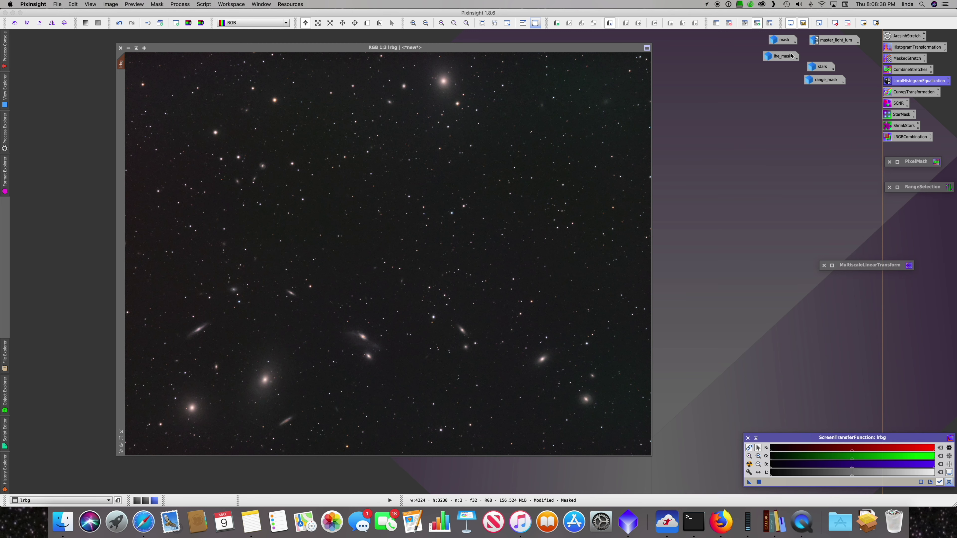
pyautogui.doubleClick(825, 80)
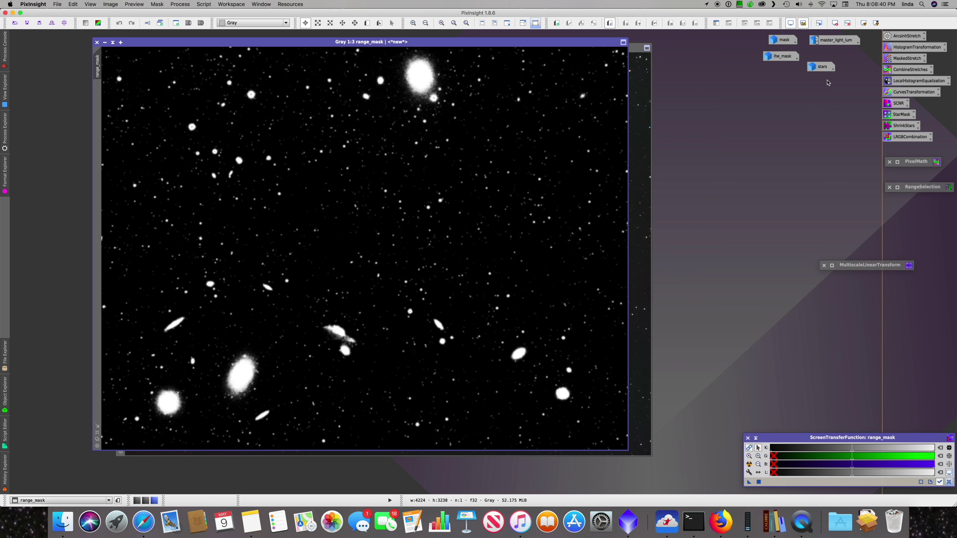
pyautogui.moveTo(254, 41); pyautogui.dragTo(430, 44)
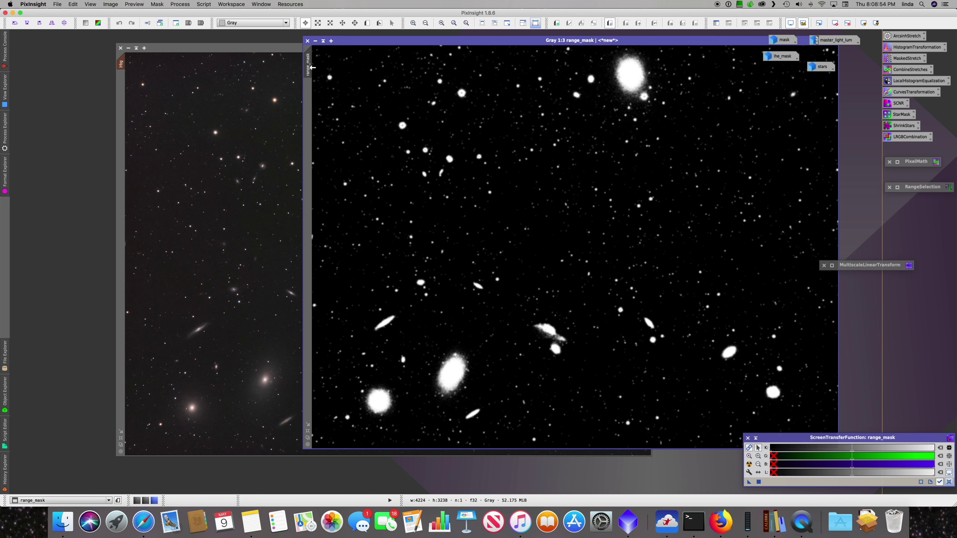
pyautogui.moveTo(308, 63); pyautogui.dragTo(124, 89)
pyautogui.click(315, 40)
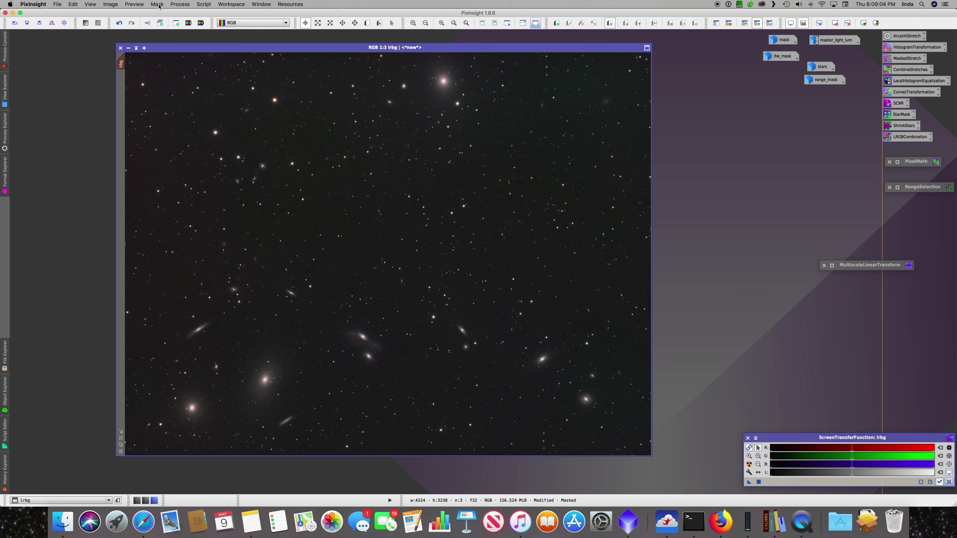
pyautogui.click(157, 4)
# Invert the mask on lrbg, checking the red overlay before hiding it again
pyautogui.click(175, 47)
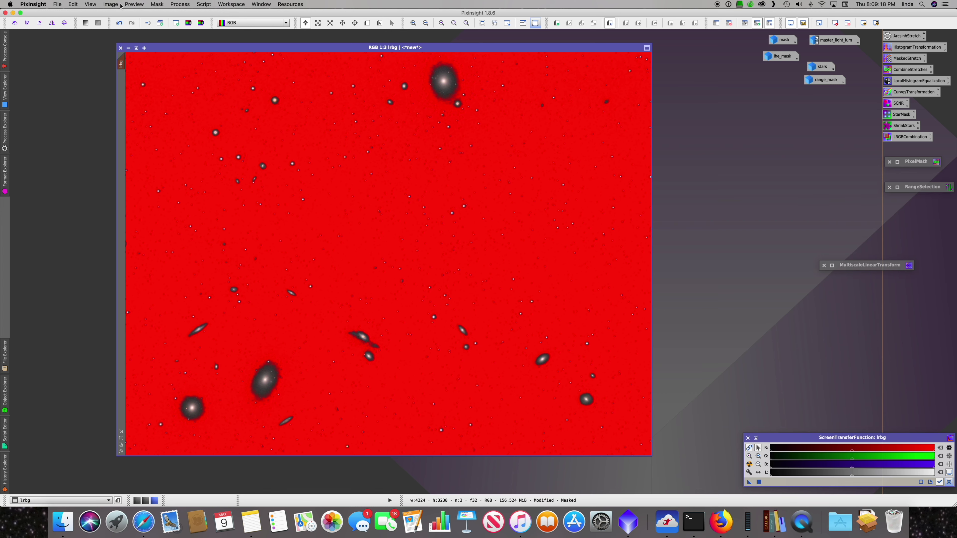
pyautogui.click(157, 4)
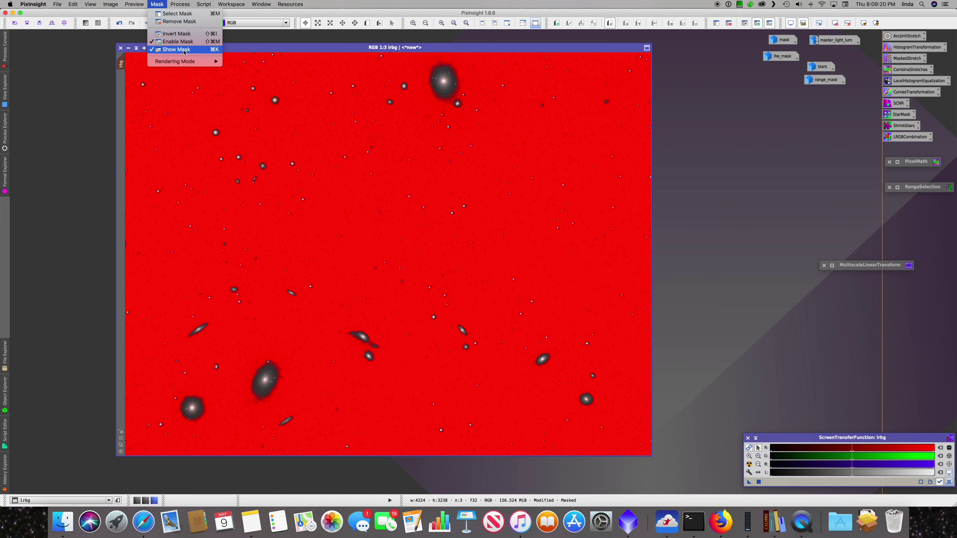
pyautogui.click(183, 35)
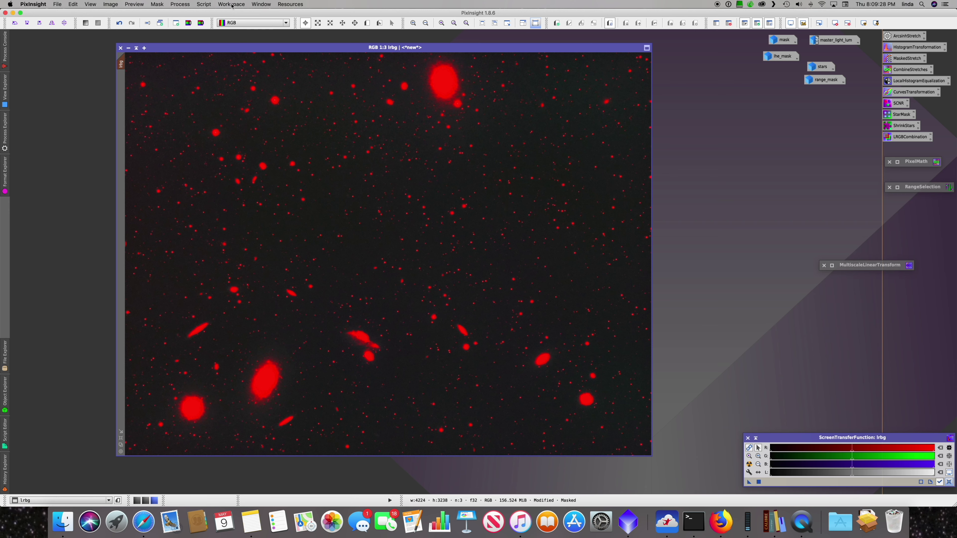
pyautogui.click(161, 5)
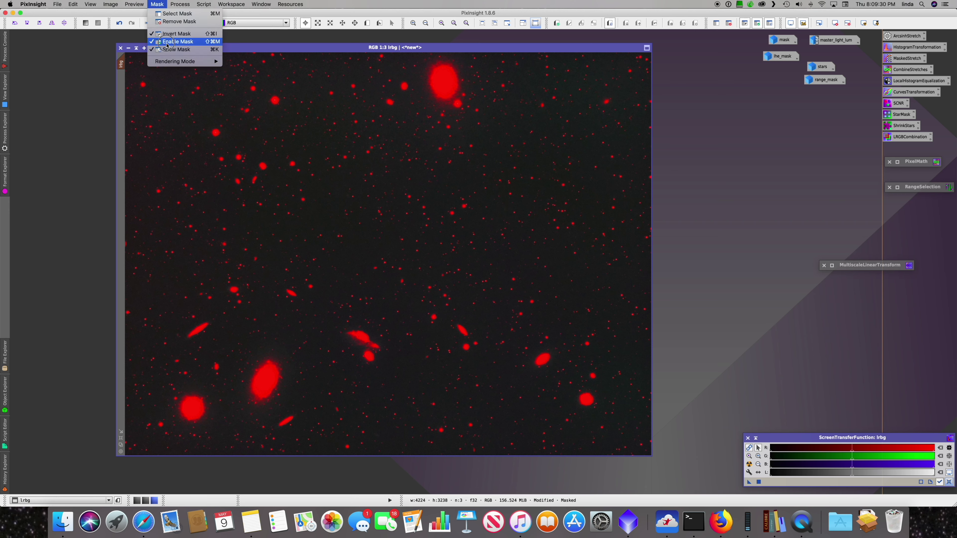
pyautogui.click(180, 44)
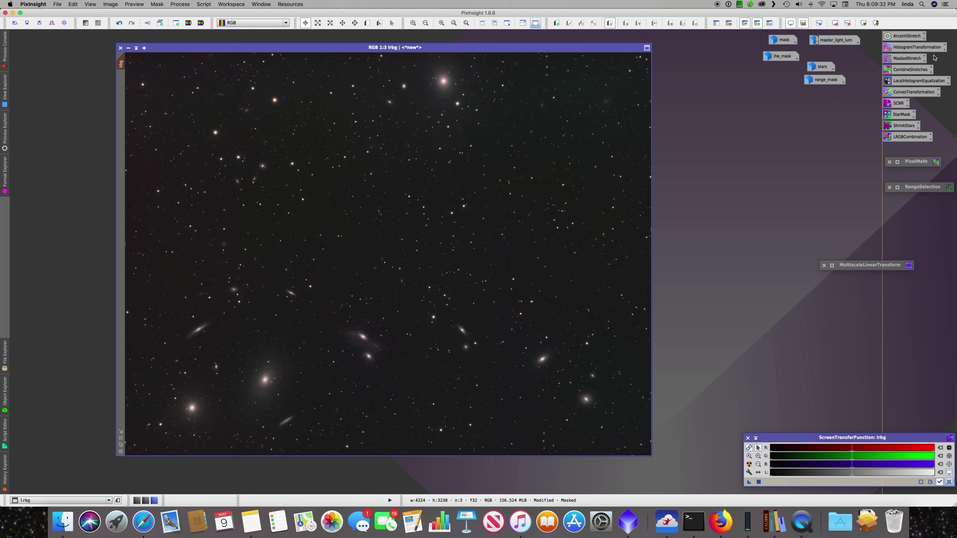
pyautogui.doubleClick(911, 92)
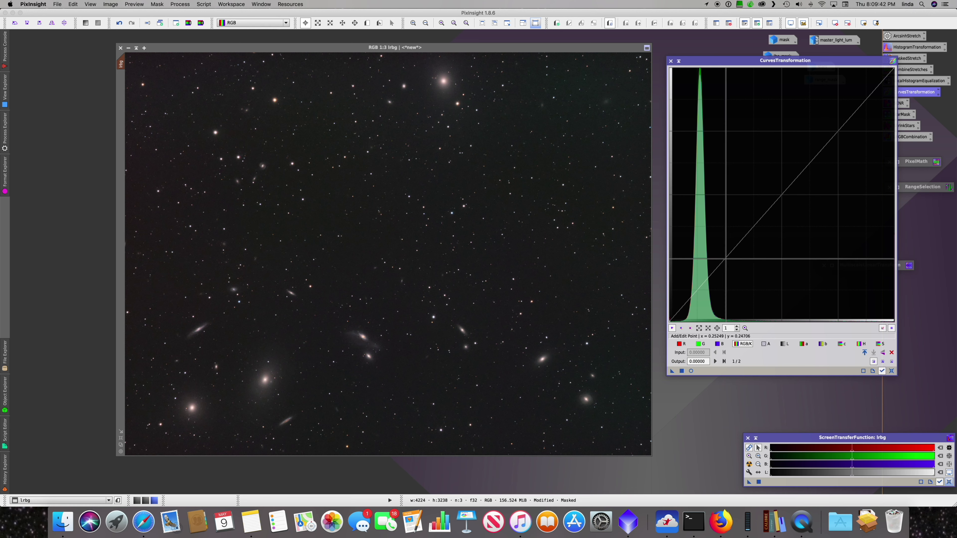
# Add RGB/K curve points near 0.25, 0.51 and 0.77, nudging the shadow point, with live preview
pyautogui.click(726, 259)
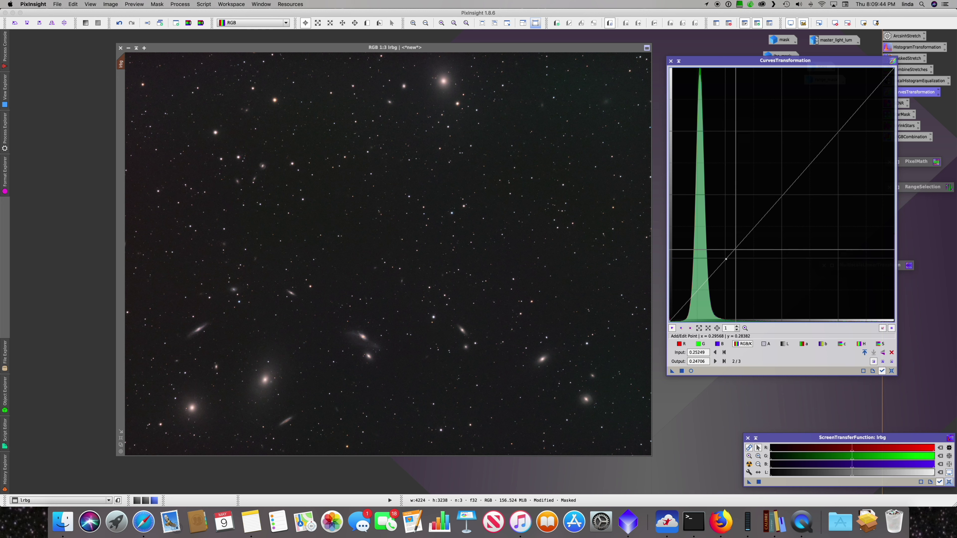
pyautogui.click(784, 195)
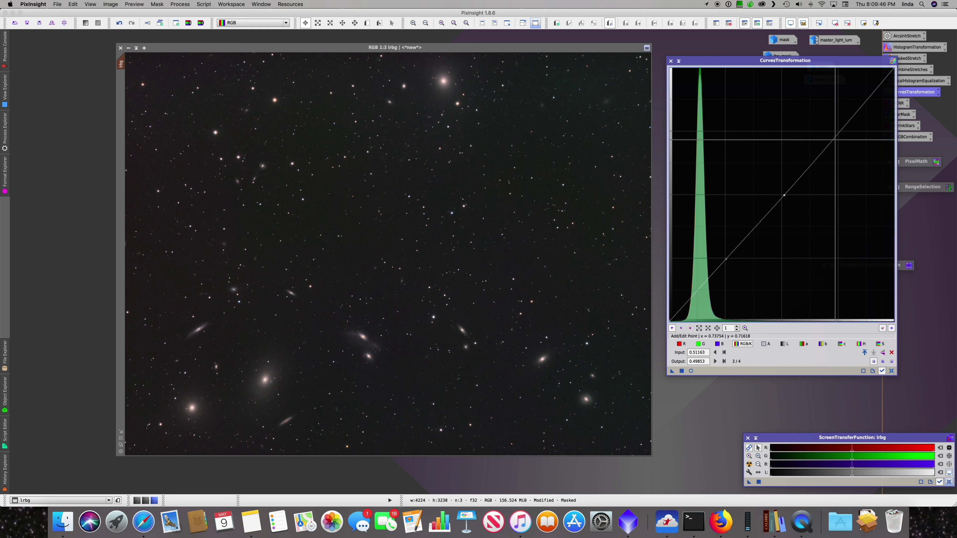
pyautogui.click(842, 130)
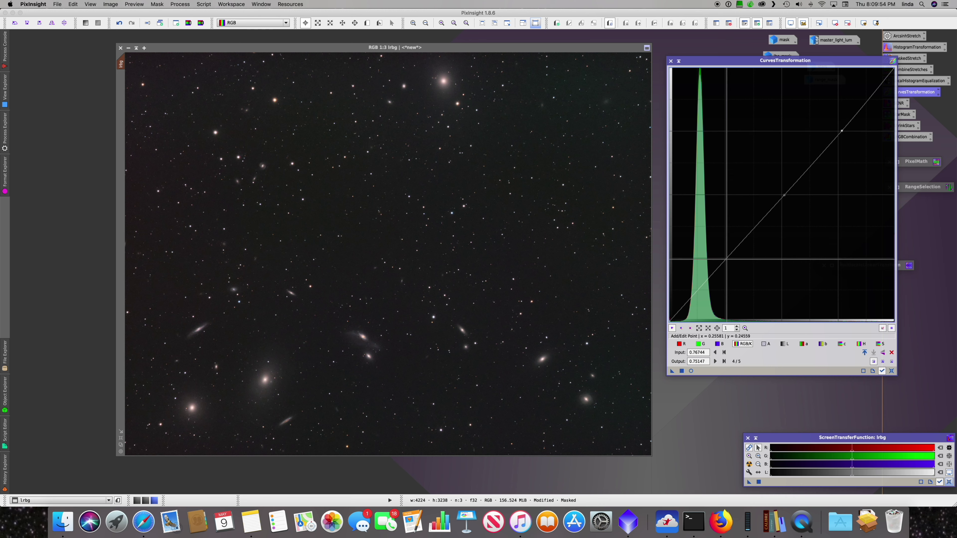
pyautogui.moveTo(726, 259)
pyautogui.mouseDown()
pyautogui.moveTo(725, 268)
pyautogui.moveTo(725, 259)
pyautogui.mouseUp()
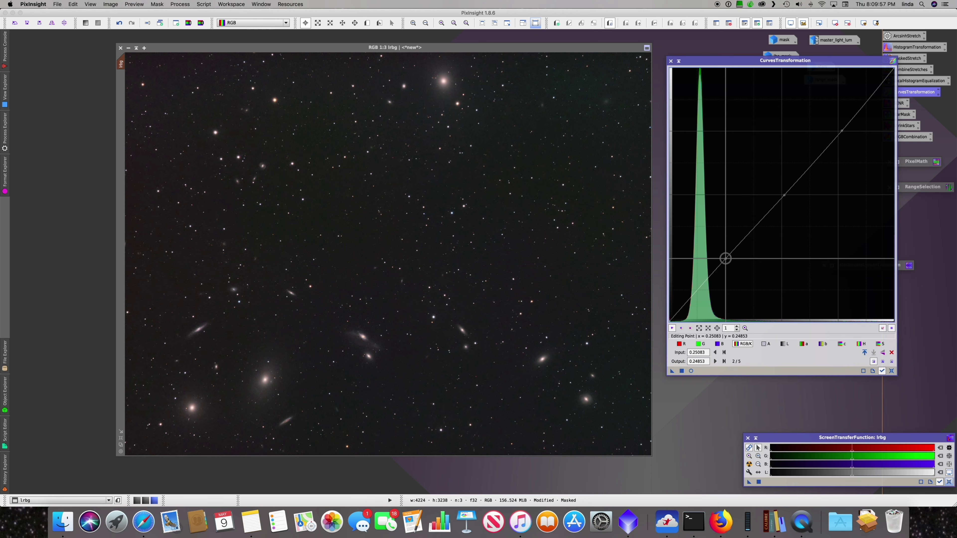
pyautogui.click(692, 370)
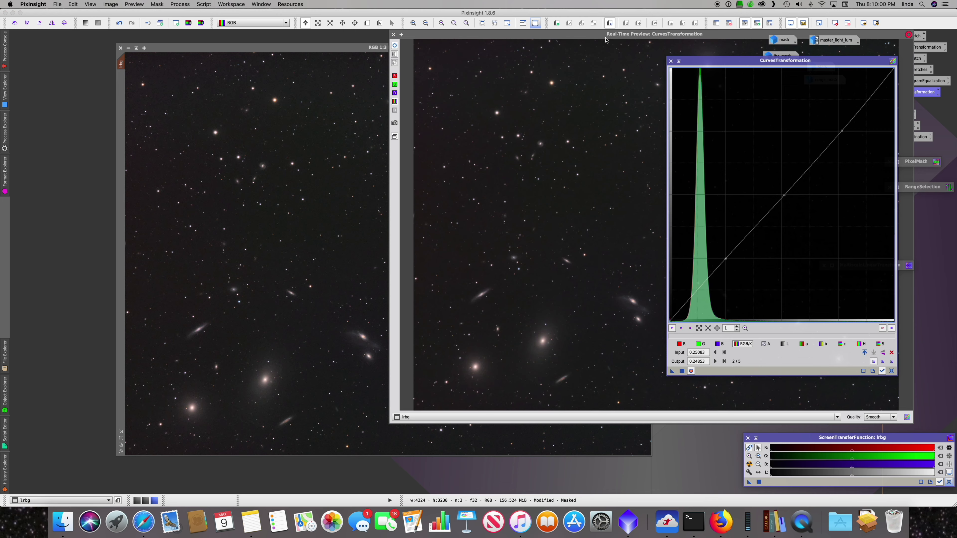
# Darken lrbg's background by pulling the 0.25 shadow point to about 0.20, apply, then reset the curve
pyautogui.moveTo(606, 36); pyautogui.dragTo(352, 49)
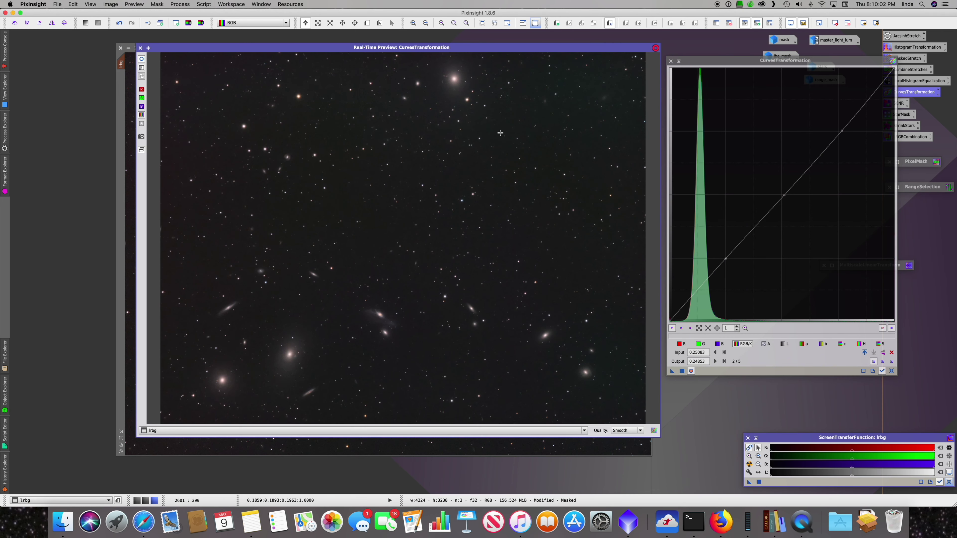
pyautogui.moveTo(726, 258); pyautogui.dragTo(727, 261)
pyautogui.keyDown('ctrl'); pyautogui.click(727, 260); pyautogui.keyUp('ctrl')
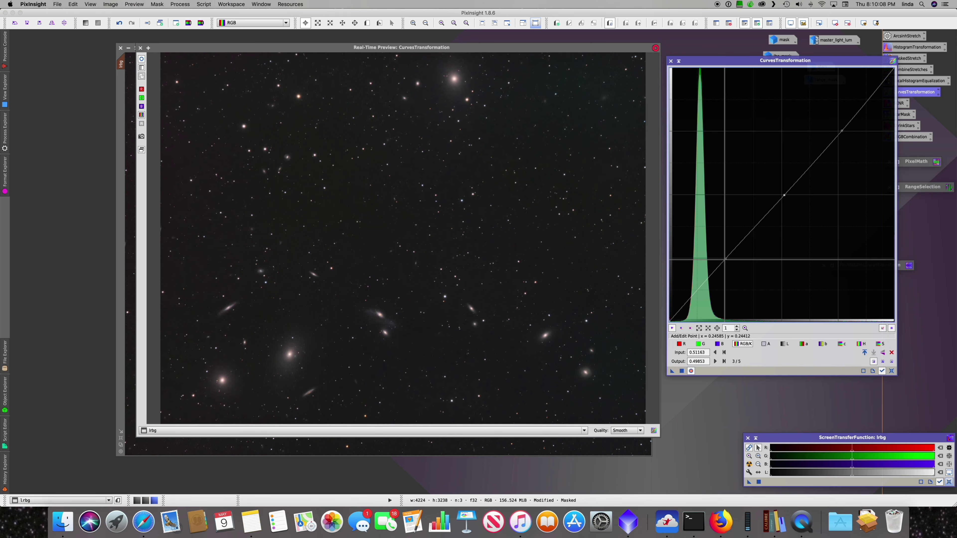
pyautogui.moveTo(725, 259); pyautogui.dragTo(726, 270)
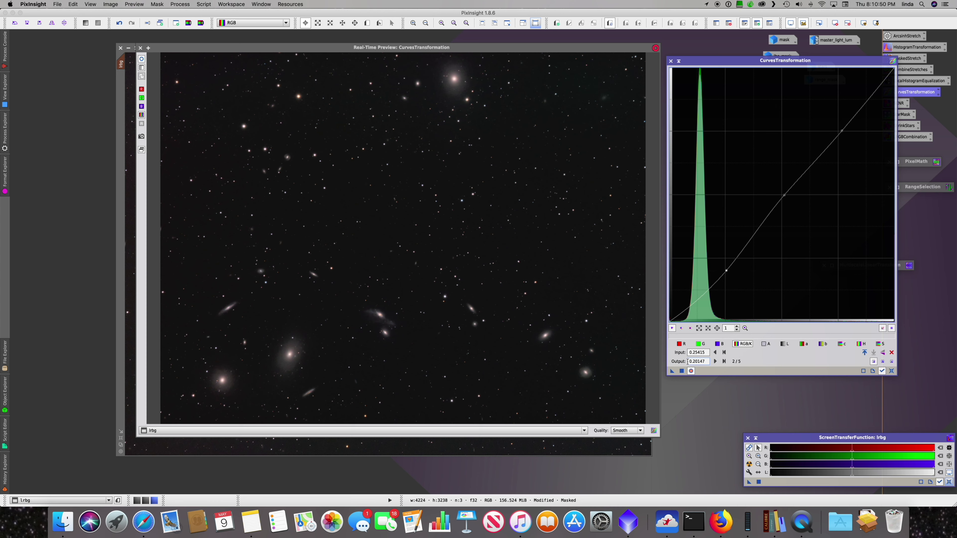
pyautogui.click(682, 371)
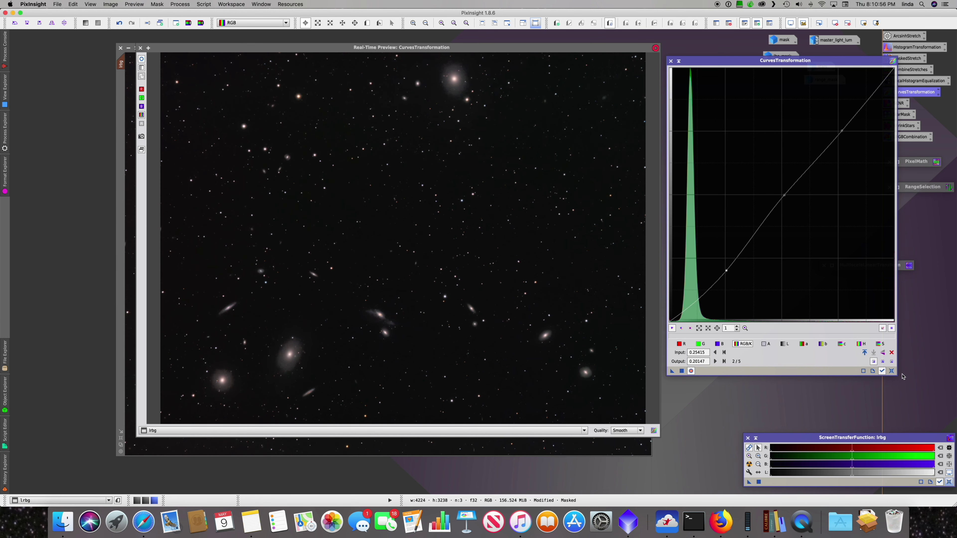
pyautogui.click(891, 370)
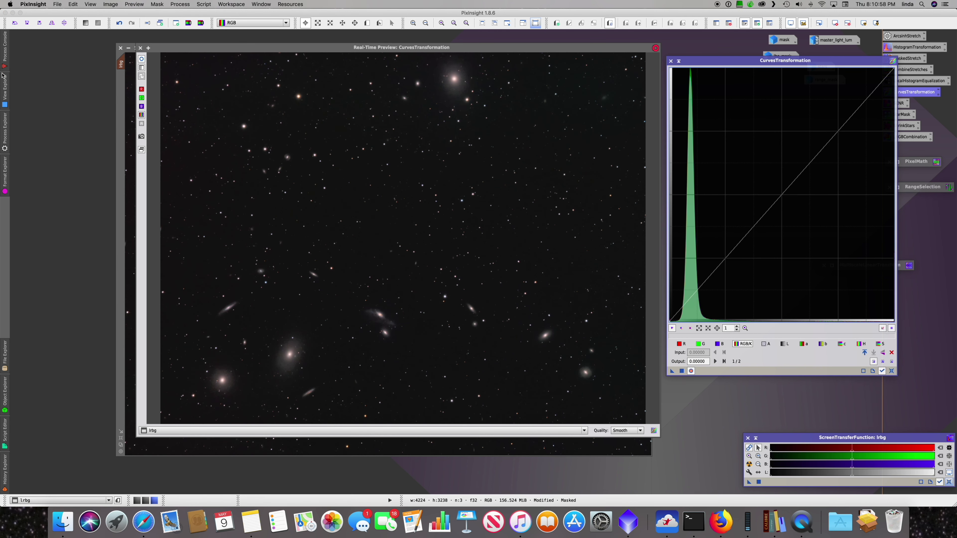
# Invert lrbg's mask with Mask > Invert Mask, keeping the live preview over the image
pyautogui.click(119, 89)
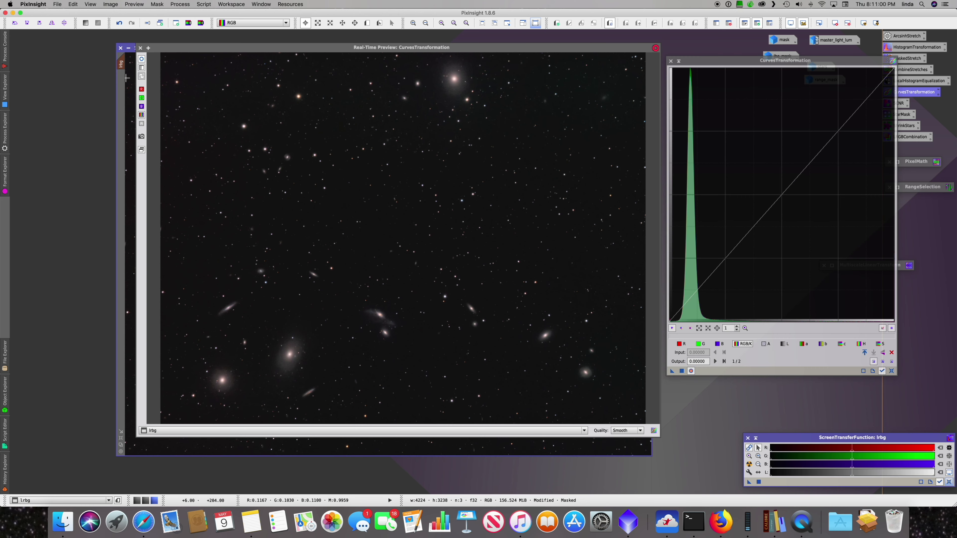
pyautogui.moveTo(182, 47); pyautogui.dragTo(277, 47)
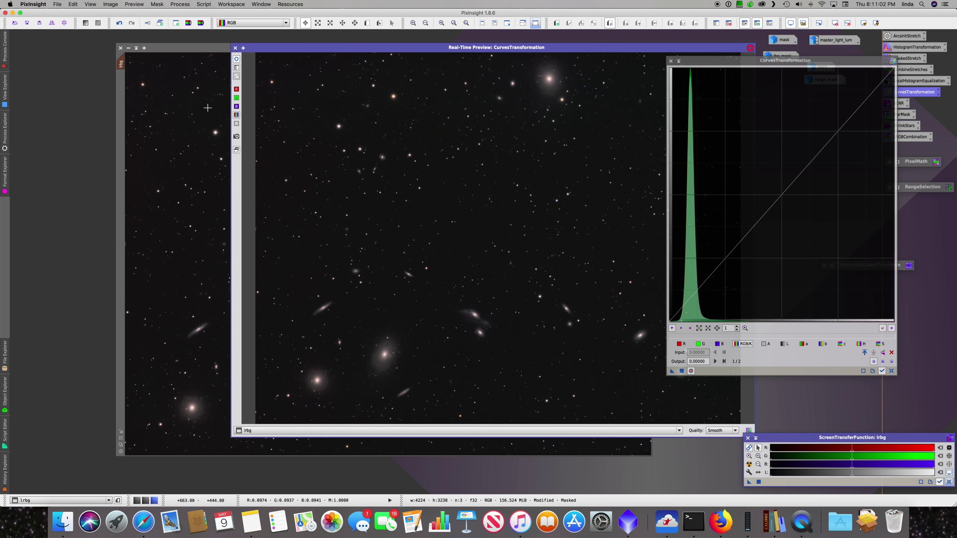
pyautogui.moveTo(206, 108); pyautogui.dragTo(202, 109)
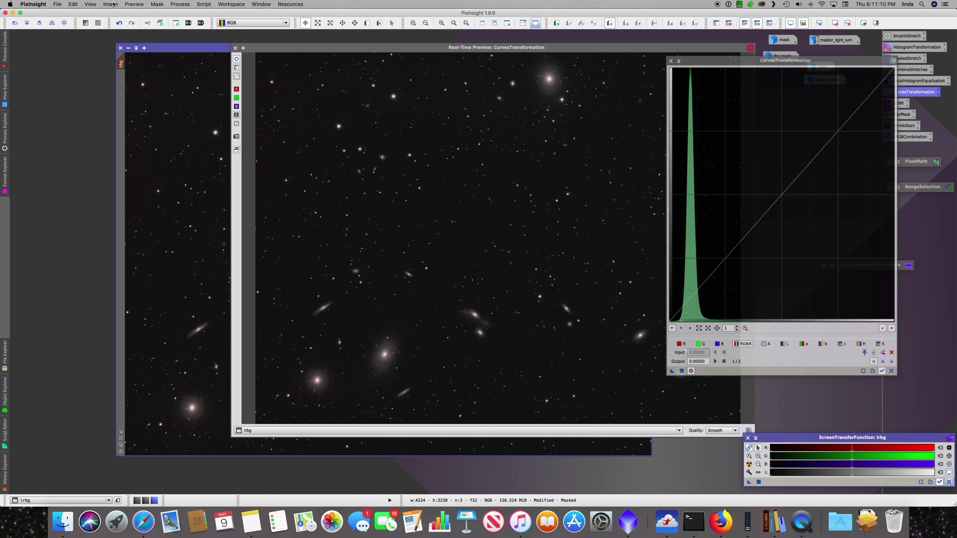
pyautogui.click(157, 5)
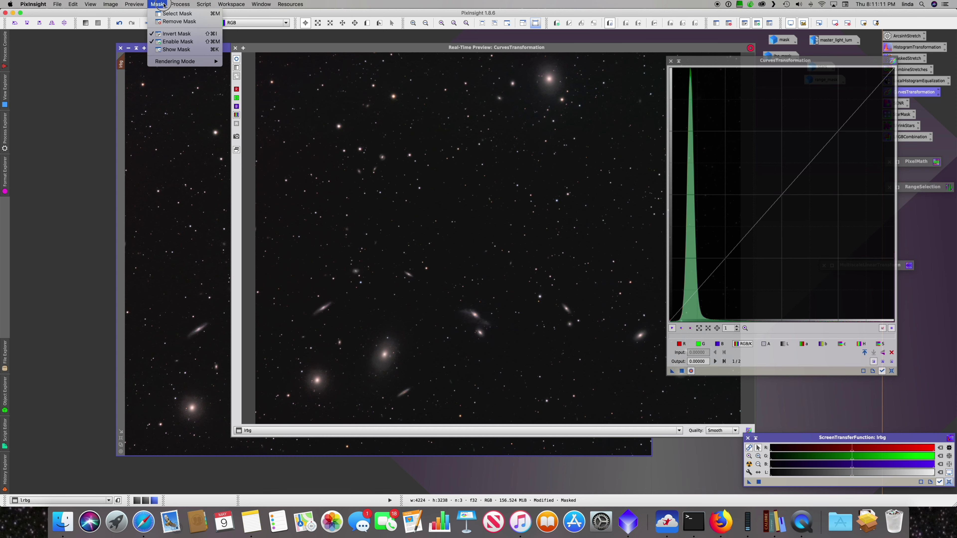
pyautogui.click(169, 34)
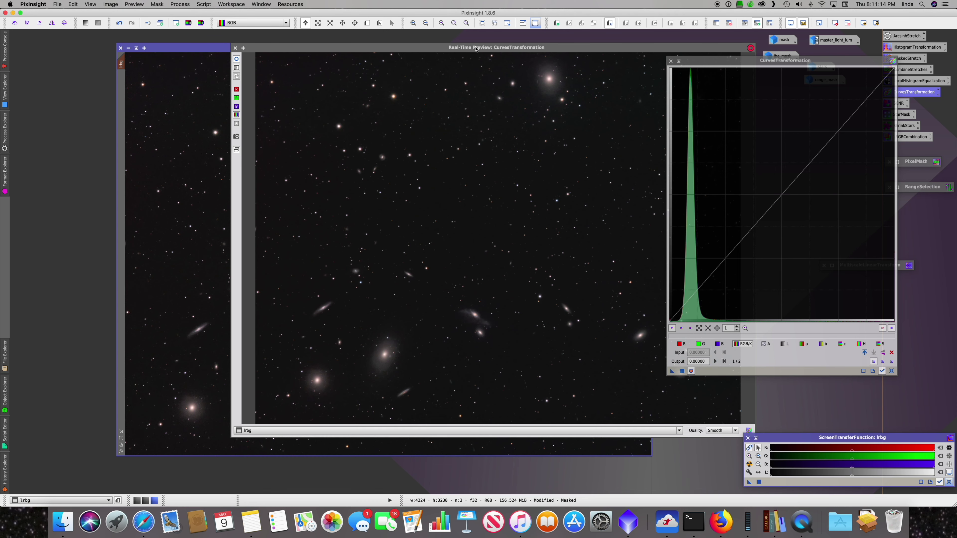
pyautogui.moveTo(476, 49); pyautogui.dragTo(382, 44)
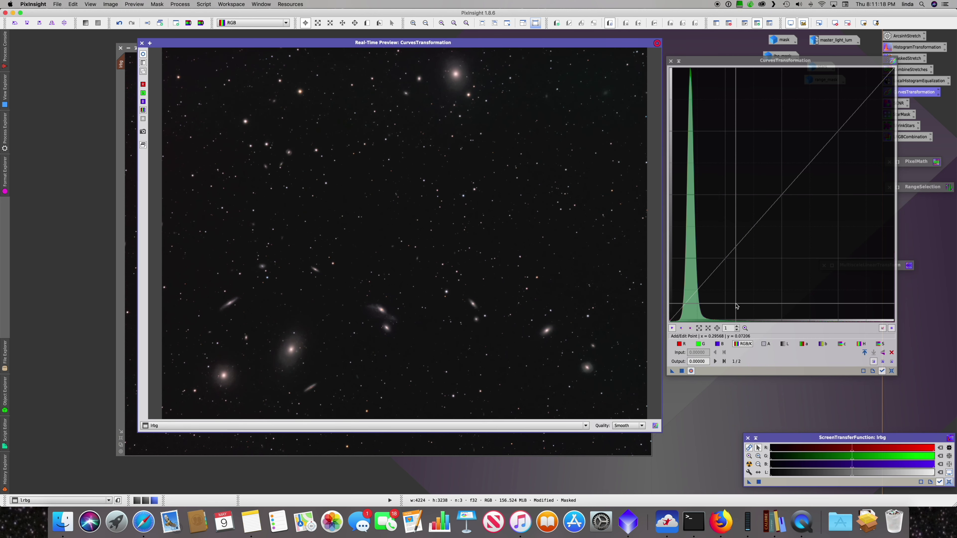
pyautogui.click(879, 343)
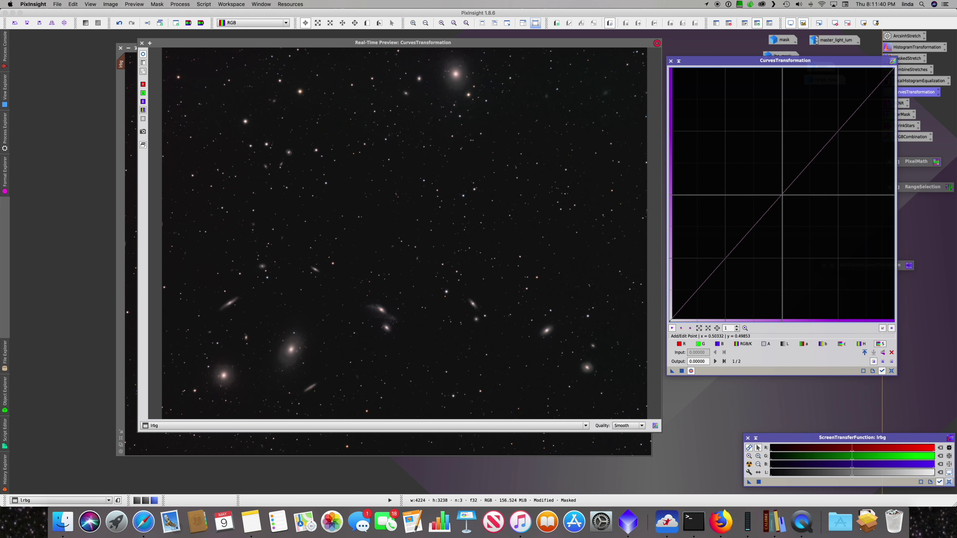
# Bow the Saturation curve up to about 0.17 → 0.31 and apply it to lrbg
pyautogui.moveTo(782, 194); pyautogui.dragTo(769, 184)
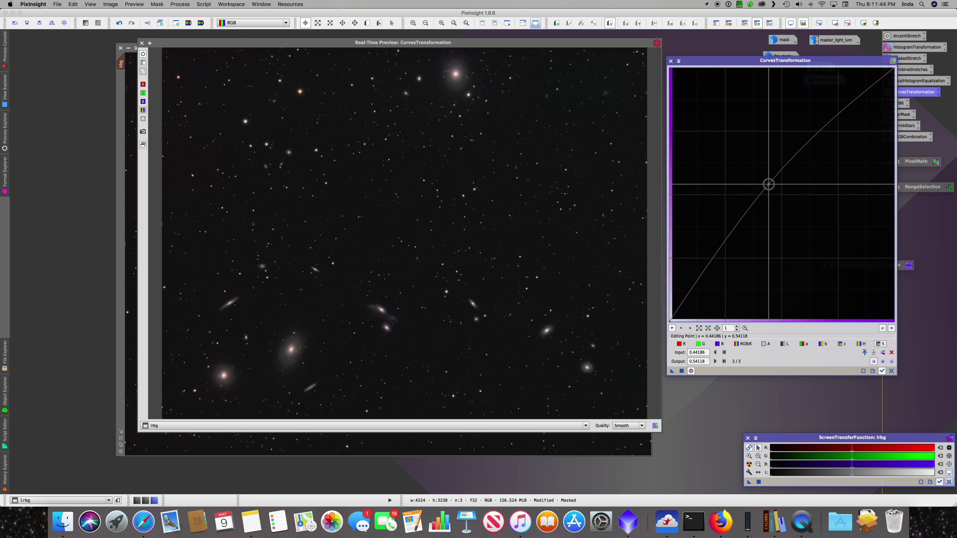
pyautogui.moveTo(768, 185); pyautogui.dragTo(712, 144)
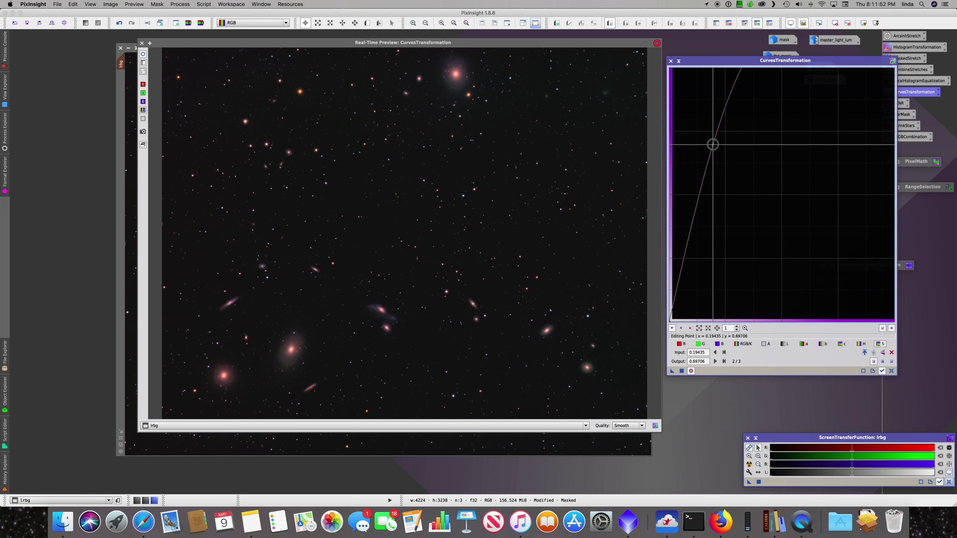
pyautogui.moveTo(712, 144); pyautogui.dragTo(810, 111)
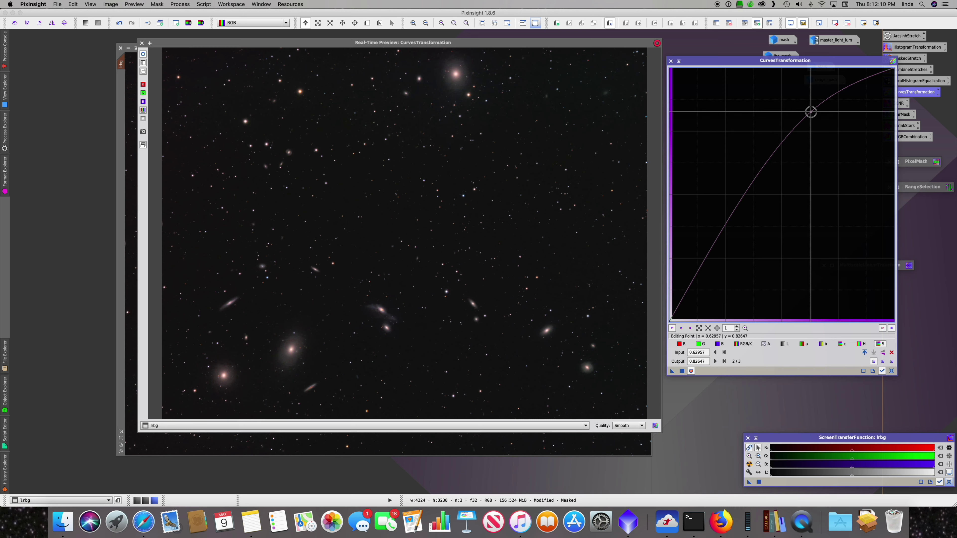
pyautogui.moveTo(811, 112); pyautogui.dragTo(707, 243)
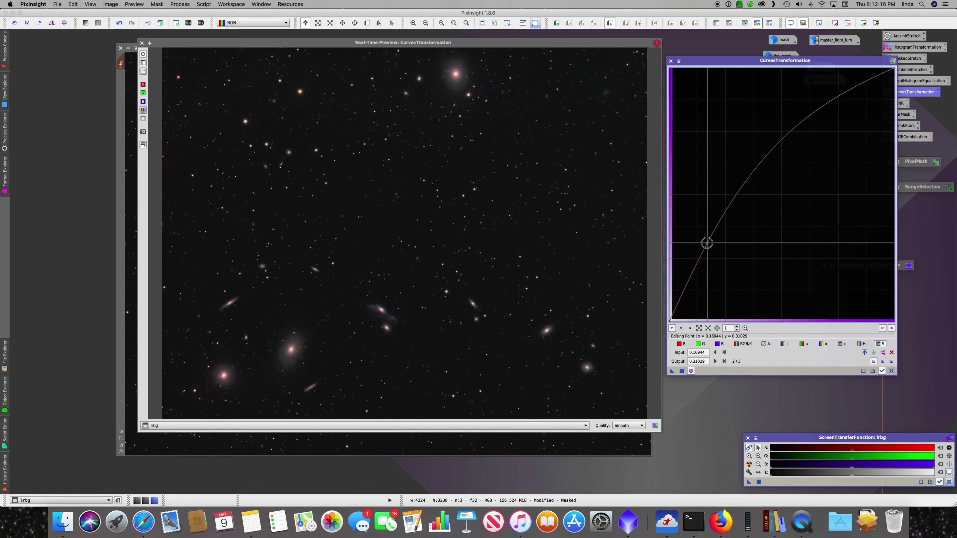
pyautogui.moveTo(707, 243); pyautogui.dragTo(706, 244)
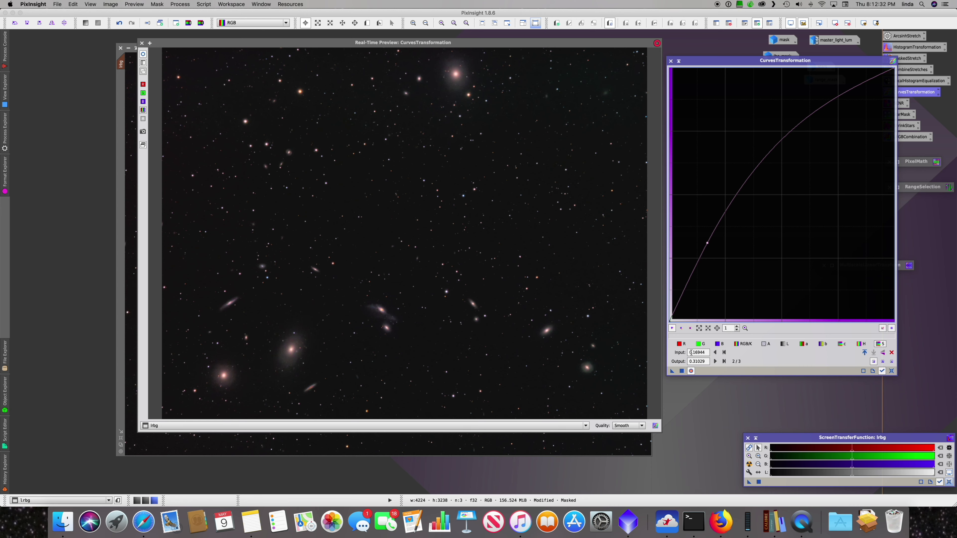
pyautogui.click(682, 371)
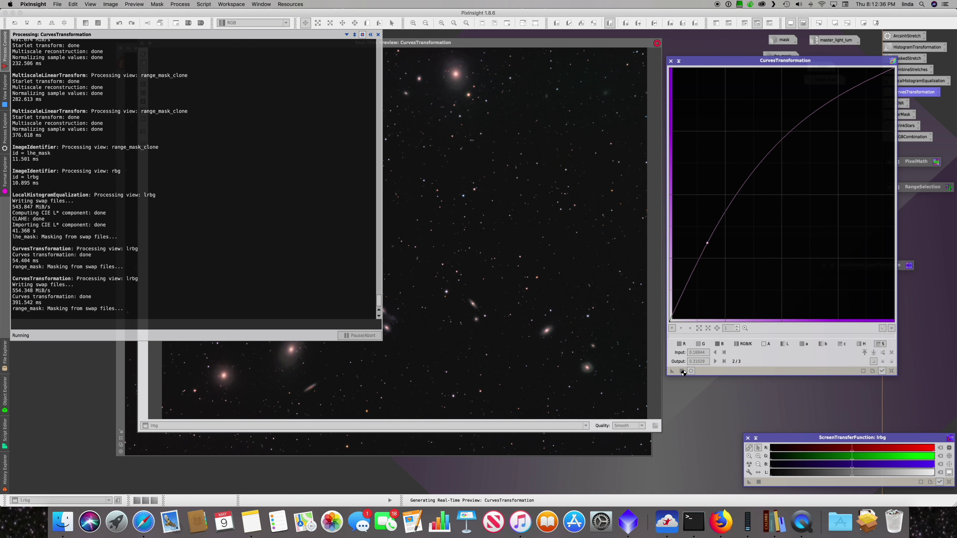
# Close the Real-Time Preview and toggle undo/redo to compare the saturation boost
pyautogui.click(149, 43)
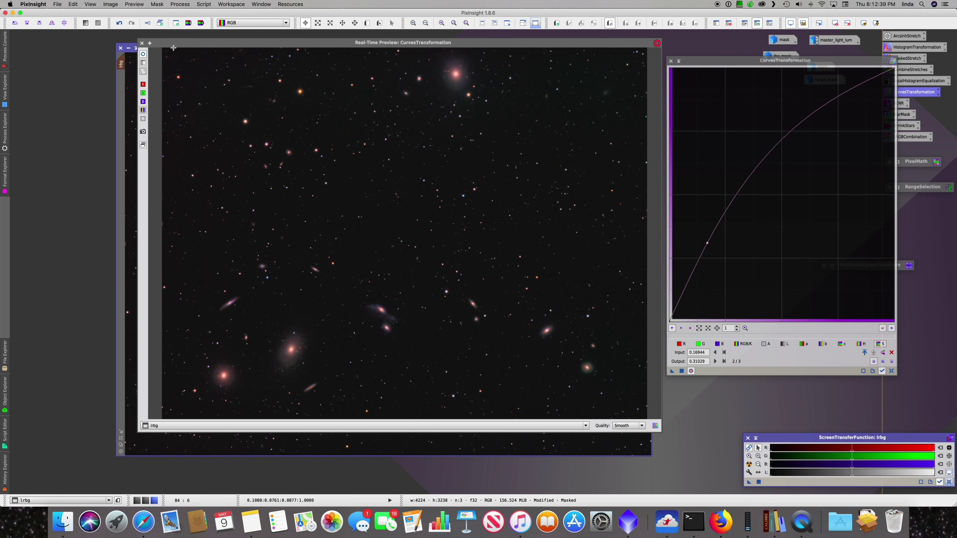
pyautogui.click(141, 44)
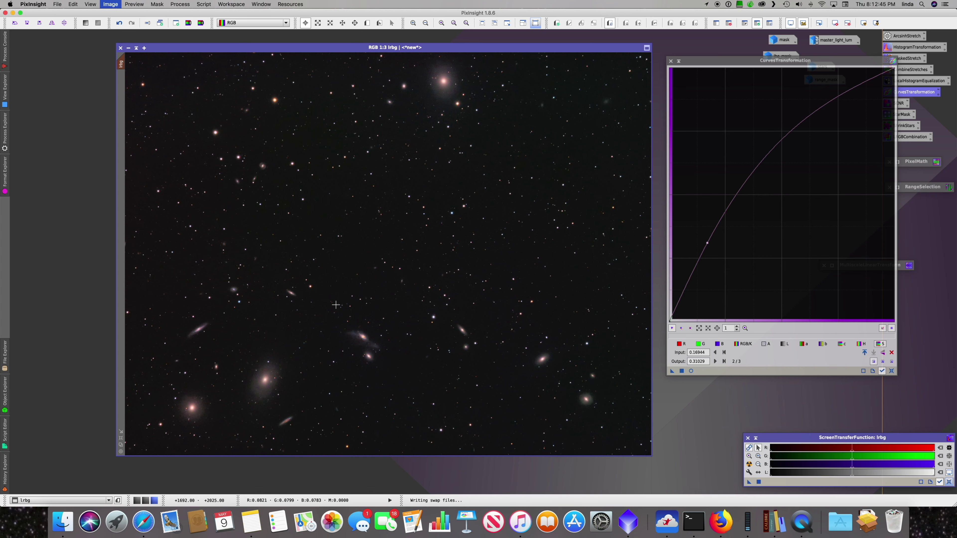
pyautogui.hotkey('ctrl', 'shift', 'z')
pyautogui.hotkey('ctrl', 'z')
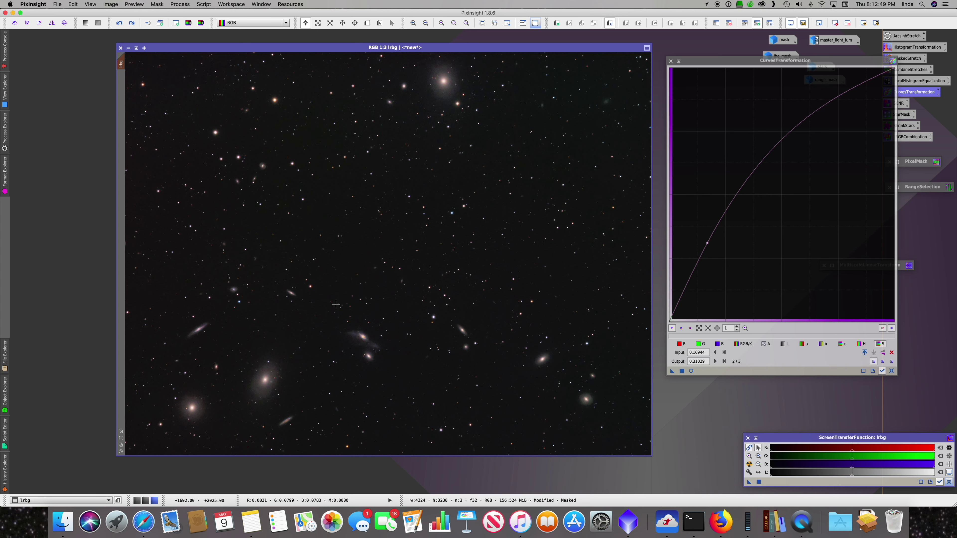
pyautogui.hotkey('ctrl', 'shift', 'z')
# View lrbg at 1:1, pan to the large galaxy and compare before and after
pyautogui.hotkey('ctrl', '1')
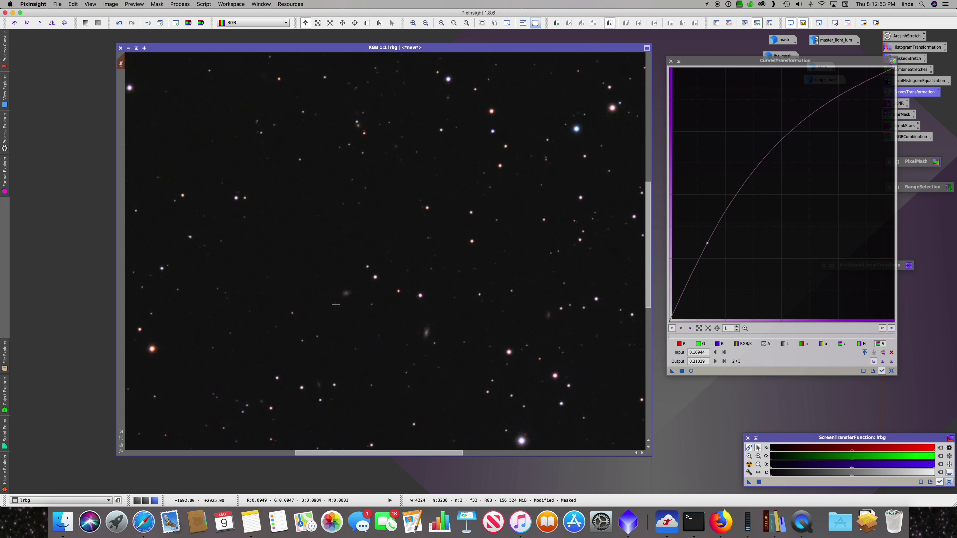
pyautogui.moveTo(515, 261); pyautogui.dragTo(453, 82)
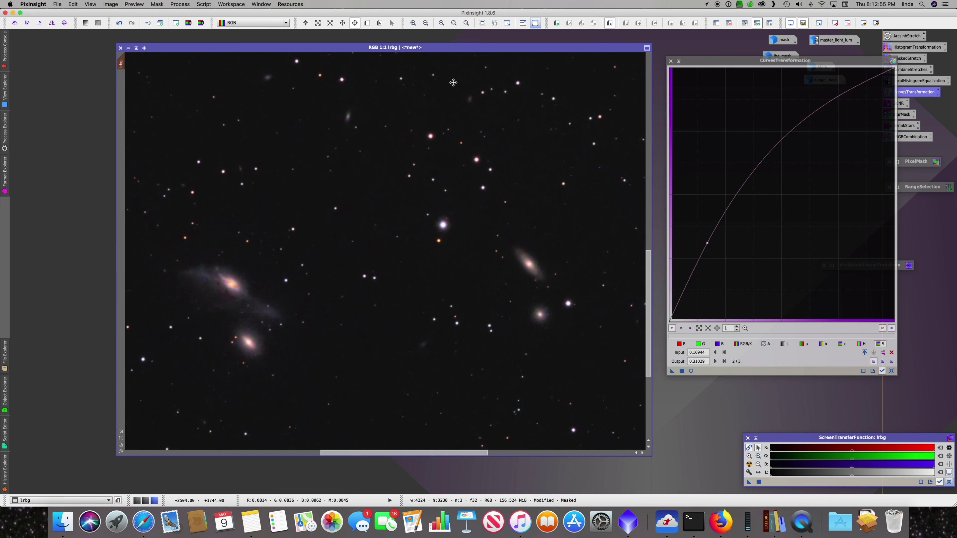
pyautogui.moveTo(364, 217); pyautogui.dragTo(614, 165)
pyautogui.hotkey('alt', 'r')
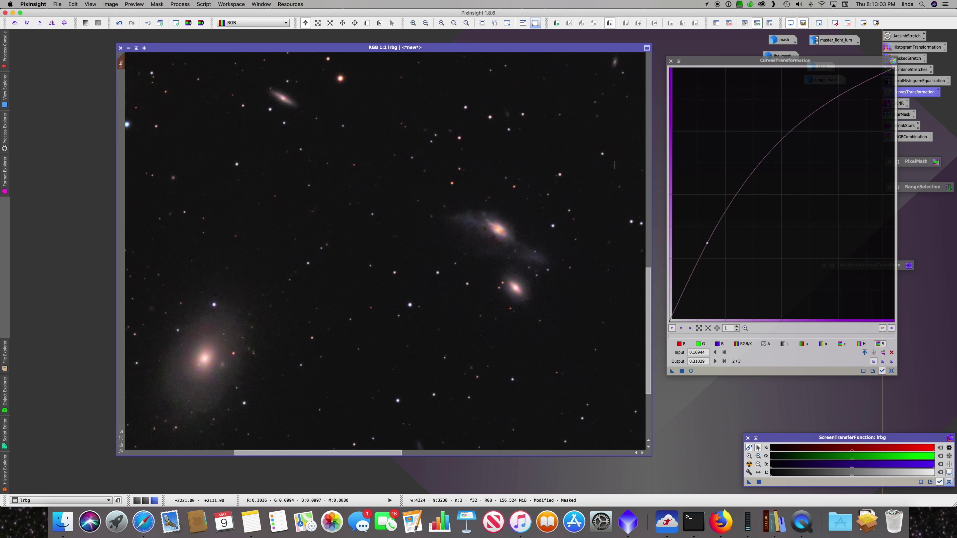
pyautogui.press('super+z')
# Close CurvesTransformation, zoom lrbg out to the whole field, and bring Finder forward
pyautogui.hotkey('ctrl', '-')
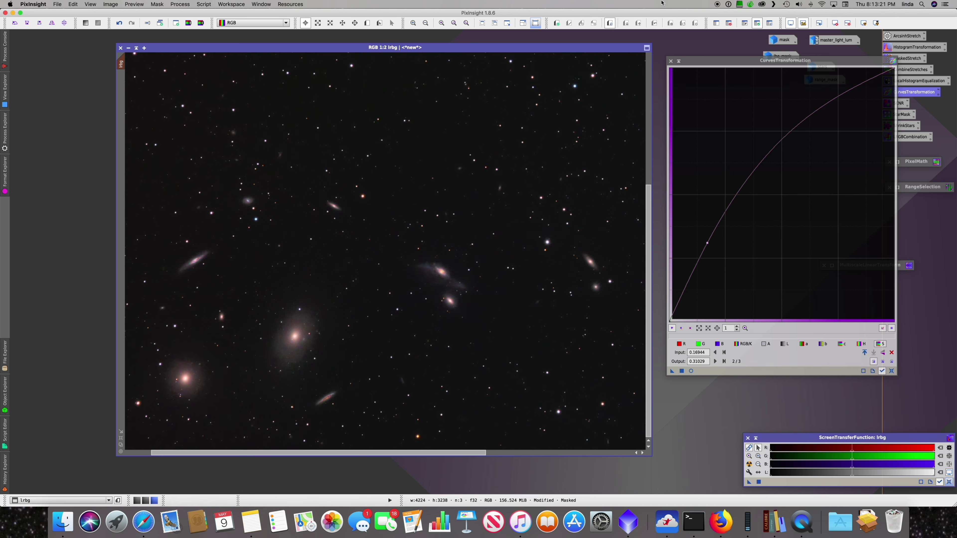
pyautogui.click(670, 61)
pyautogui.click(563, 92)
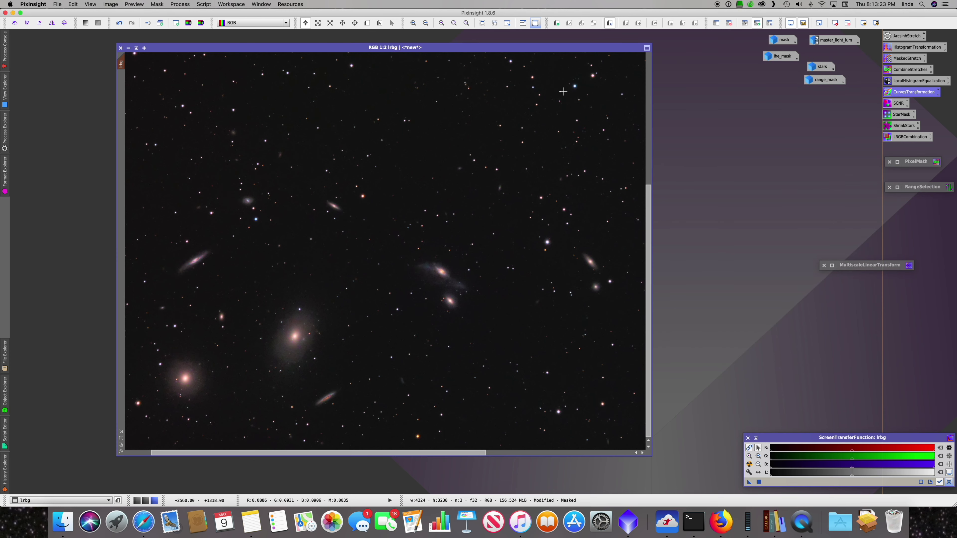
pyautogui.hotkey('ctrl', '-')
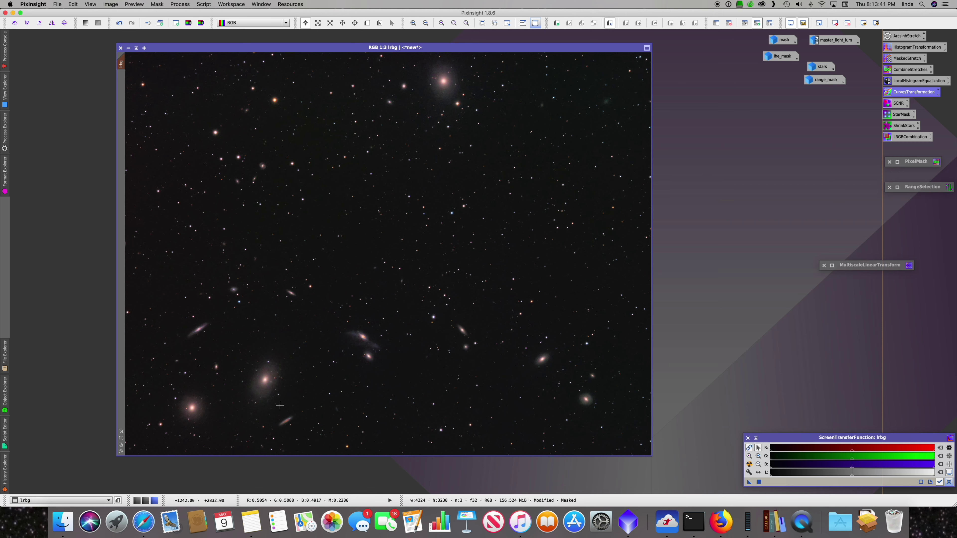
pyautogui.click(68, 519)
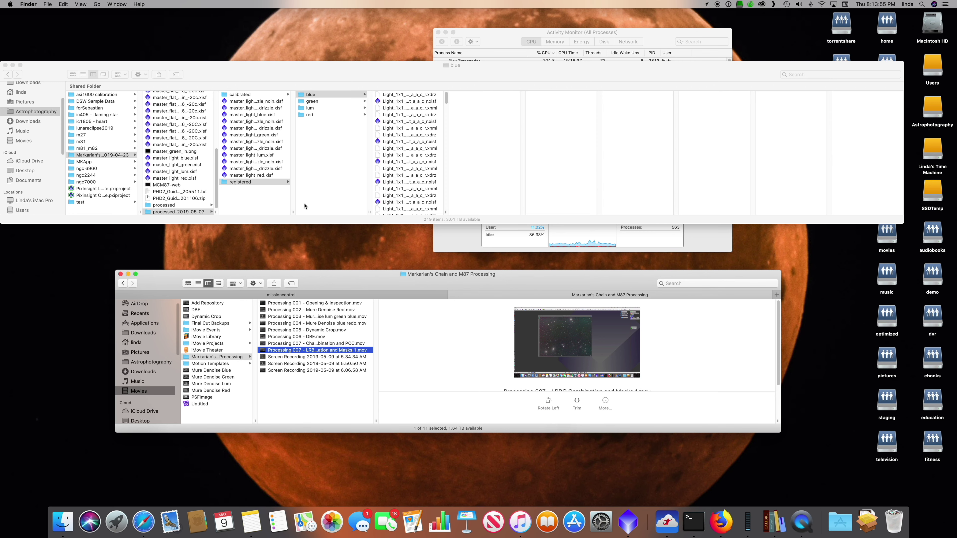
# Widen the Finder columns and open MarkariansChainAndM87-take3.xisf in PixInsight
pyautogui.moveTo(292, 213); pyautogui.dragTo(359, 212)
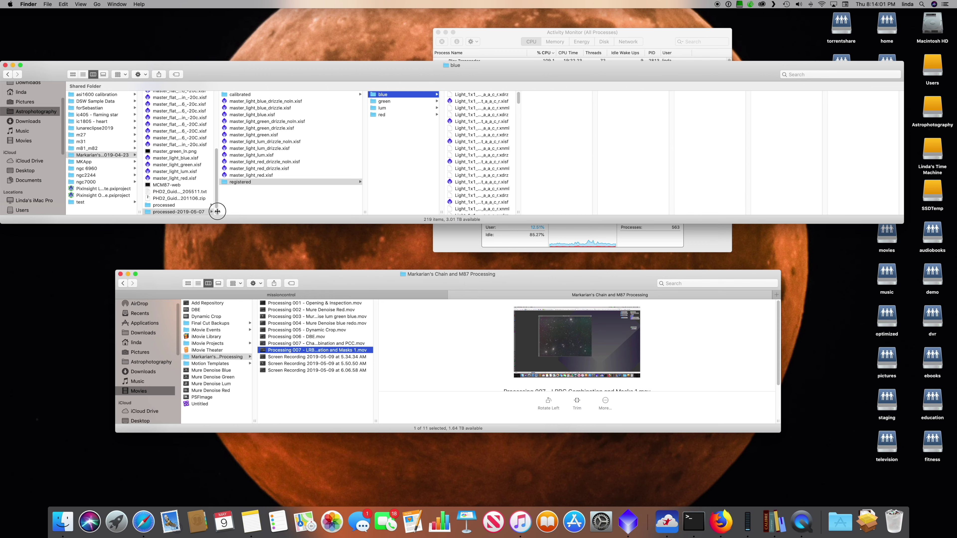
pyautogui.moveTo(216, 211); pyautogui.dragTo(308, 205)
pyautogui.scroll(5, 224, 139)
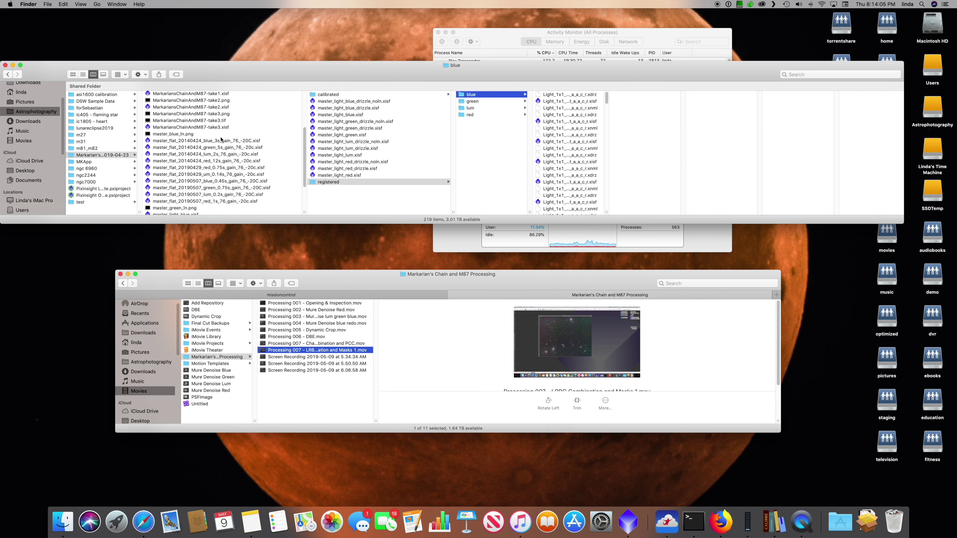
pyautogui.doubleClick(222, 128)
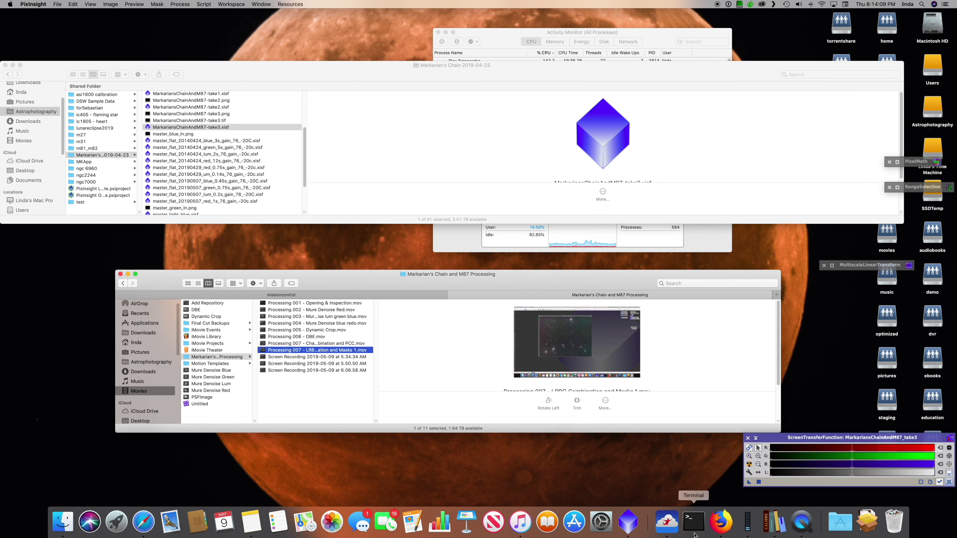
pyautogui.click(643, 524)
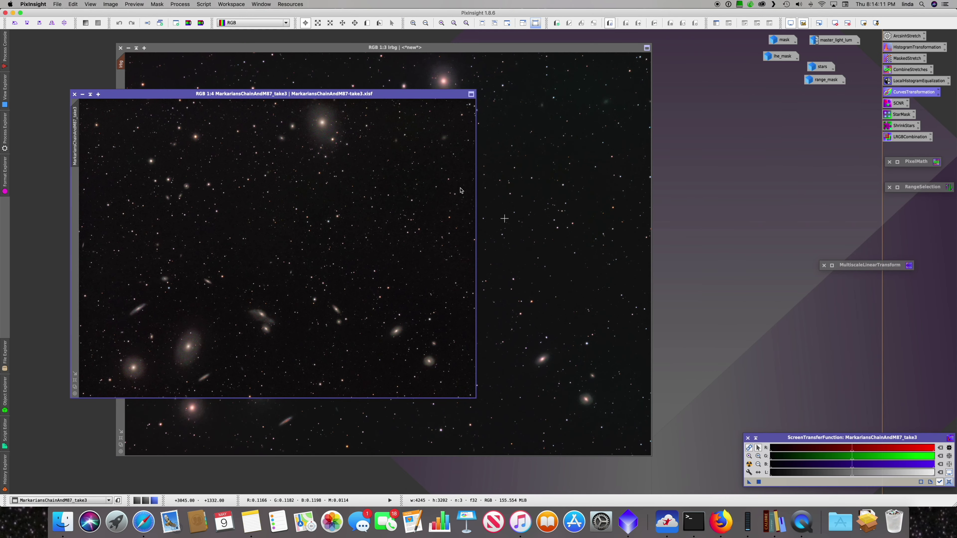
# Arrange the windows with take3 on the right and lrbg on the left
pyautogui.click(267, 87)
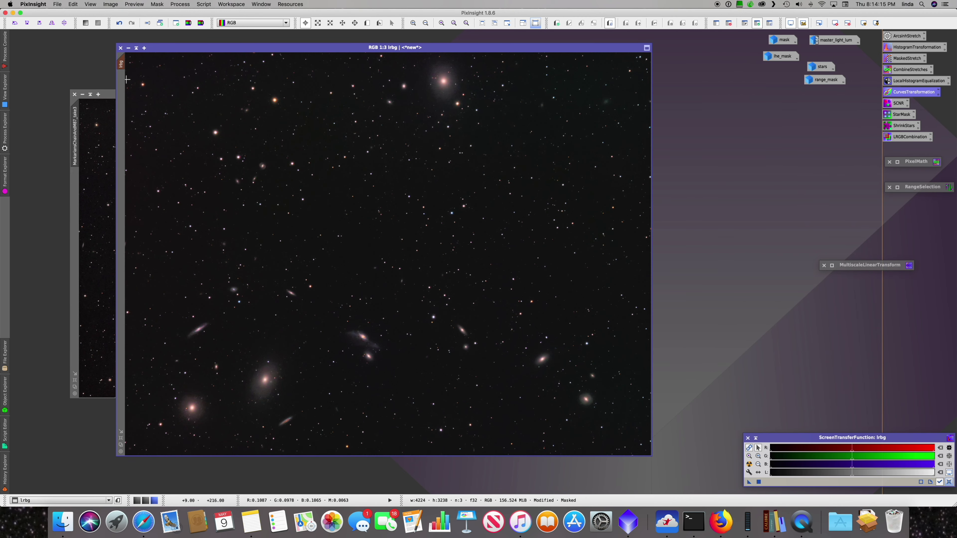
pyautogui.moveTo(110, 94); pyautogui.dragTo(474, 86)
pyautogui.moveTo(409, 50); pyautogui.dragTo(301, 40)
pyautogui.click(609, 89)
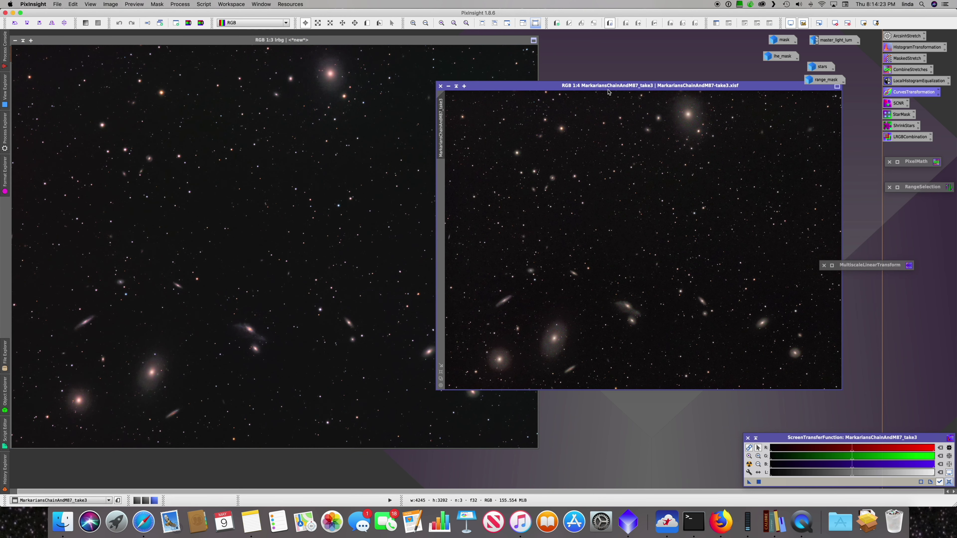
pyautogui.click(386, 114)
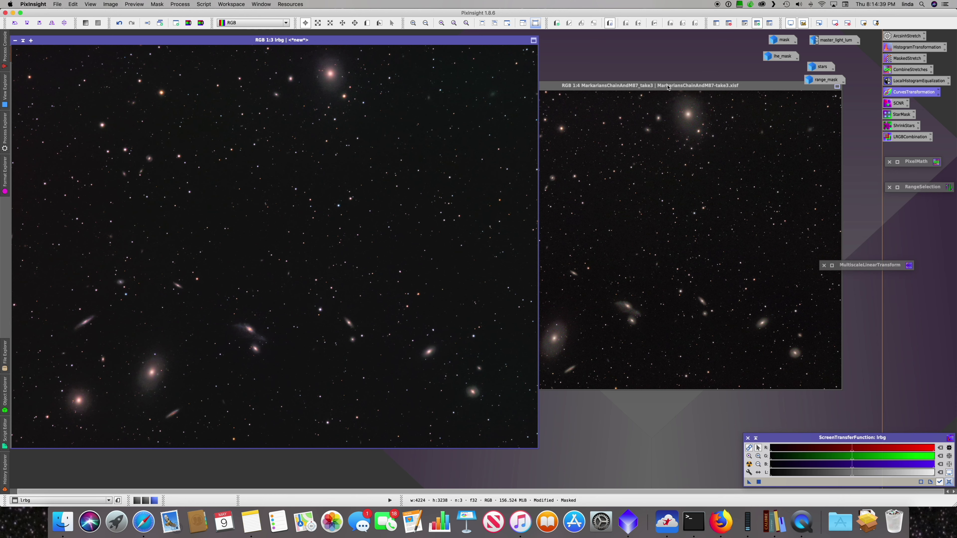
# Zoom take3 to 1:3, place it beside lrbg, and make lrbg active
pyautogui.click(657, 87)
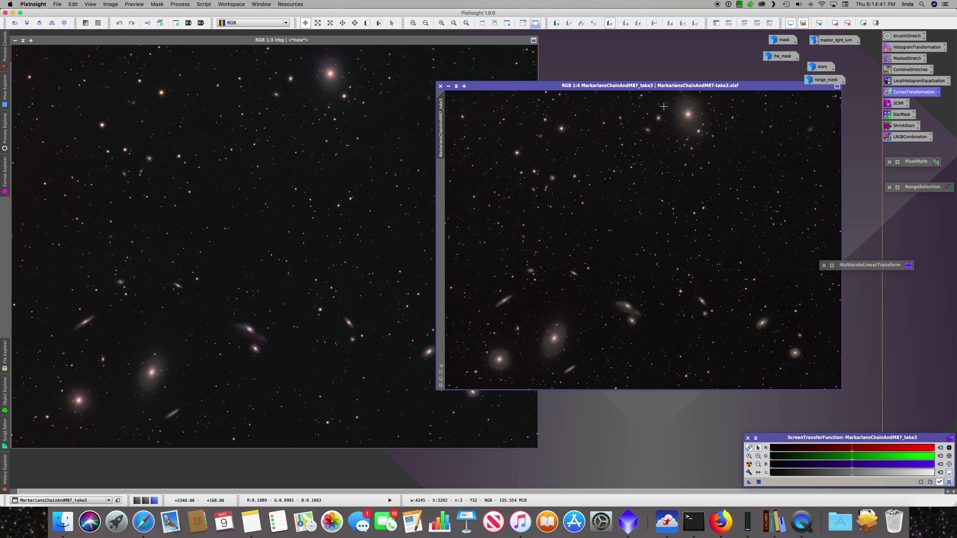
pyautogui.press('super+plus')
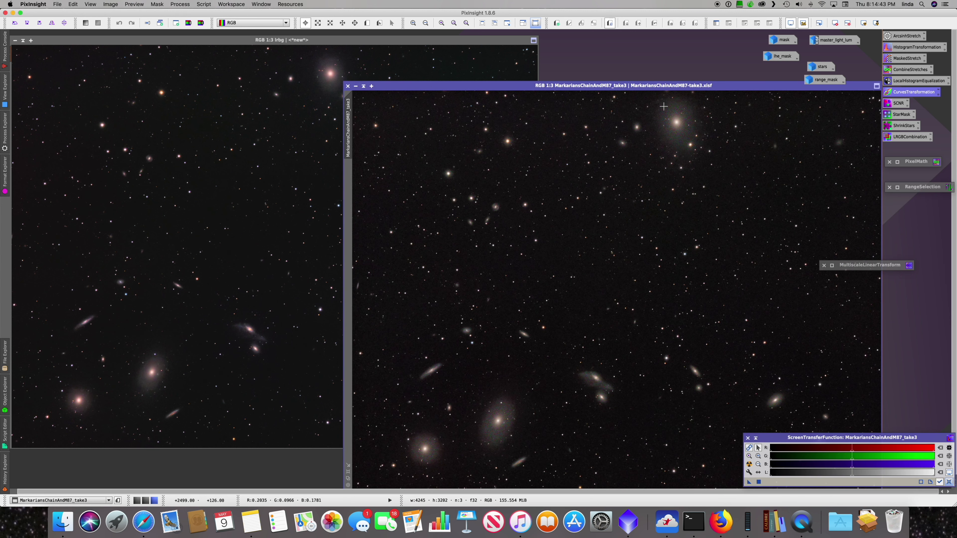
pyautogui.click(582, 90)
pyautogui.moveTo(582, 90); pyautogui.dragTo(604, 55)
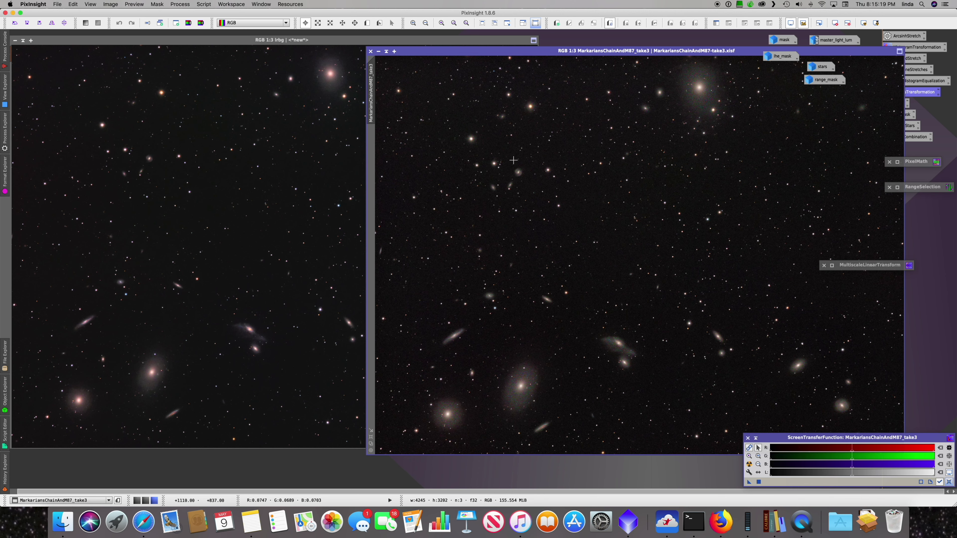
pyautogui.click(245, 153)
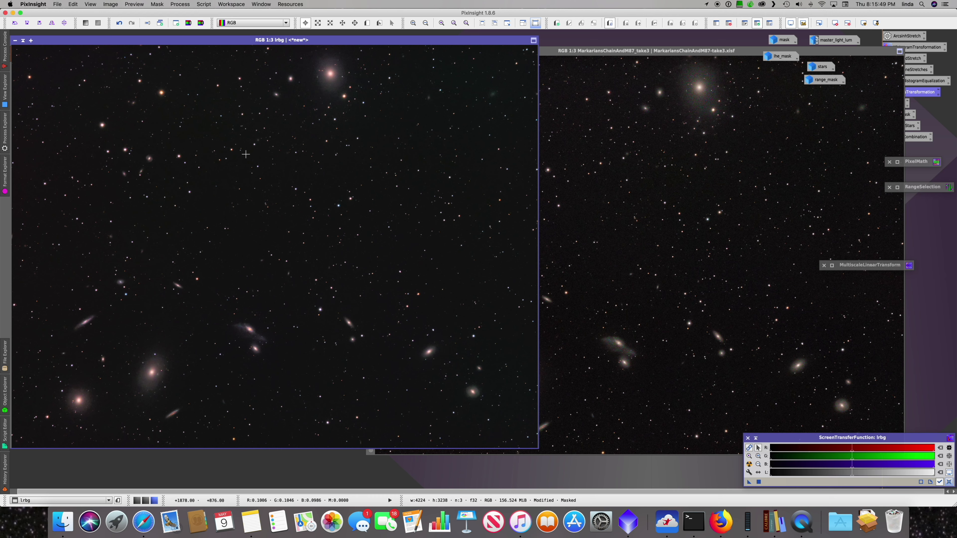
# Sample lrbg's background pixel values at several spots, then iconize the take3 image
pyautogui.click(349, 170)
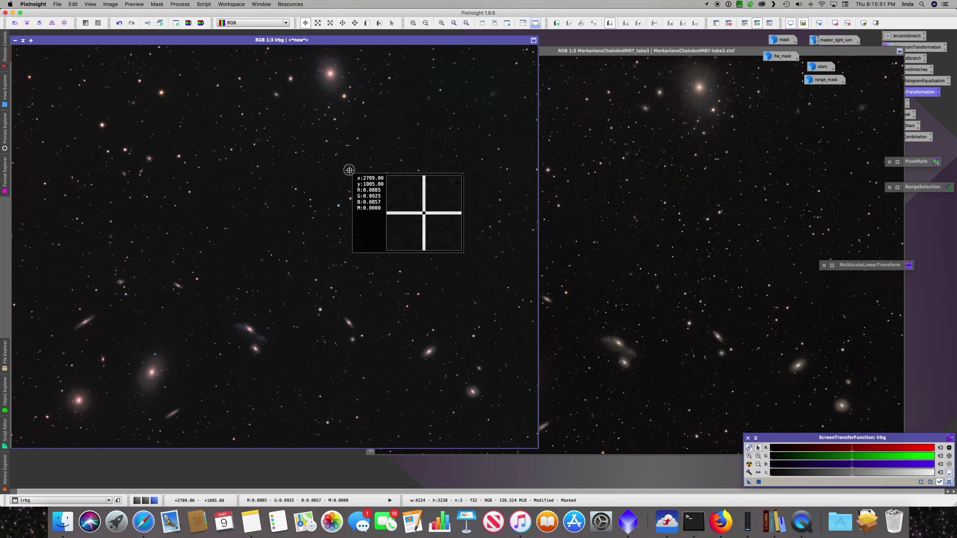
pyautogui.moveTo(349, 170); pyautogui.dragTo(354, 168)
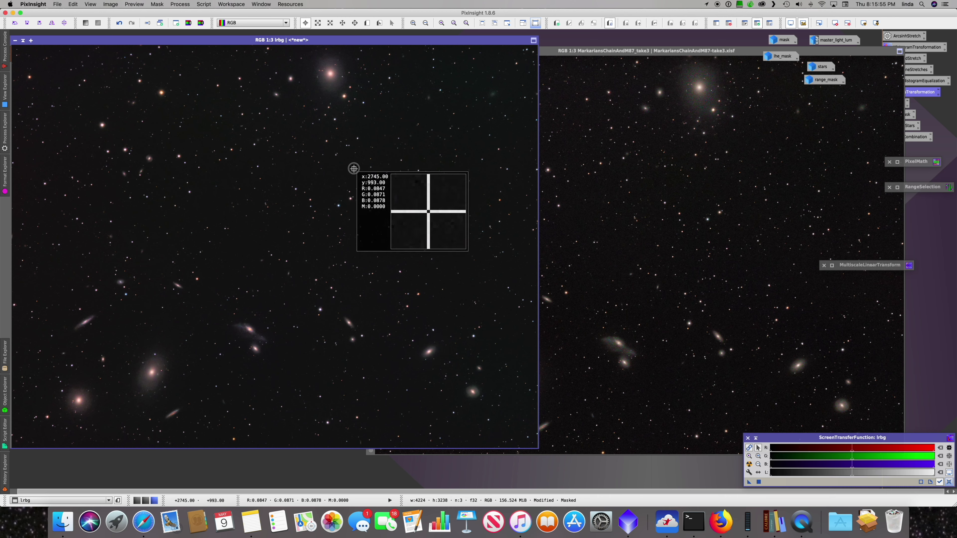
pyautogui.moveTo(354, 168); pyautogui.dragTo(353, 168)
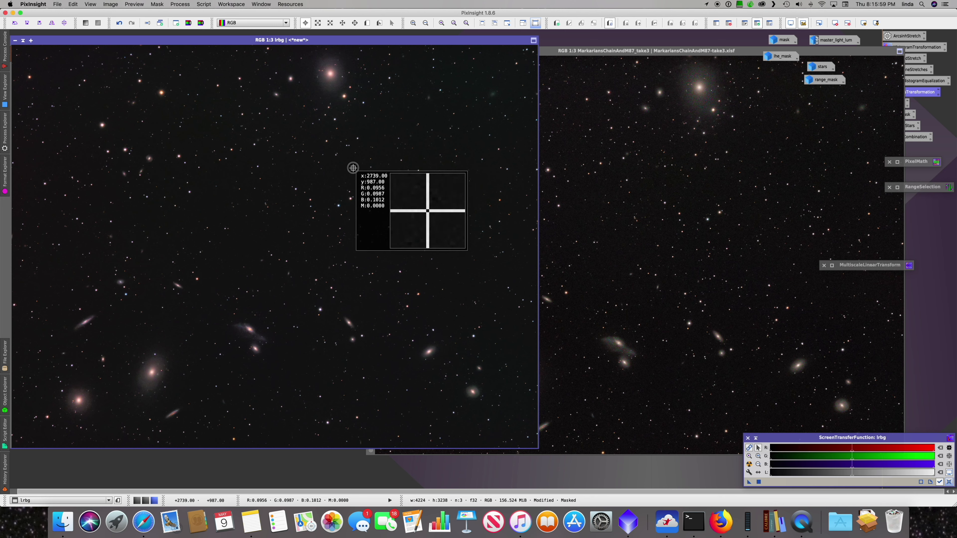
pyautogui.moveTo(353, 168); pyautogui.dragTo(324, 187)
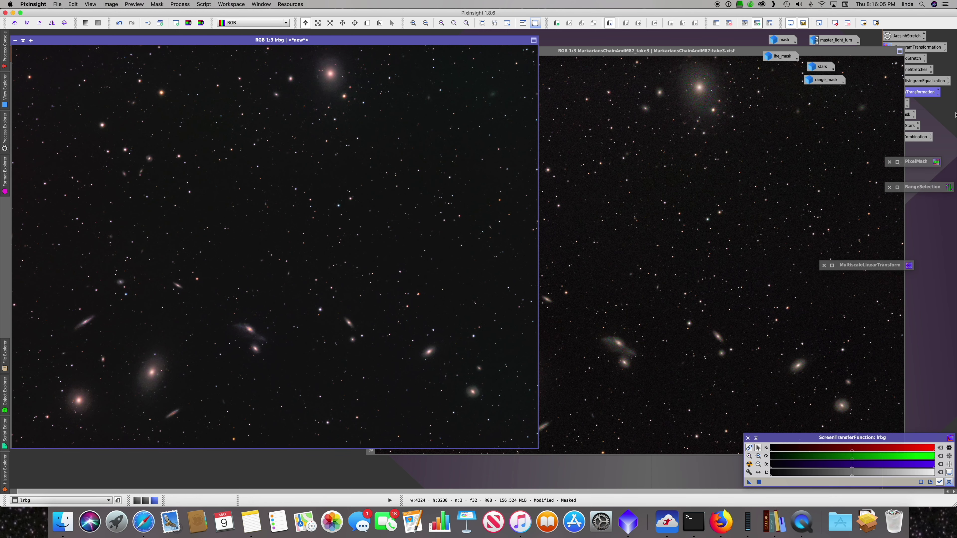
pyautogui.click(597, 53)
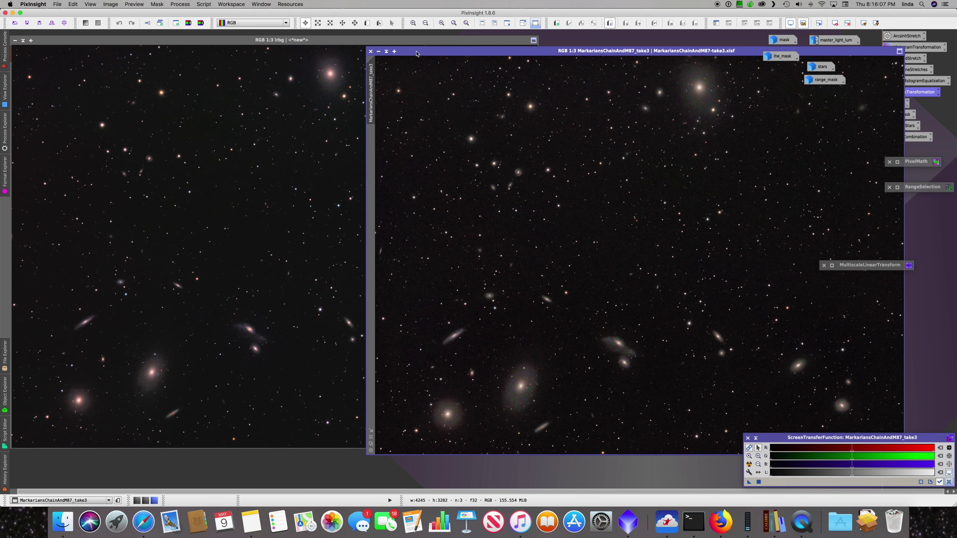
pyautogui.click(387, 52)
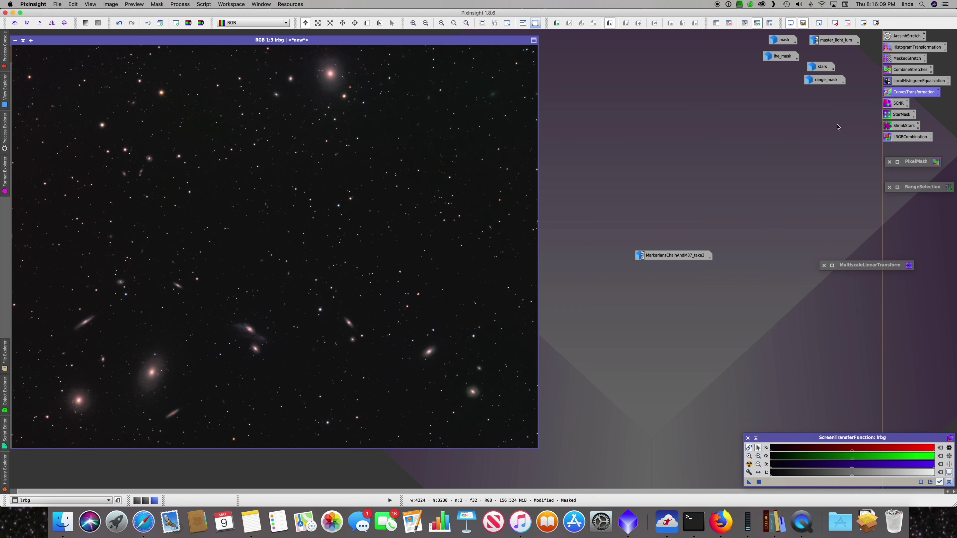
# Apply SCNR green removal (Average Neutral, 1.00) to lrbg, compare undo/redo, and check background values
pyautogui.doubleClick(894, 103)
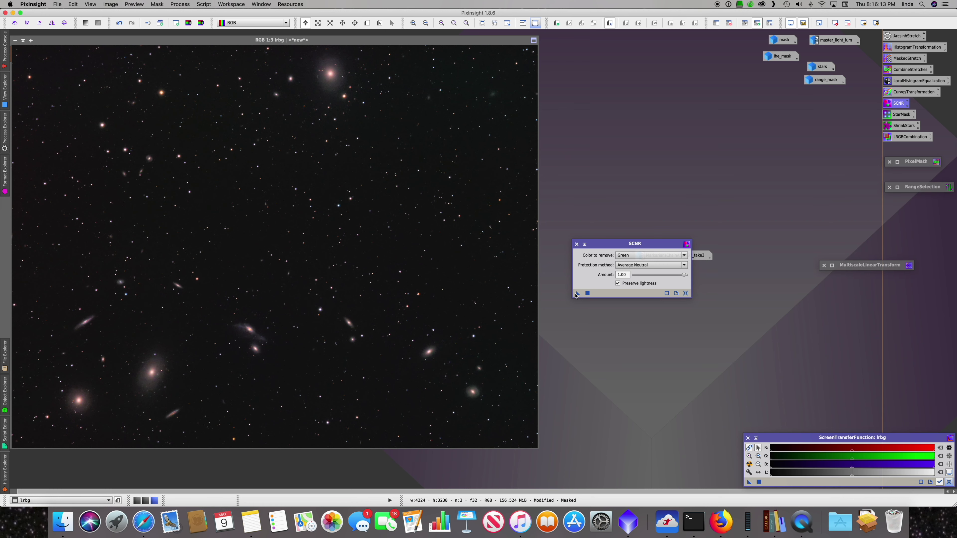
pyautogui.click(587, 294)
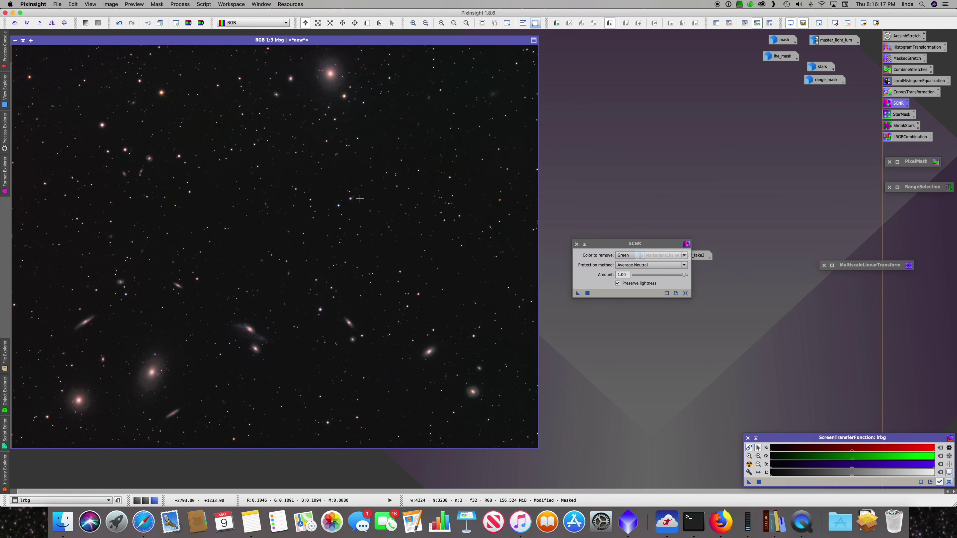
pyautogui.click(113, 4)
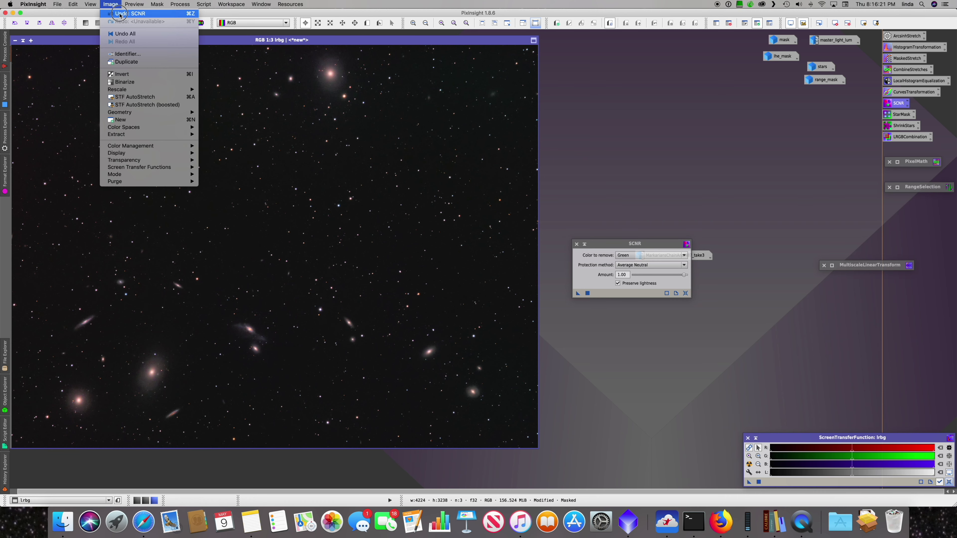
pyautogui.click(119, 14)
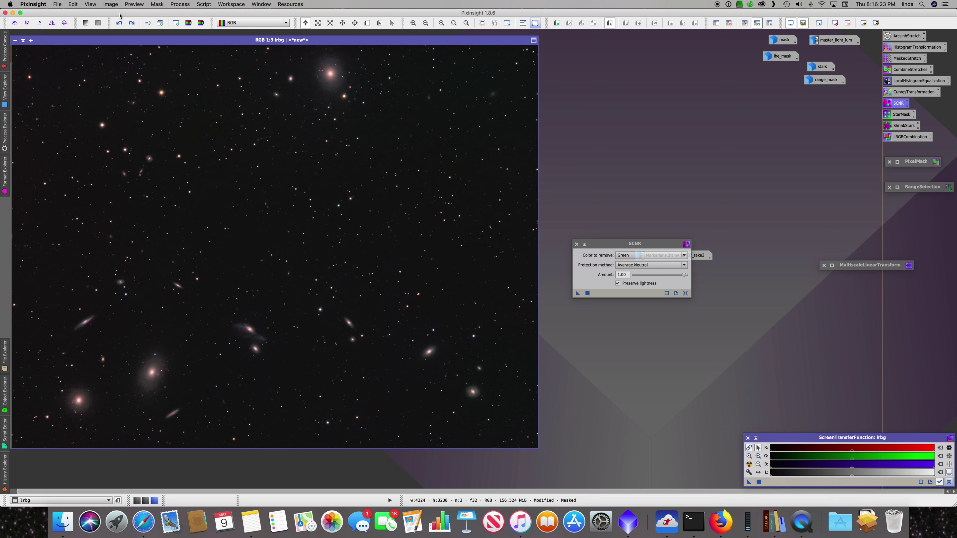
pyautogui.click(109, 4)
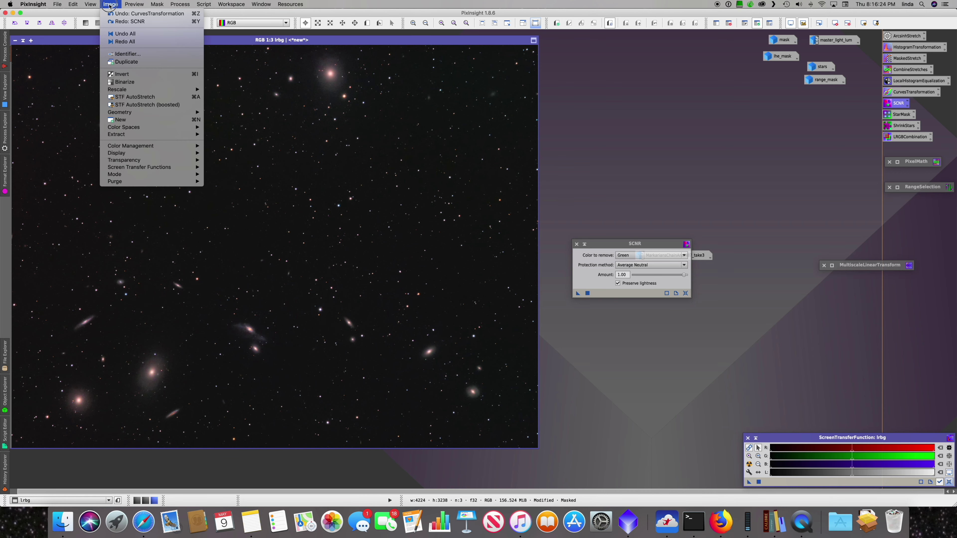
pyautogui.click(120, 22)
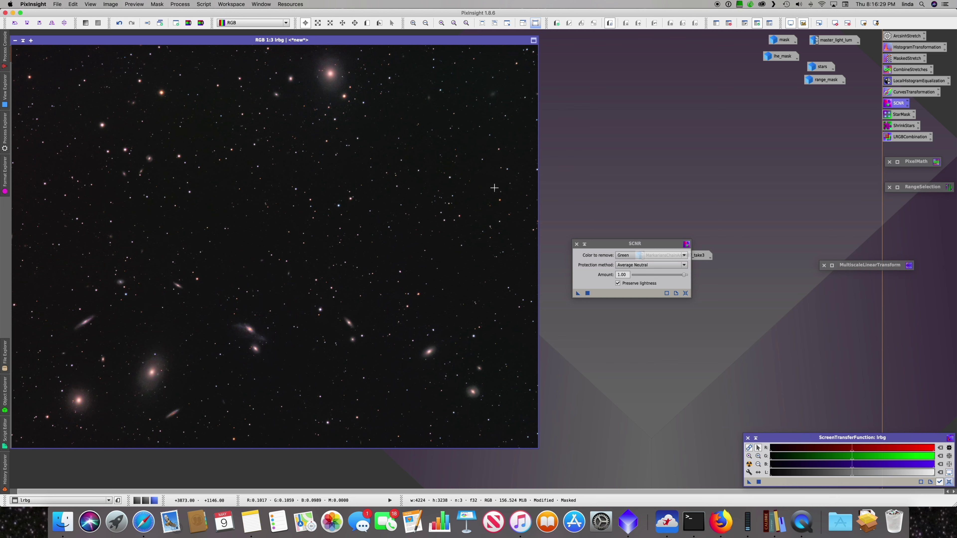
pyautogui.moveTo(479, 167); pyautogui.dragTo(387, 191)
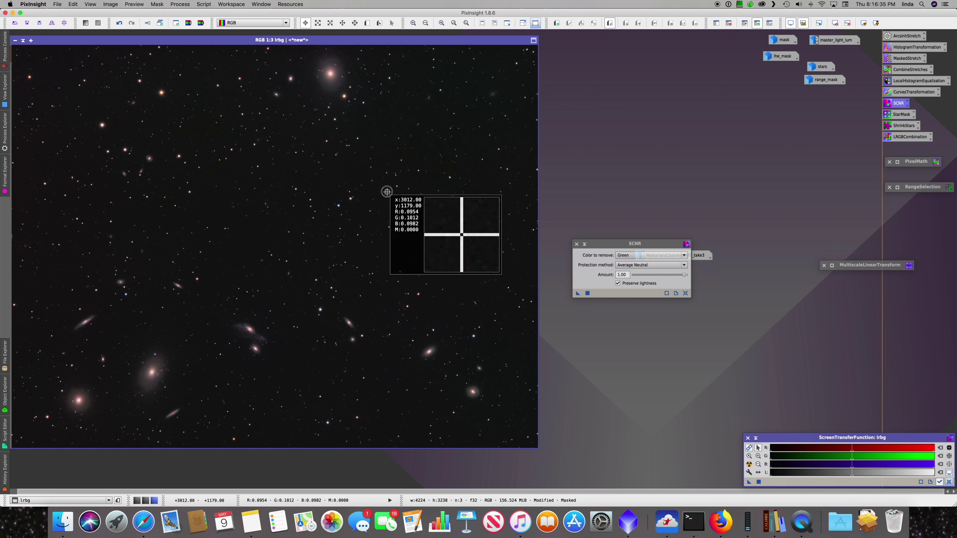
pyautogui.moveTo(387, 192); pyautogui.dragTo(386, 192)
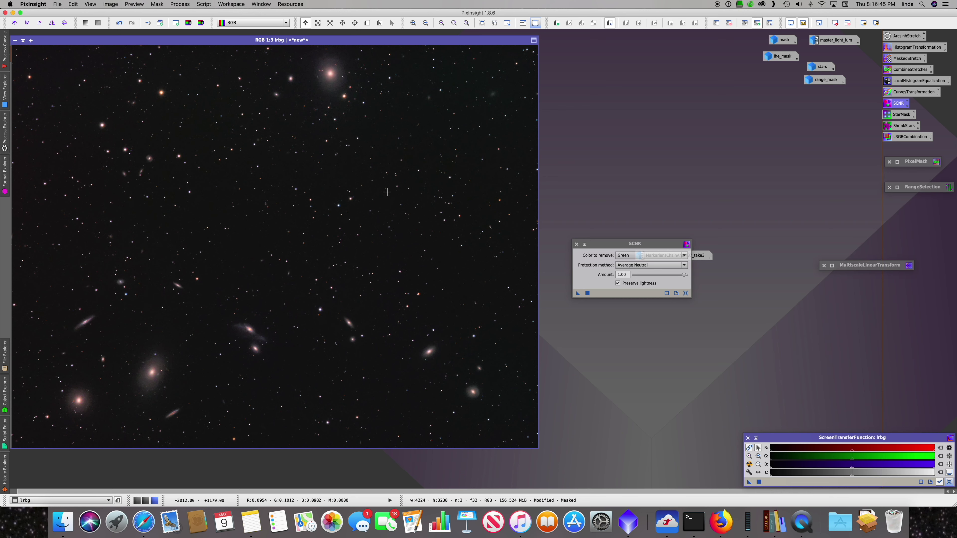
# Turn off lrbg's mask, shift its window right, and zoom out to view the whole frame
pyautogui.press('super+plus')
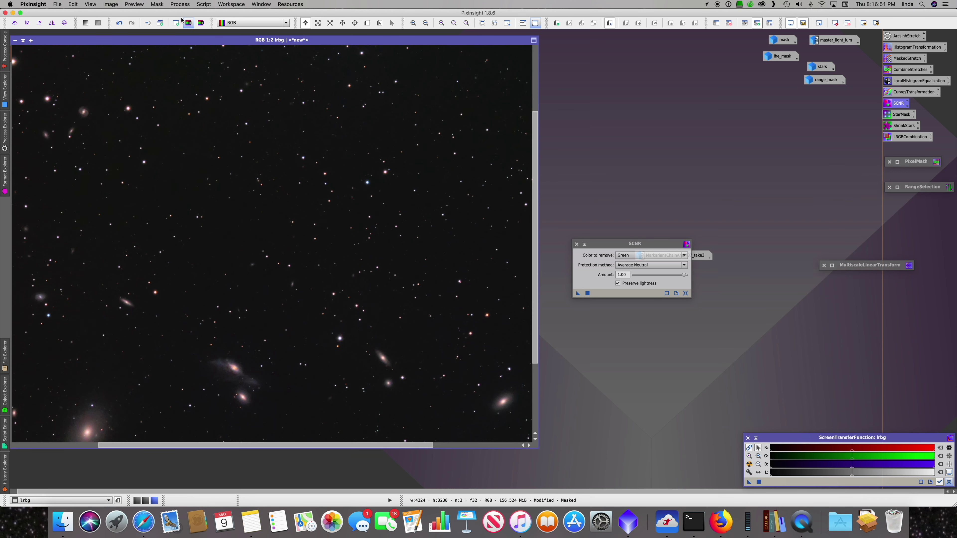
pyautogui.click(156, 5)
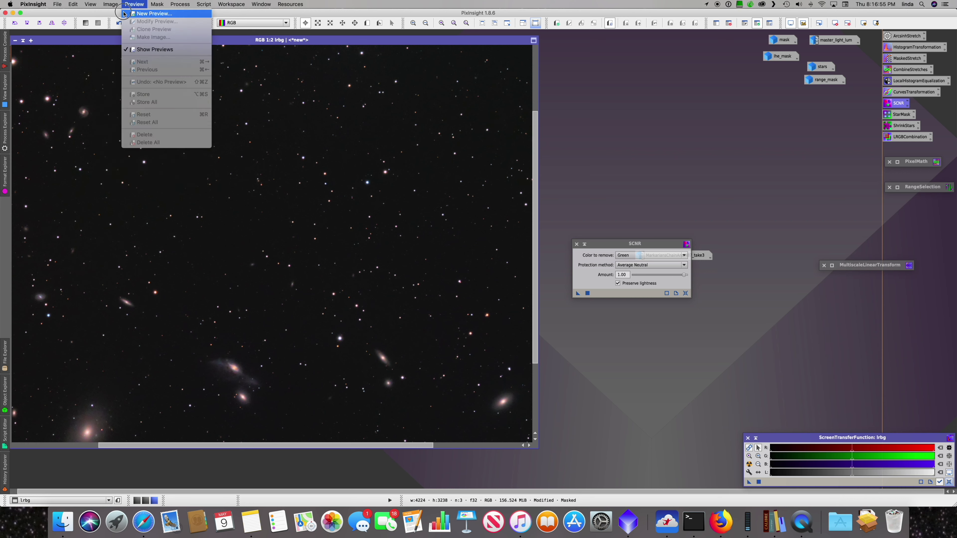
pyautogui.moveTo(118, 4)
pyautogui.press('Escape')
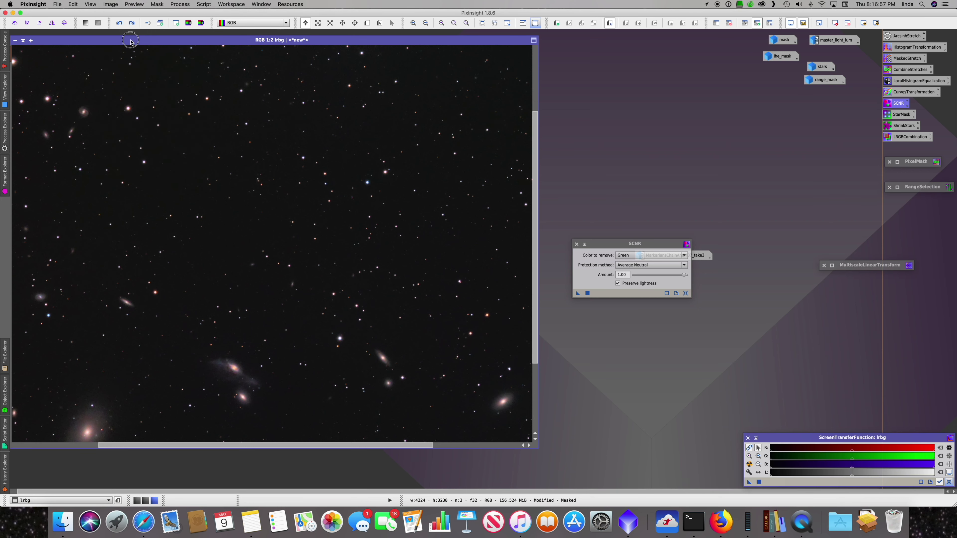
pyautogui.moveTo(130, 41); pyautogui.dragTo(170, 41)
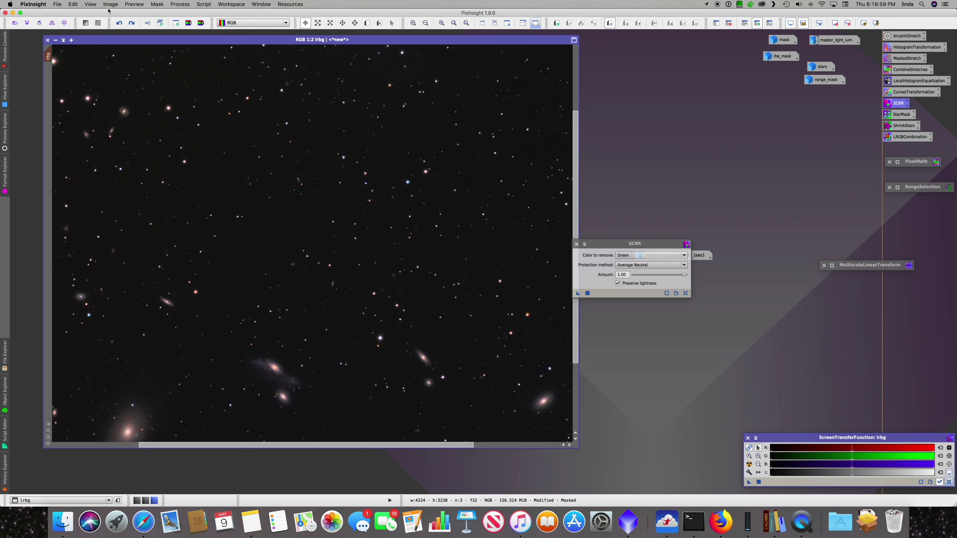
pyautogui.click(115, 4)
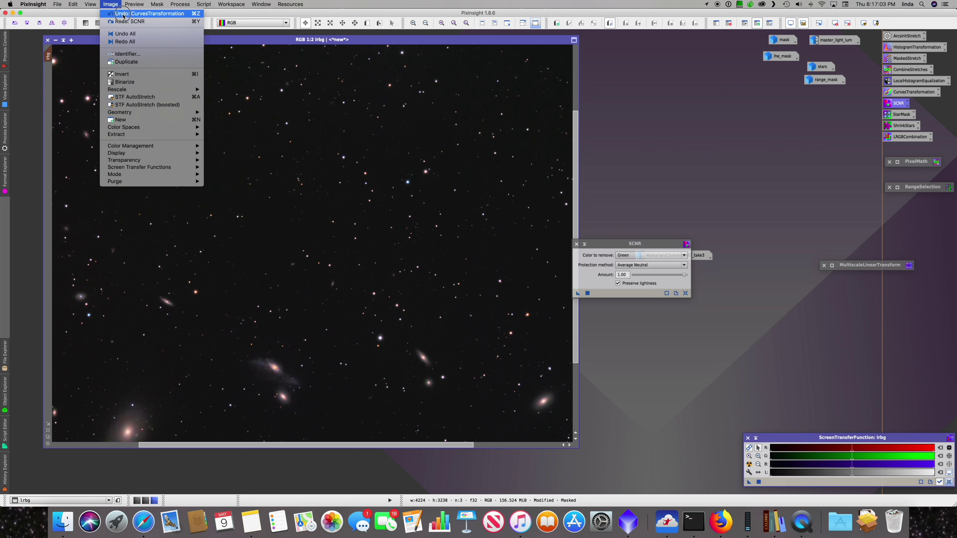
pyautogui.moveTo(156, 3)
pyautogui.click(171, 42)
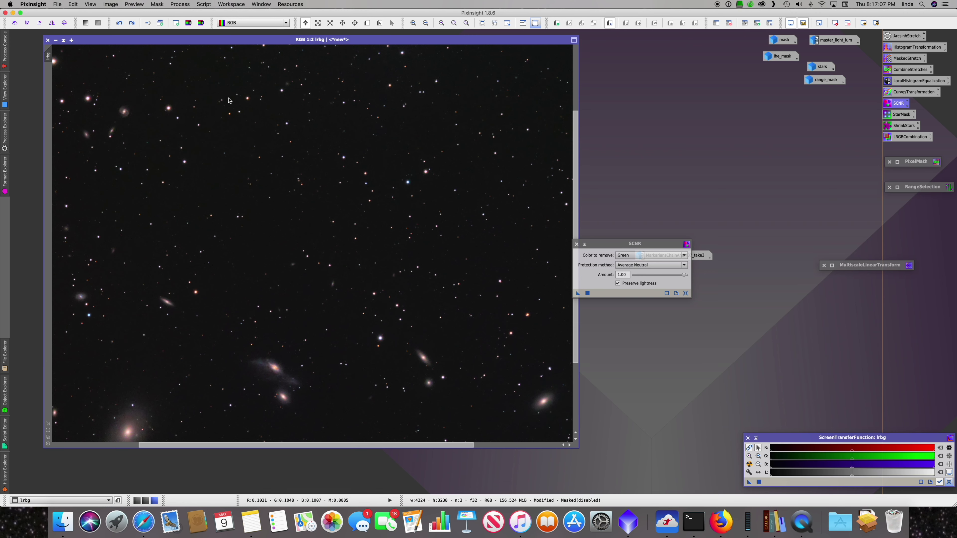
pyautogui.press('super+minus')
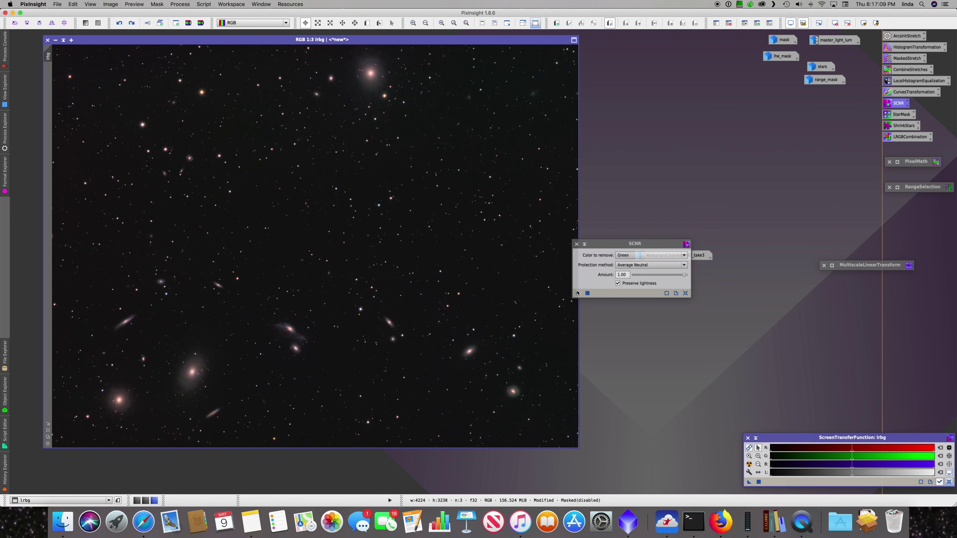
# Drag the SCNR instance onto lrbg and toggle undo/redo to compare the green removal
pyautogui.moveTo(578, 292); pyautogui.dragTo(458, 224)
pyautogui.press('super+y')
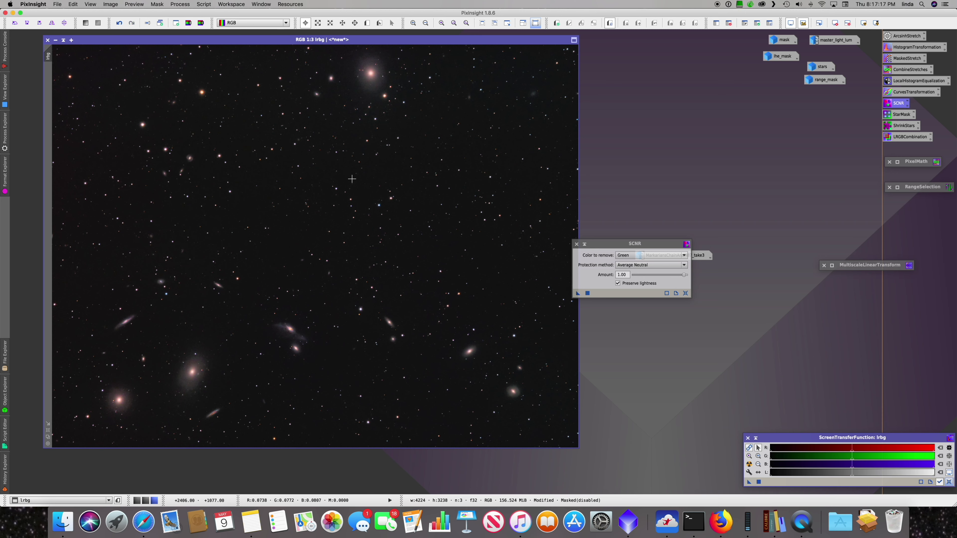
pyautogui.press('super+z')
pyautogui.press('super+y')
pyautogui.scroll(-3, 352, 178)
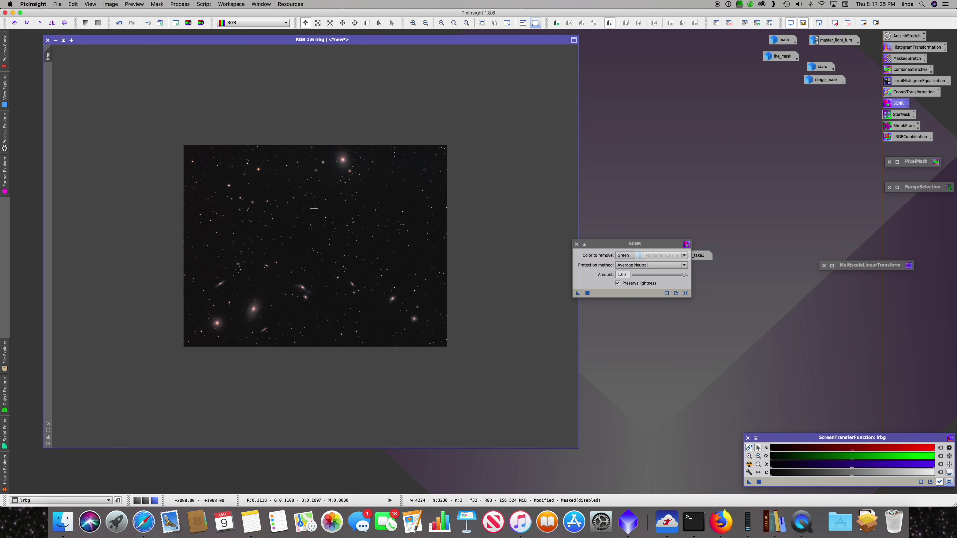
pyautogui.scroll(5, 320, 252)
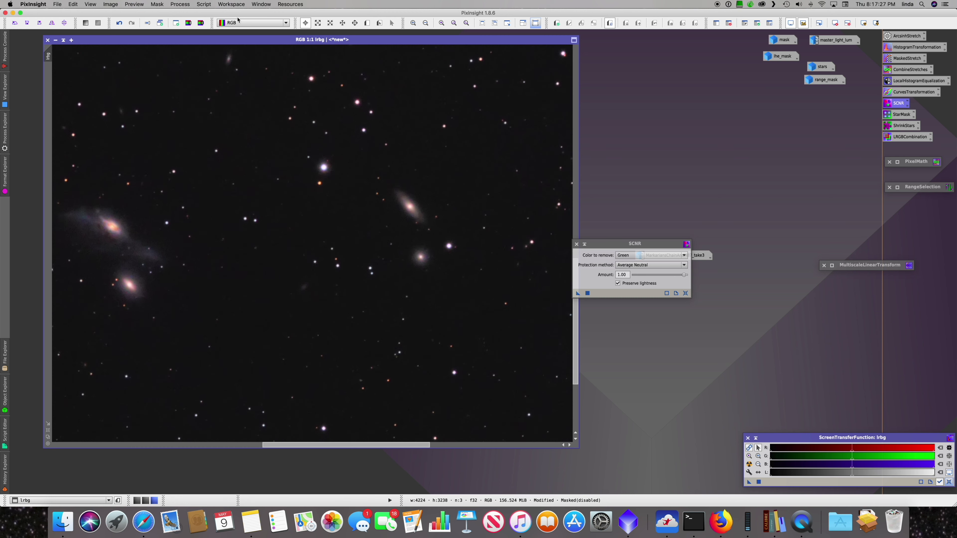
pyautogui.moveTo(230, 102); pyautogui.dragTo(314, 95)
pyautogui.click(305, 23)
# Compare again with Image > Undo/Redo SCNR twice, ending with green removal reapplied
pyautogui.click(110, 4)
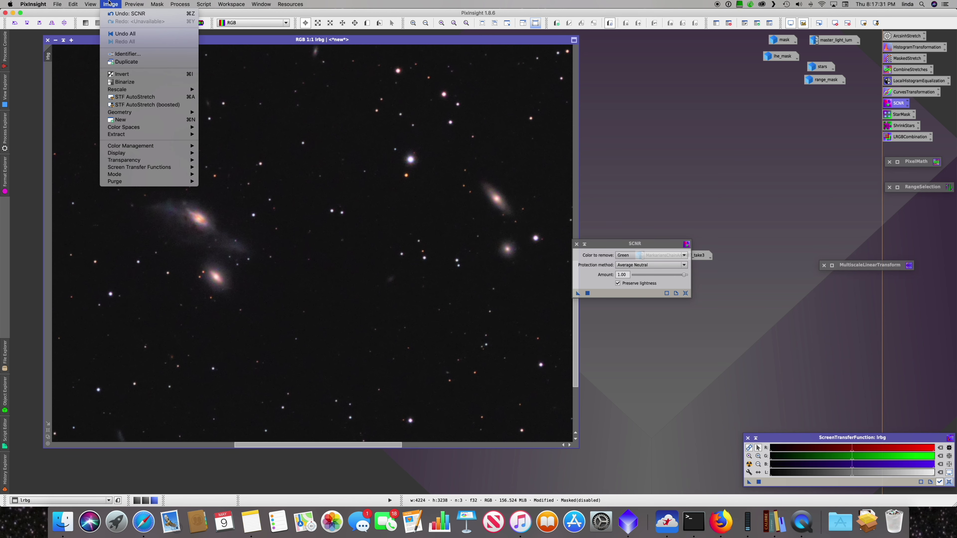
pyautogui.click(119, 13)
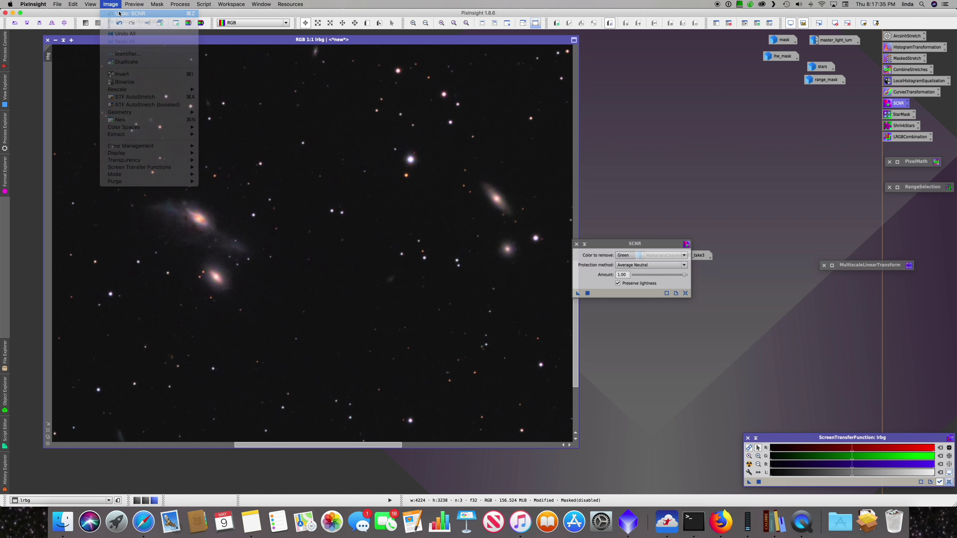
pyautogui.click(116, 5)
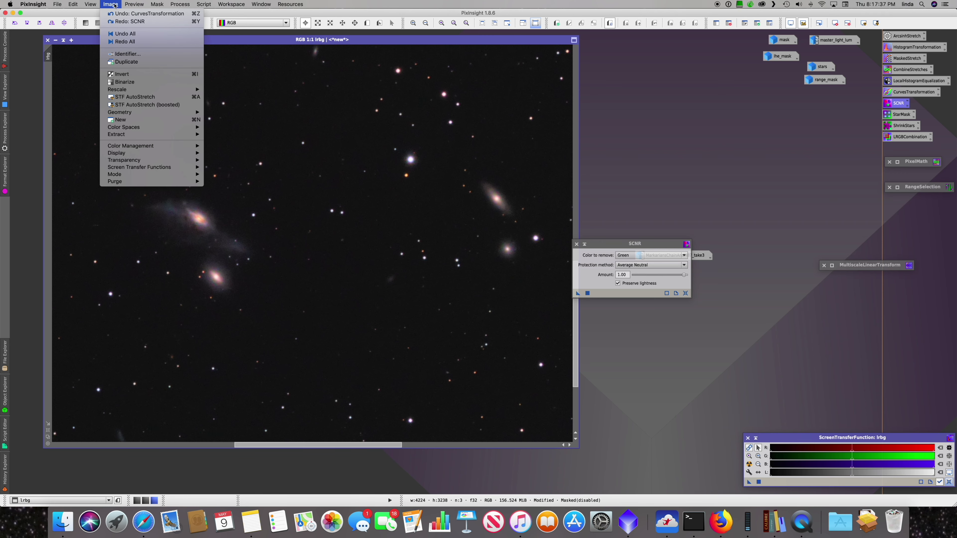
pyautogui.click(126, 22)
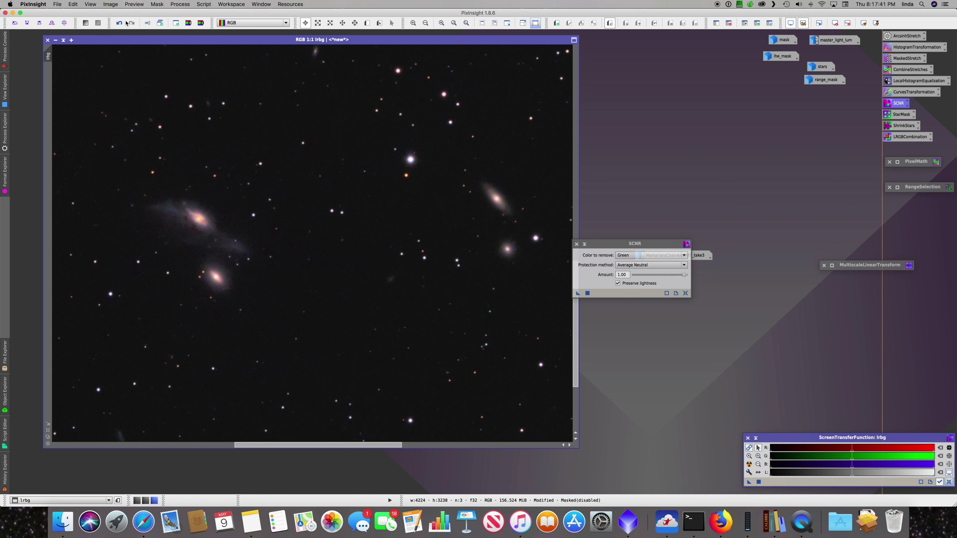
pyautogui.click(117, 4)
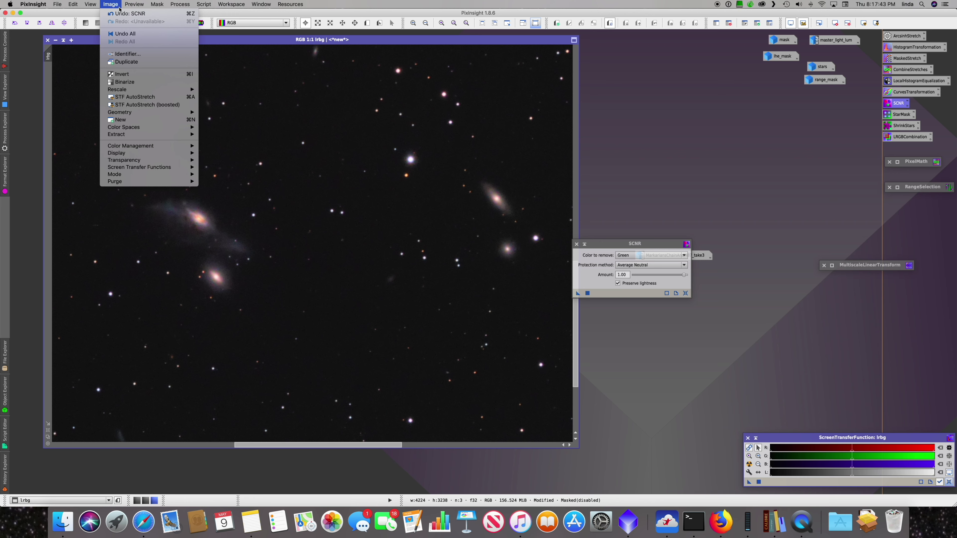
pyautogui.click(121, 14)
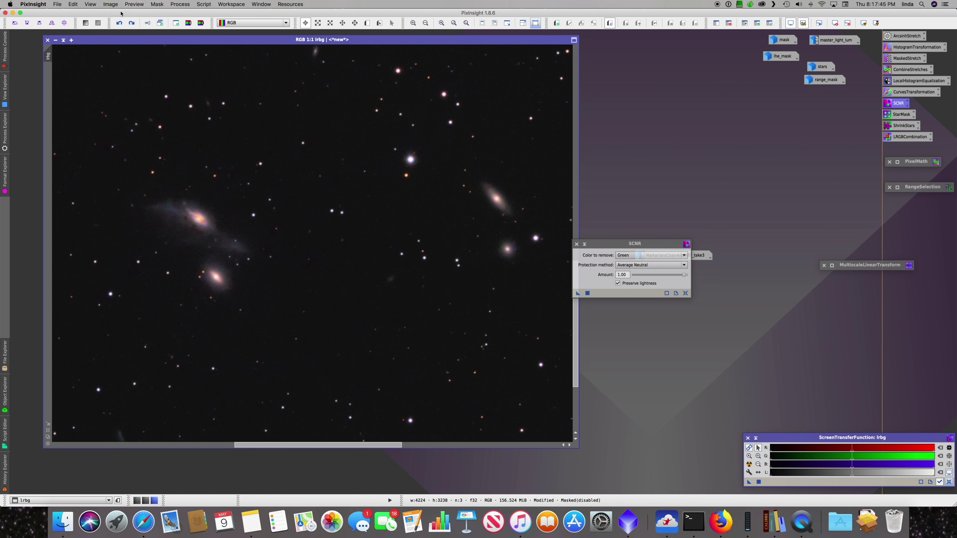
pyautogui.click(118, 4)
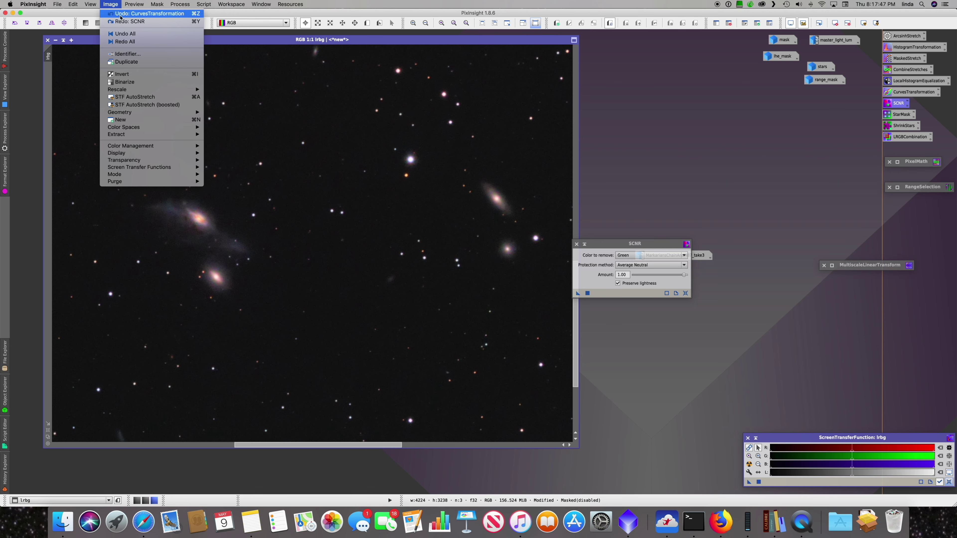
pyautogui.click(123, 21)
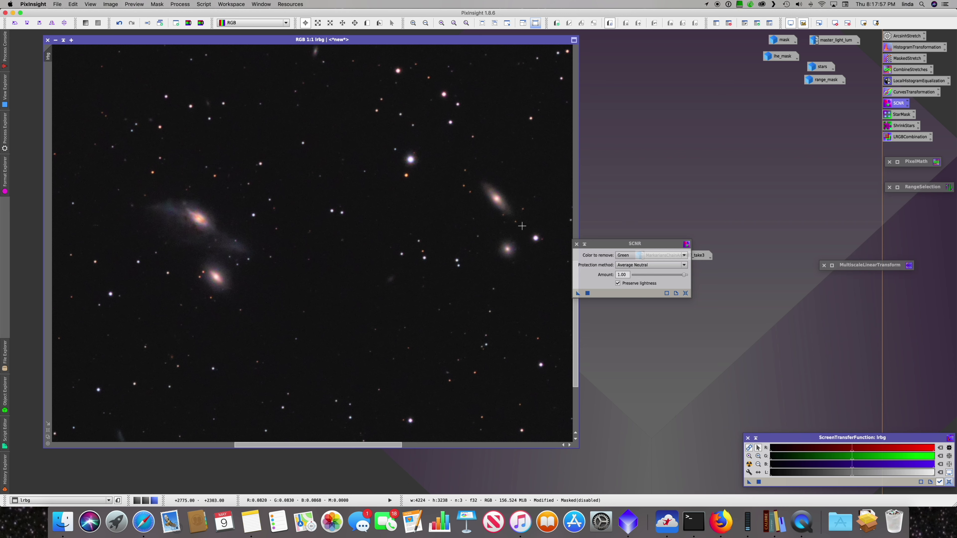
# Collapse and close the SCNR window, leaving the lrbg image active
pyautogui.click(585, 244)
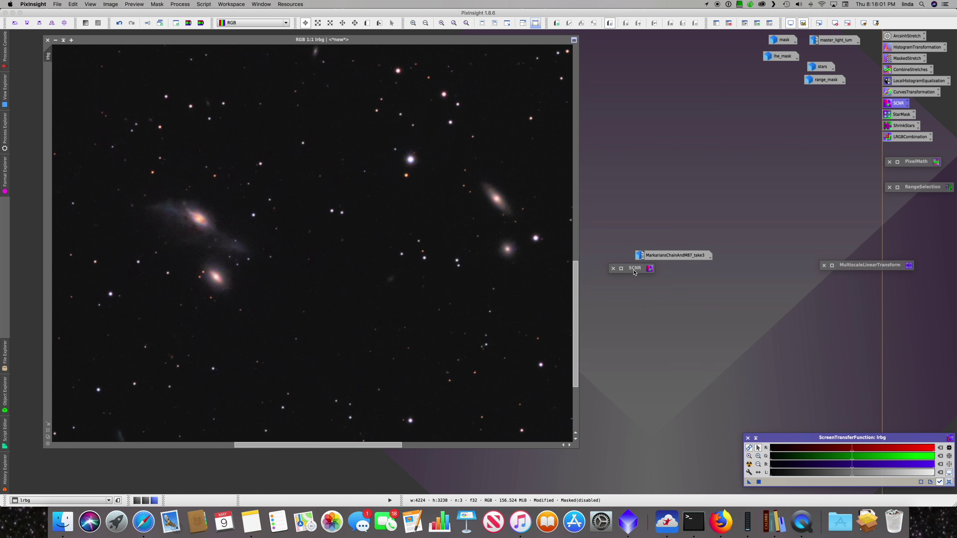
pyautogui.moveTo(634, 269); pyautogui.dragTo(731, 233)
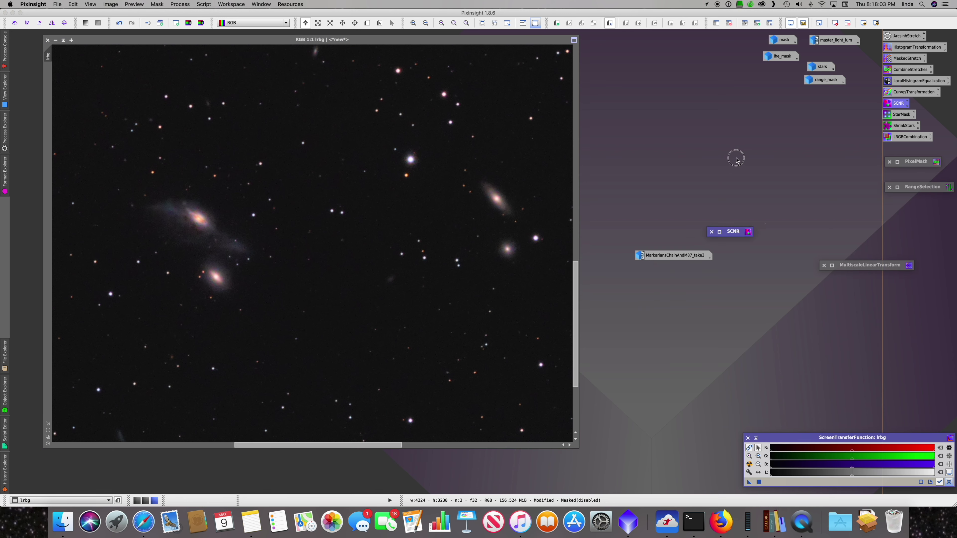
pyautogui.click(711, 232)
pyautogui.click(465, 183)
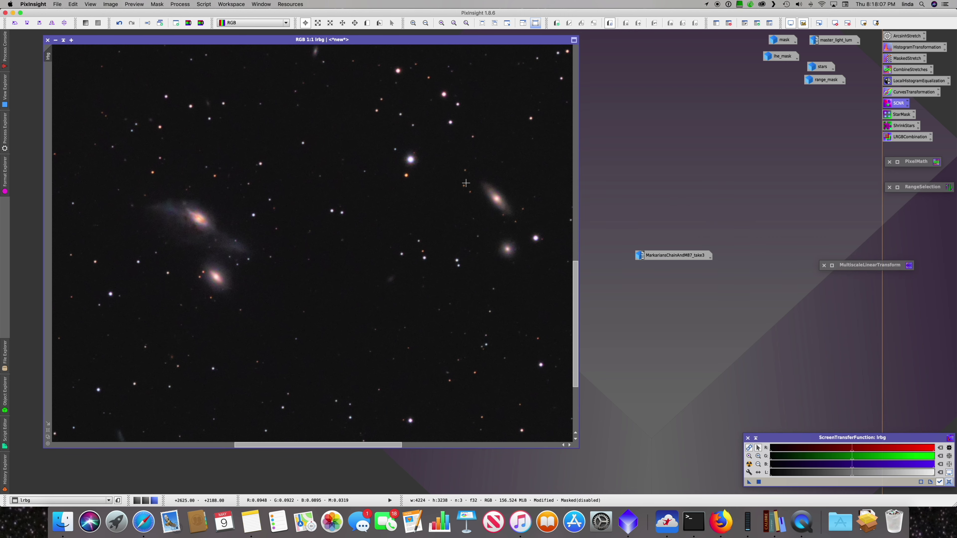
pyautogui.scroll(-2, 466, 183)
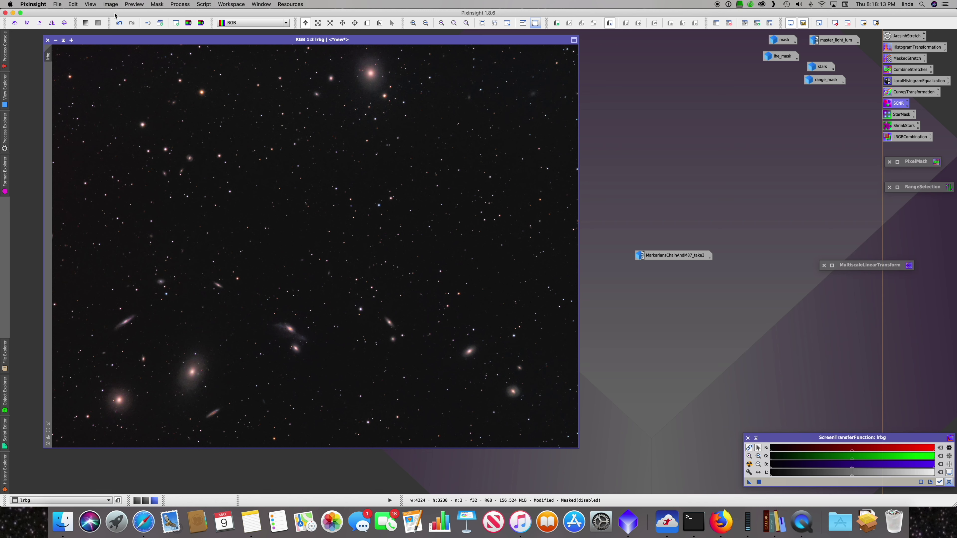
# Enable lrbg's mask, show it, invert it to protect stars and galaxies, then hide the overlay
pyautogui.click(114, 5)
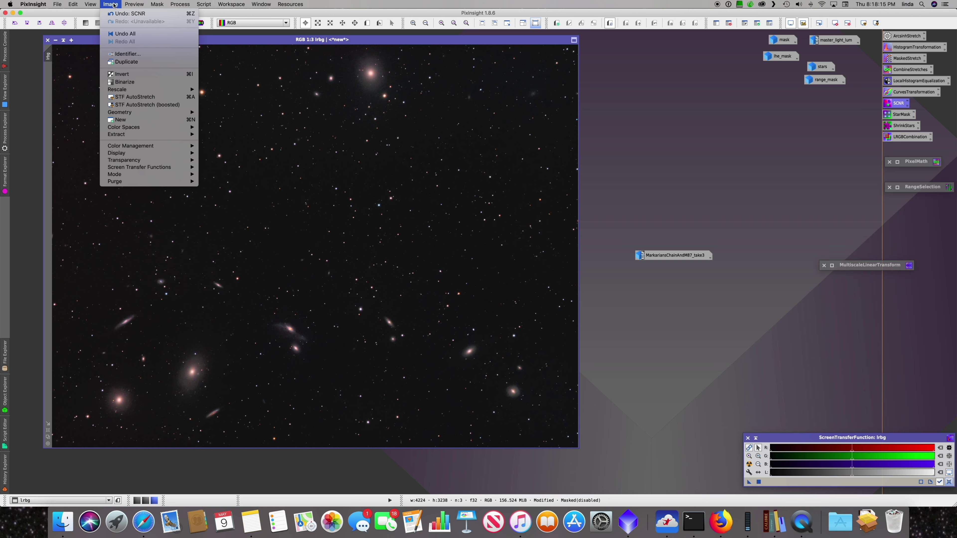
pyautogui.moveTo(157, 5)
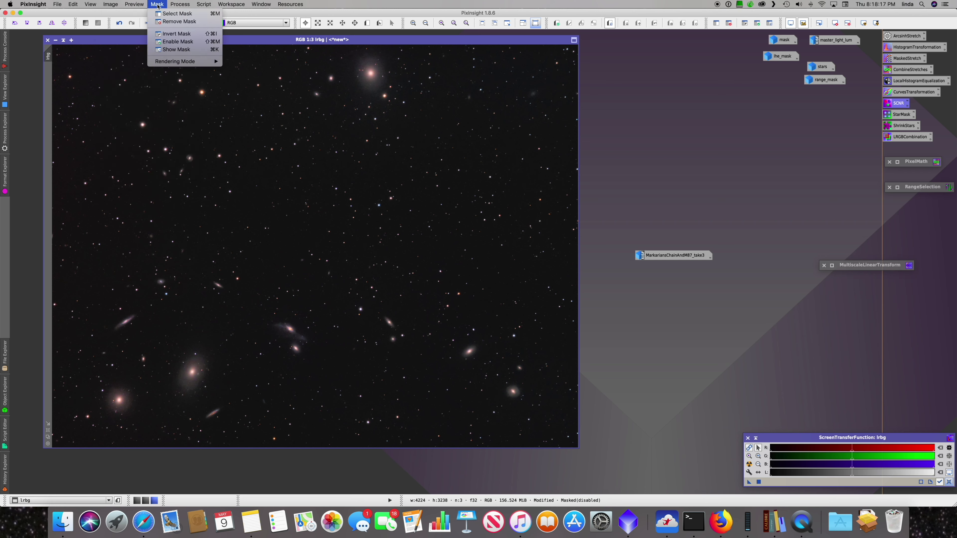
pyautogui.click(179, 42)
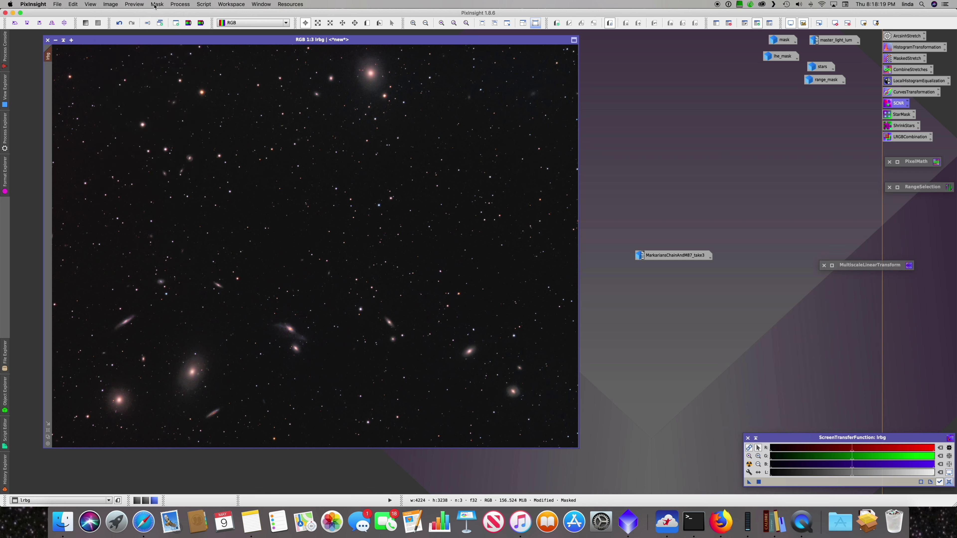
pyautogui.click(157, 4)
pyautogui.click(164, 49)
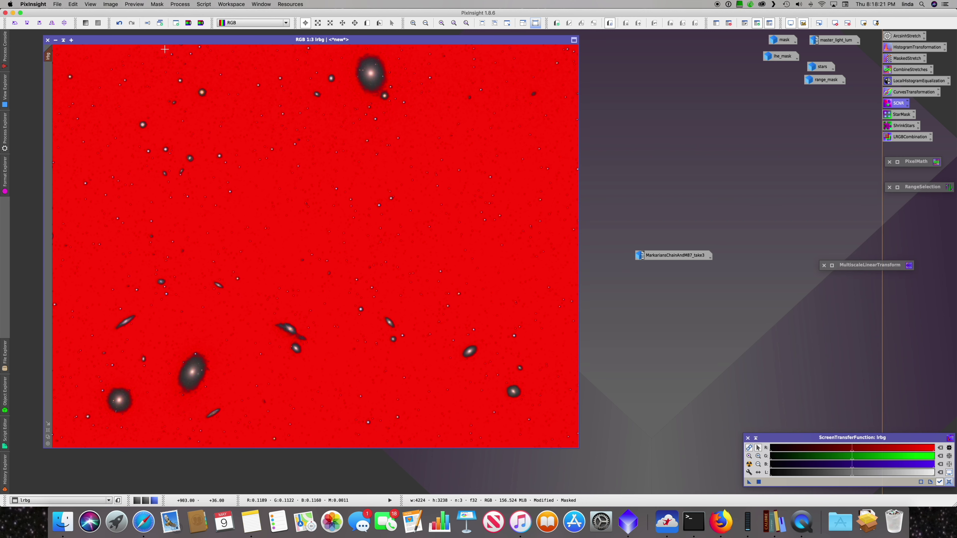
pyautogui.click(157, 4)
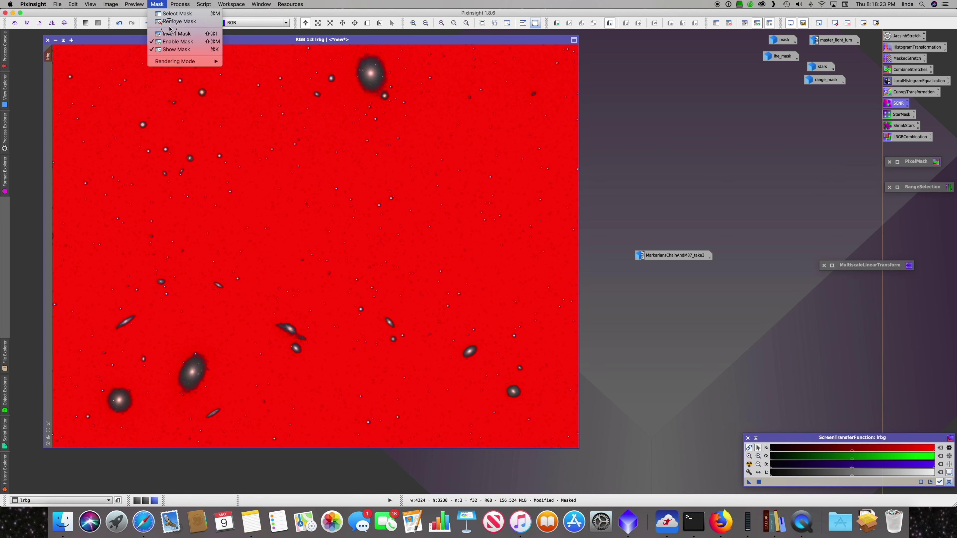
pyautogui.click(171, 35)
pyautogui.click(163, 8)
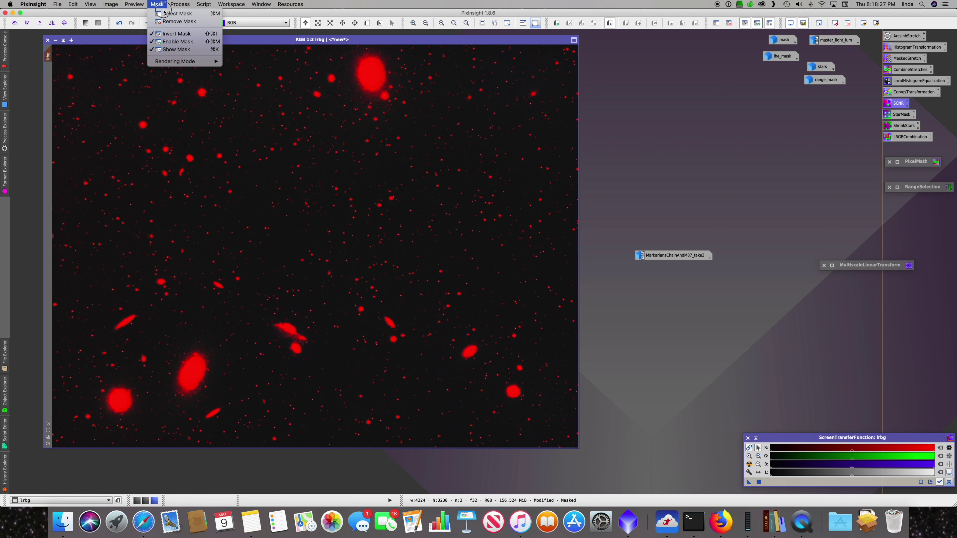
pyautogui.click(176, 50)
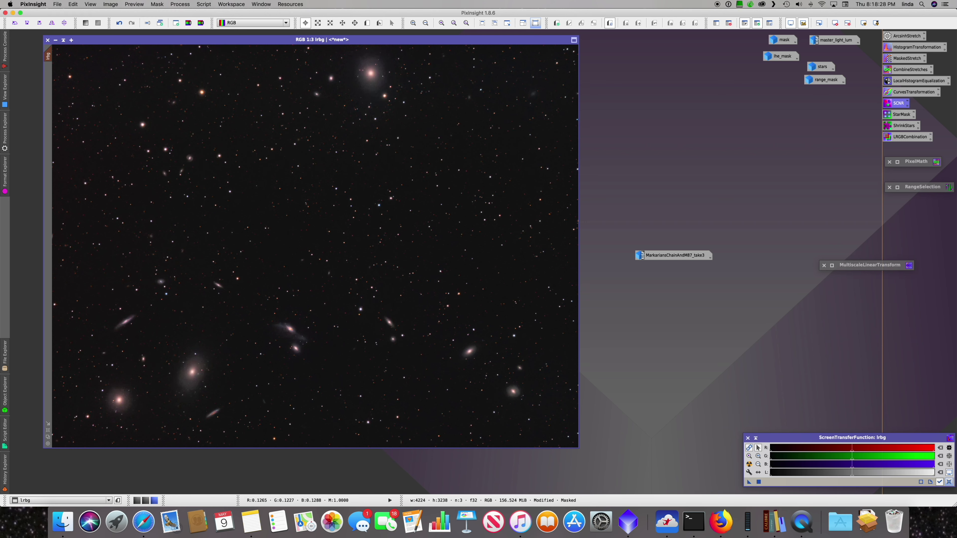
# Open CurvesTransformation beside the image and anchor the RGB/K curve at 0.25, 0.5 and 0.75
pyautogui.doubleClick(903, 92)
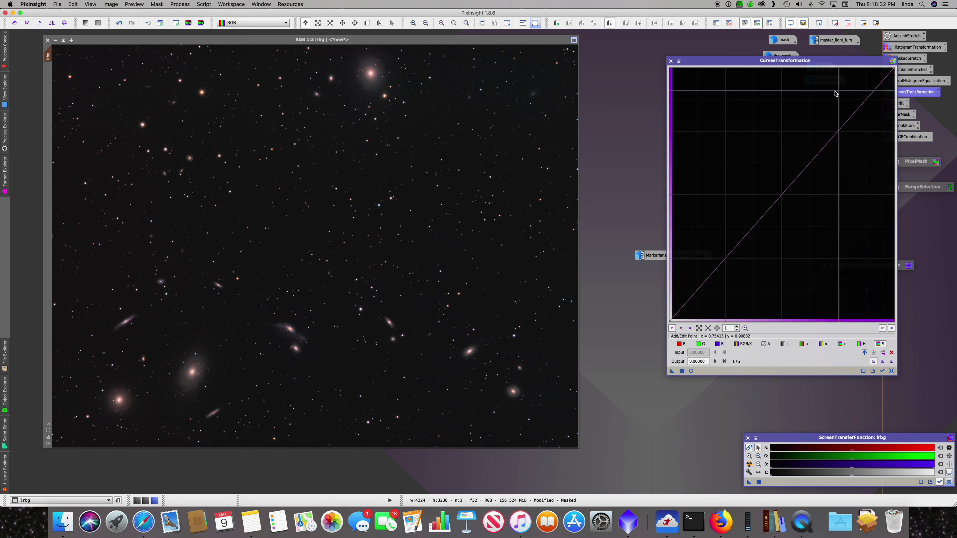
pyautogui.moveTo(738, 64); pyautogui.dragTo(696, 69)
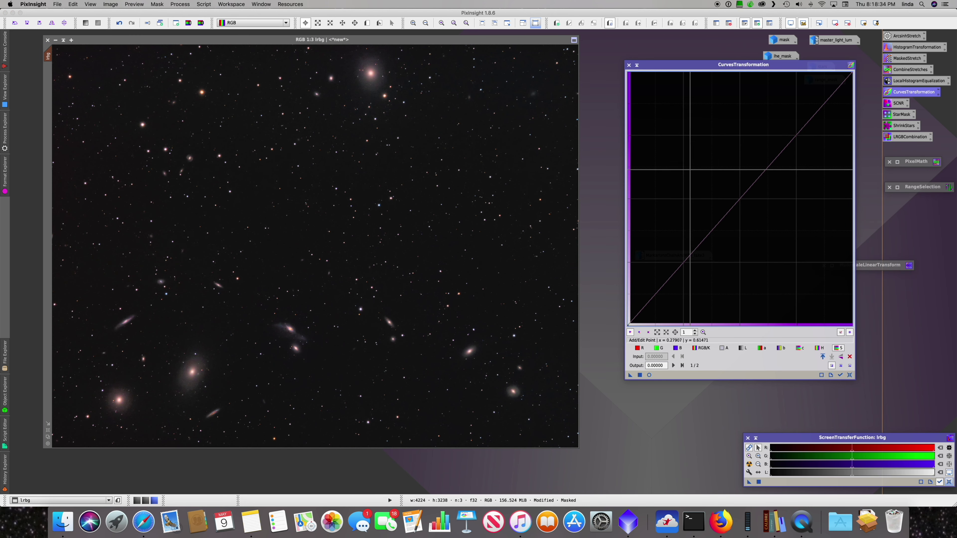
pyautogui.click(682, 262)
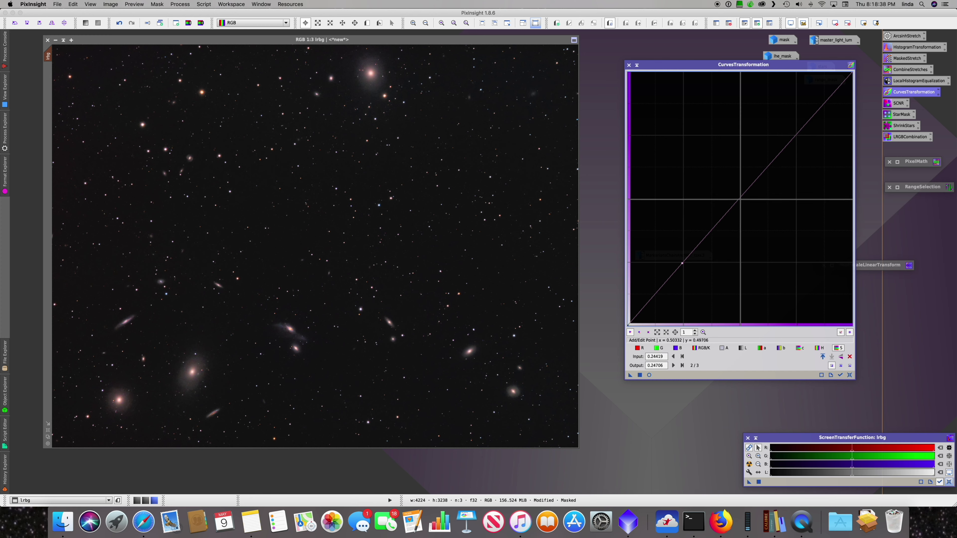
pyautogui.click(740, 199)
pyautogui.click(797, 134)
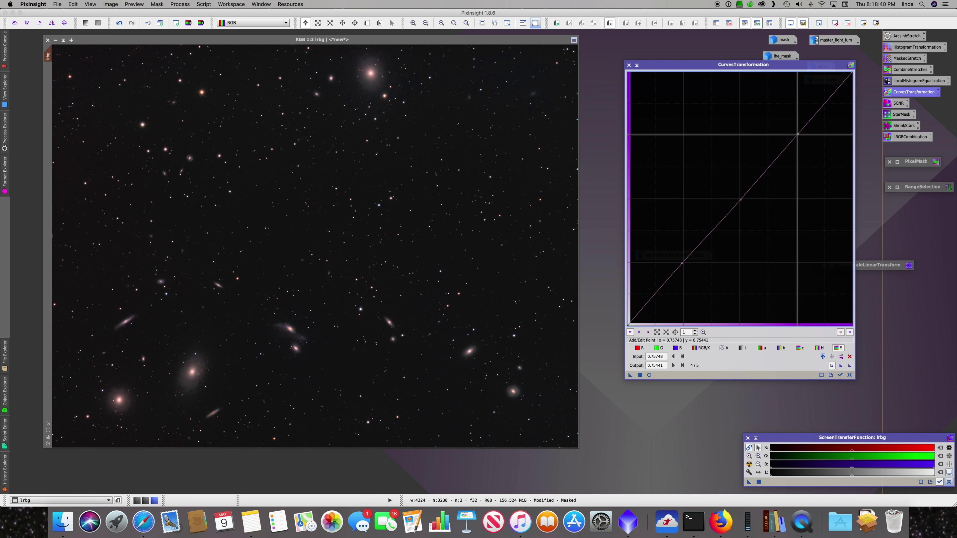
# Remove a stray low curve point and open the Real-Time Preview of lrbg
pyautogui.click(684, 264)
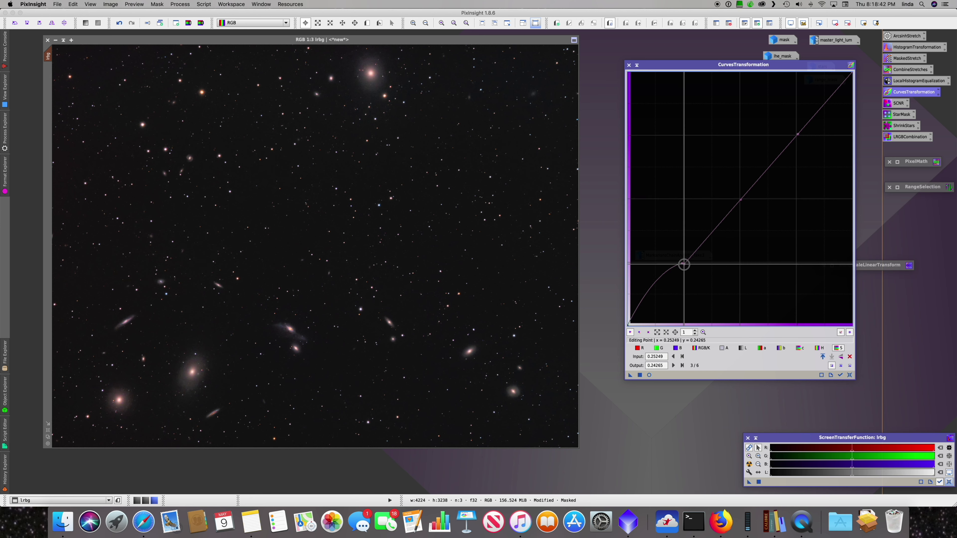
pyautogui.moveTo(683, 264); pyautogui.dragTo(684, 263)
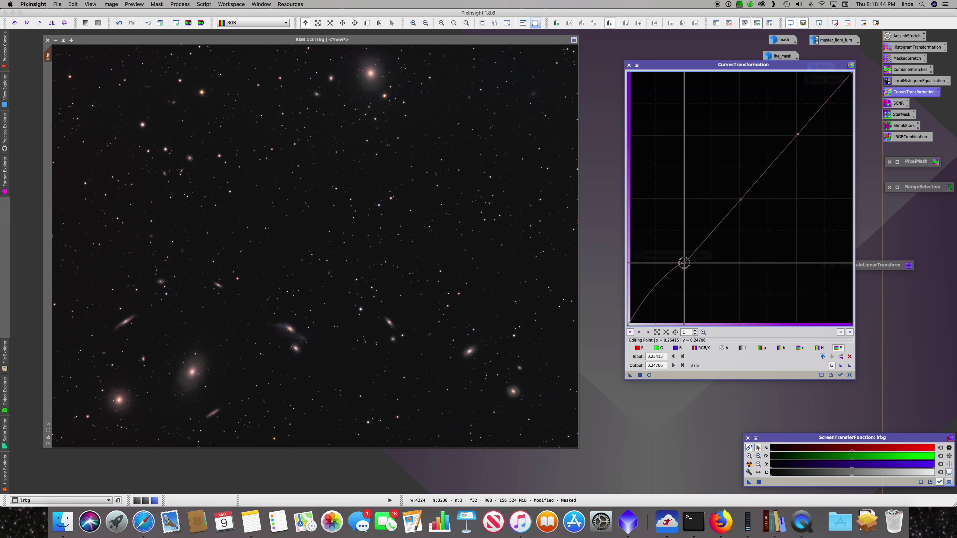
pyautogui.keyDown('ctrl'); pyautogui.click(684, 263); pyautogui.keyUp('ctrl')
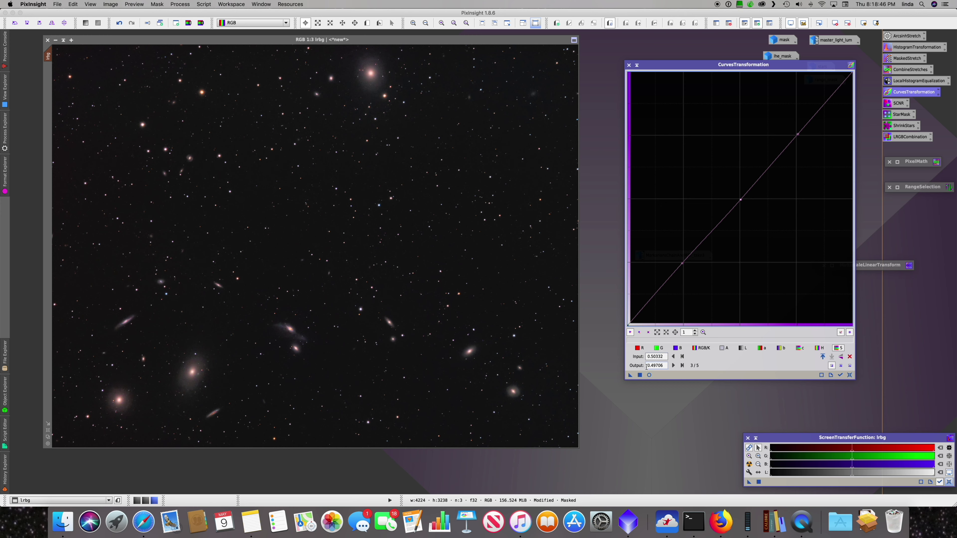
pyautogui.click(649, 375)
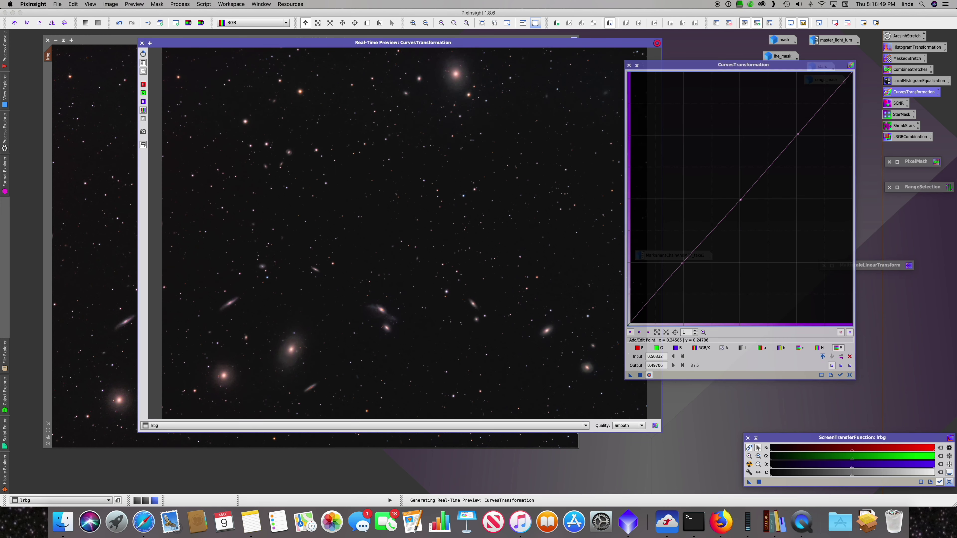
# Nudge the shadow point and compare the live curve preview against the original lrbg
pyautogui.moveTo(683, 263)
pyautogui.mouseDown()
pyautogui.moveTo(678, 296)
pyautogui.moveTo(679, 264)
pyautogui.mouseUp()
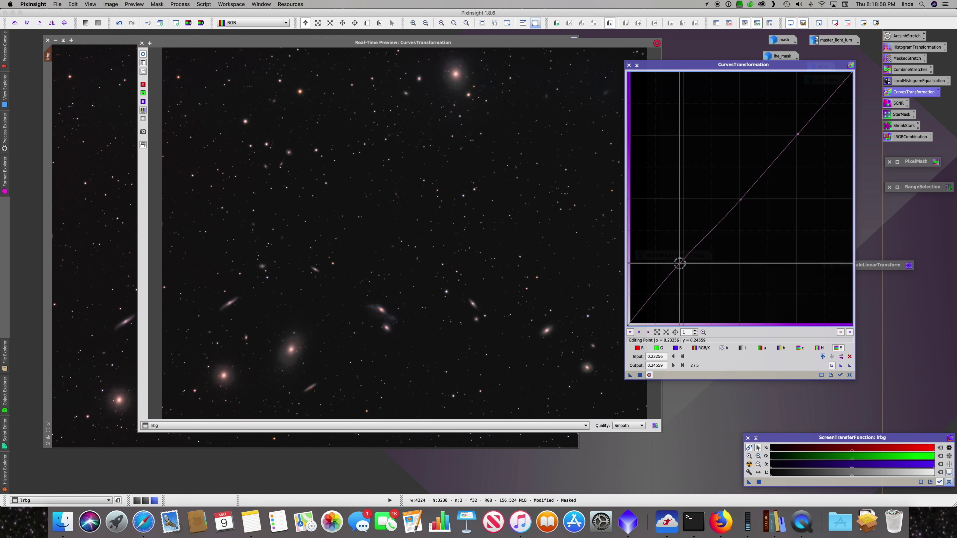
pyautogui.moveTo(679, 263); pyautogui.dragTo(680, 266)
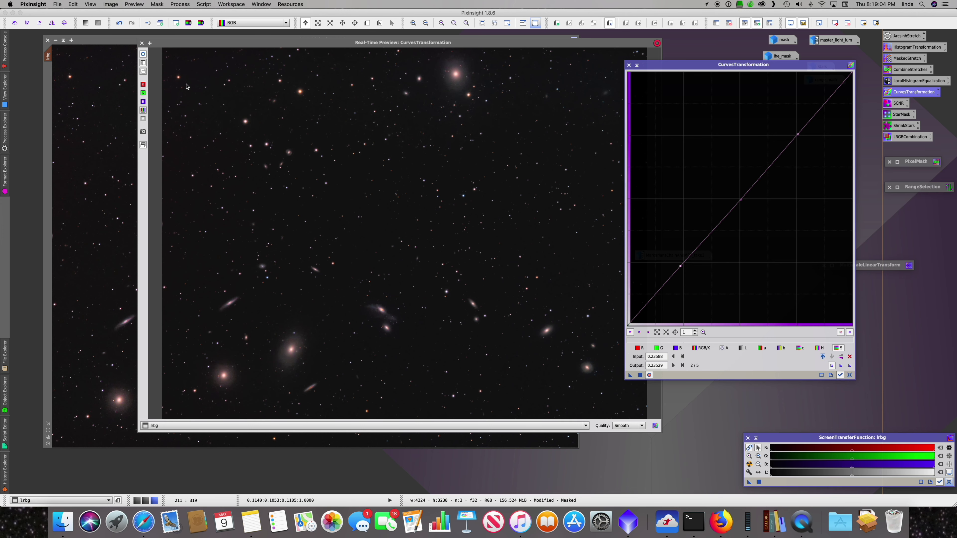
pyautogui.click(118, 46)
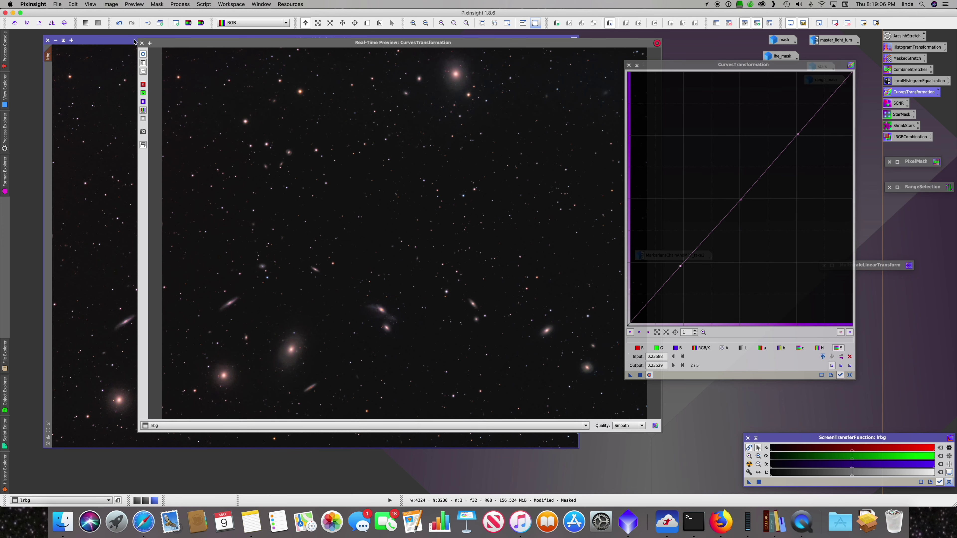
pyautogui.click(141, 43)
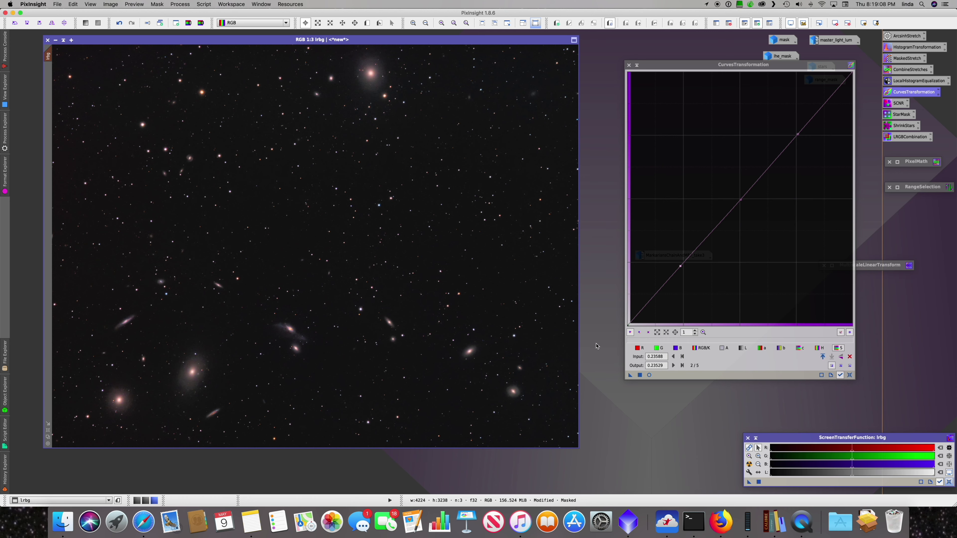
pyautogui.click(649, 374)
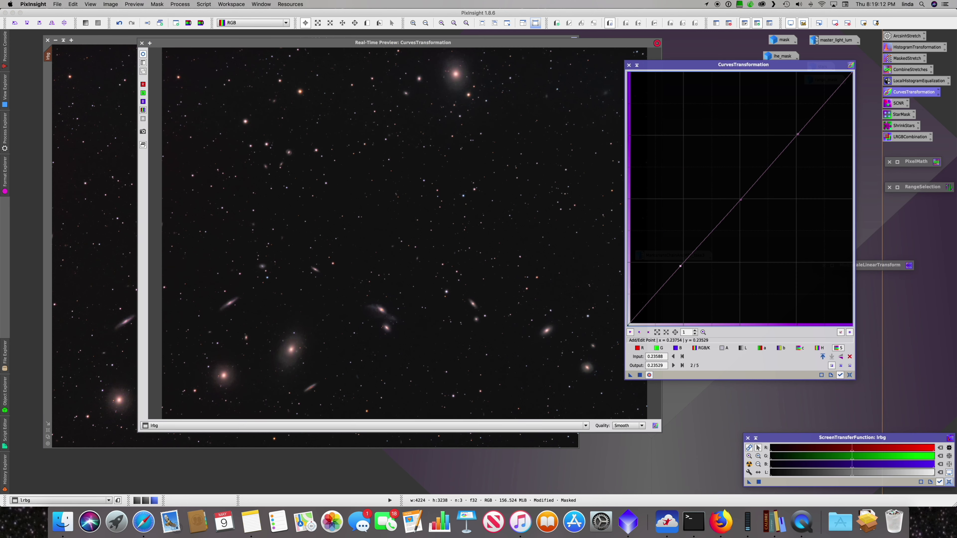
# Preview darker shadows, then return the point to the diagonal and reset the curve
pyautogui.moveTo(680, 265); pyautogui.dragTo(684, 292)
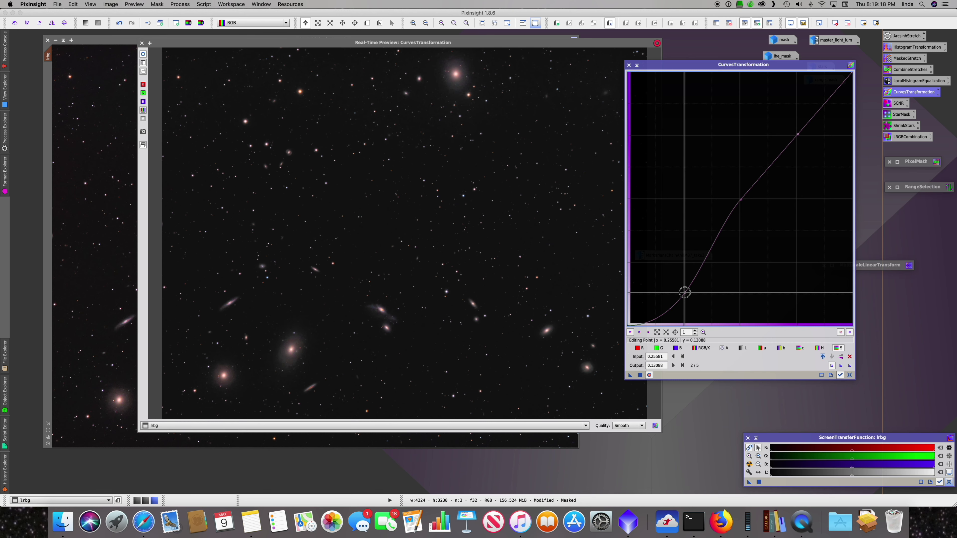
pyautogui.moveTo(685, 293); pyautogui.dragTo(685, 262)
pyautogui.click(849, 375)
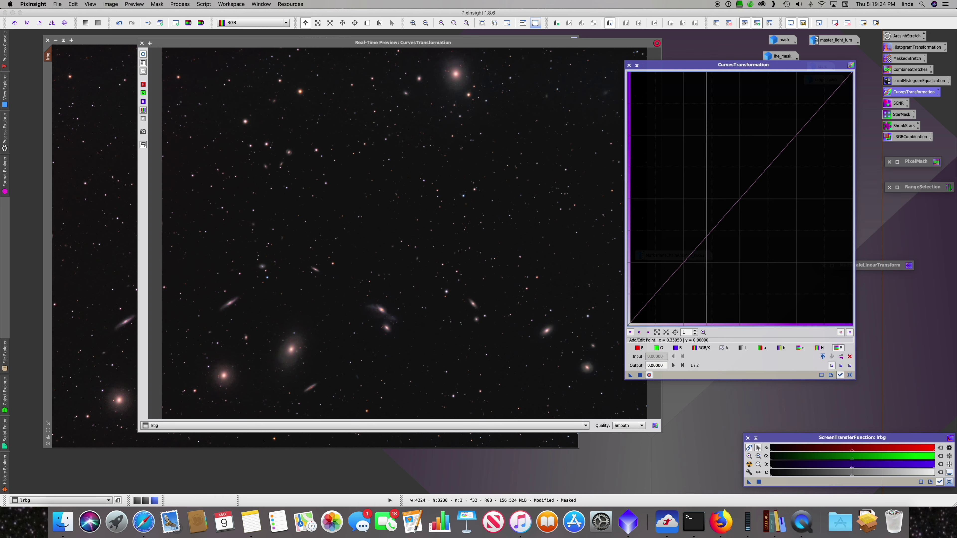
# On the RGB/K curve, anchor 0.75 and 0.5 and set a shadow point near 0.244
pyautogui.click(694, 351)
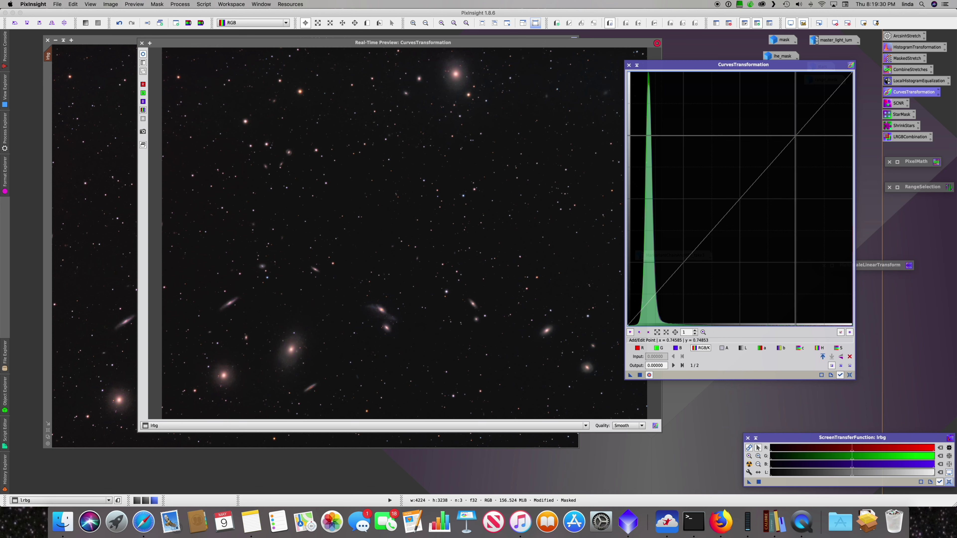
pyautogui.click(795, 136)
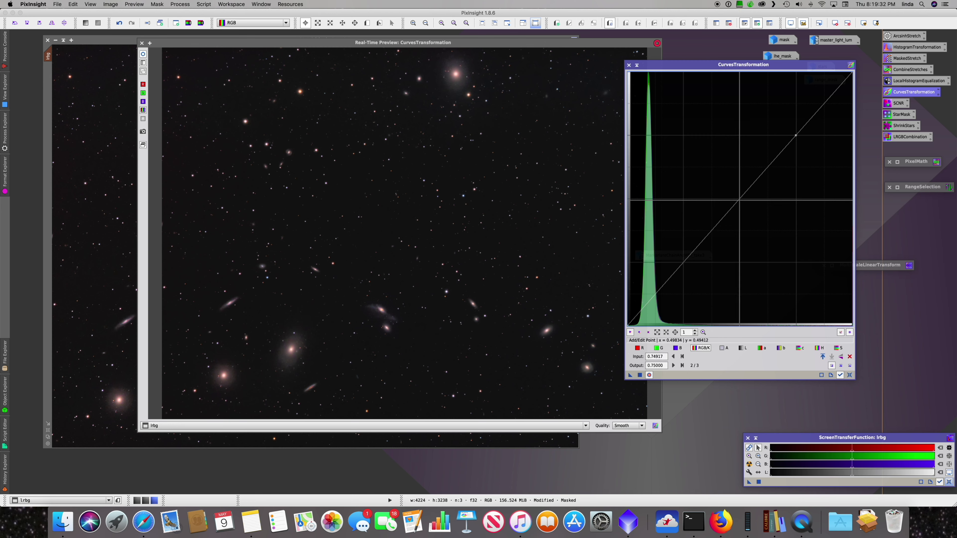
pyautogui.click(738, 200)
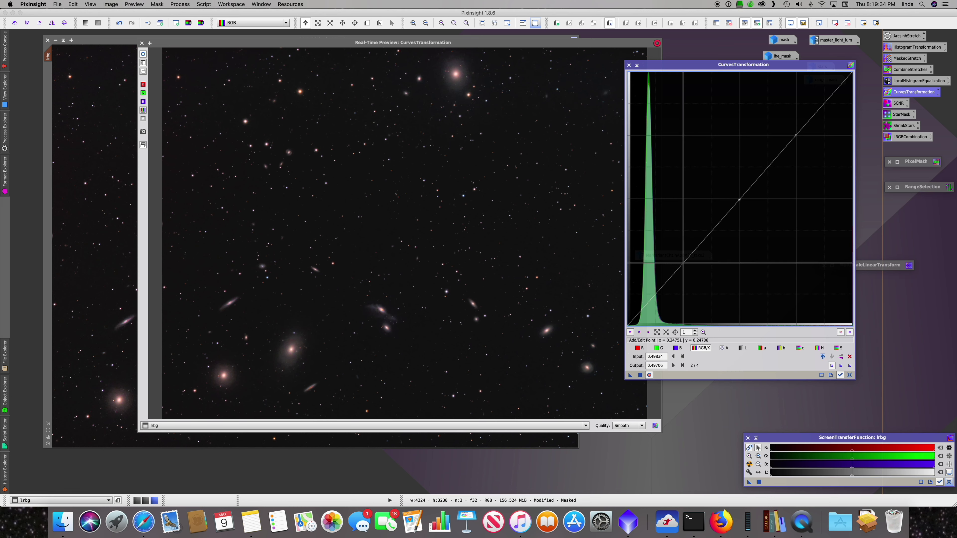
pyautogui.moveTo(682, 263); pyautogui.dragTo(687, 302)
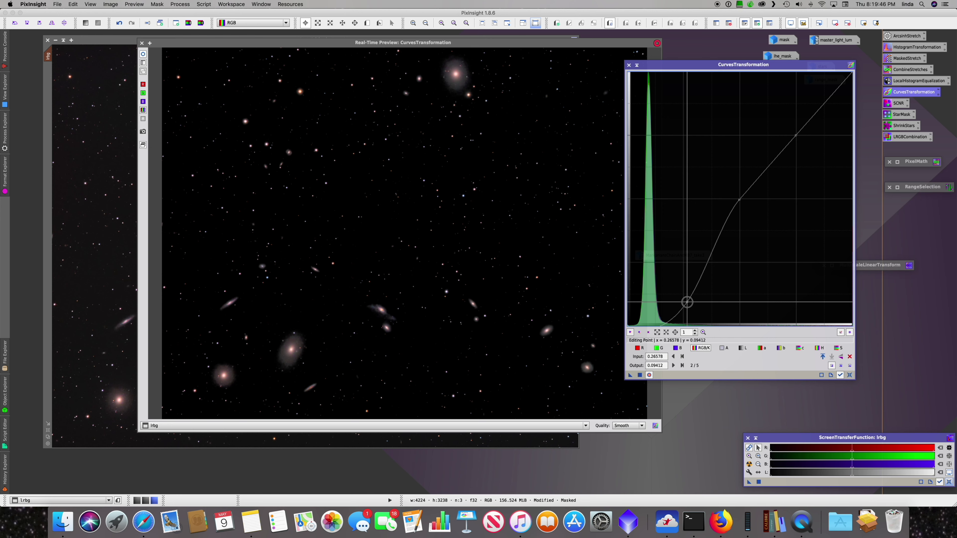
pyautogui.moveTo(687, 302); pyautogui.dragTo(680, 268)
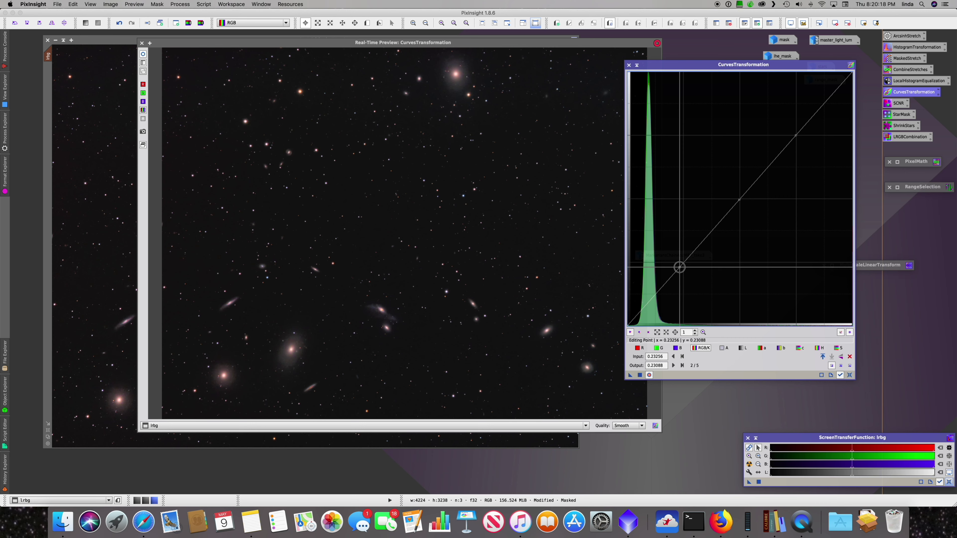
pyautogui.moveTo(679, 267); pyautogui.dragTo(680, 264)
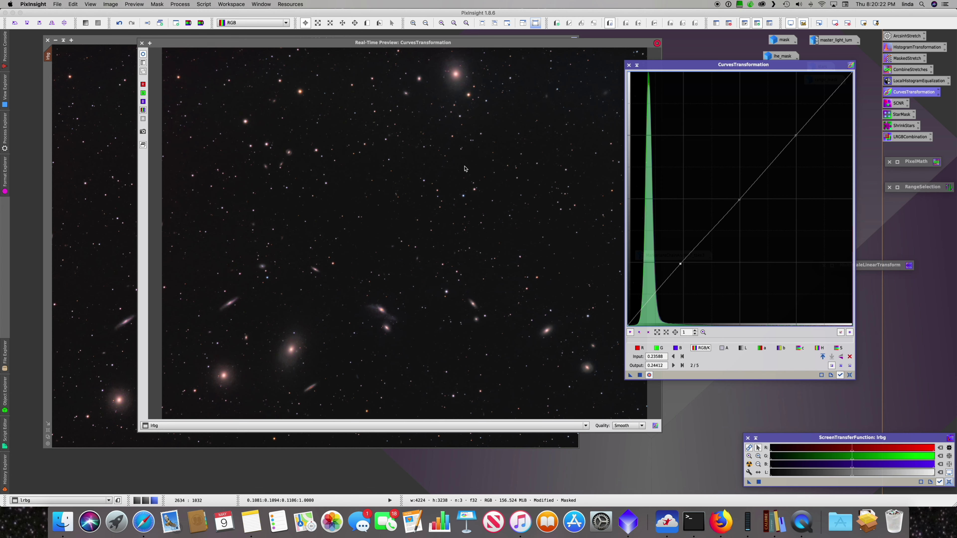
# Disable the mask on the lrbg image
pyautogui.click(94, 39)
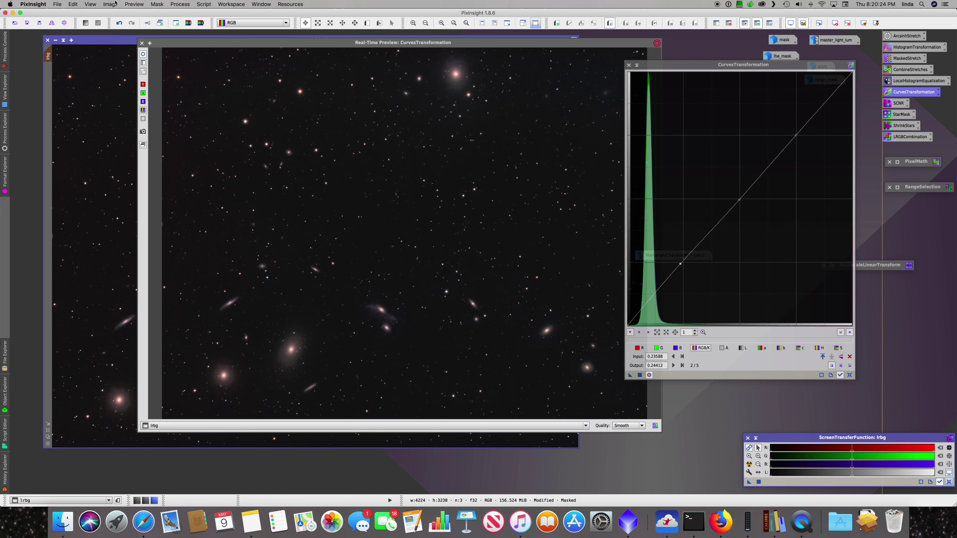
pyautogui.click(155, 5)
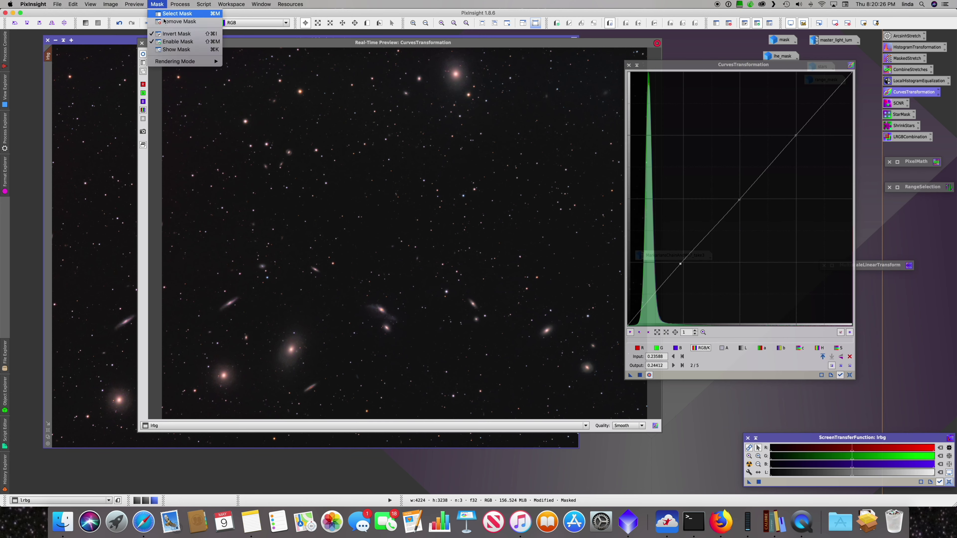
pyautogui.click(167, 42)
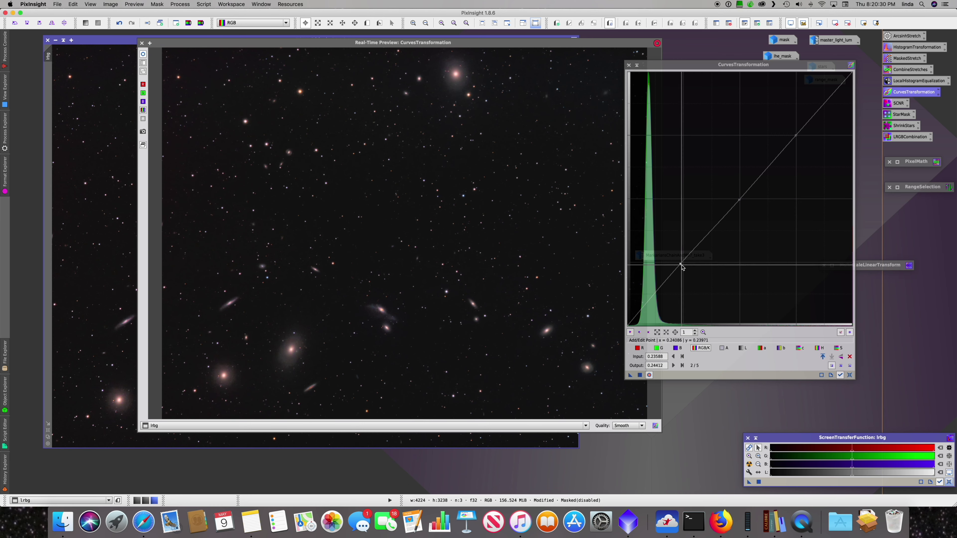
# Lower the shadows, lift the midpoint to 0.526, adjust highlights, and apply the curve to lrbg
pyautogui.moveTo(680, 264); pyautogui.dragTo(681, 272)
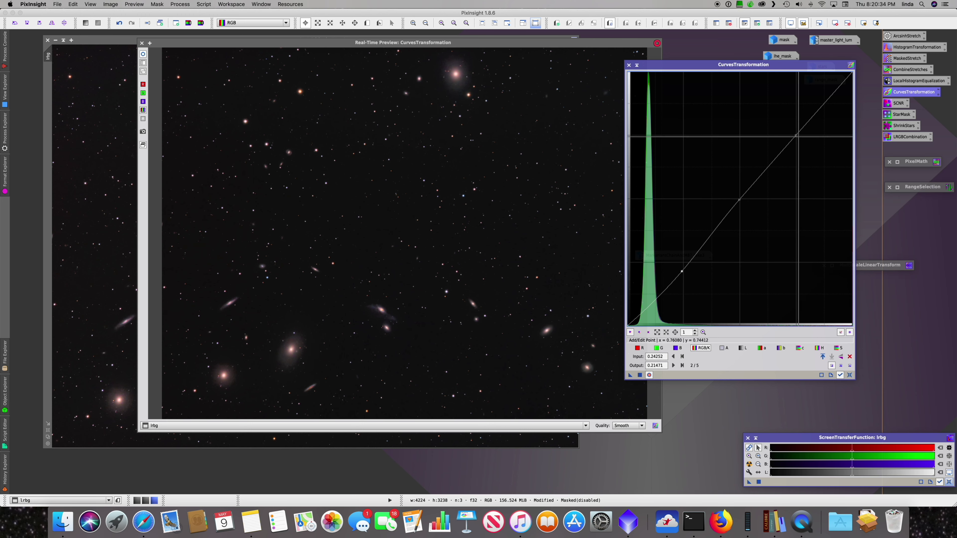
pyautogui.moveTo(796, 135); pyautogui.dragTo(795, 134)
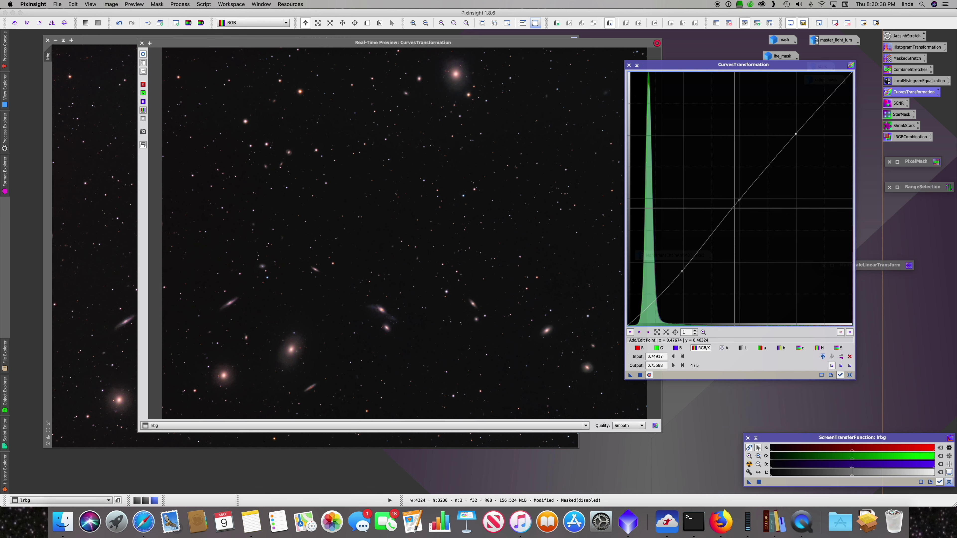
pyautogui.moveTo(739, 199); pyautogui.dragTo(739, 192)
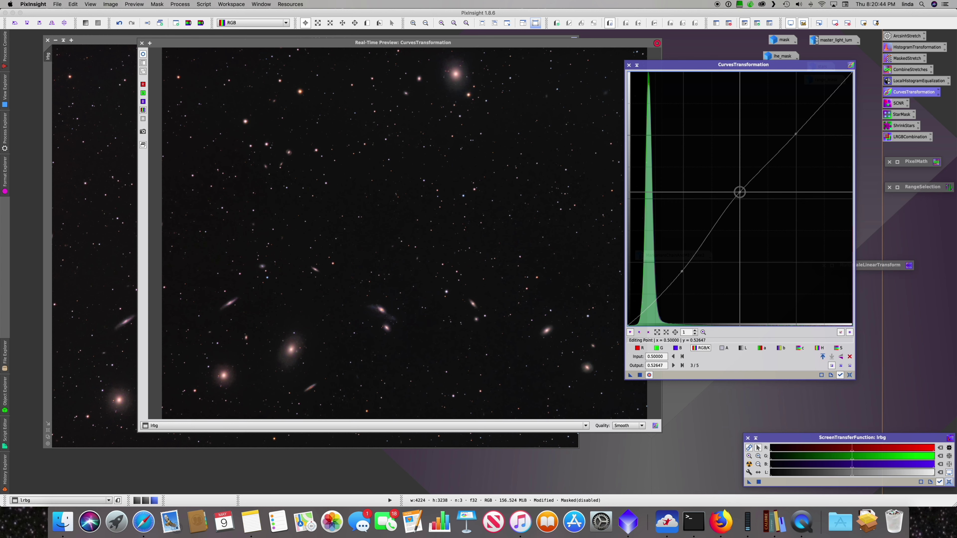
pyautogui.moveTo(739, 192); pyautogui.dragTo(739, 192)
pyautogui.click(640, 375)
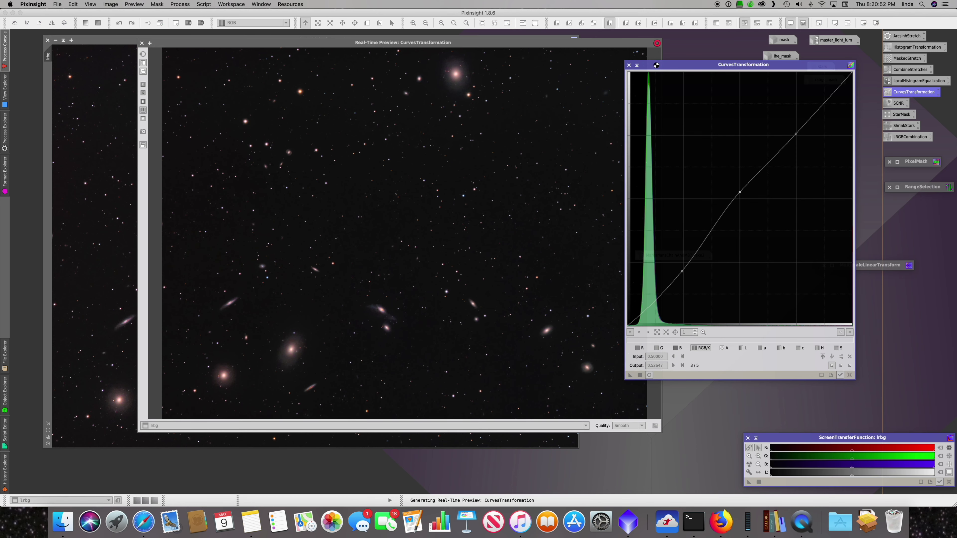
# Close CurvesTransformation and the Real-Time Preview, and remove lrbg's mask with Cmd+Shift+K
pyautogui.click(629, 65)
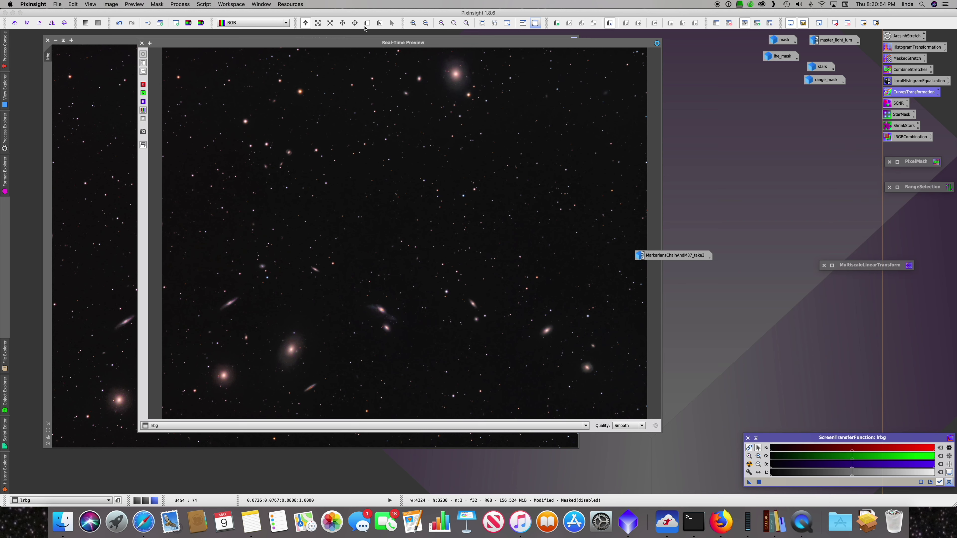
pyautogui.click(142, 43)
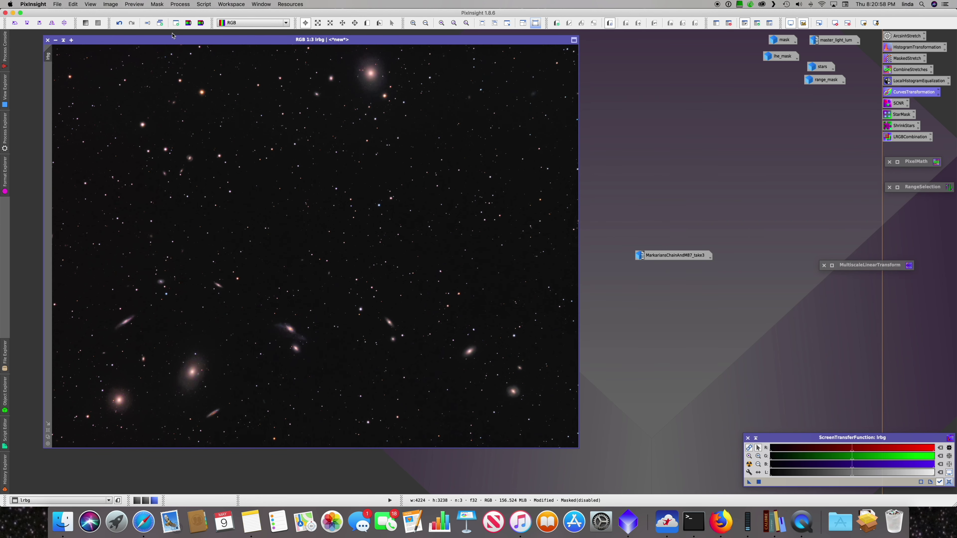
pyautogui.press('super+shift+k')
pyautogui.press('super+y')
# Restore the MarkariansChainAndM87_take3 image window to compare with lrbg
pyautogui.doubleClick(663, 256)
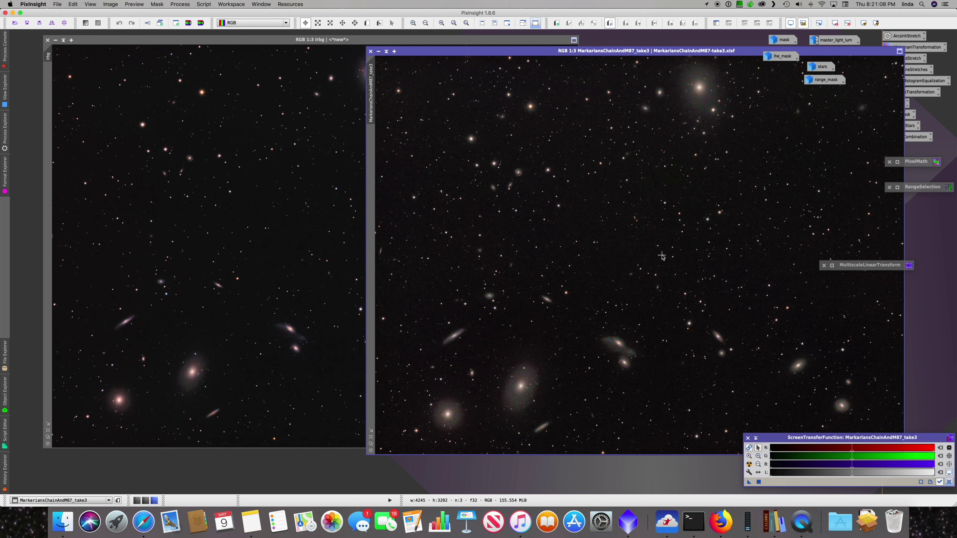